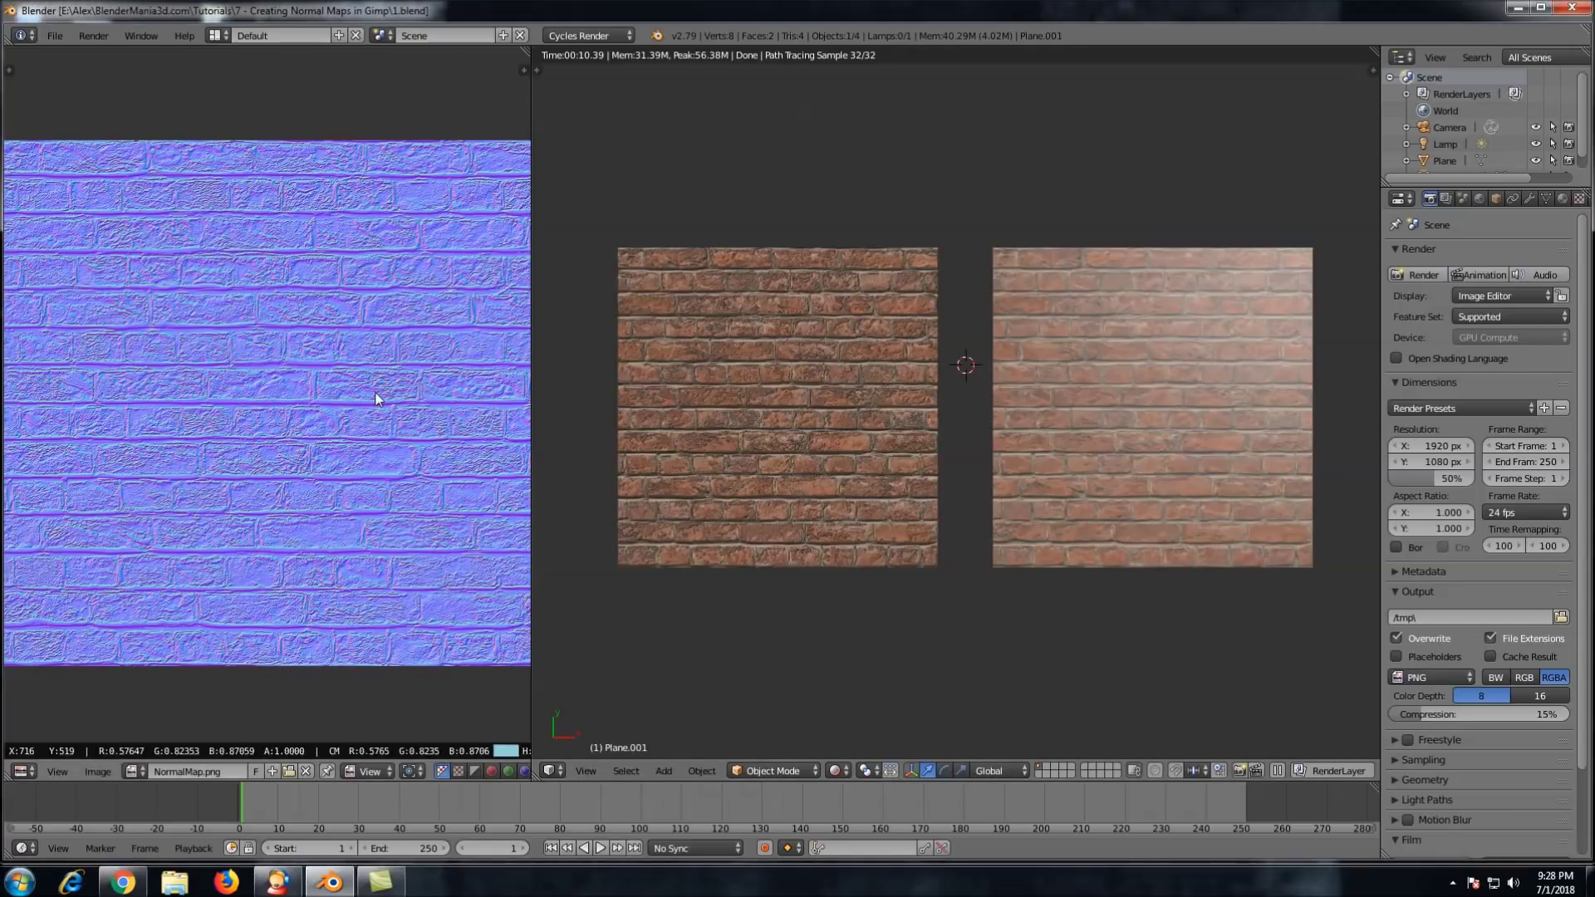
Zoom the normal map to compare it with the two brick planes, then maximise the 3D viewport
scroll(377, 399, down, 1)
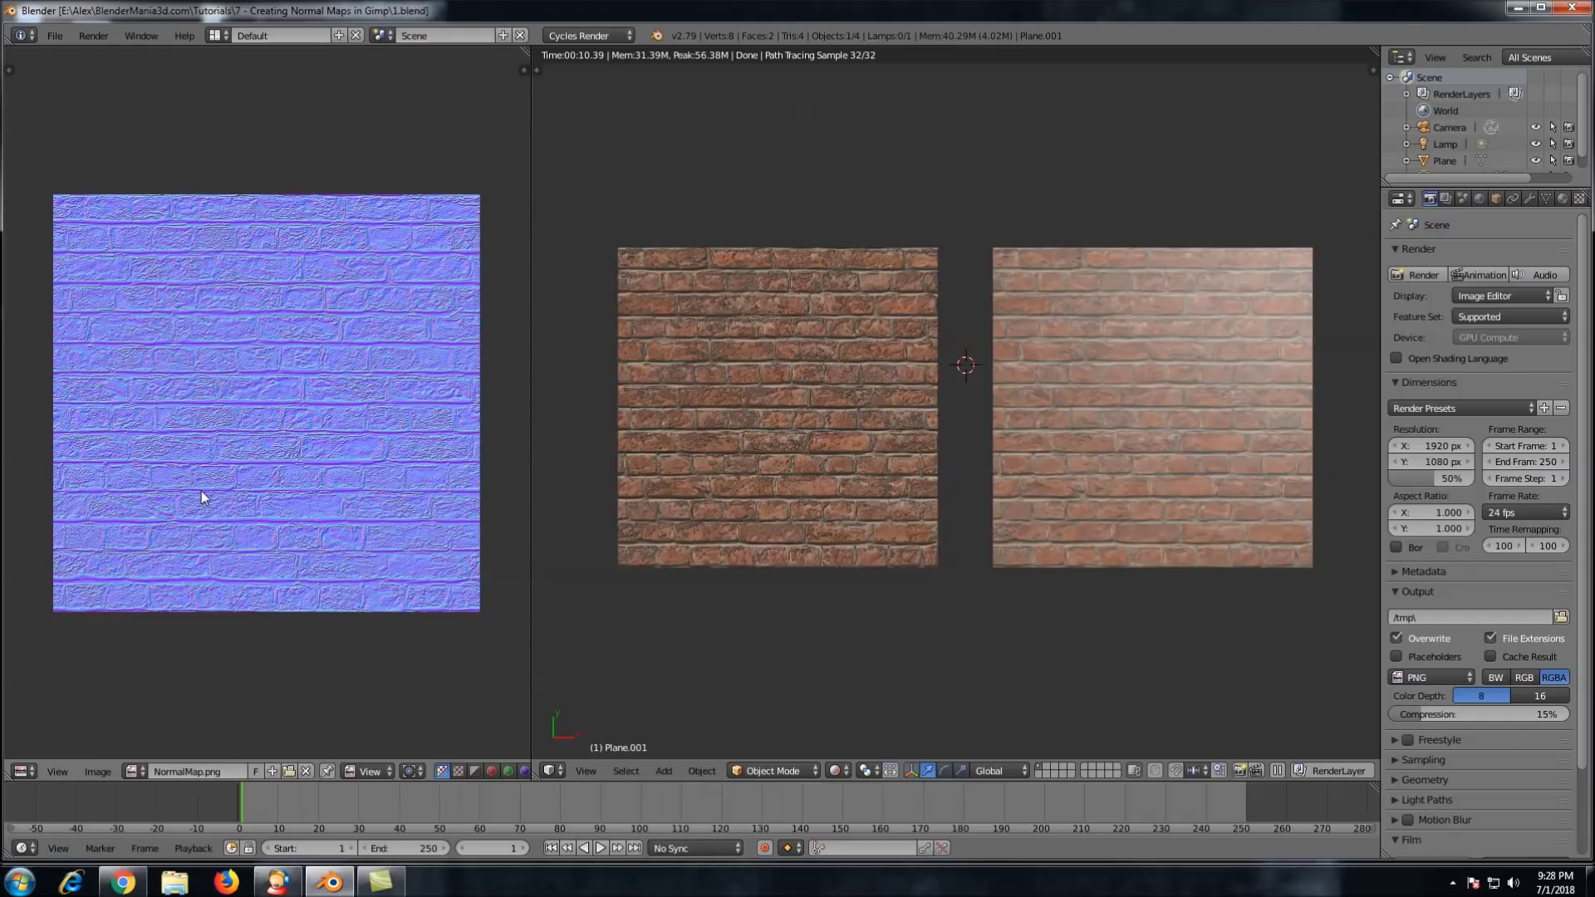
scroll(276, 455, up, 3)
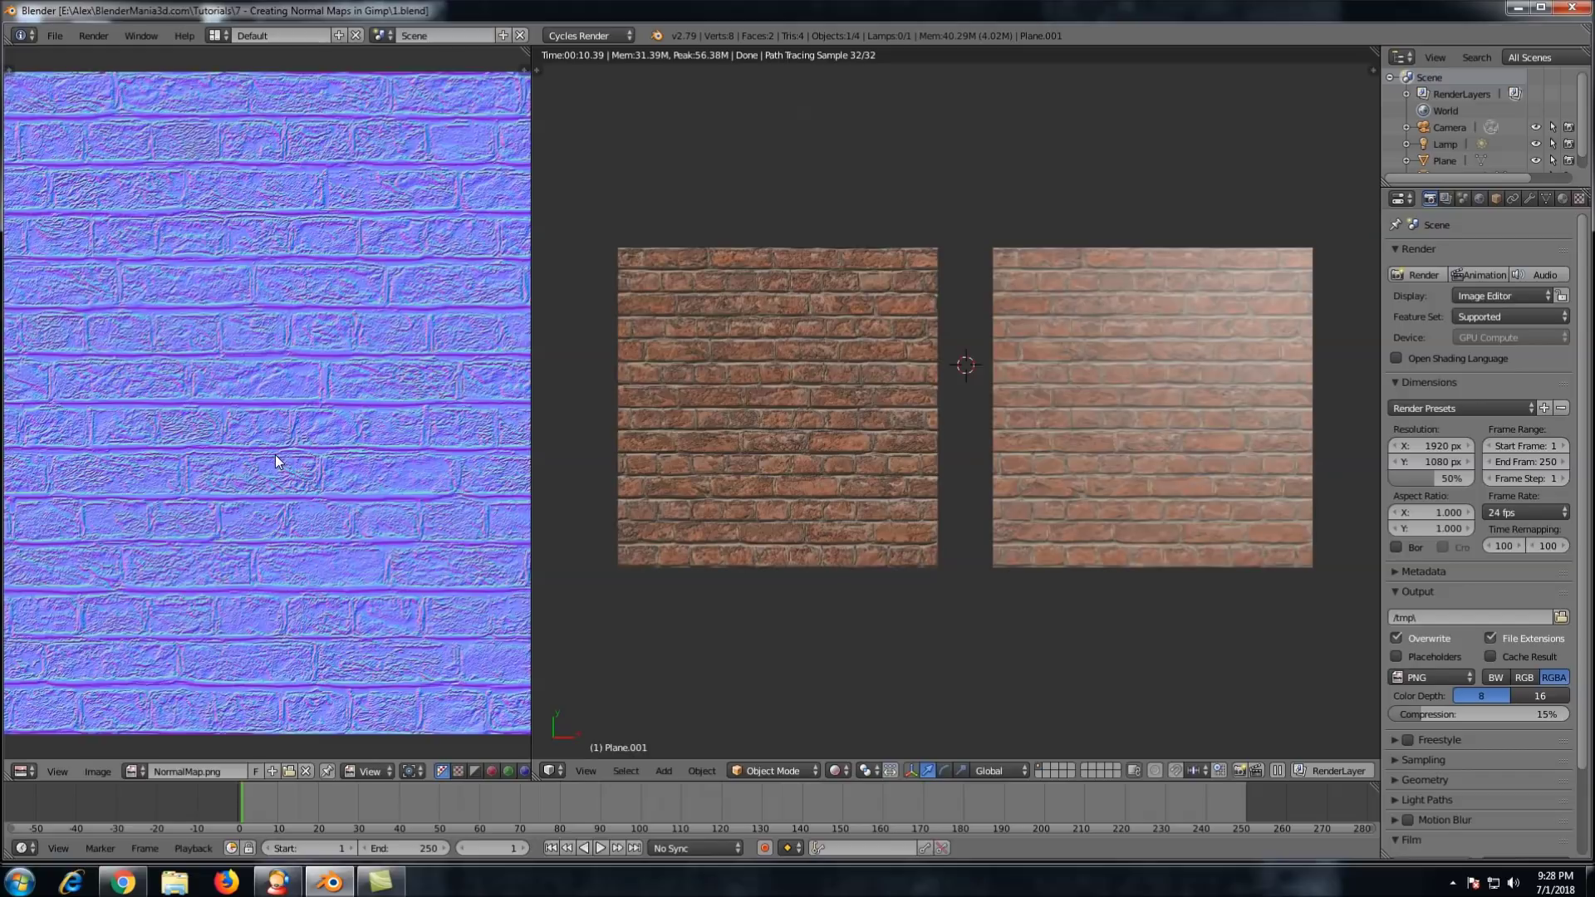
scroll(276, 455, down, 2)
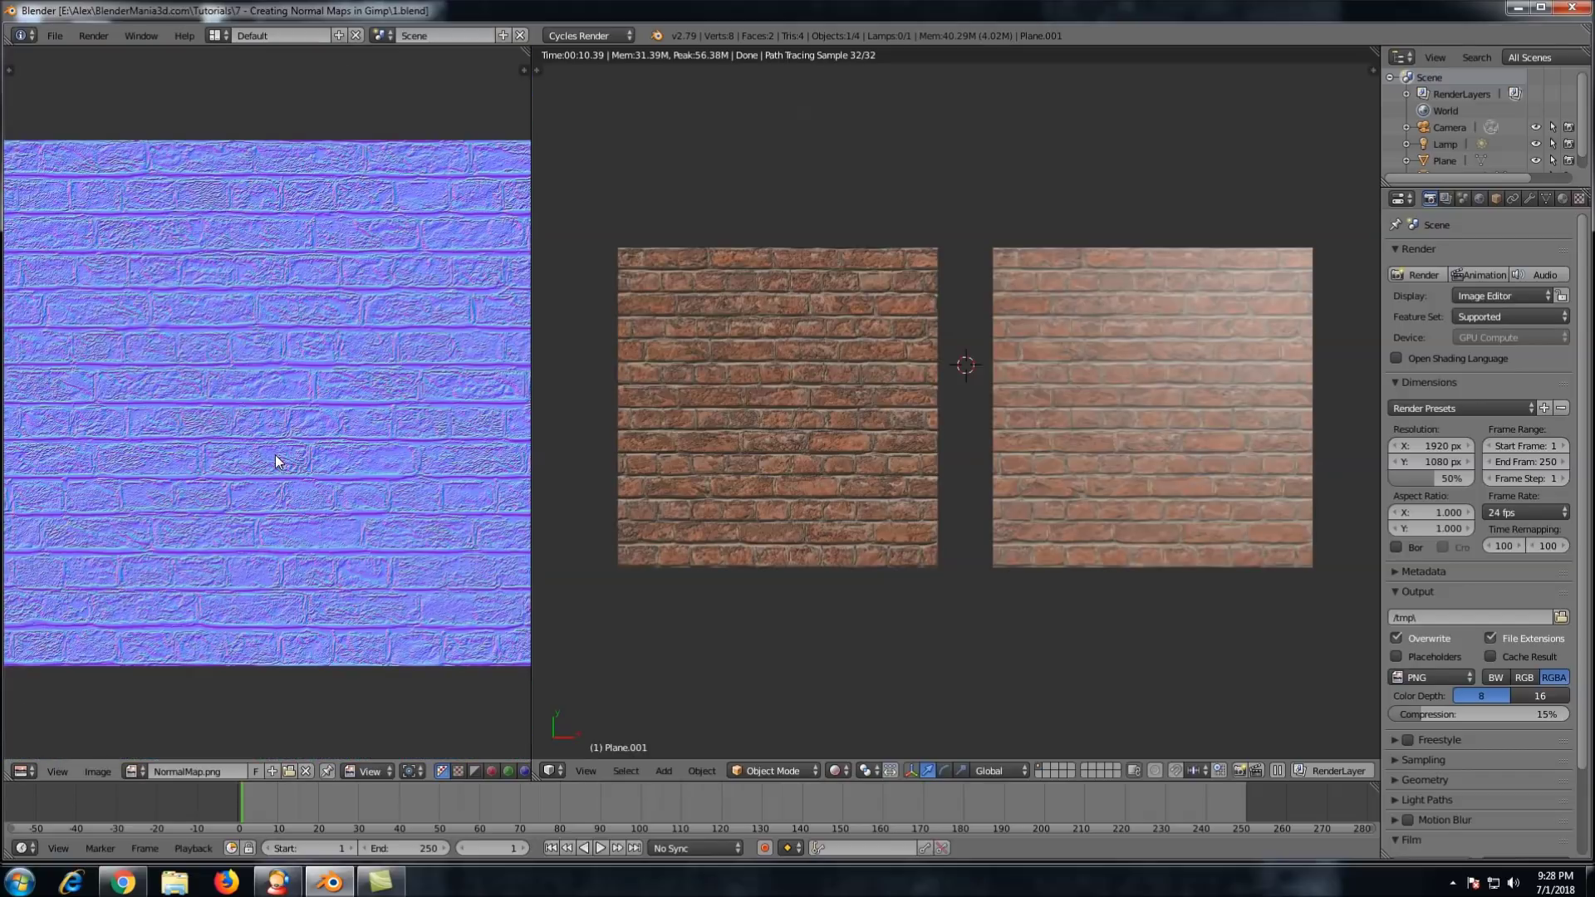
scroll(275, 455, down, 1)
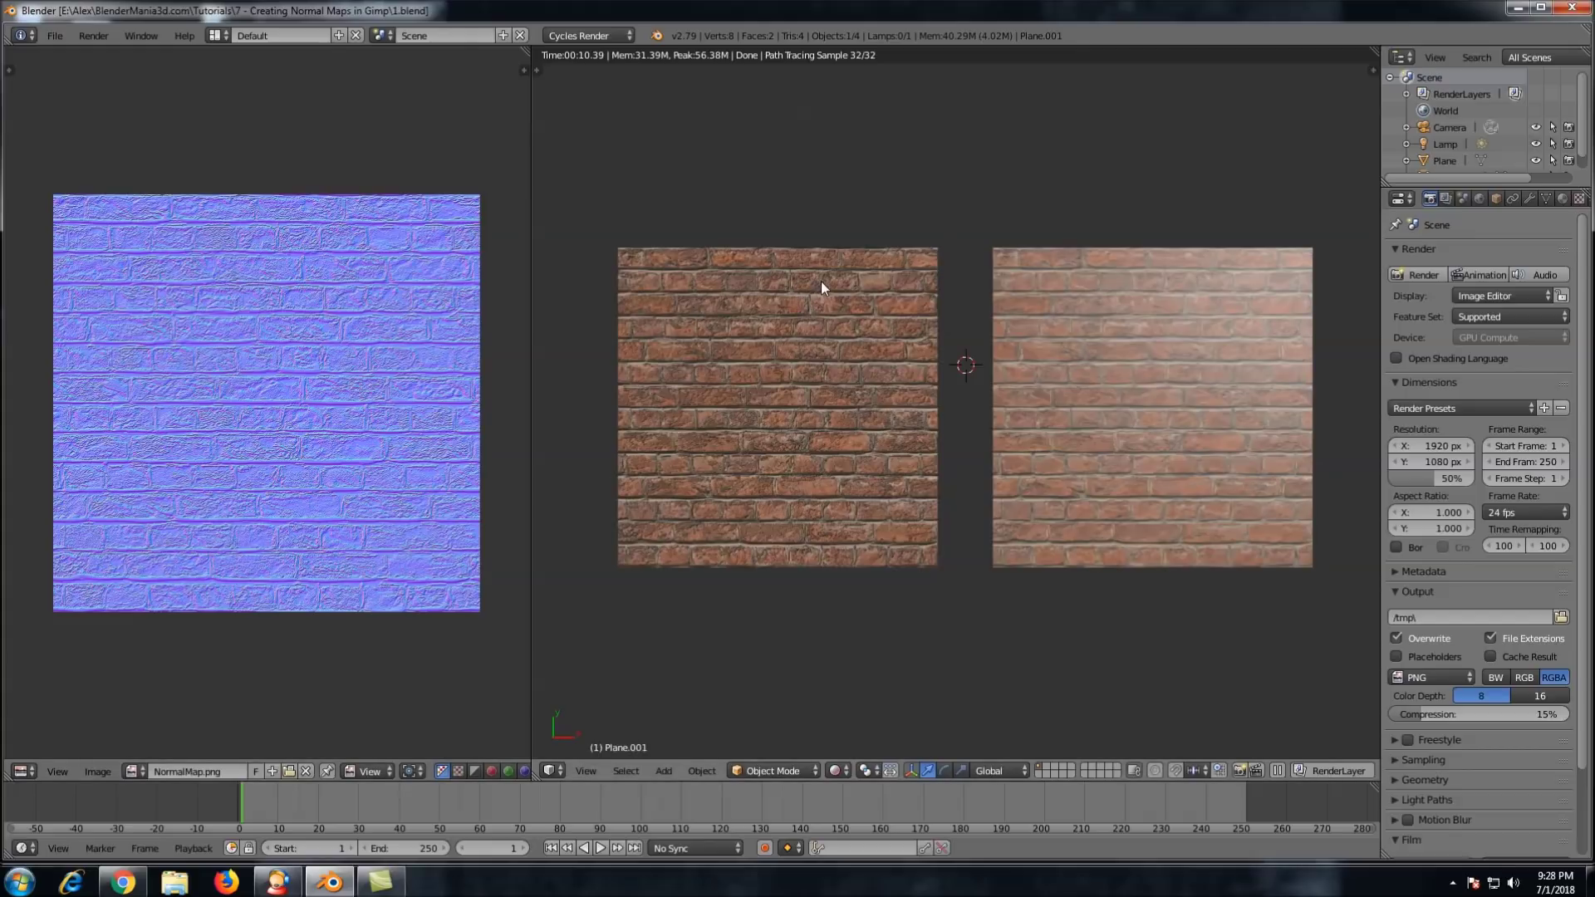
key(shift+space)
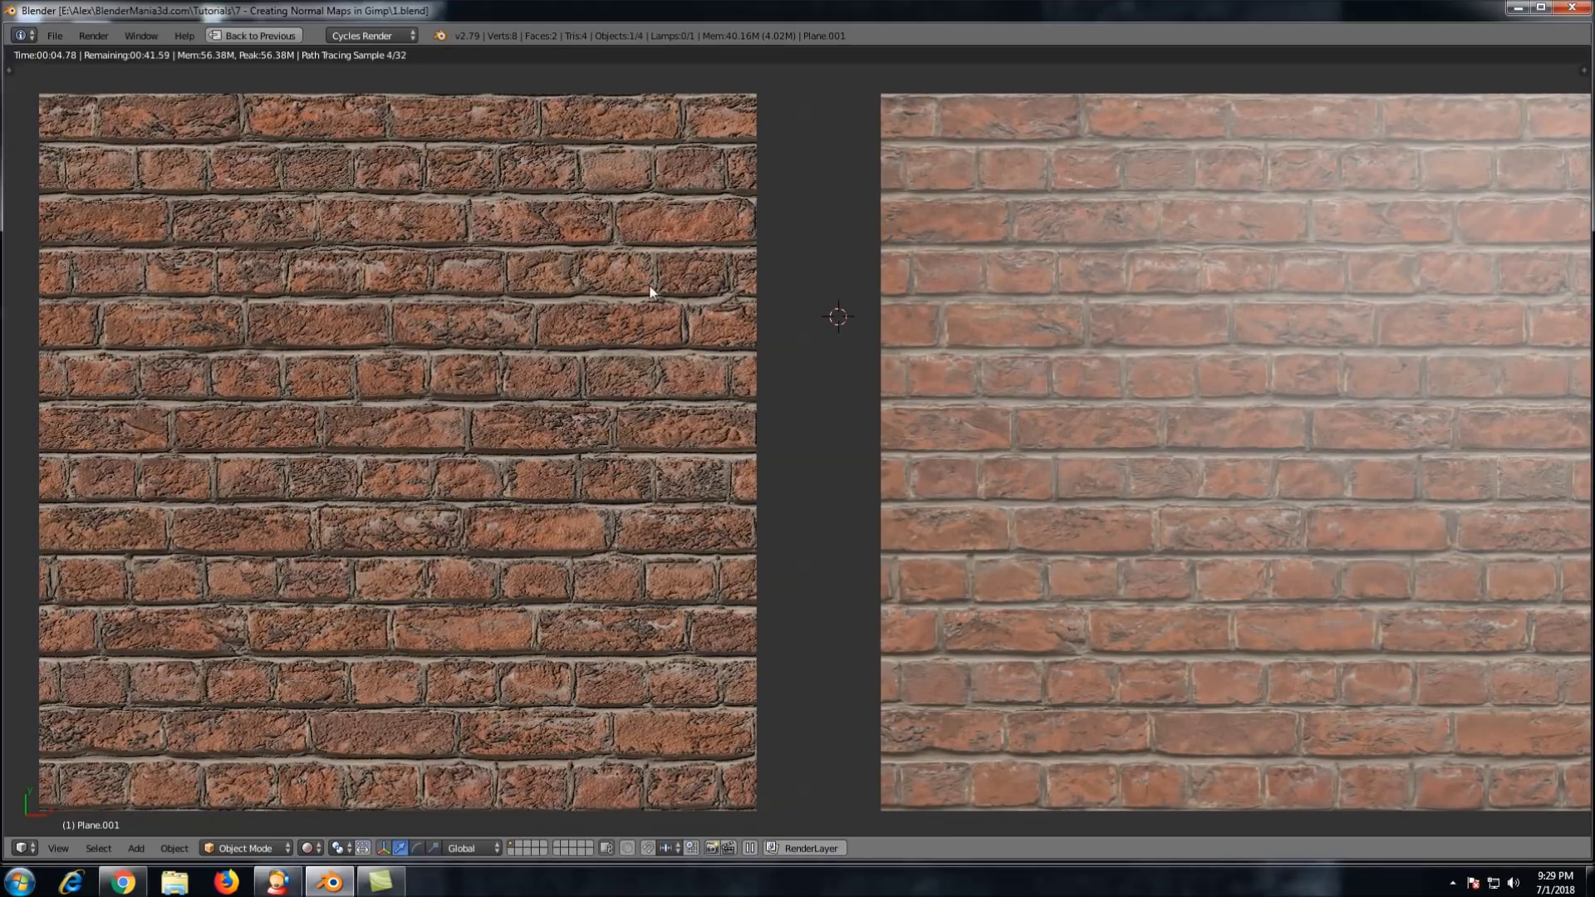
Switch the brick planes from rendered to Solid shading and select the left plane
scroll(883, 260, down, 1)
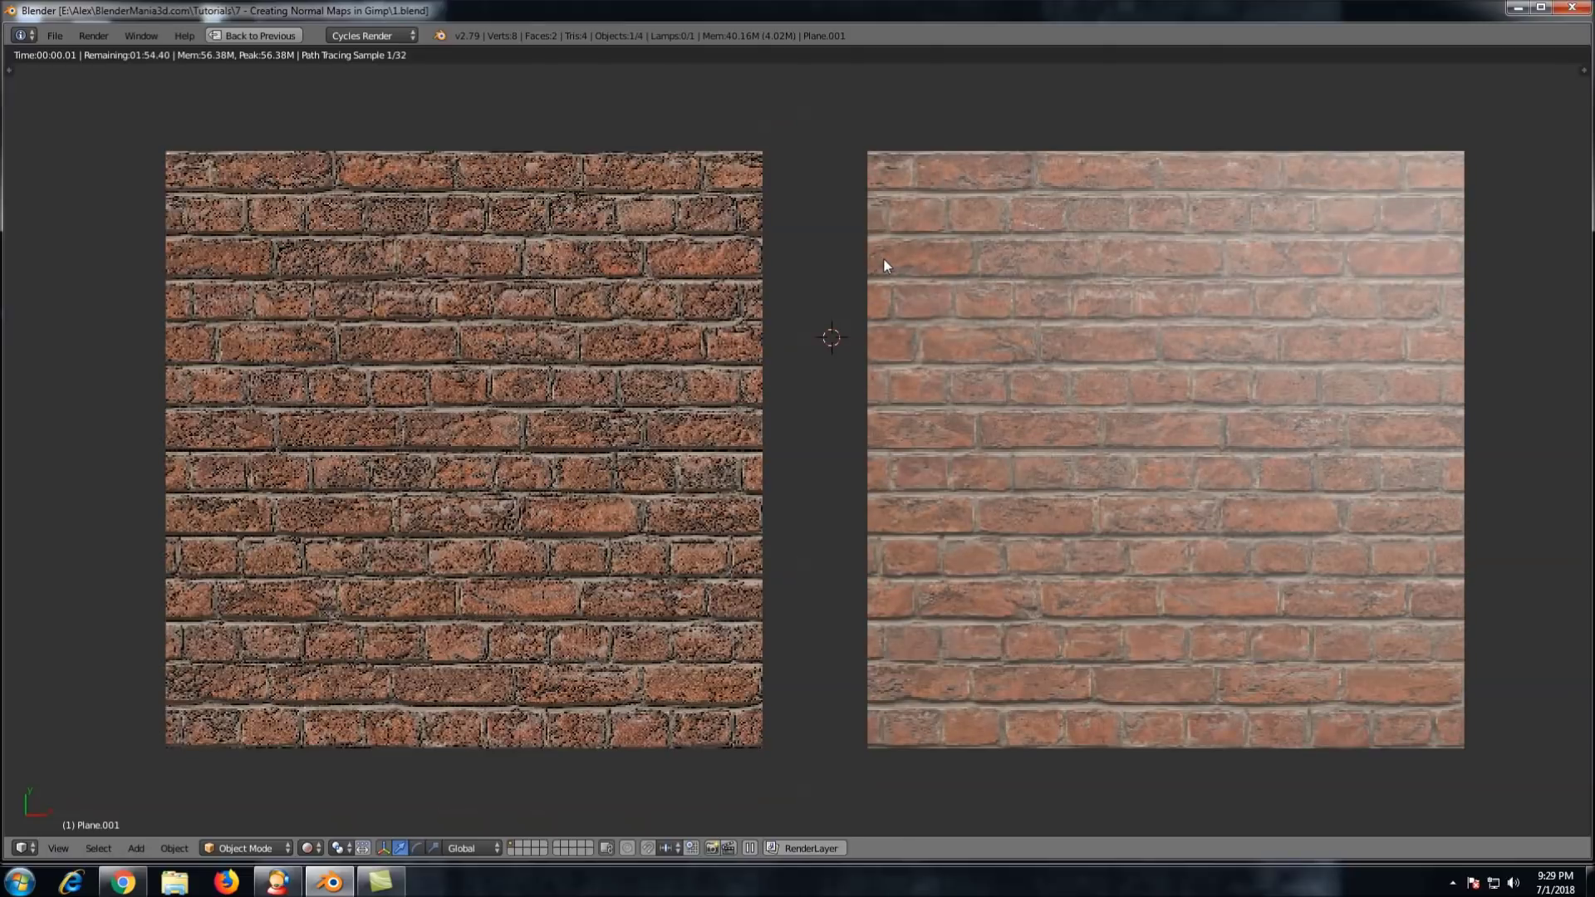
key(z)
key(z)
right_click(987, 269)
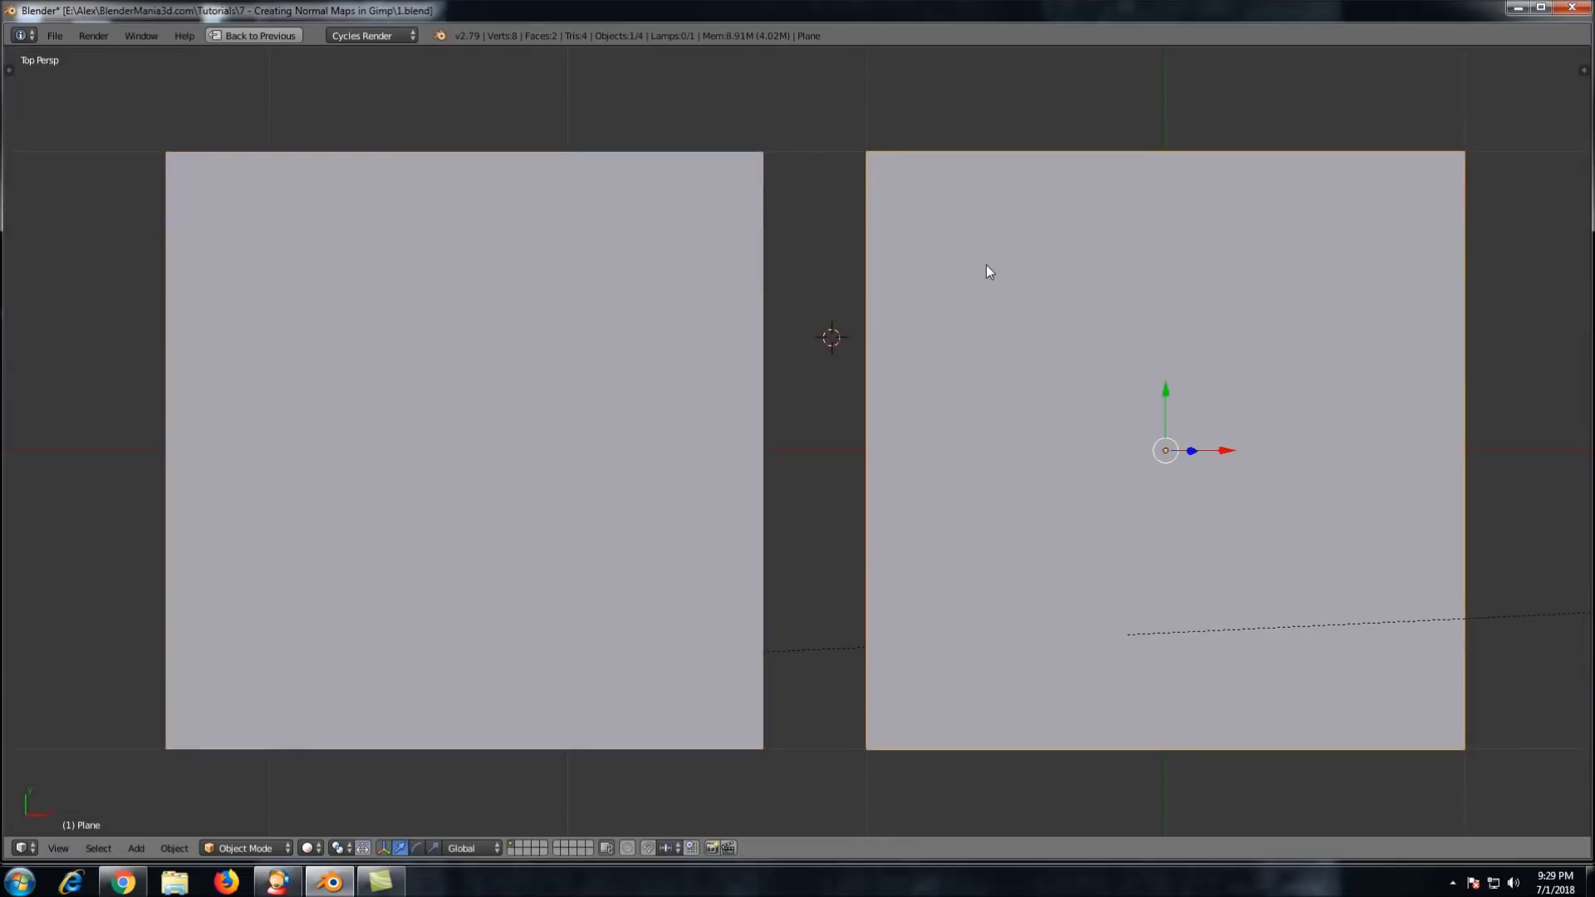
right_click(606, 292)
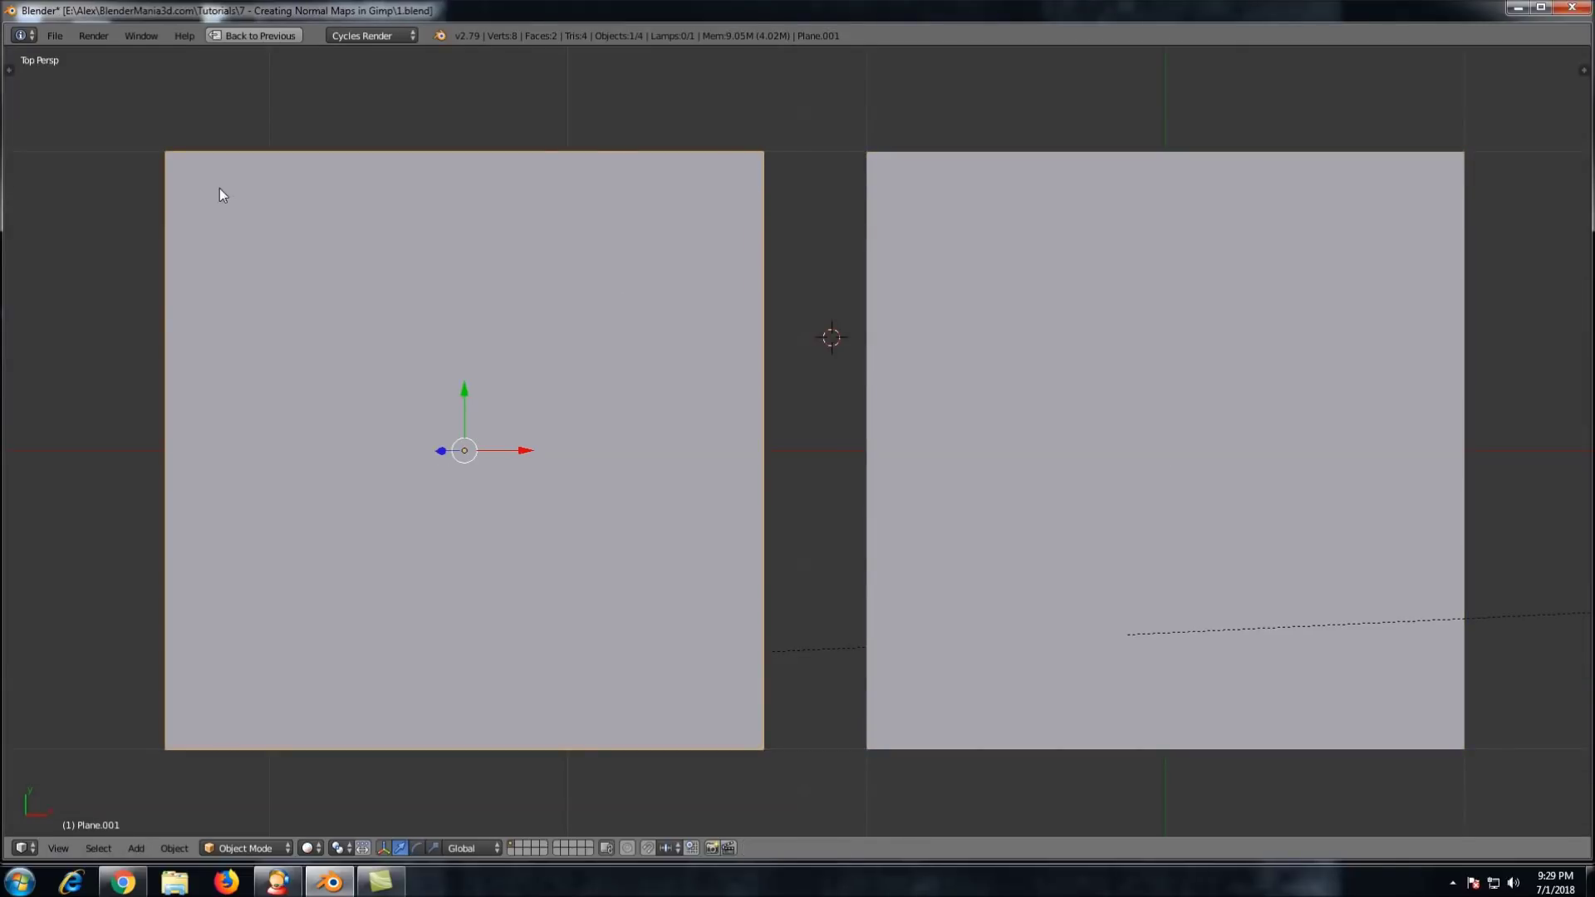
Zoom out and restore the full layout beside the normal map, then return to Chrome's gimp results
scroll(1111, 386, down, 2)
key(shift+space)
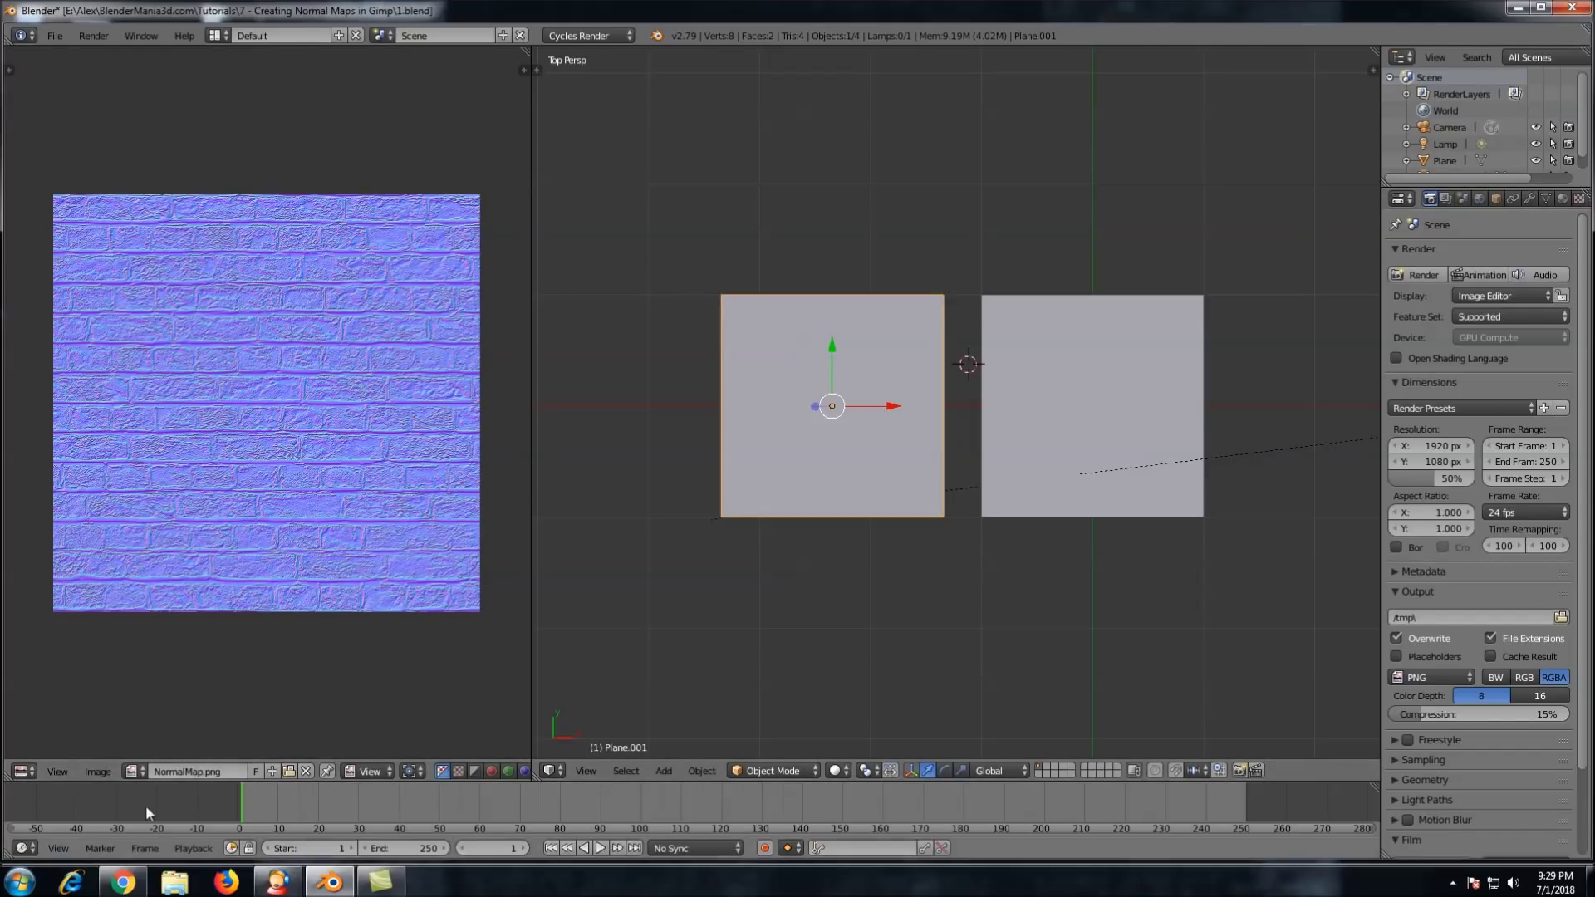
click(122, 883)
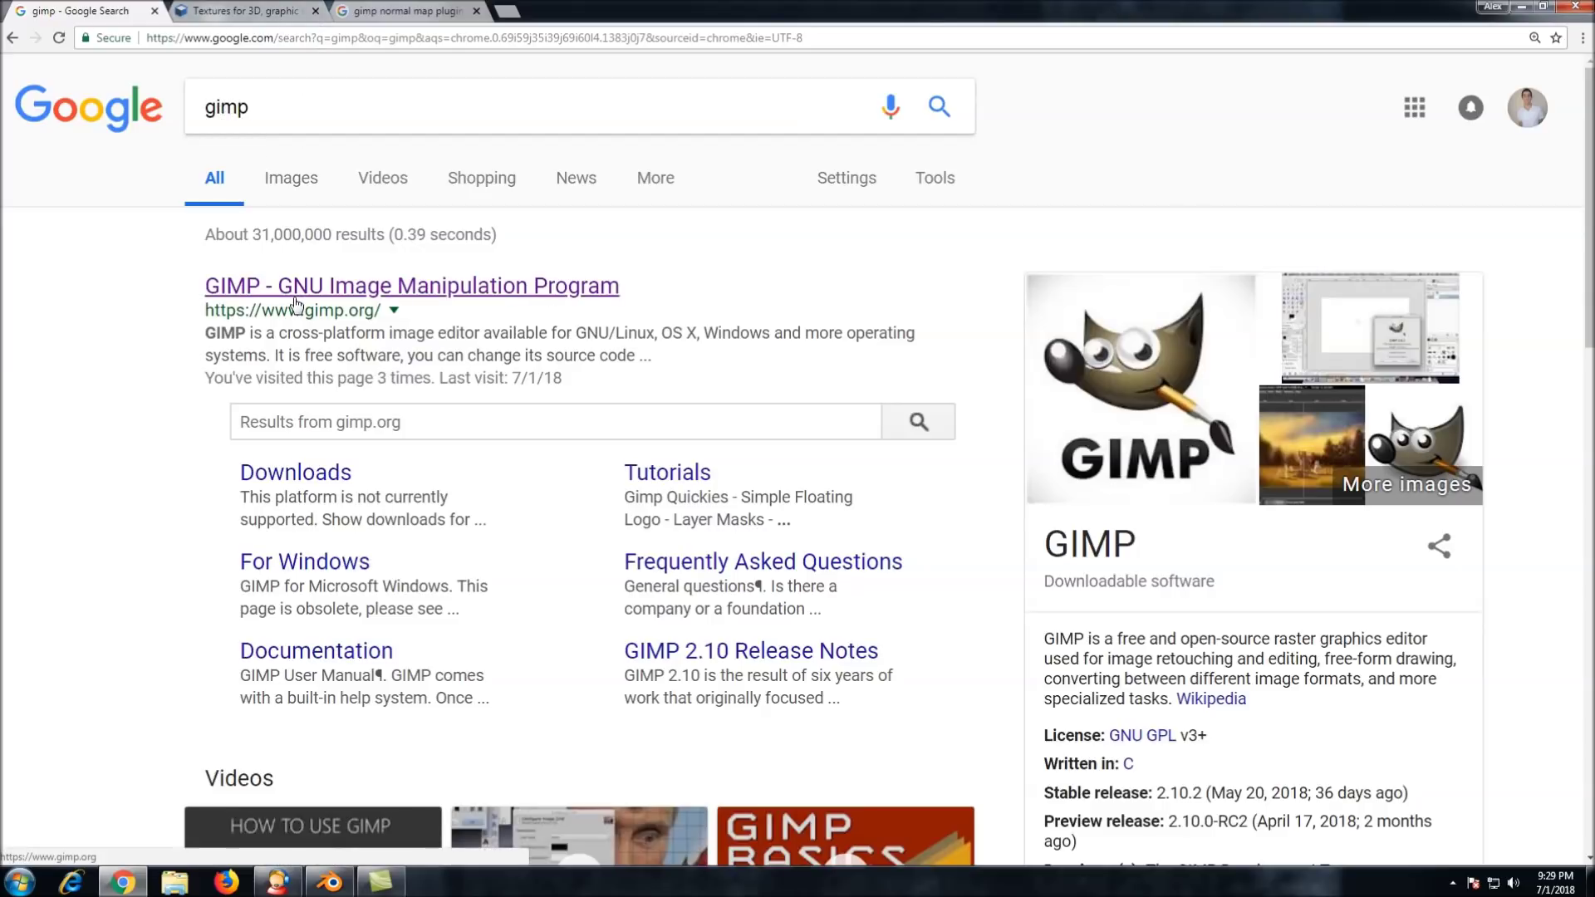
Open the official gimp.org homepage from the results, then switch to the textures.com tab
click(367, 296)
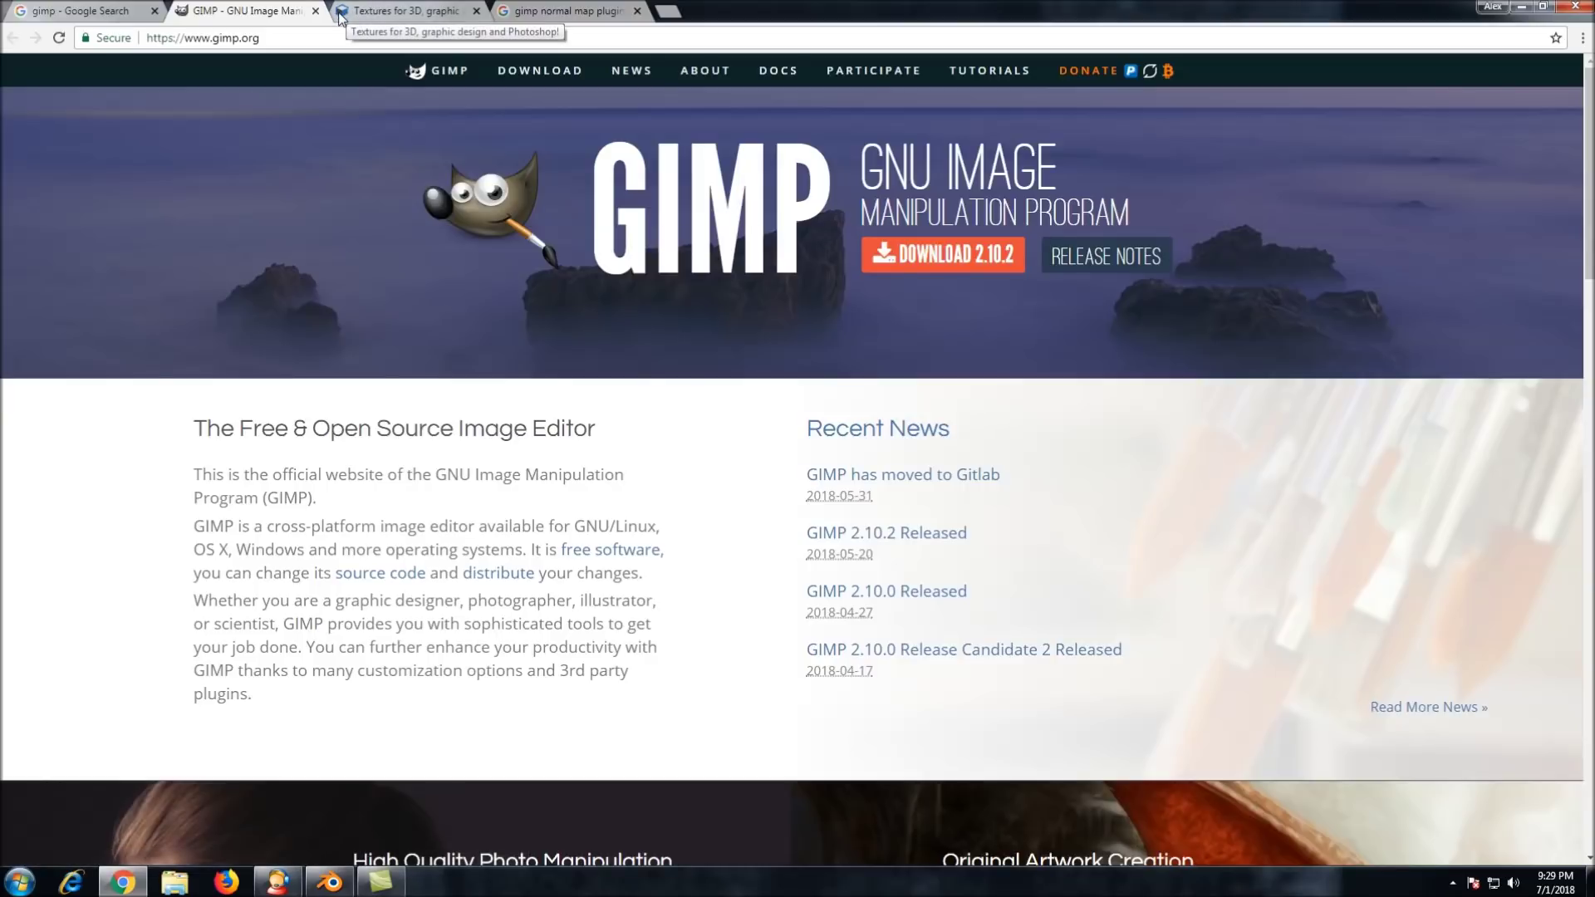
click(402, 7)
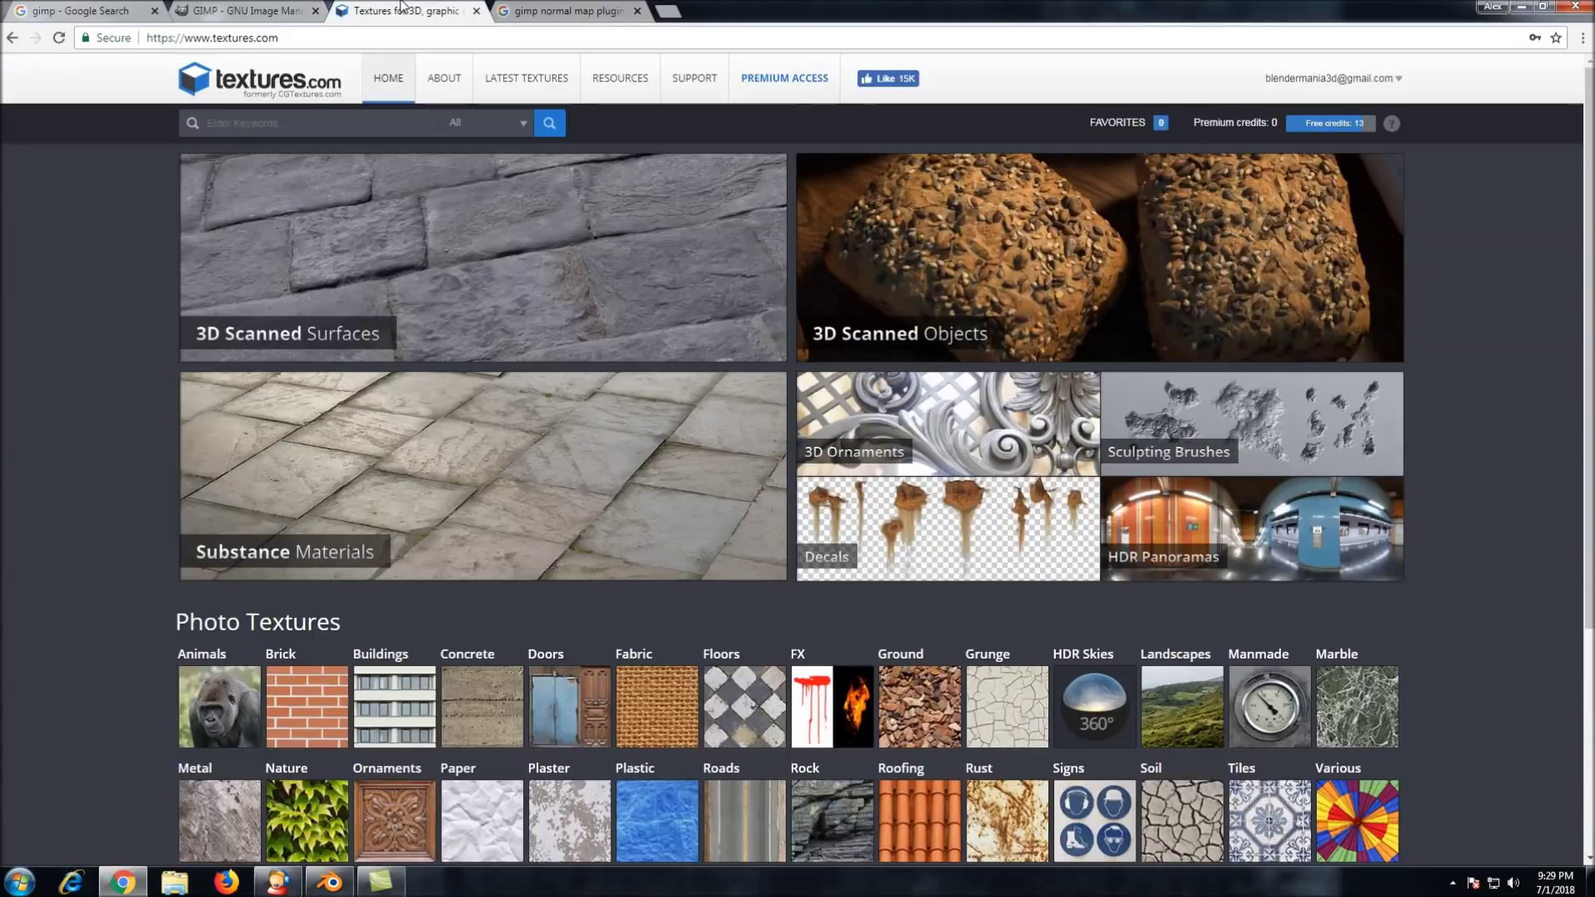
Search textures.com for 'brick' and look over the herringbone pavement texture page
click(241, 127)
text(brick)
key(Return)
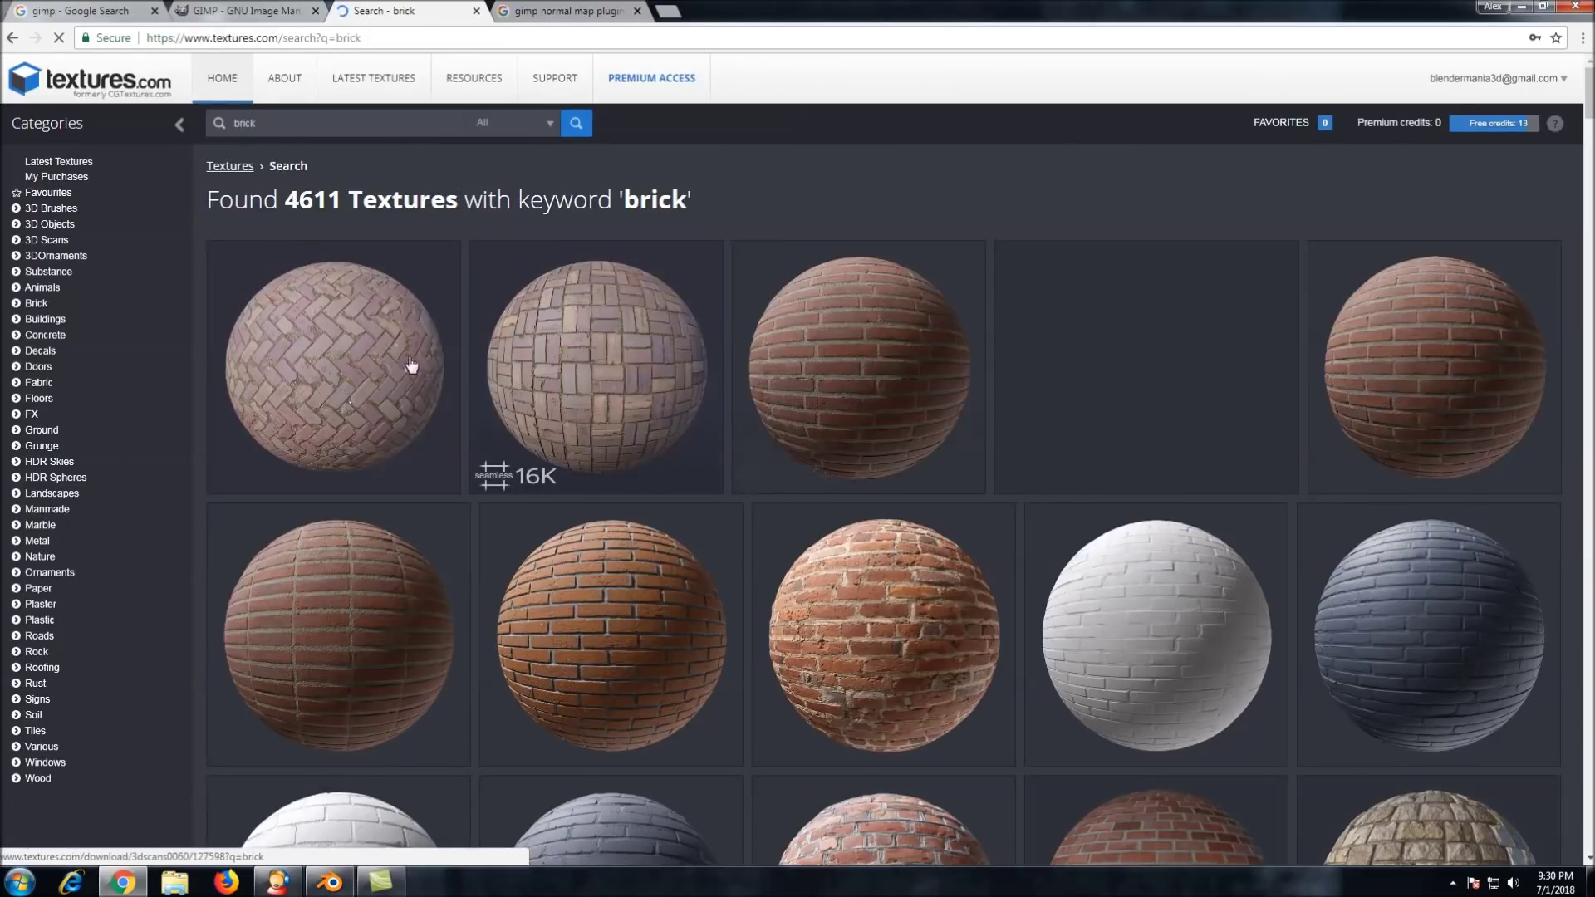
click(368, 344)
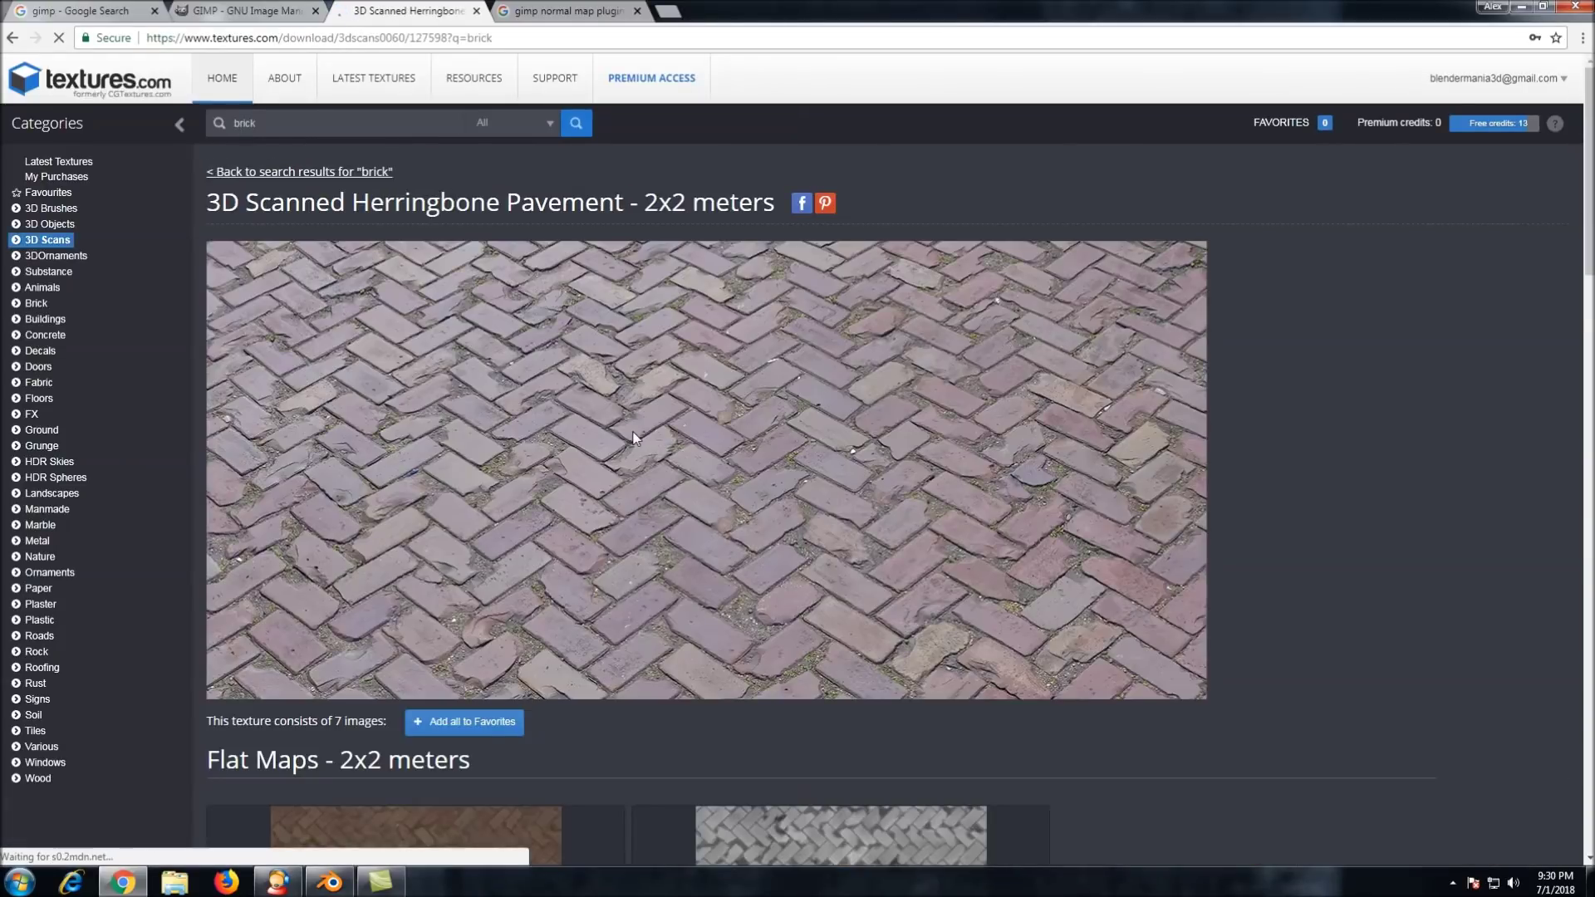
scroll(633, 435, down, 4)
scroll(635, 425, down, 7)
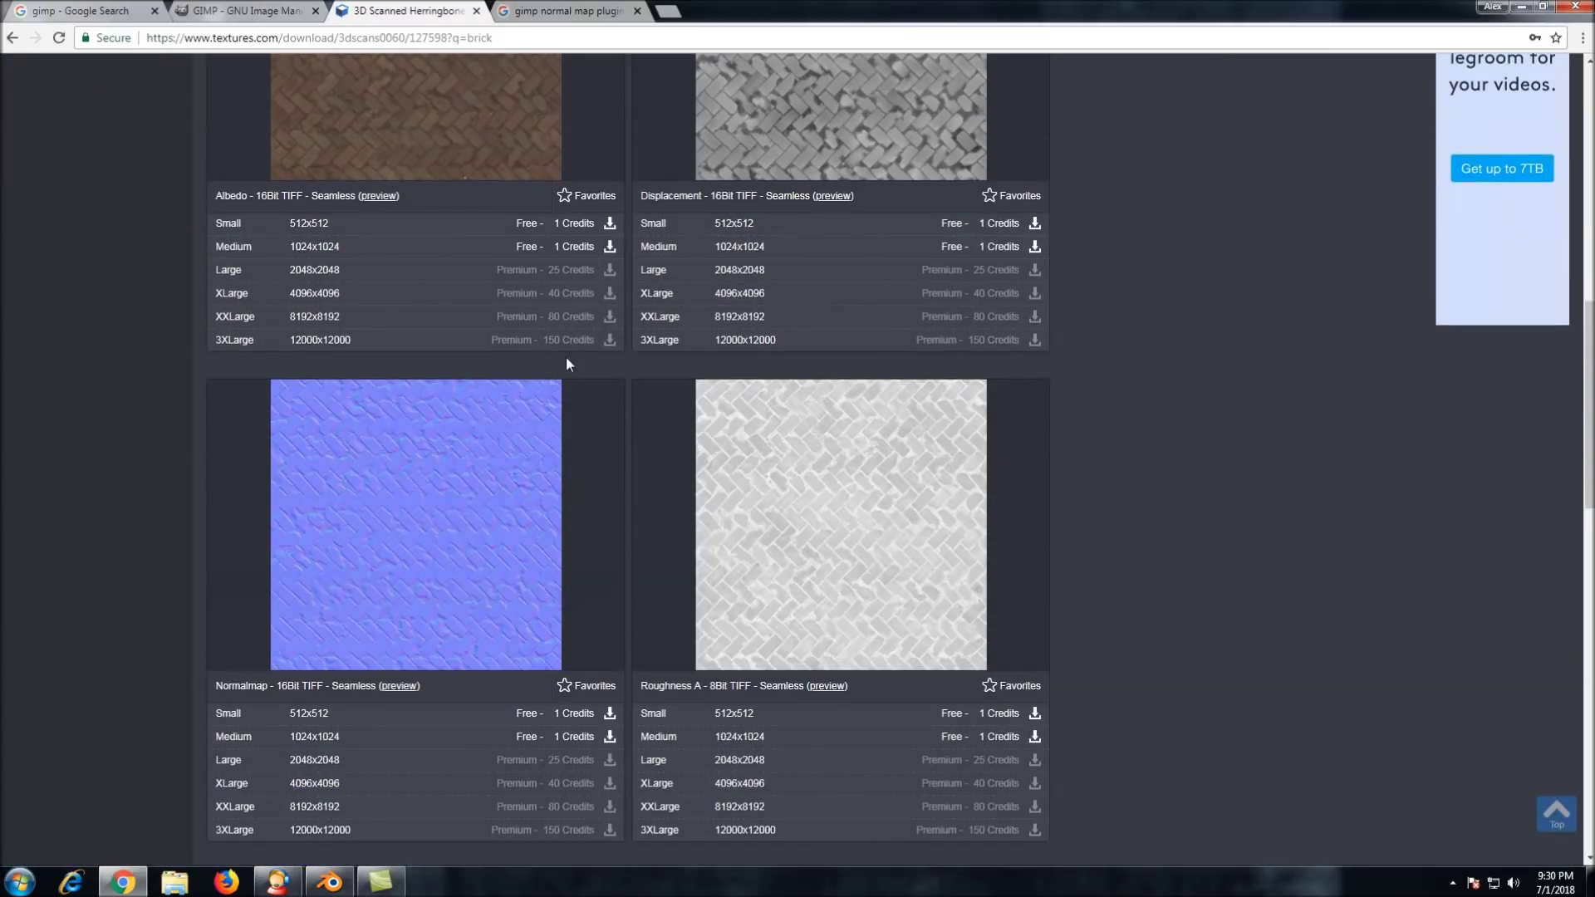
scroll(566, 357, up, 6)
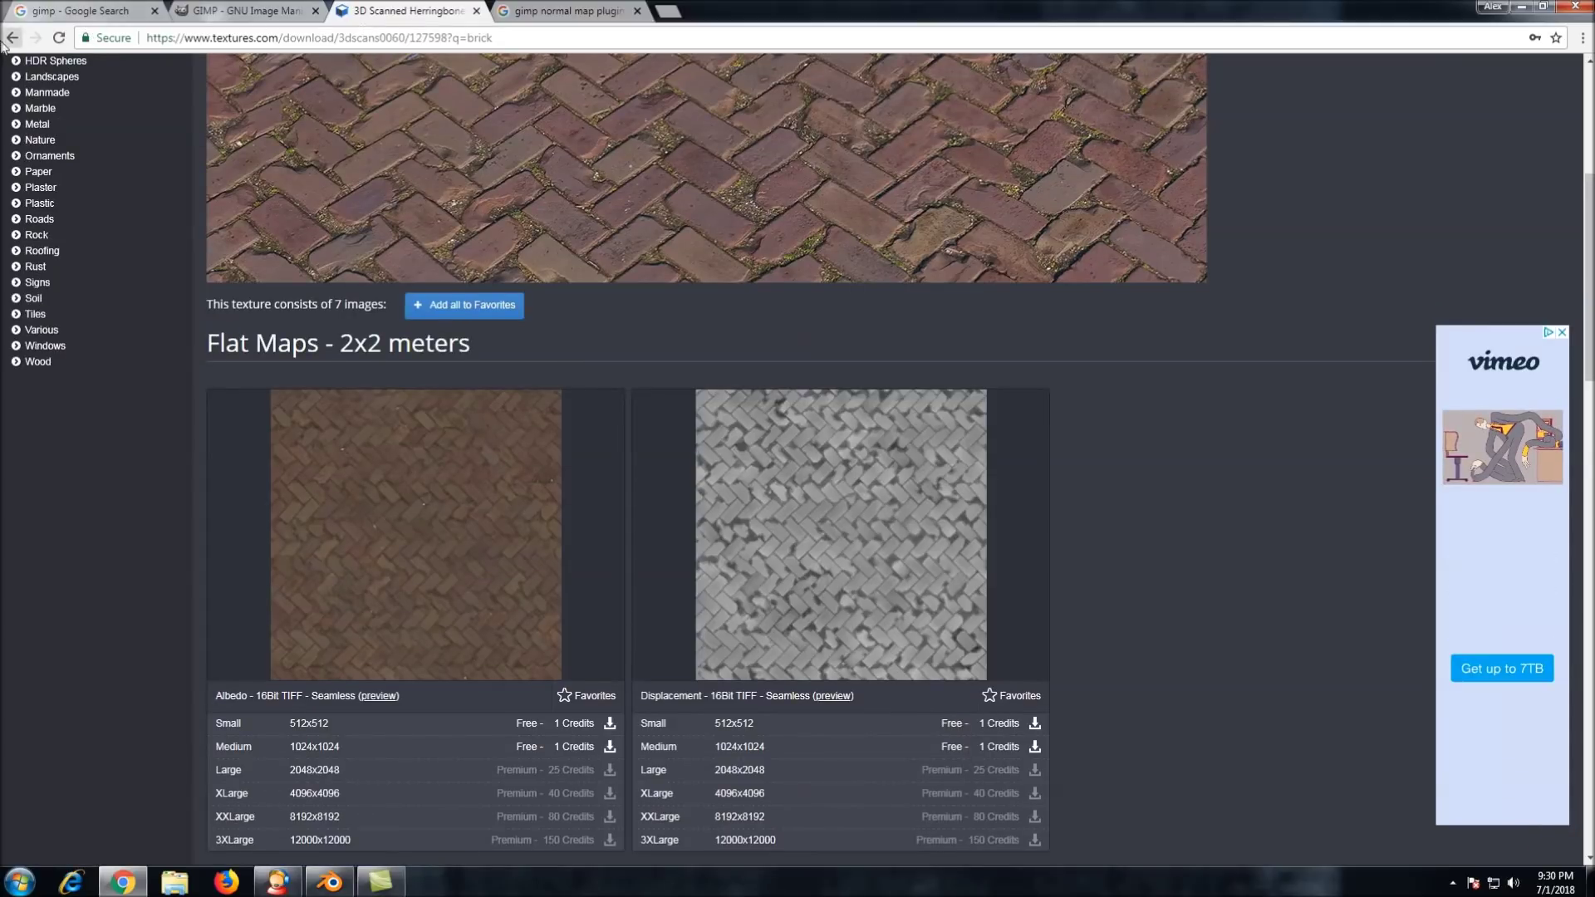
Back in the brick results, open the BrickSmallBrown0466 red brick wall page
click(5, 39)
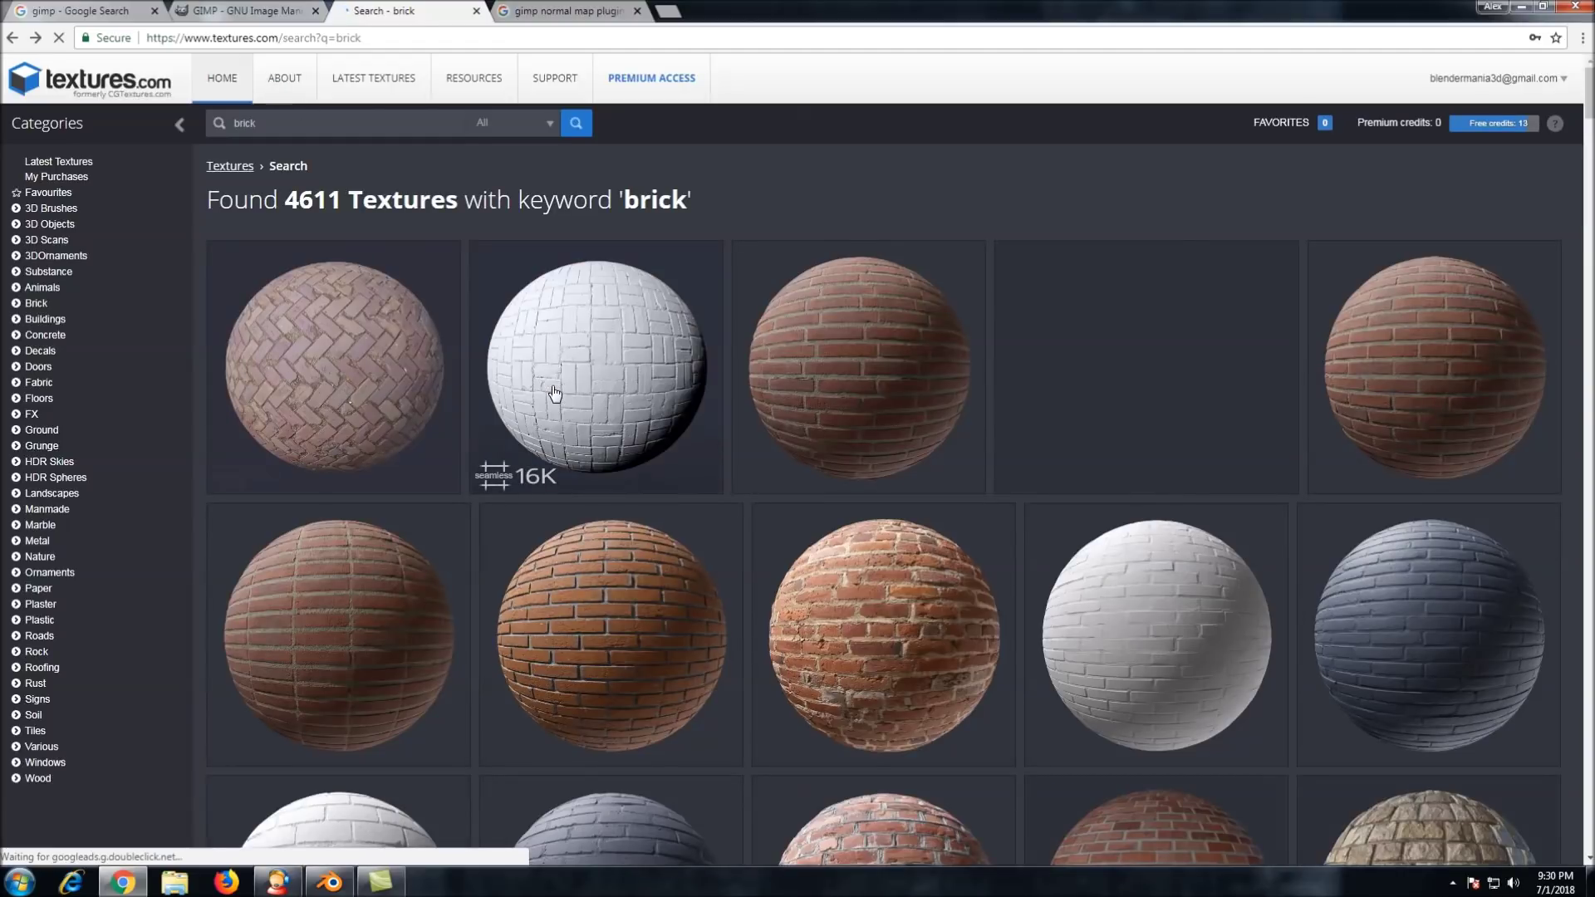
scroll(555, 432, down, 1)
scroll(554, 393, down, 10)
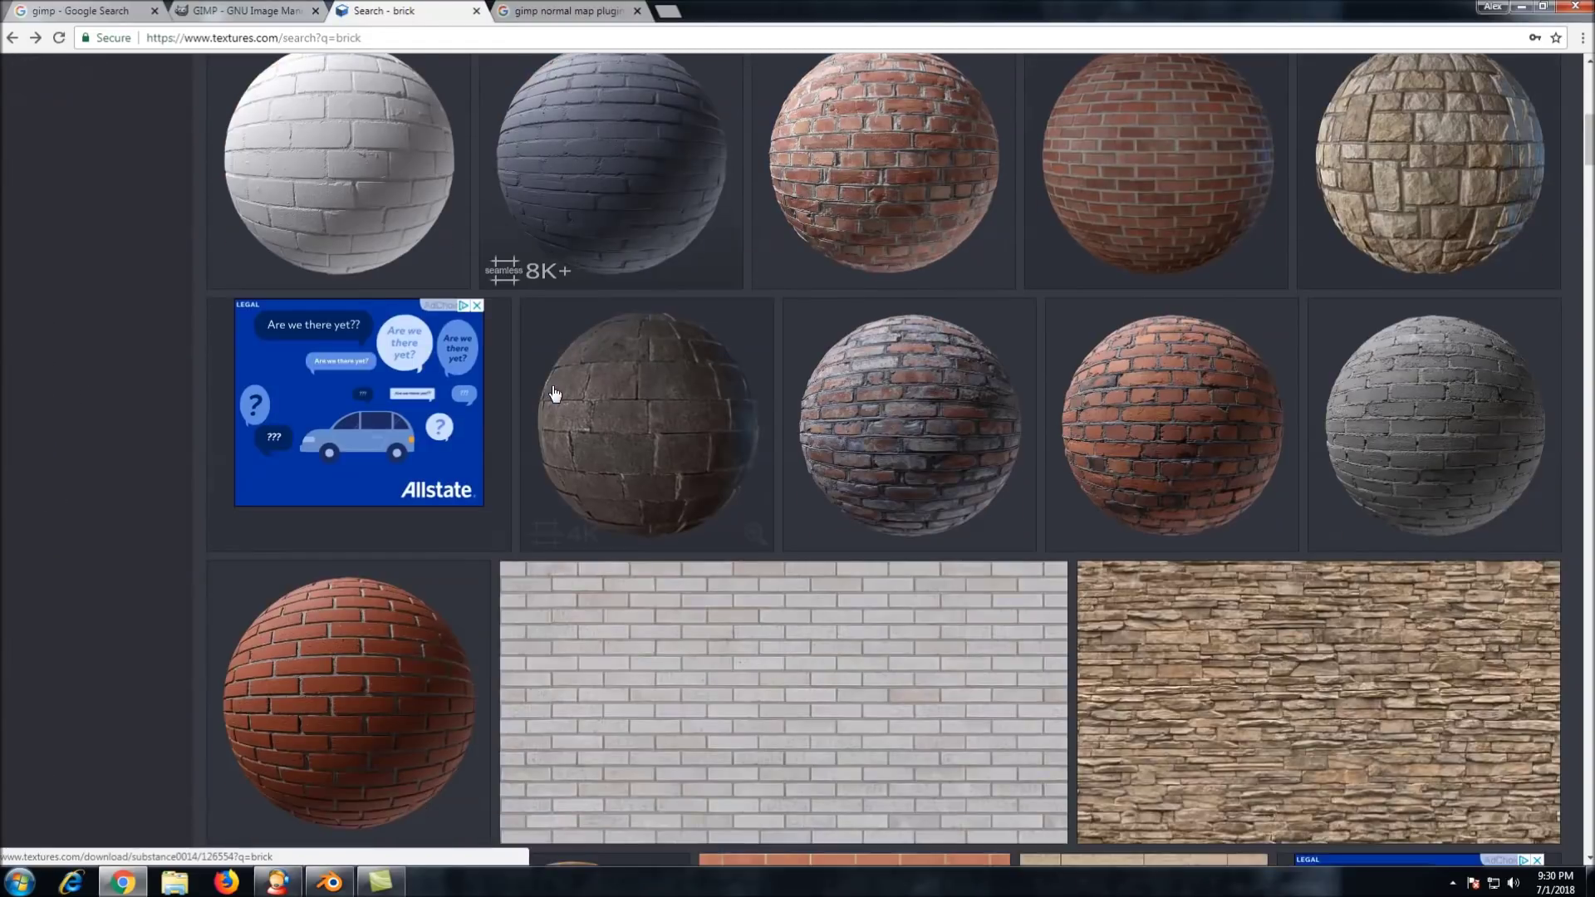
scroll(554, 393, down, 5)
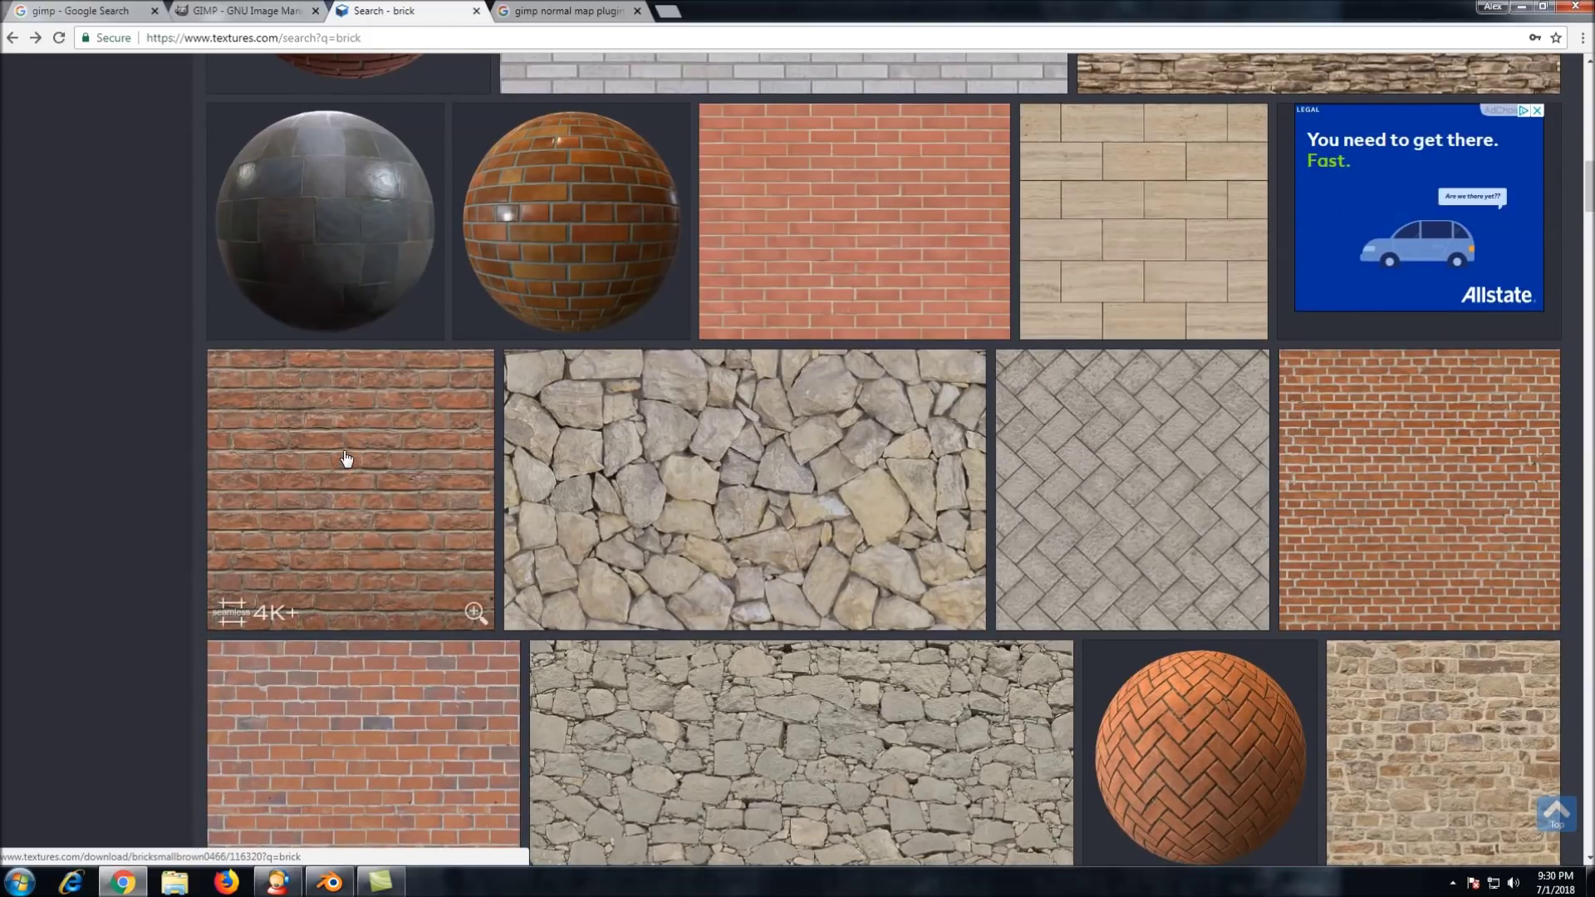
click(346, 458)
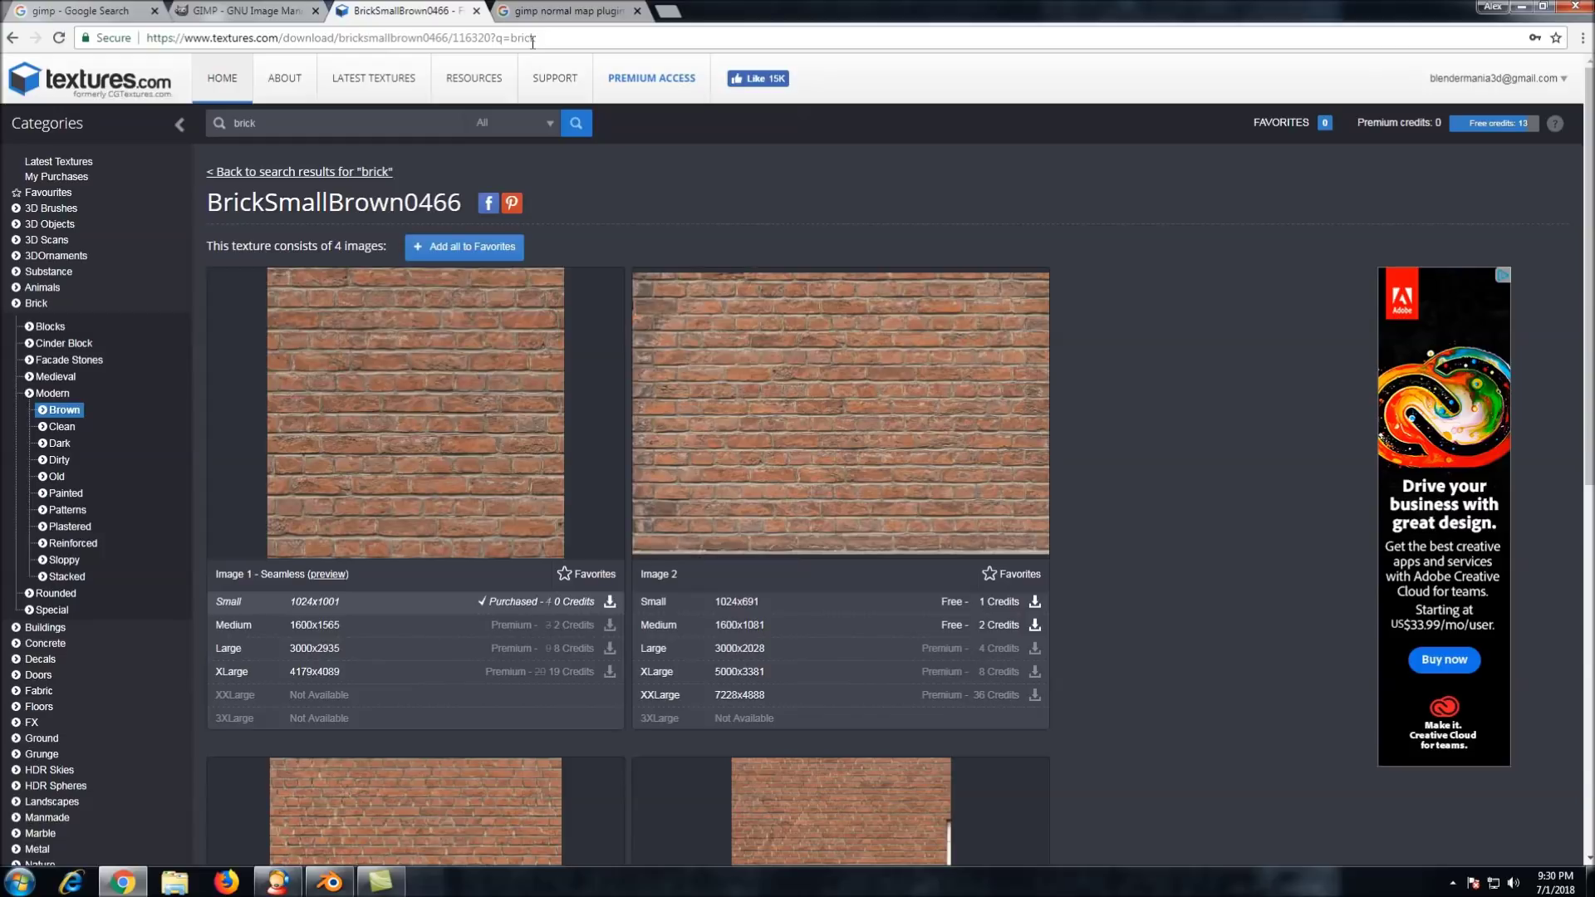
click(551, 7)
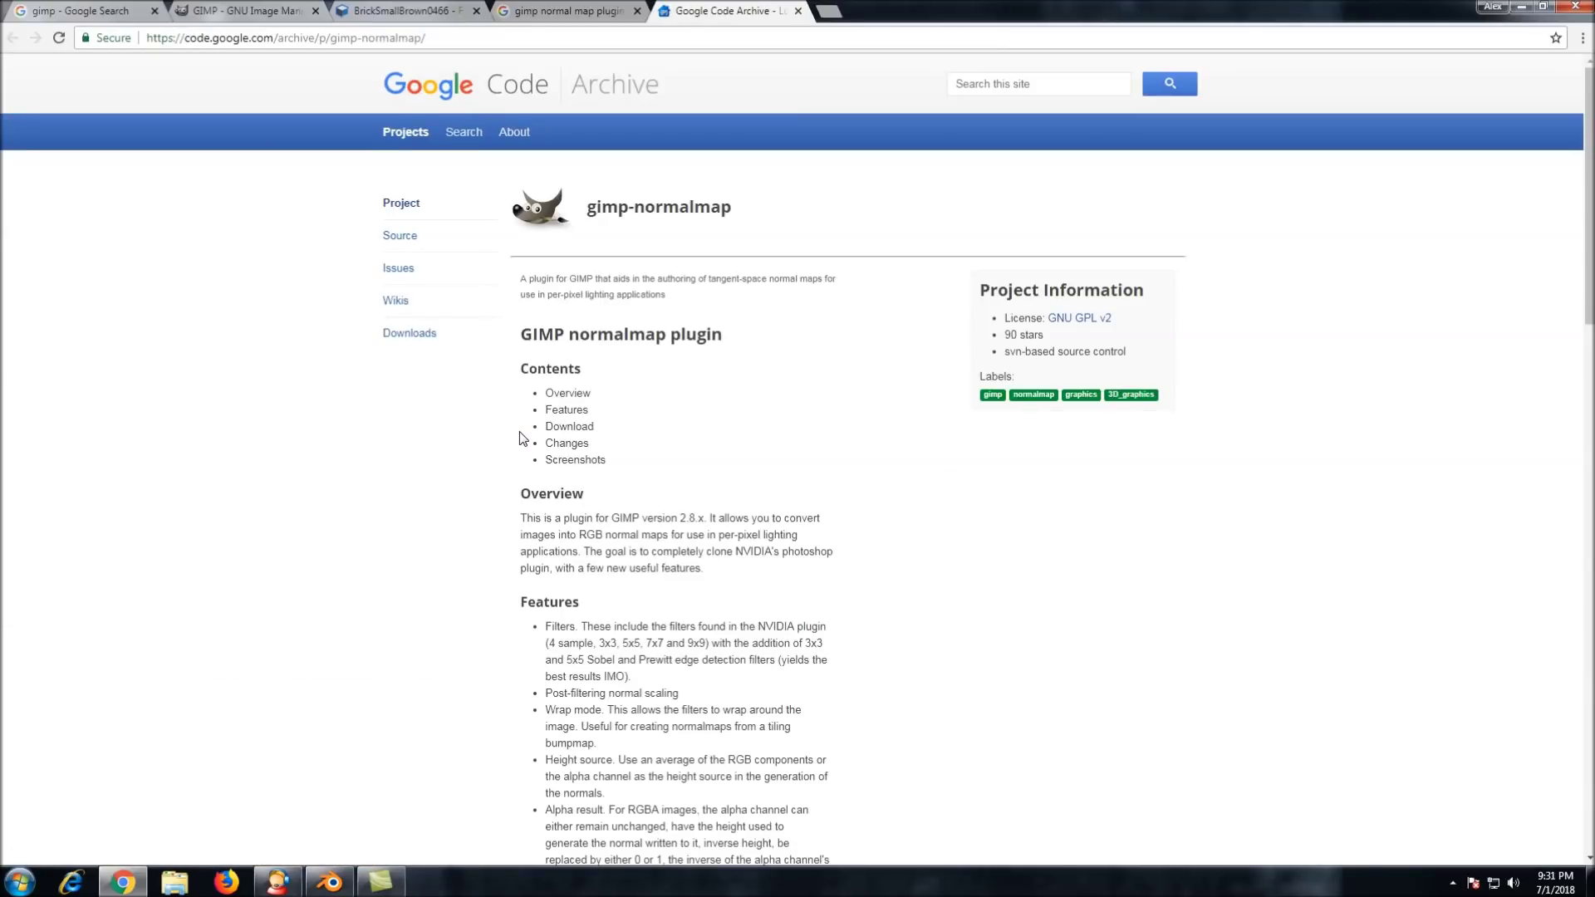
Open the gimp-normalmap Downloads list and download gimp-normalmap-win32-1.2.3.zip
click(410, 335)
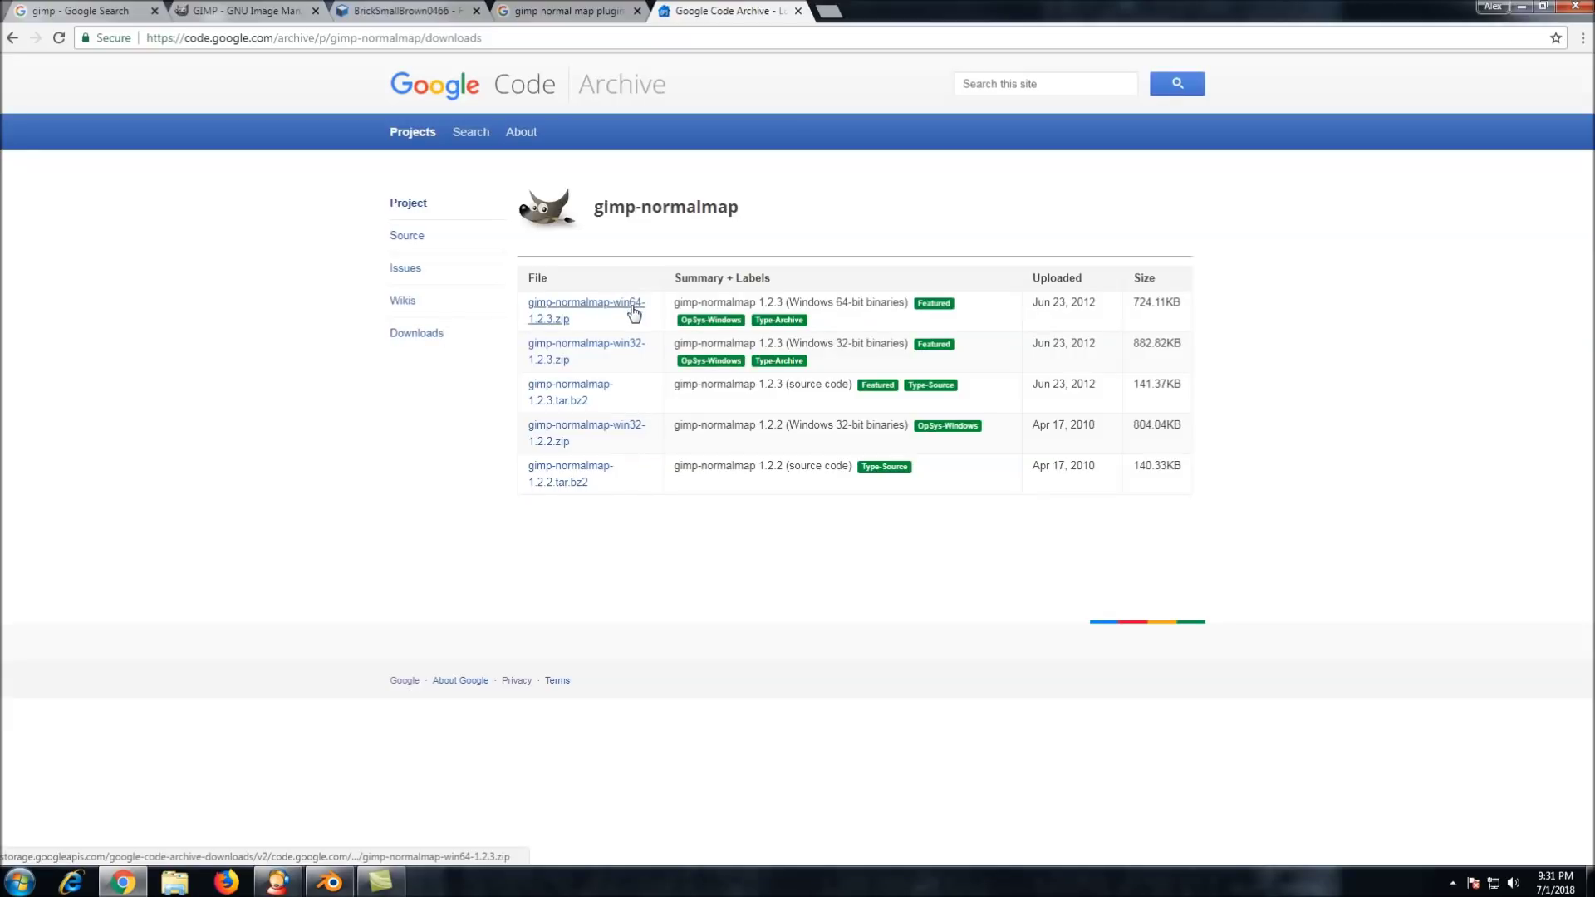
click(613, 352)
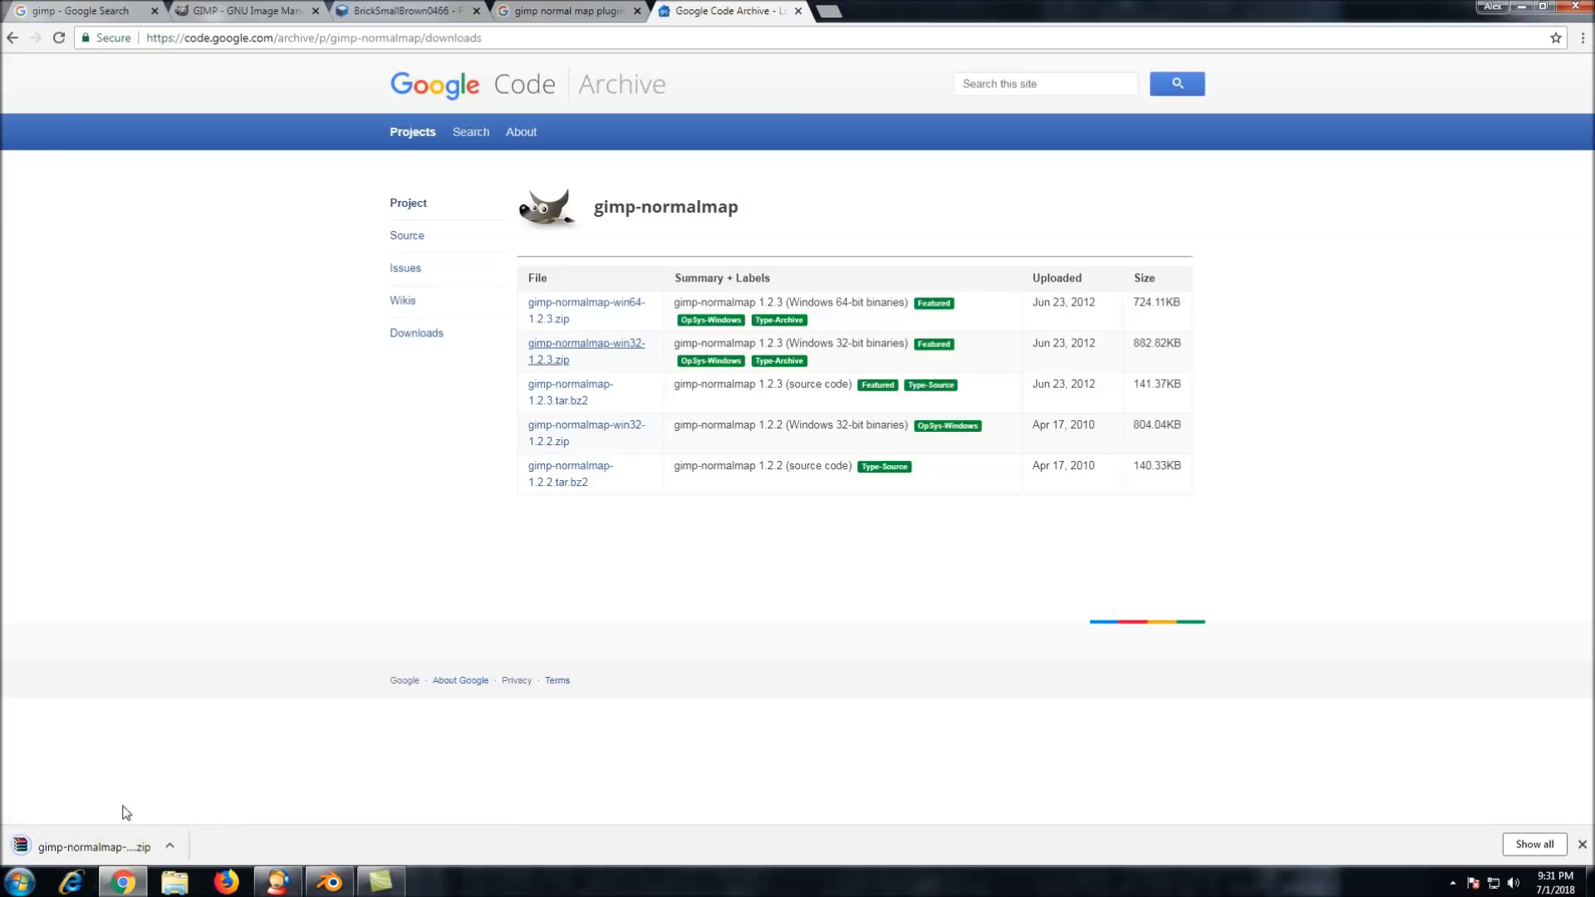
Open the downloaded plugin zip in WinRAR, dismiss the licence reminder, and begin extracting to drive C:
click(91, 847)
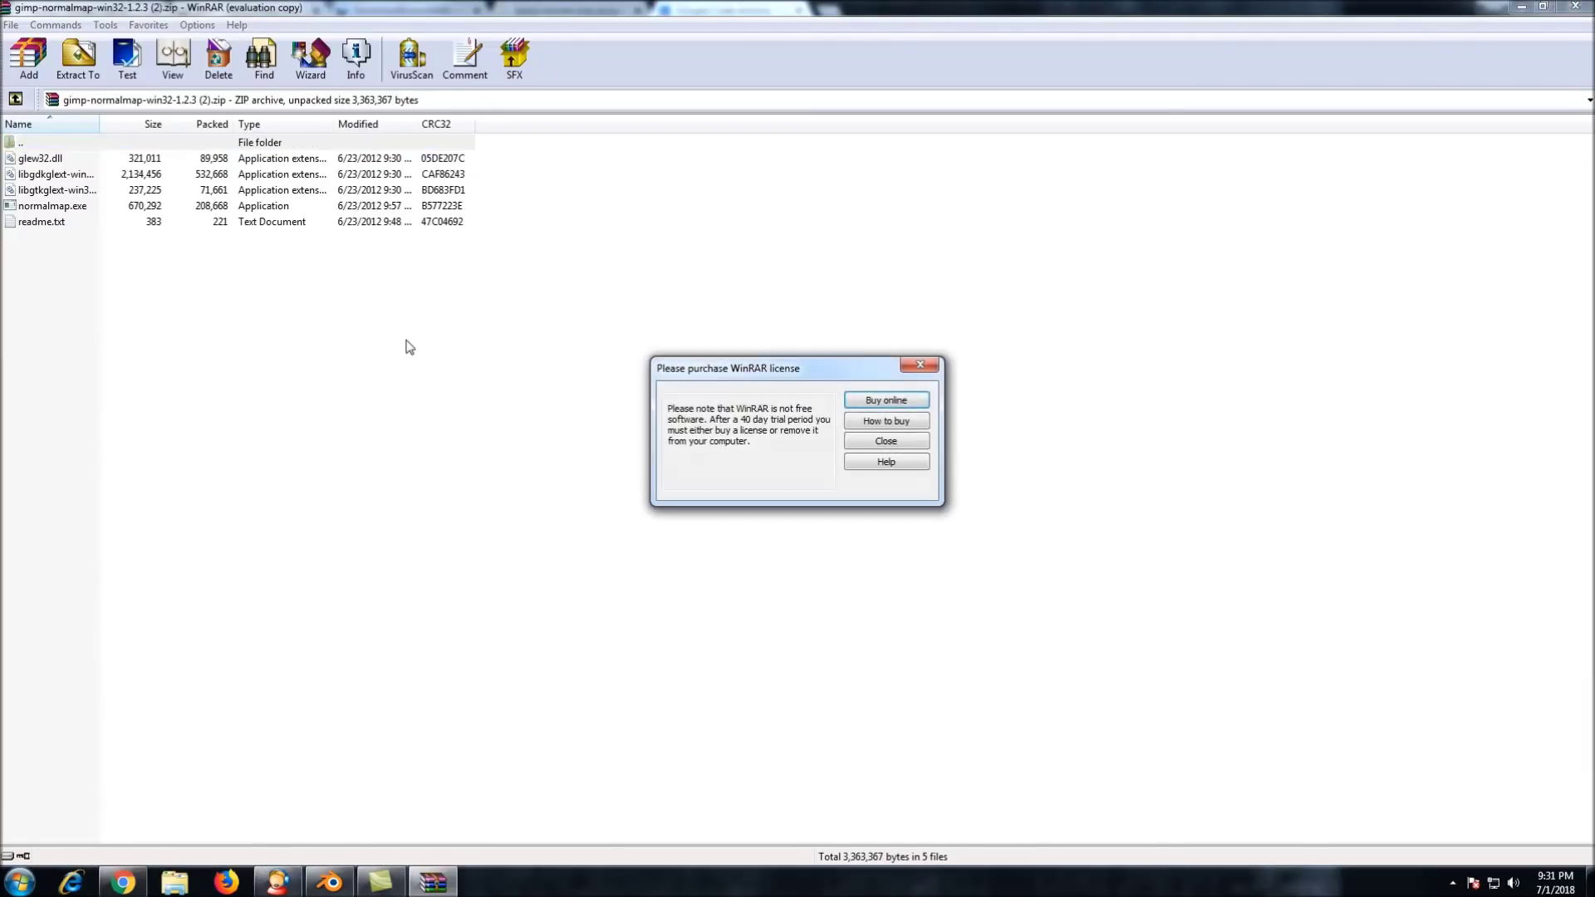
click(931, 364)
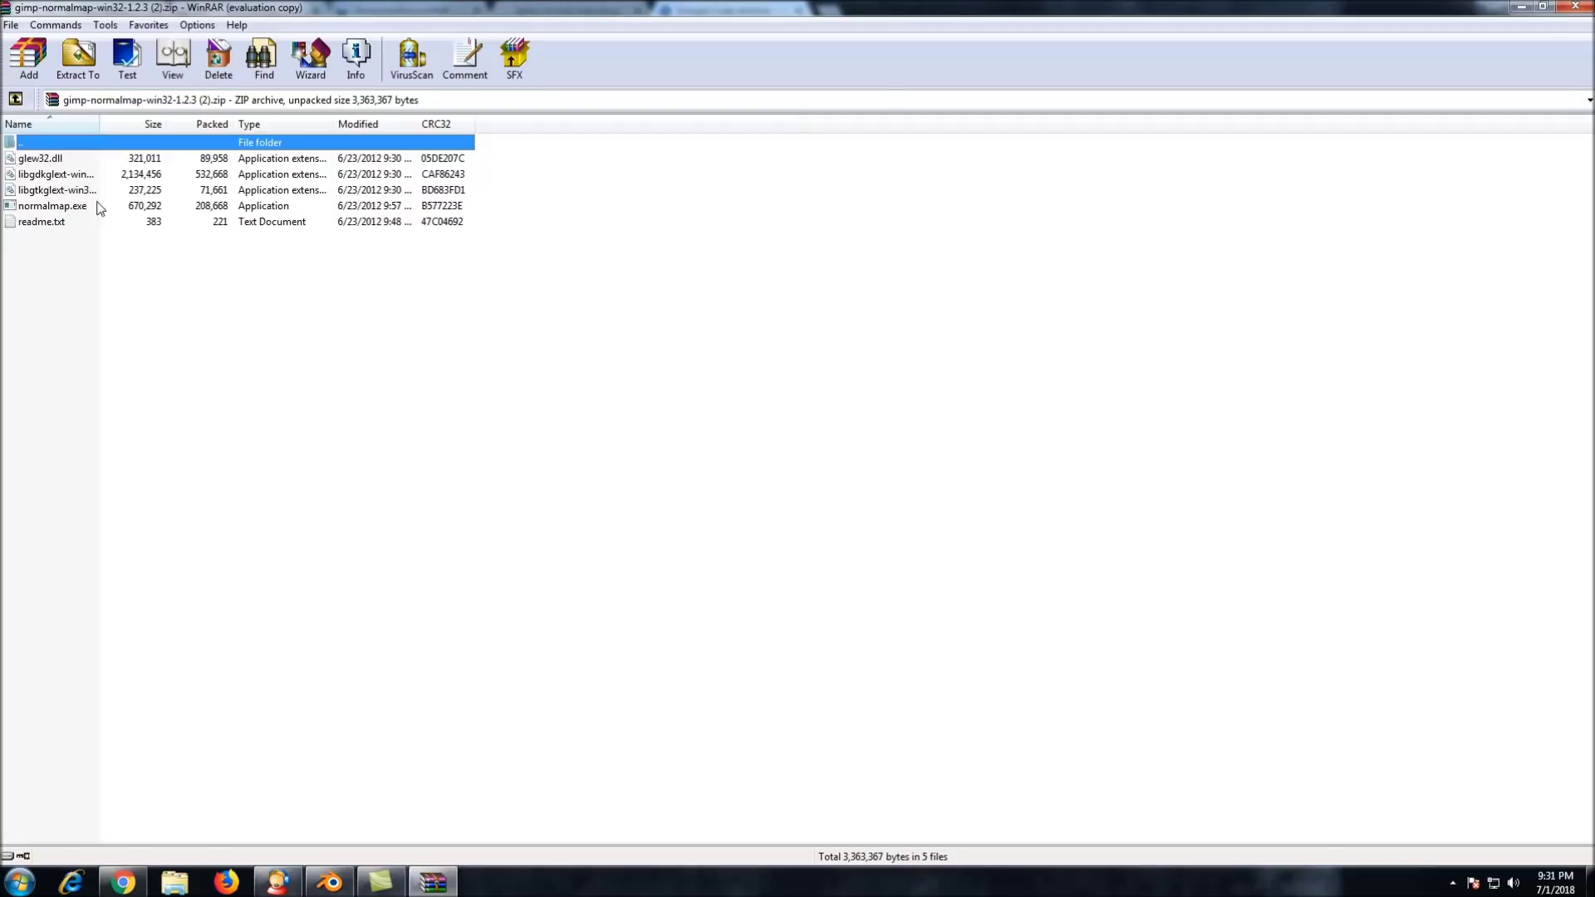
click(75, 70)
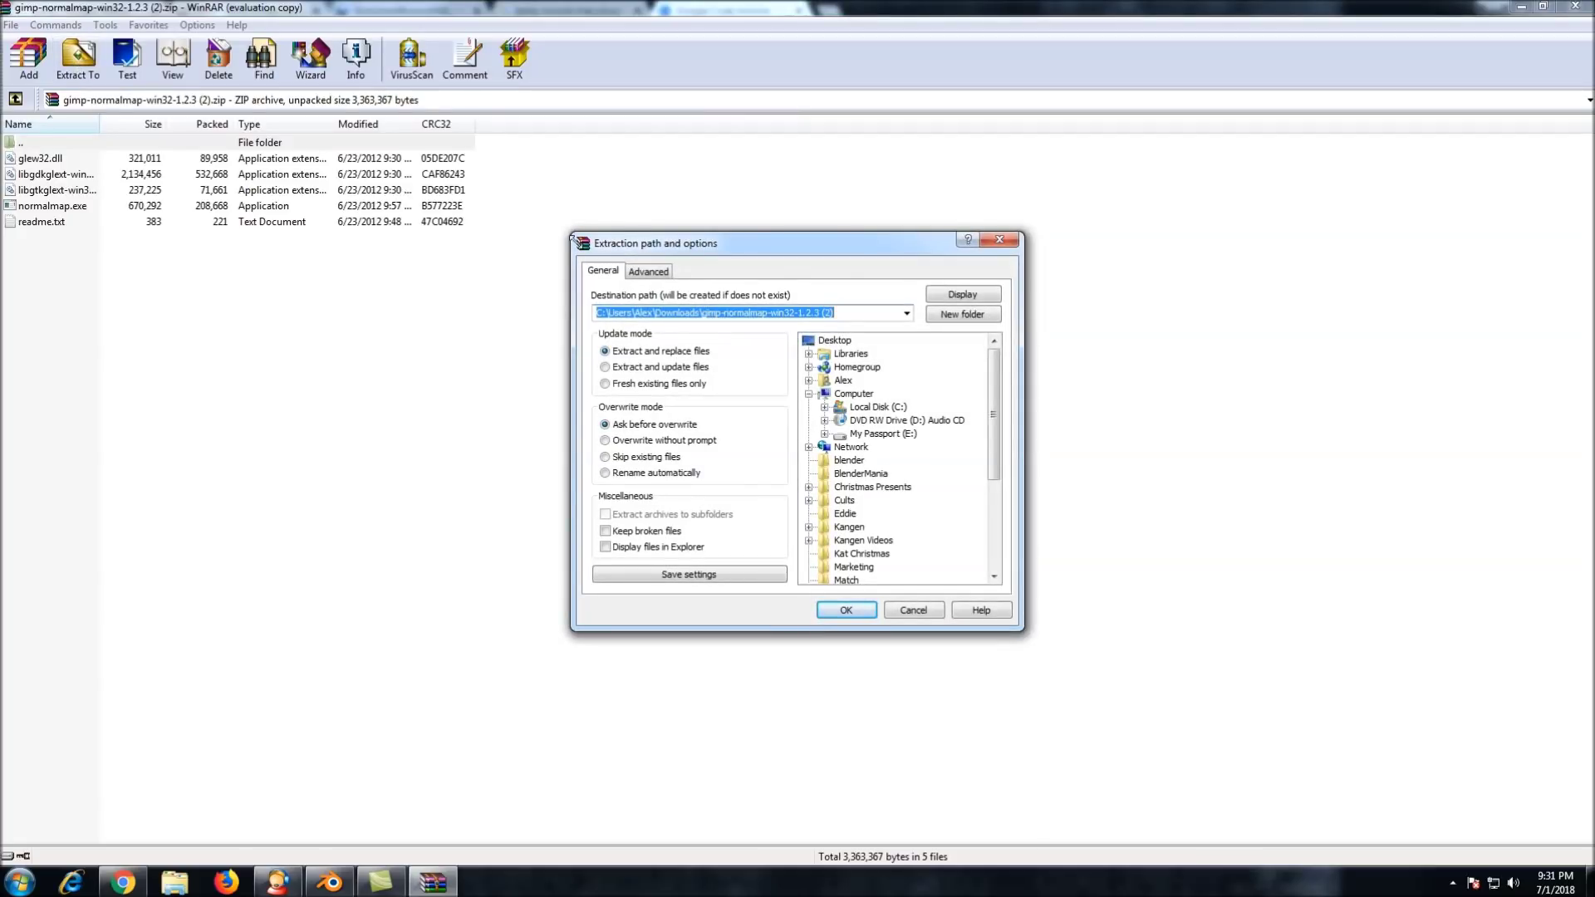
click(825, 407)
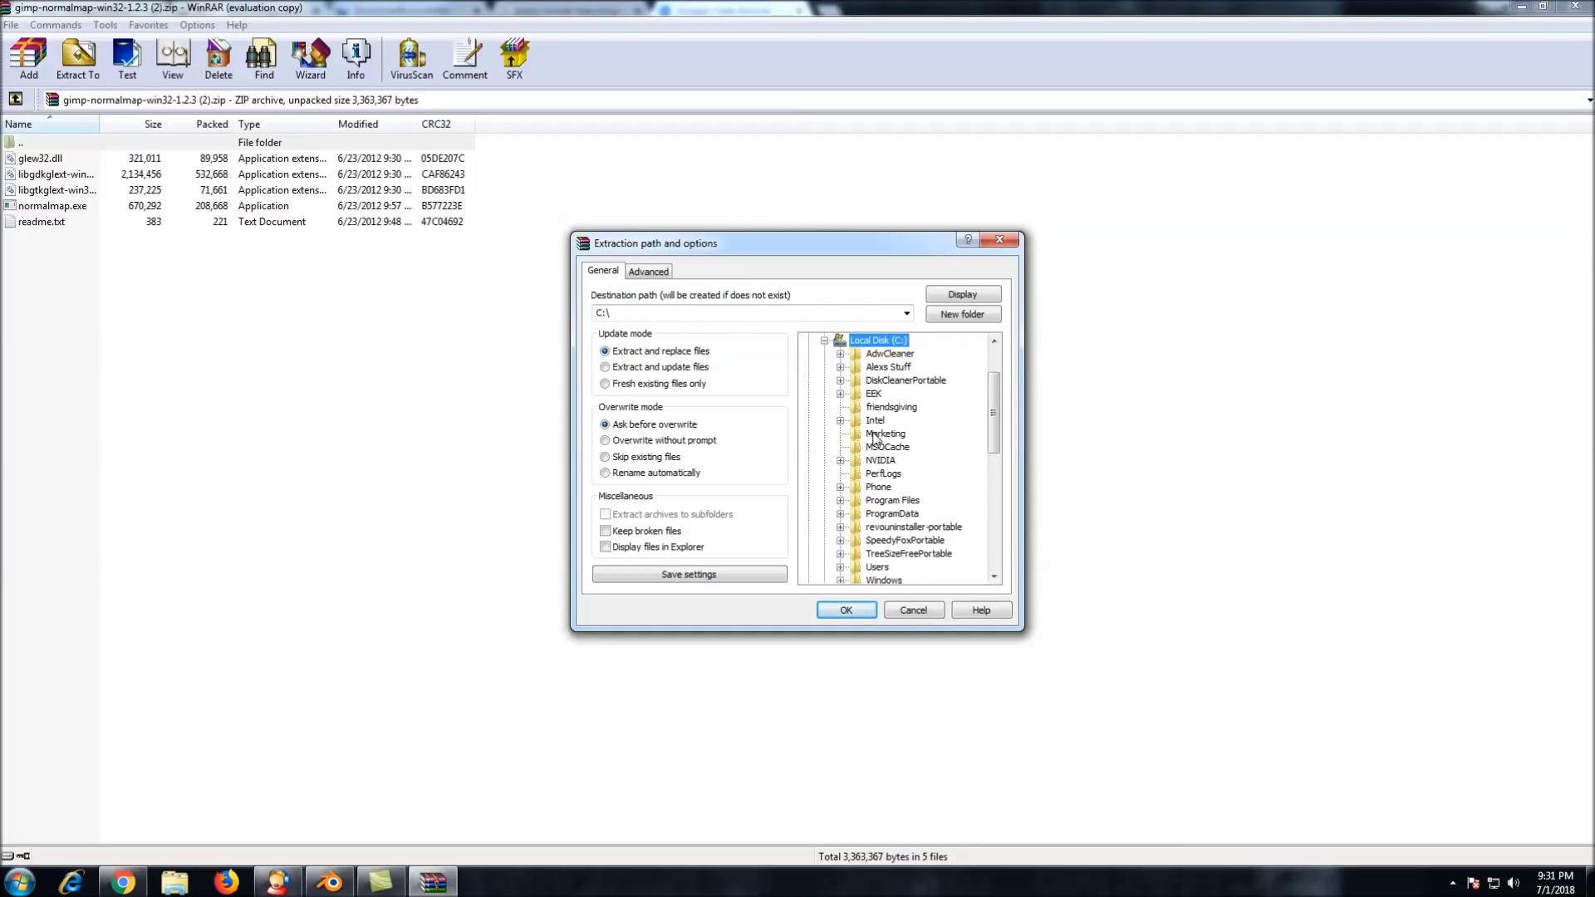
Set the extraction destination to C:\Program Files\GIMP 2\lib\gimp\2.0\plug-ins
click(841, 501)
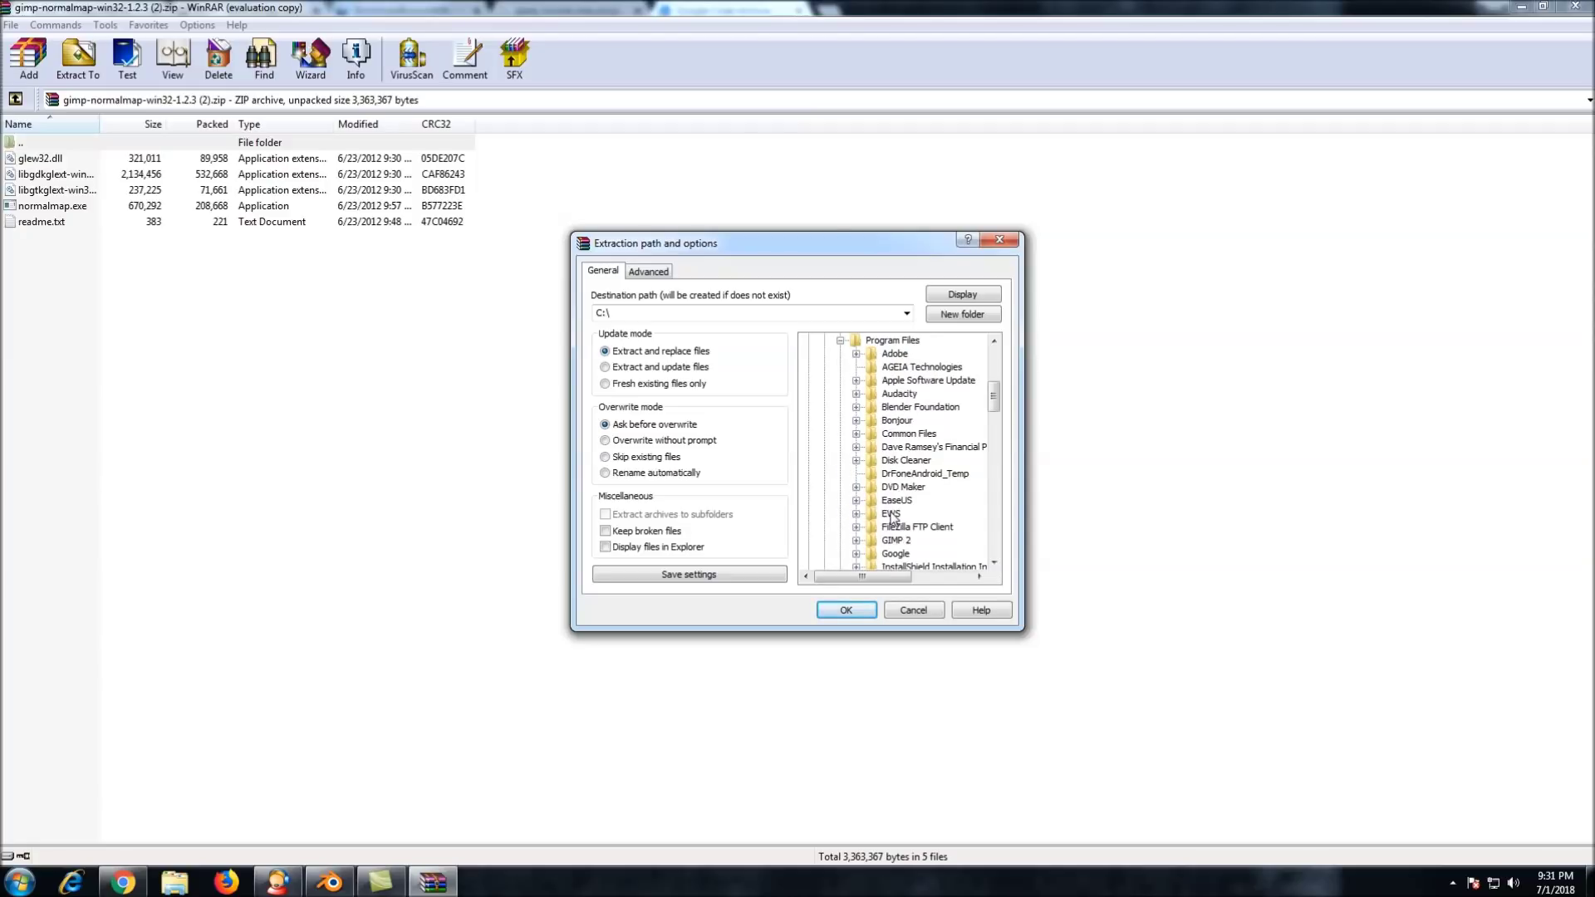
click(855, 541)
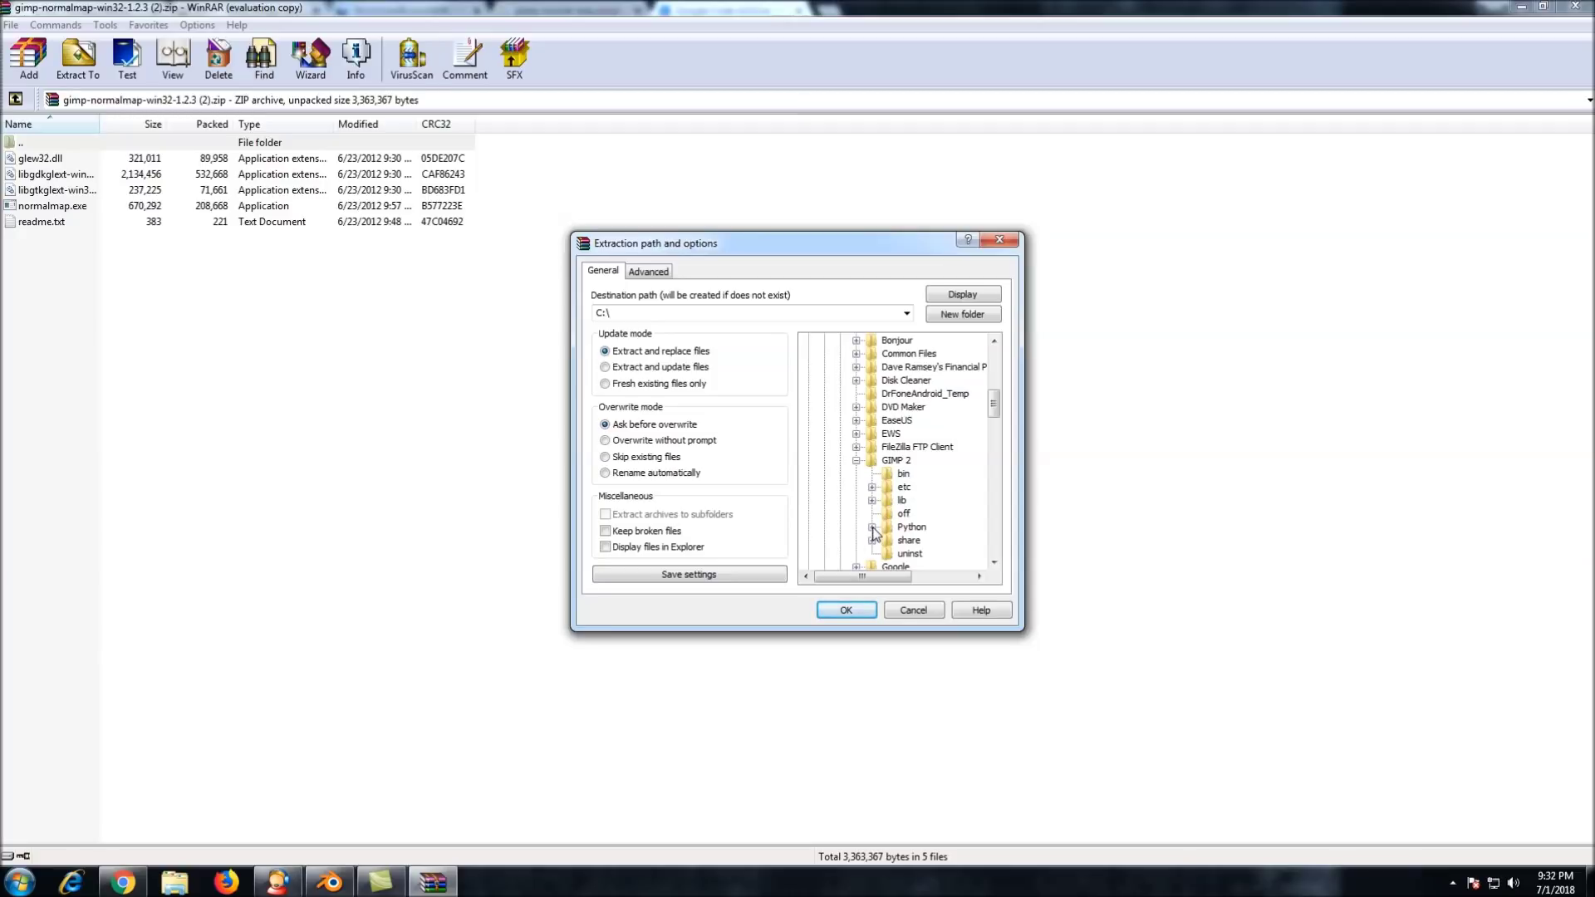
click(872, 501)
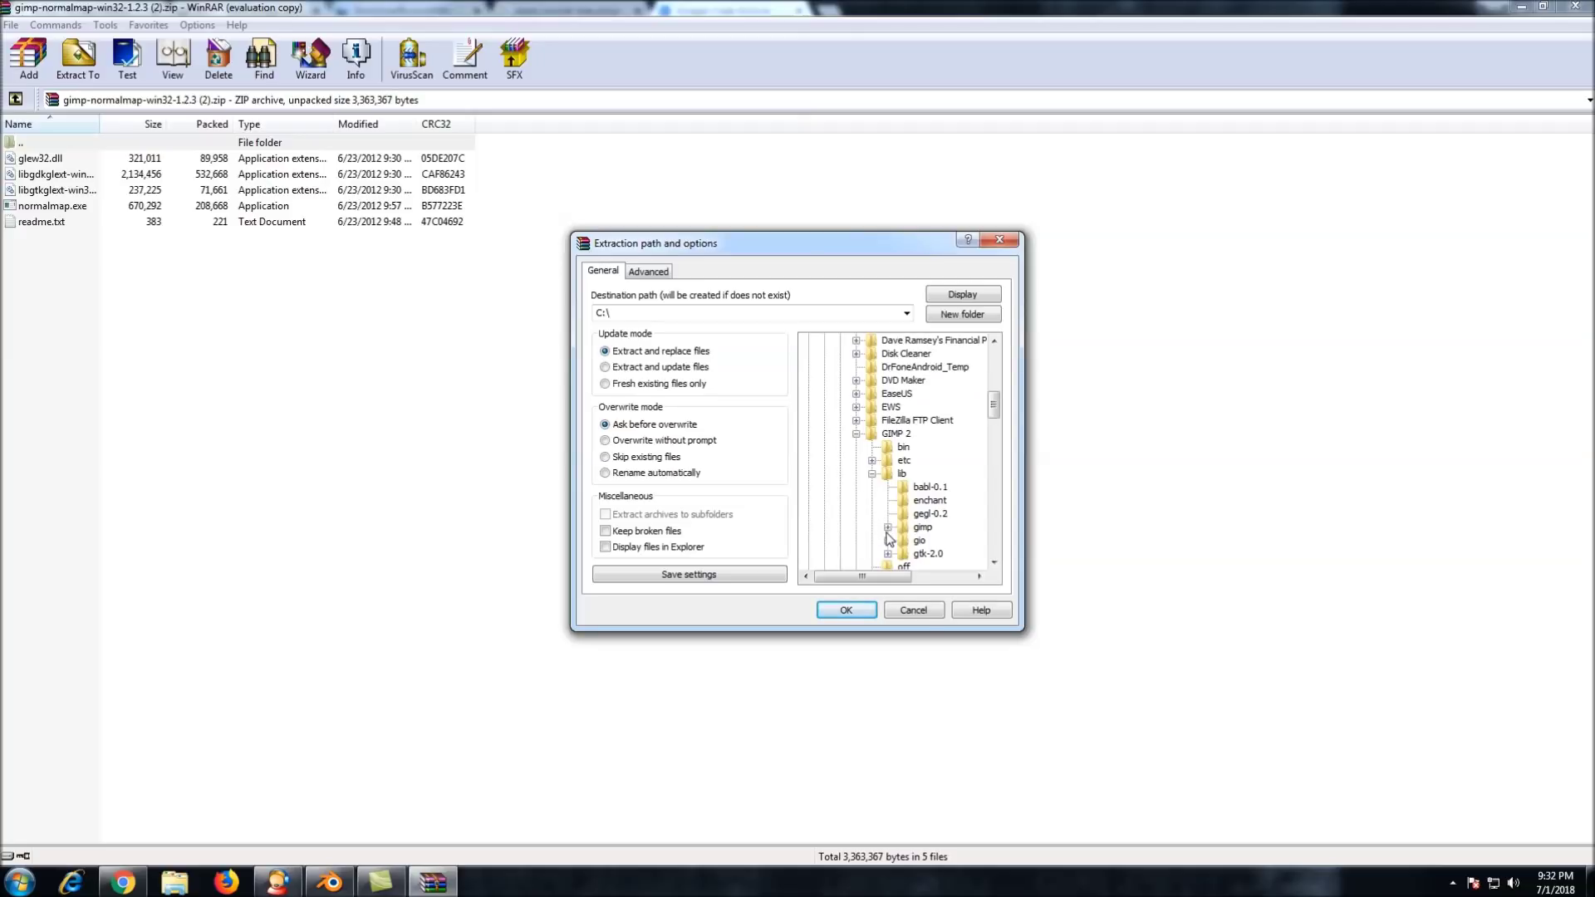
click(888, 528)
click(903, 541)
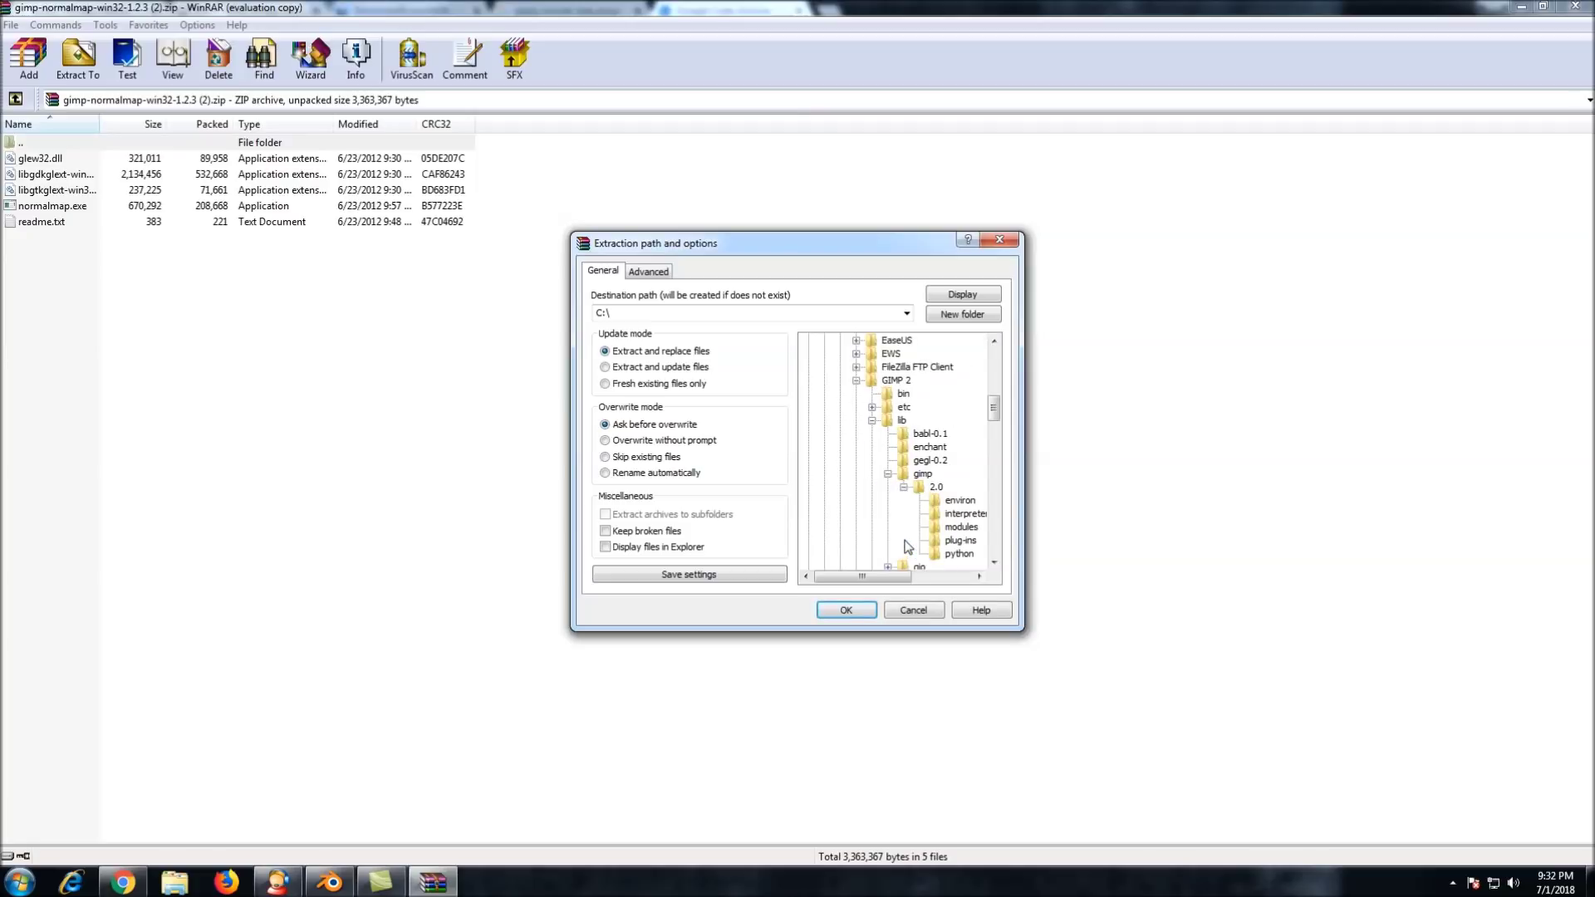
click(961, 541)
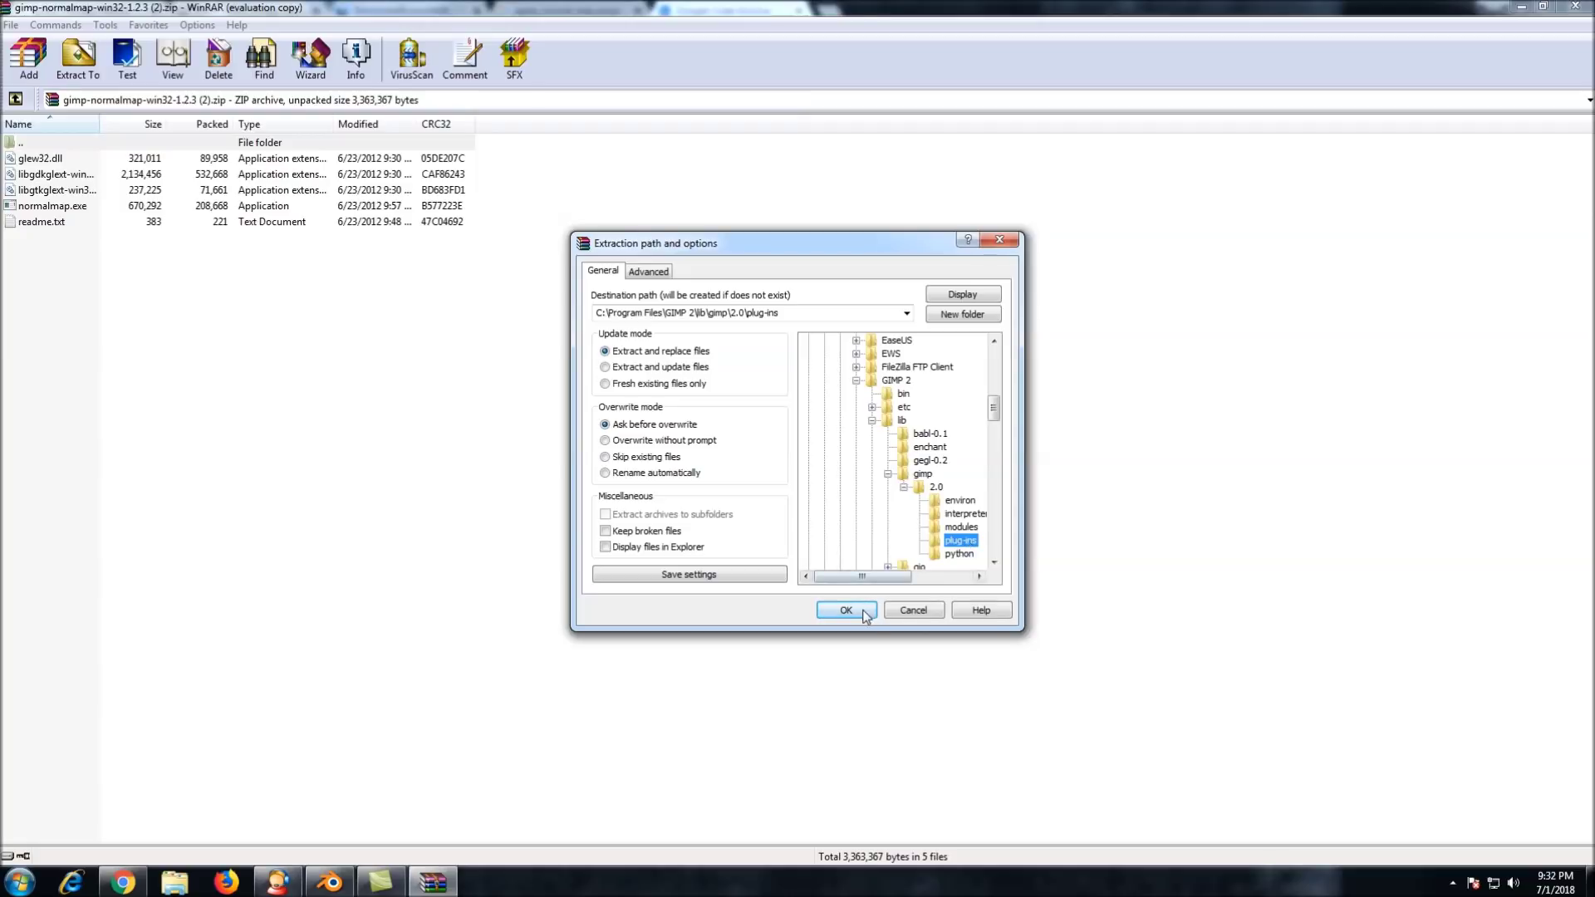
click(1013, 247)
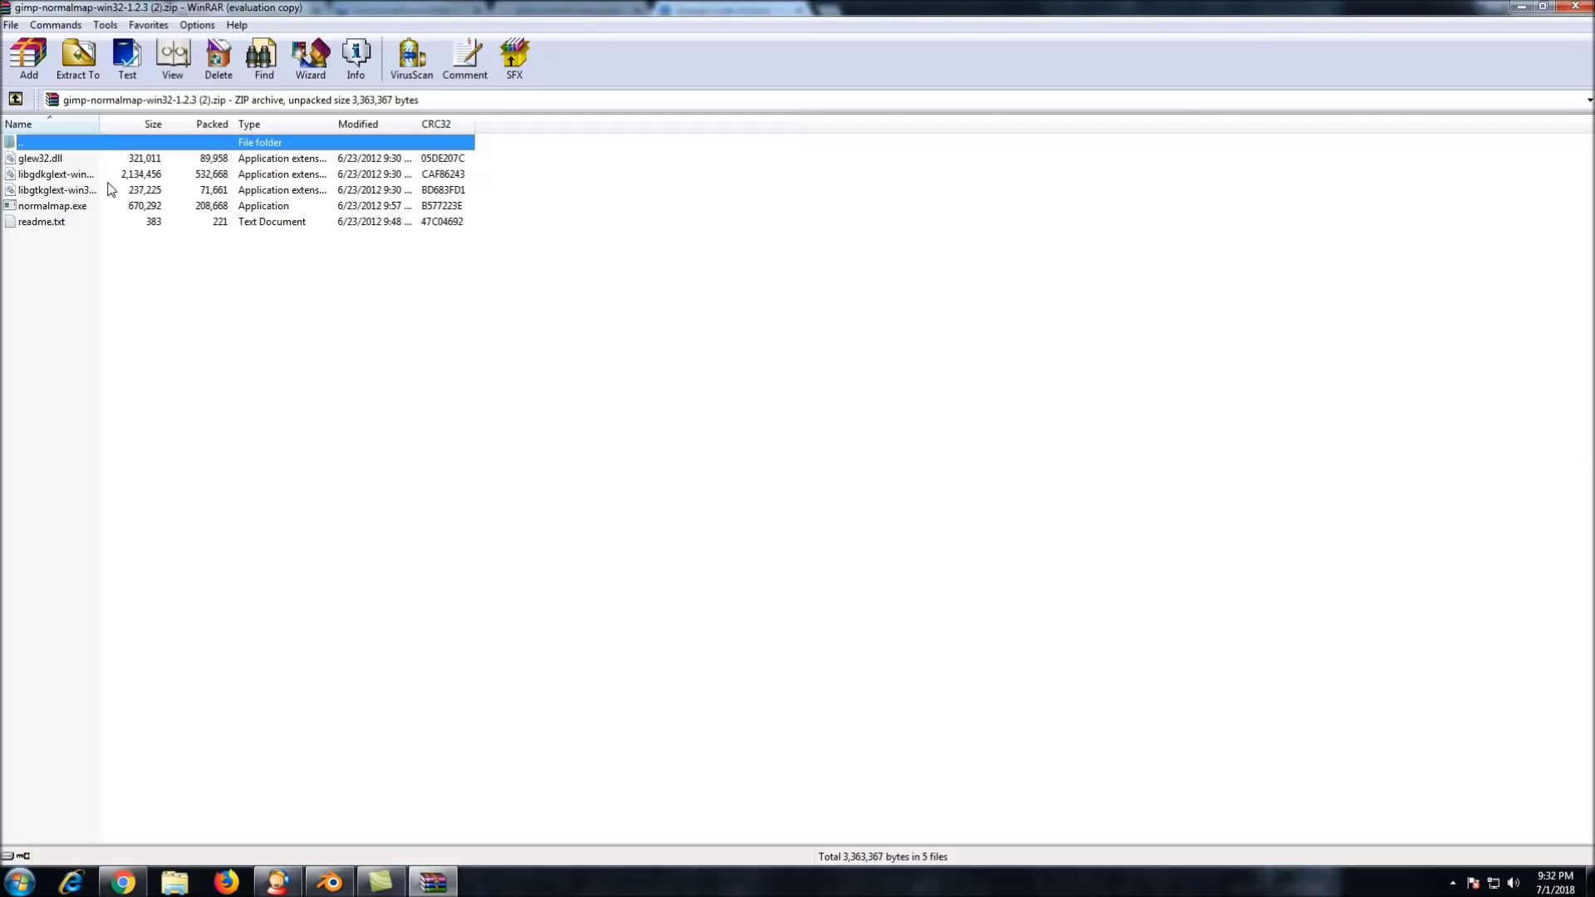
Select the three DLL files, including glew32.dll and libgdkglext, in the archive
click(72, 160)
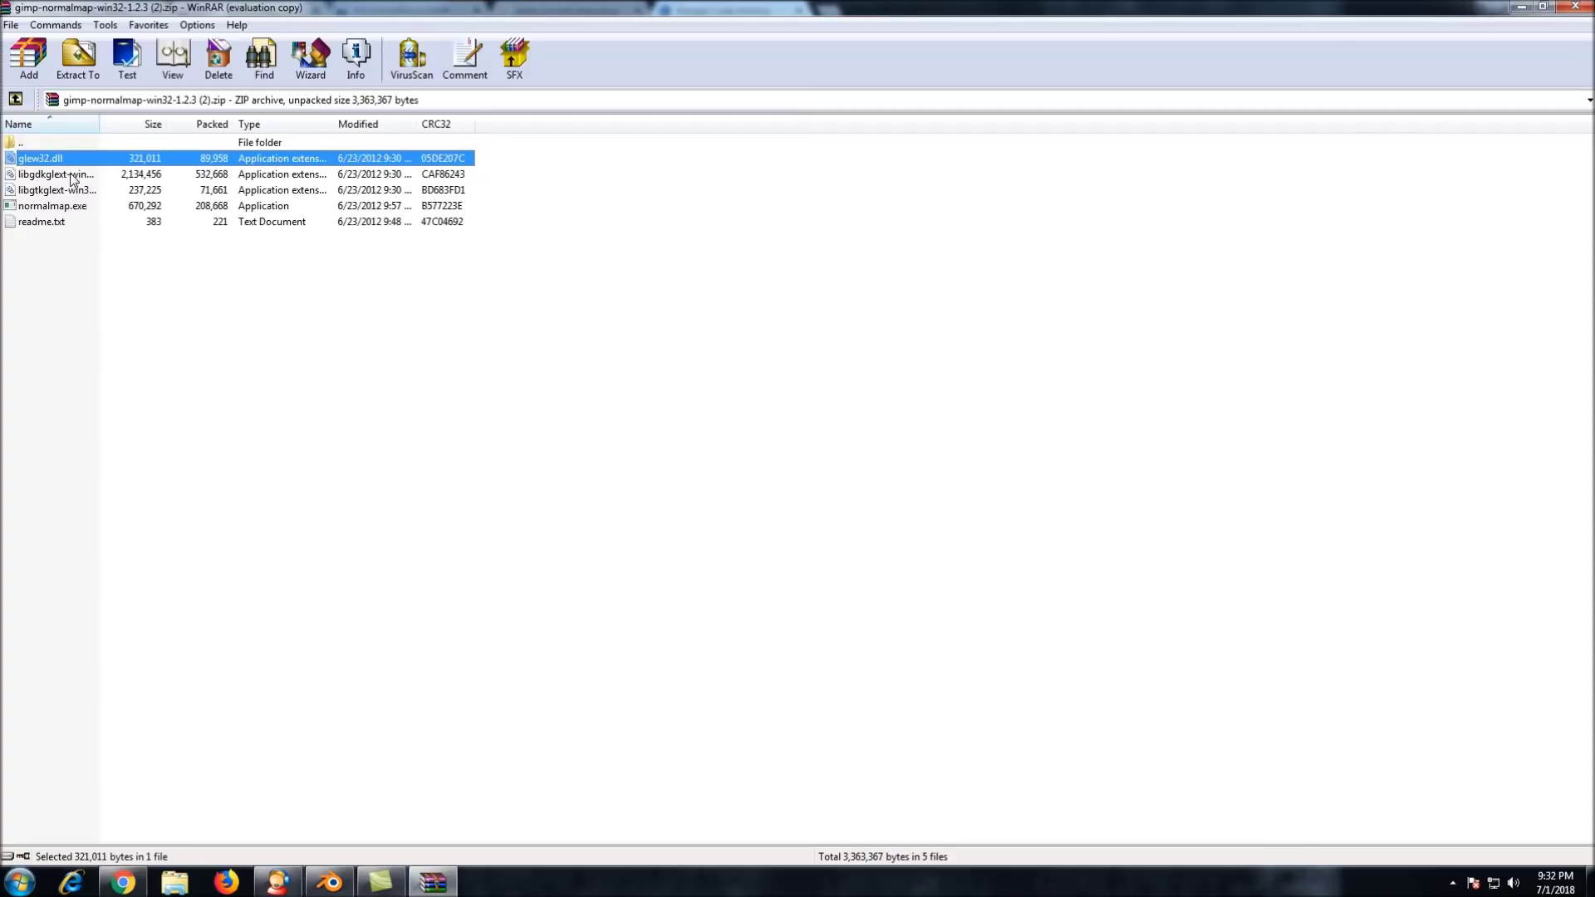
click(73, 176)
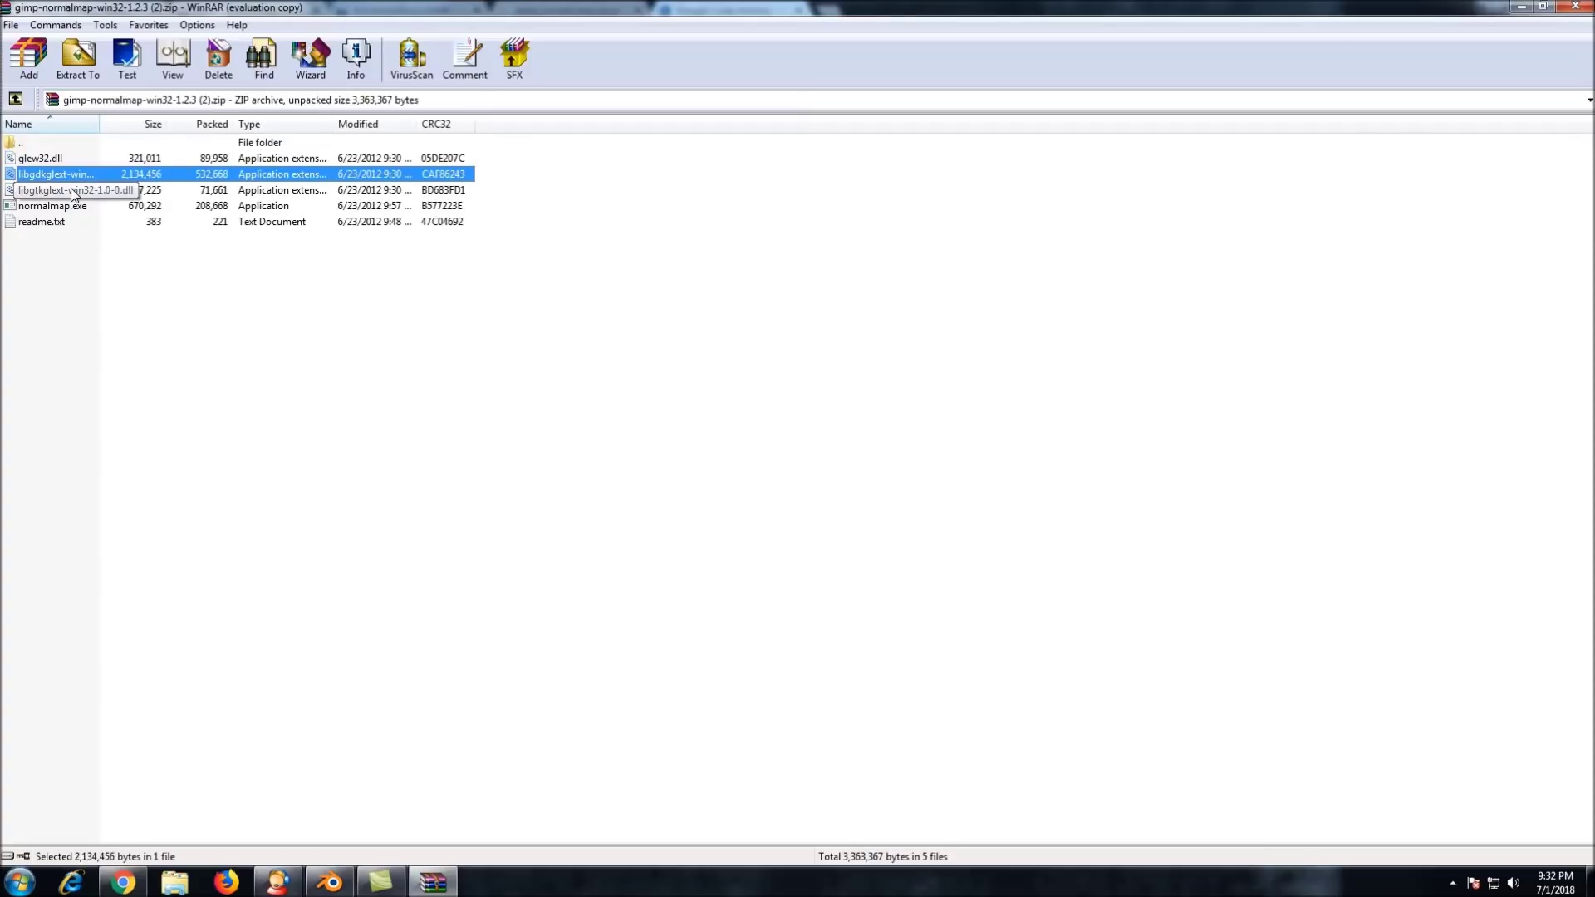
shift+click(57, 158)
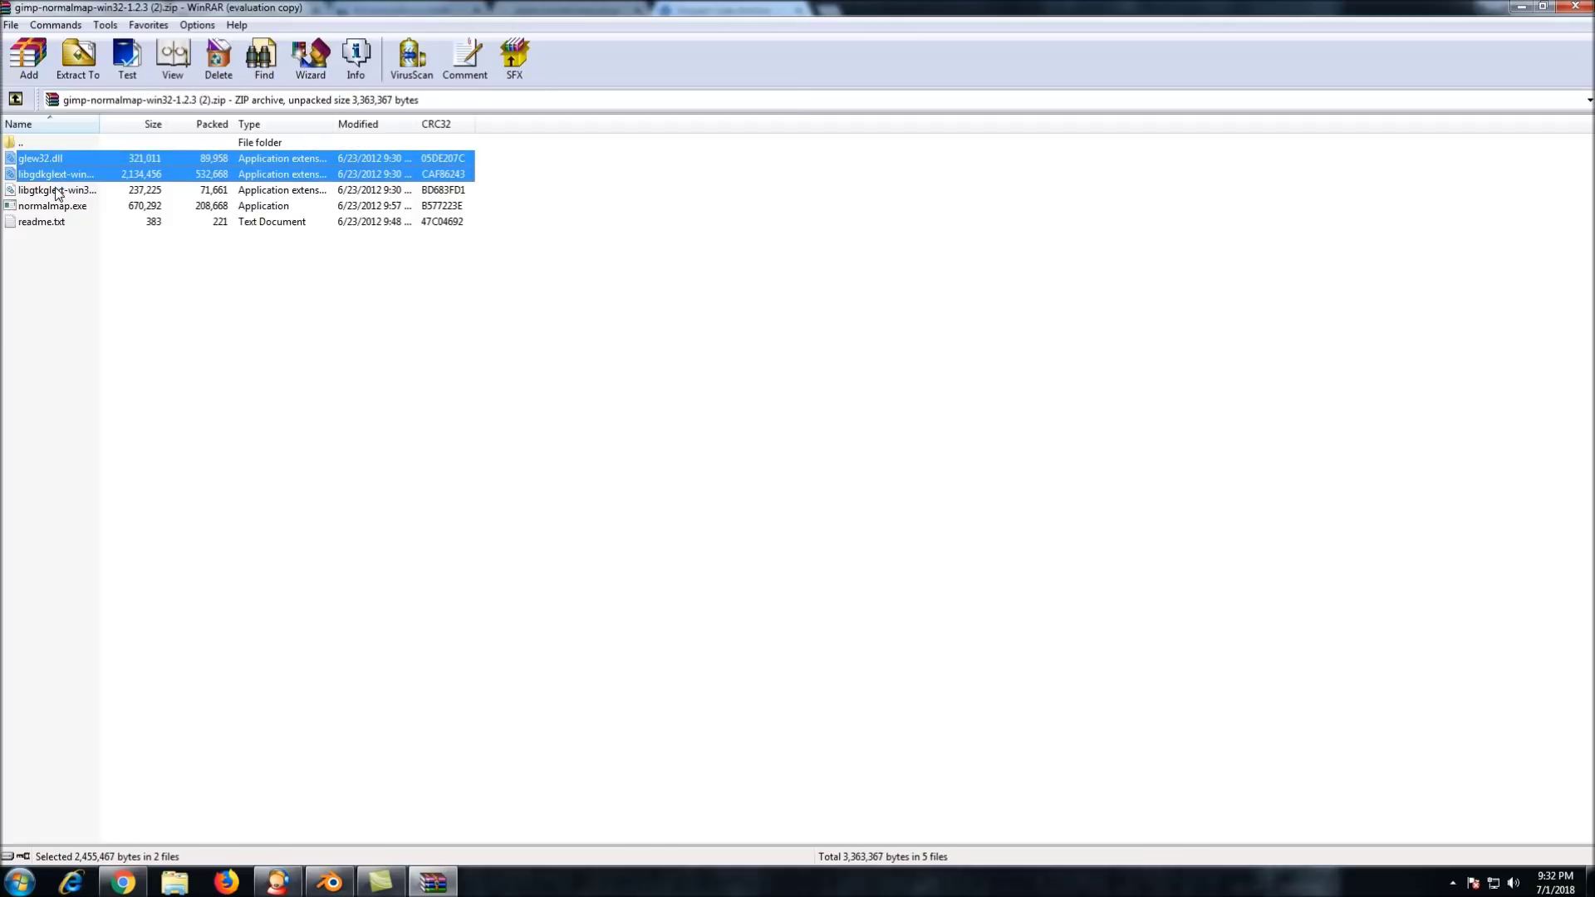
ctrl+click(57, 191)
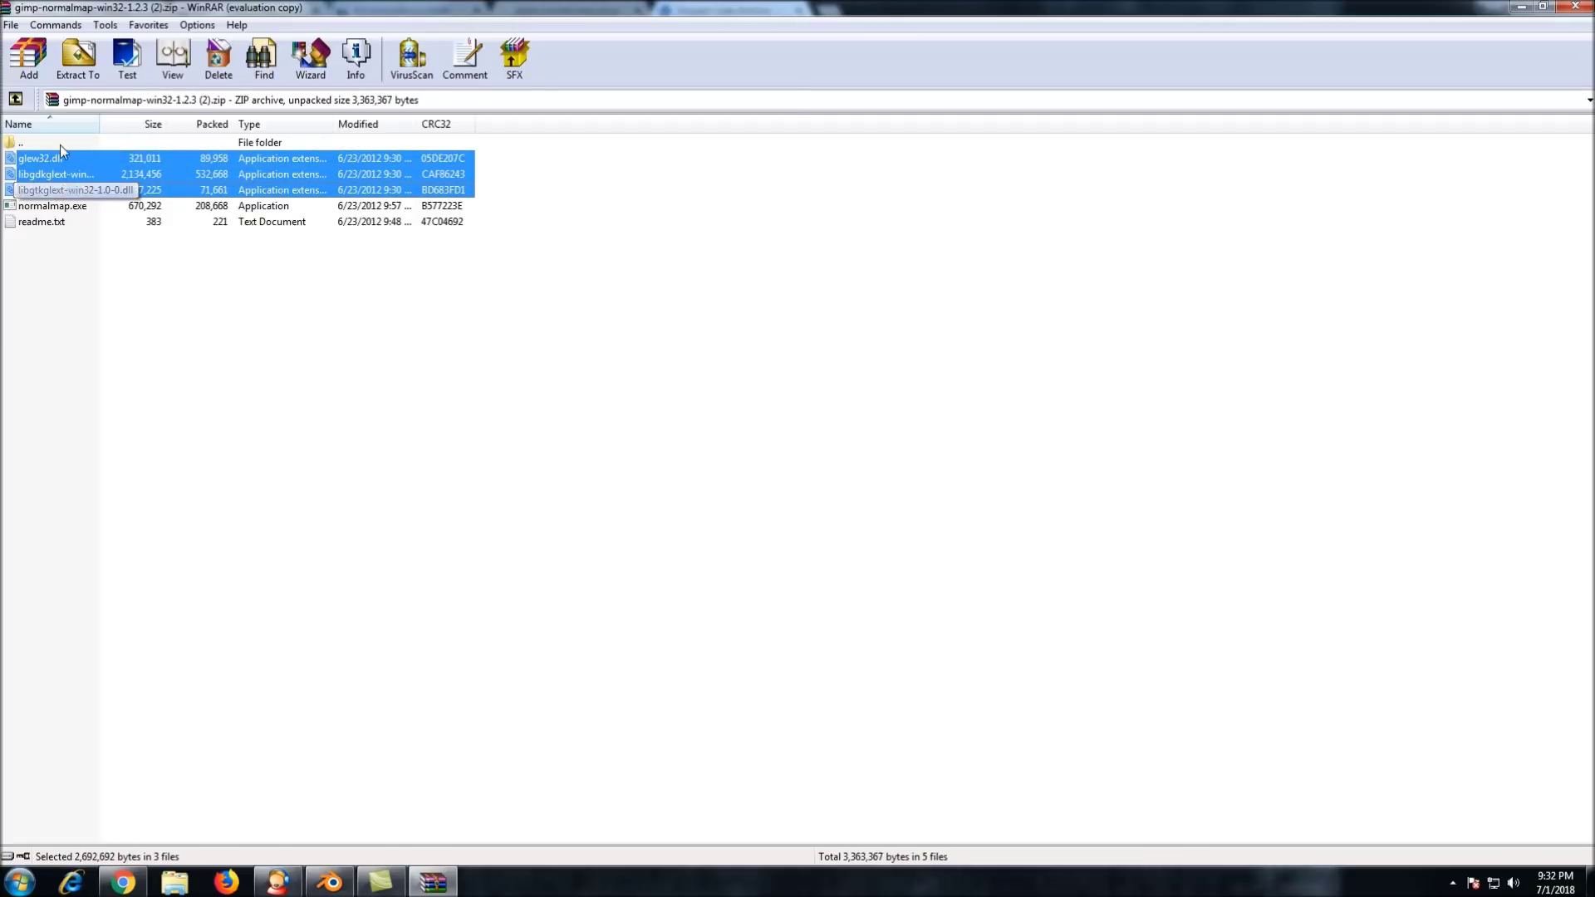
Target C:\Program Files\GIMP 2\bin as the DLLs' extraction folder, then close WinRAR
click(86, 63)
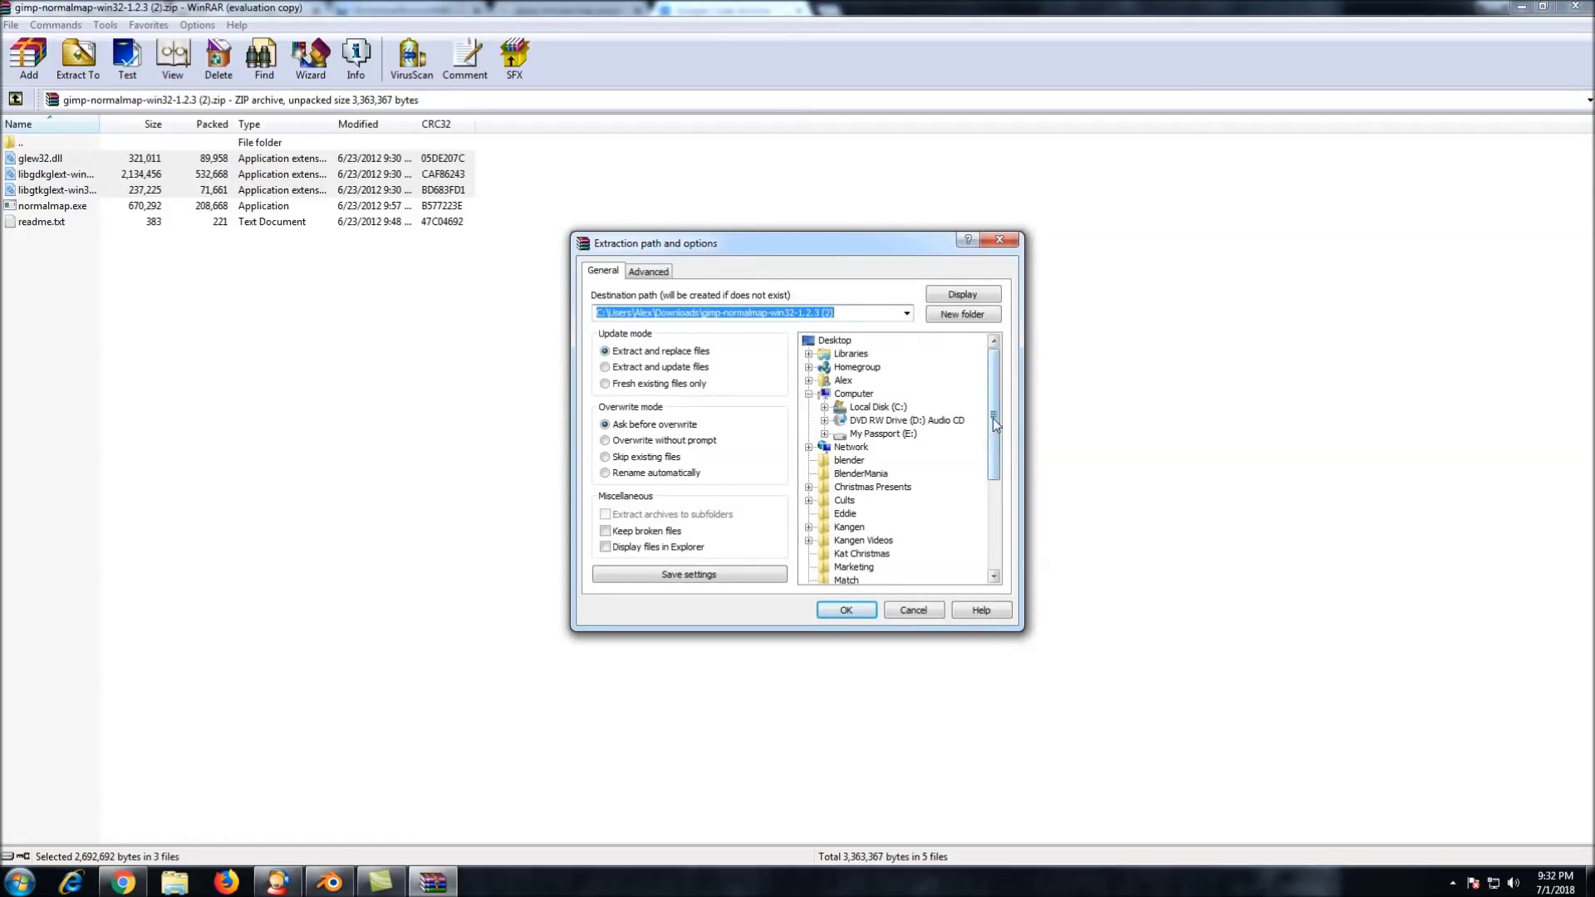
drag(993, 419, 993, 424)
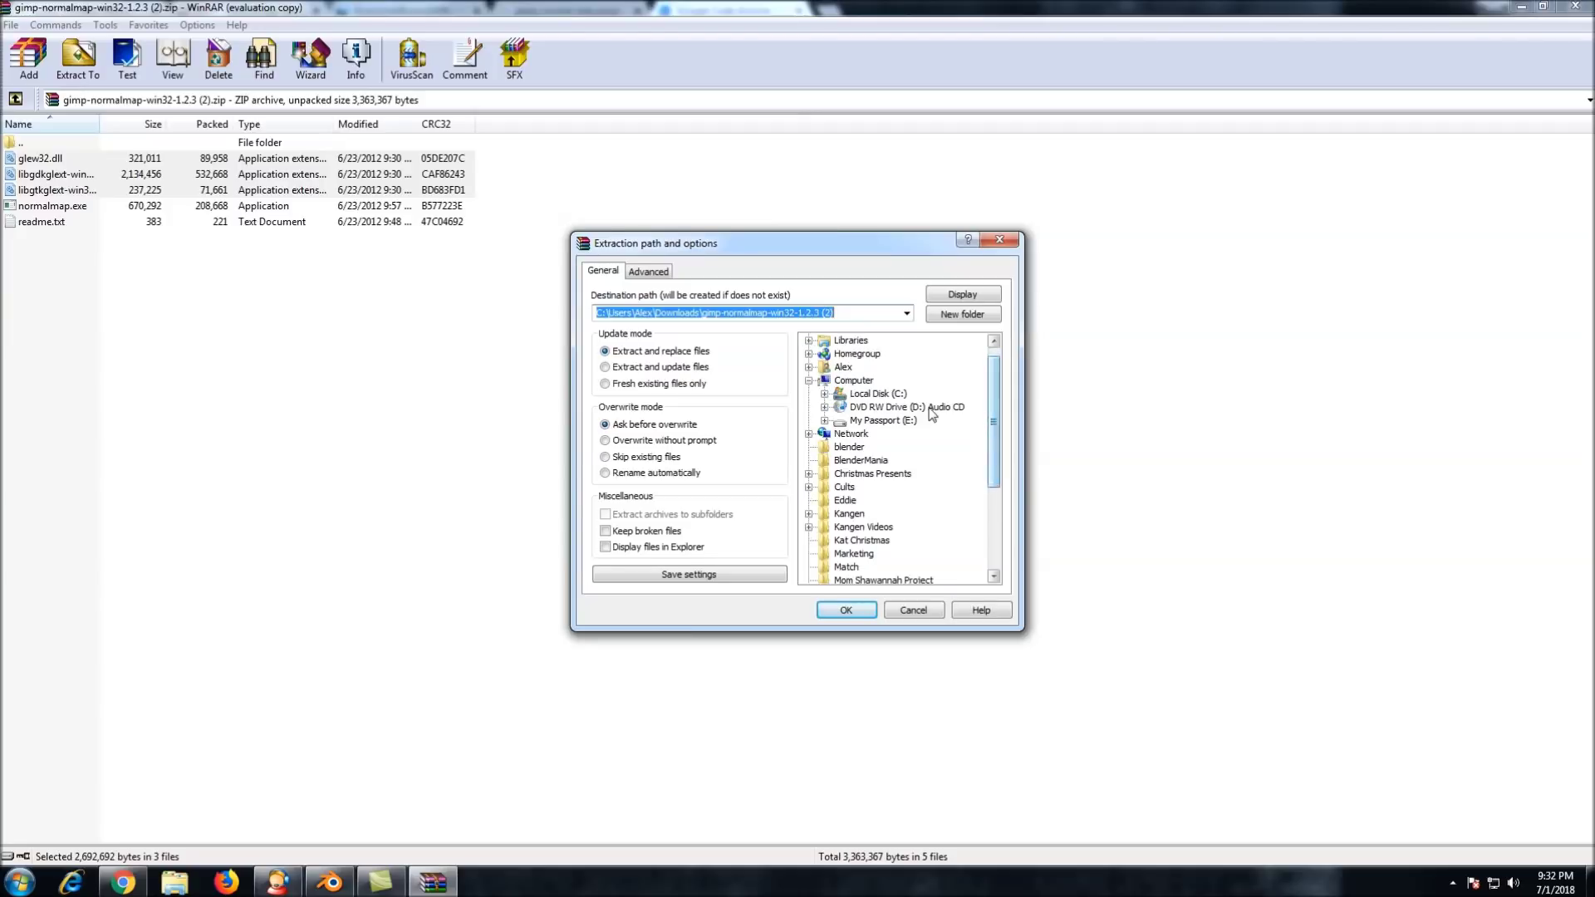
click(827, 396)
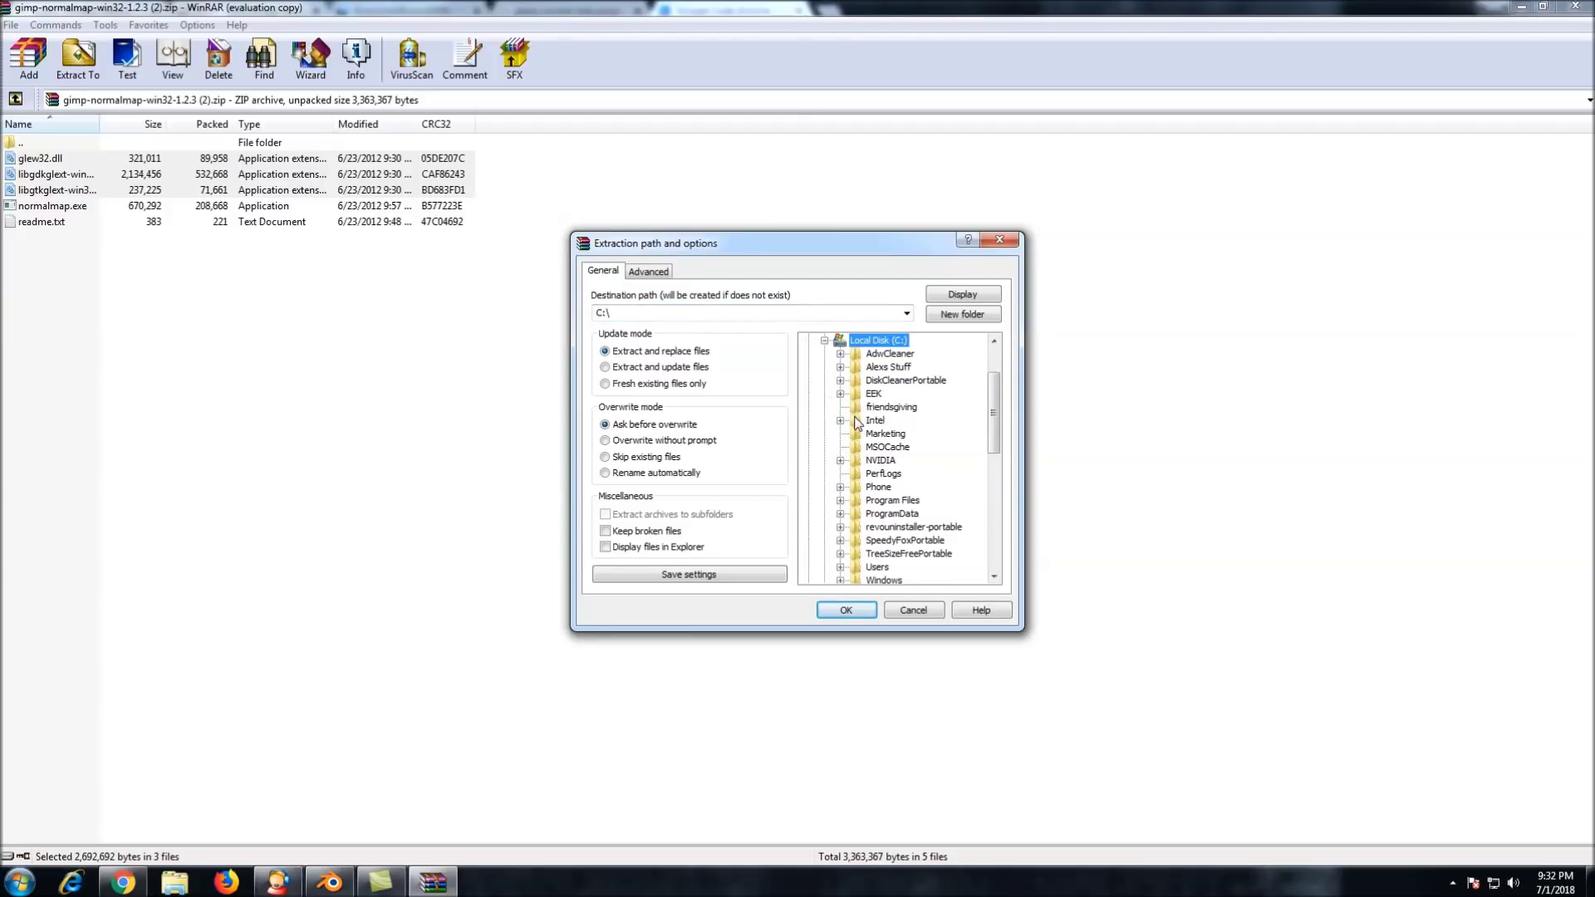
click(840, 500)
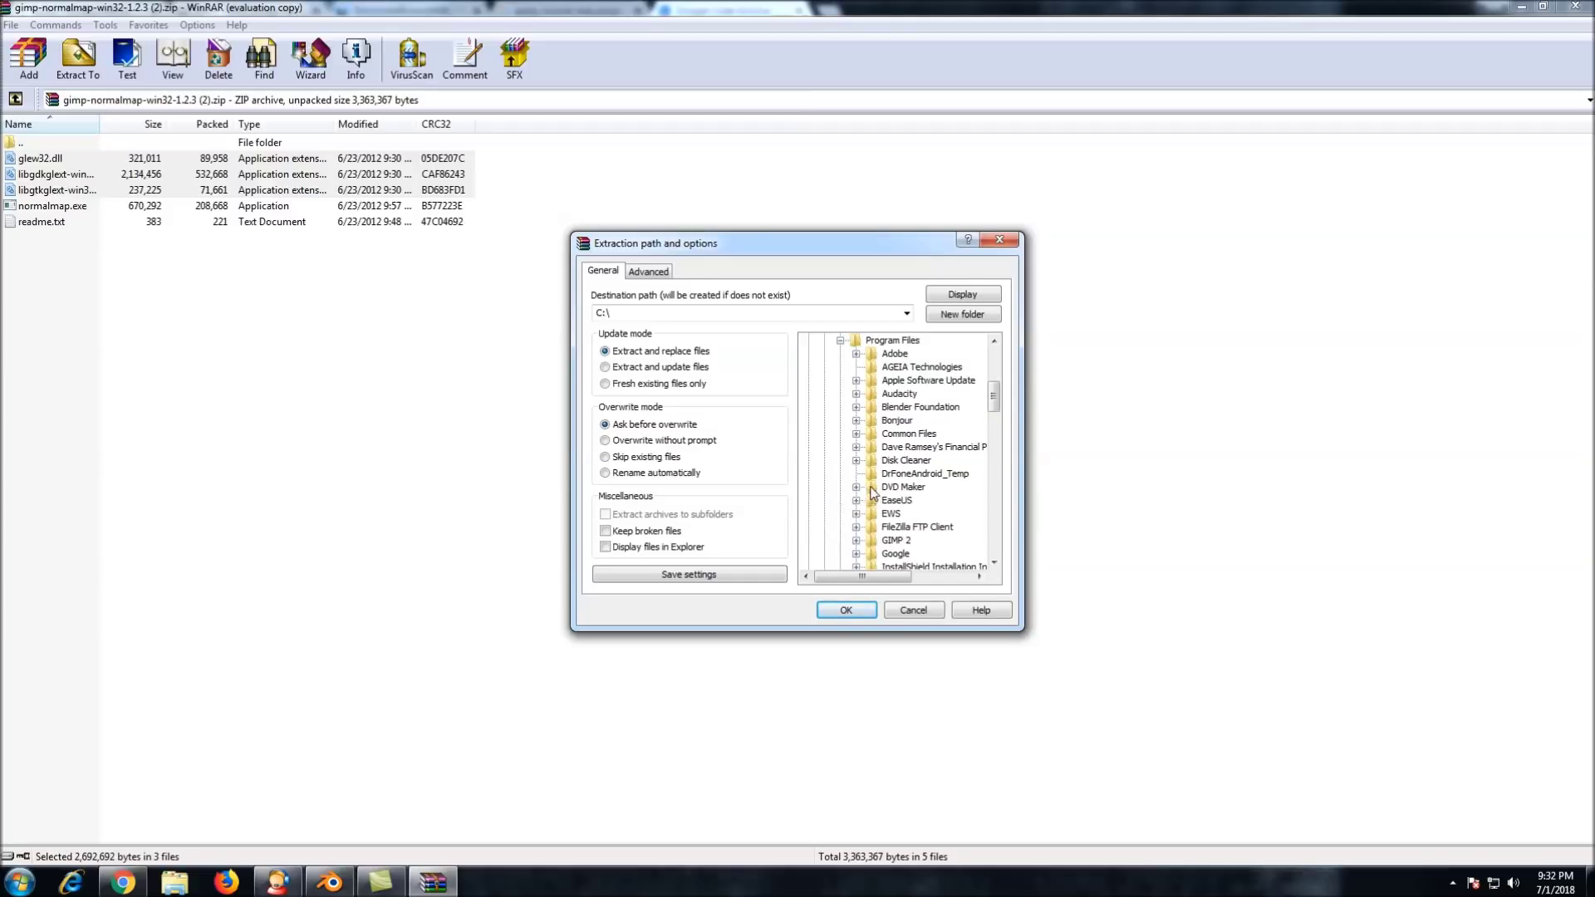
click(858, 541)
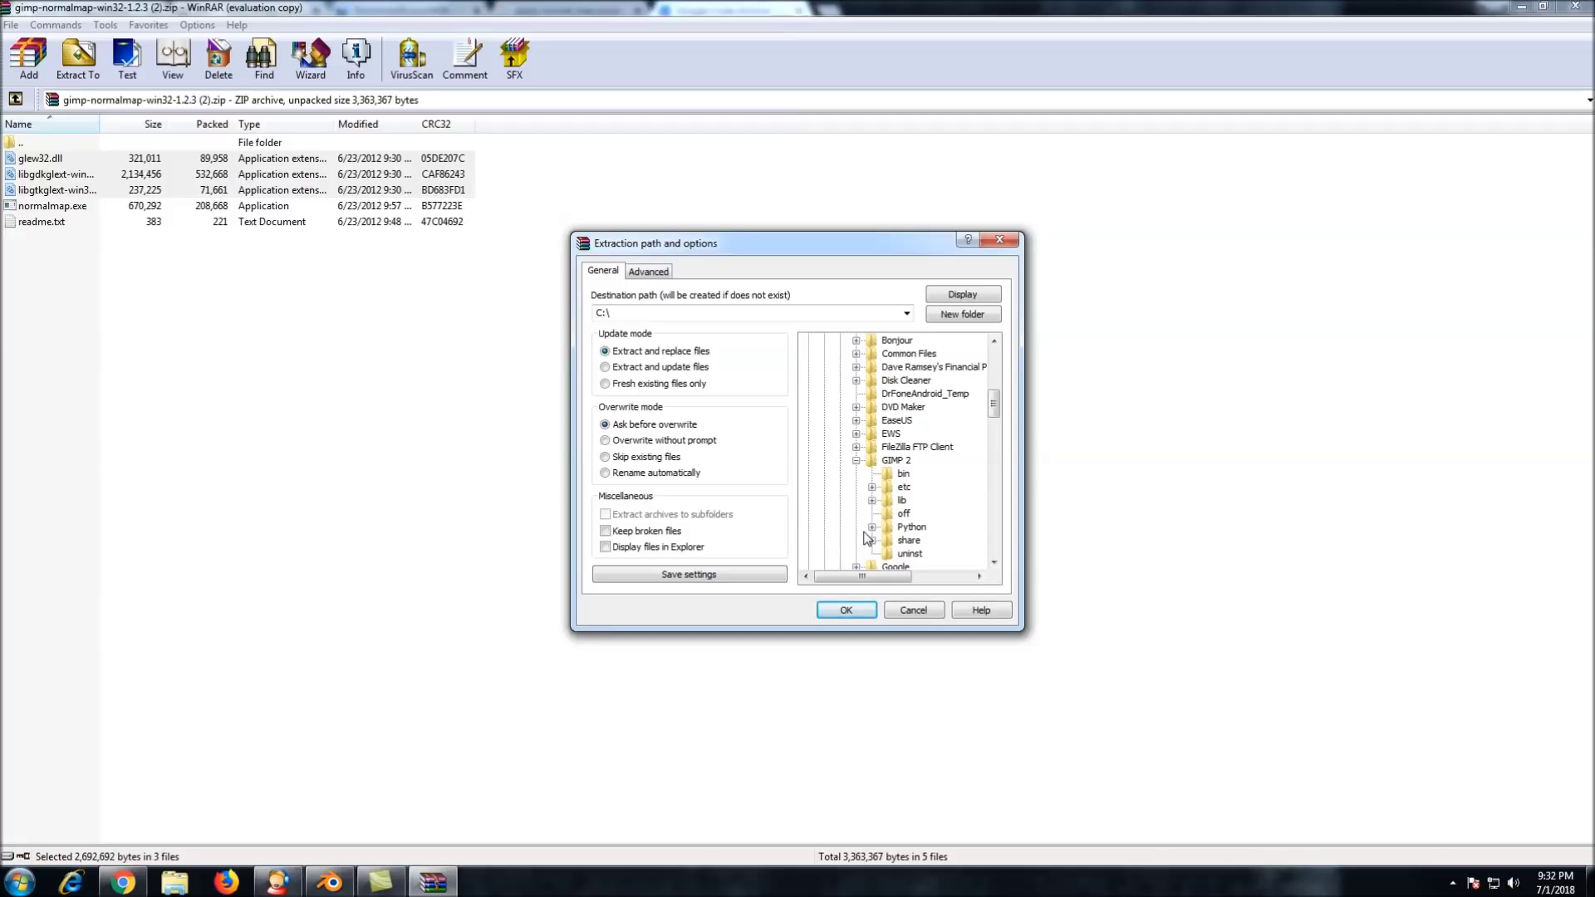
click(901, 475)
click(1003, 244)
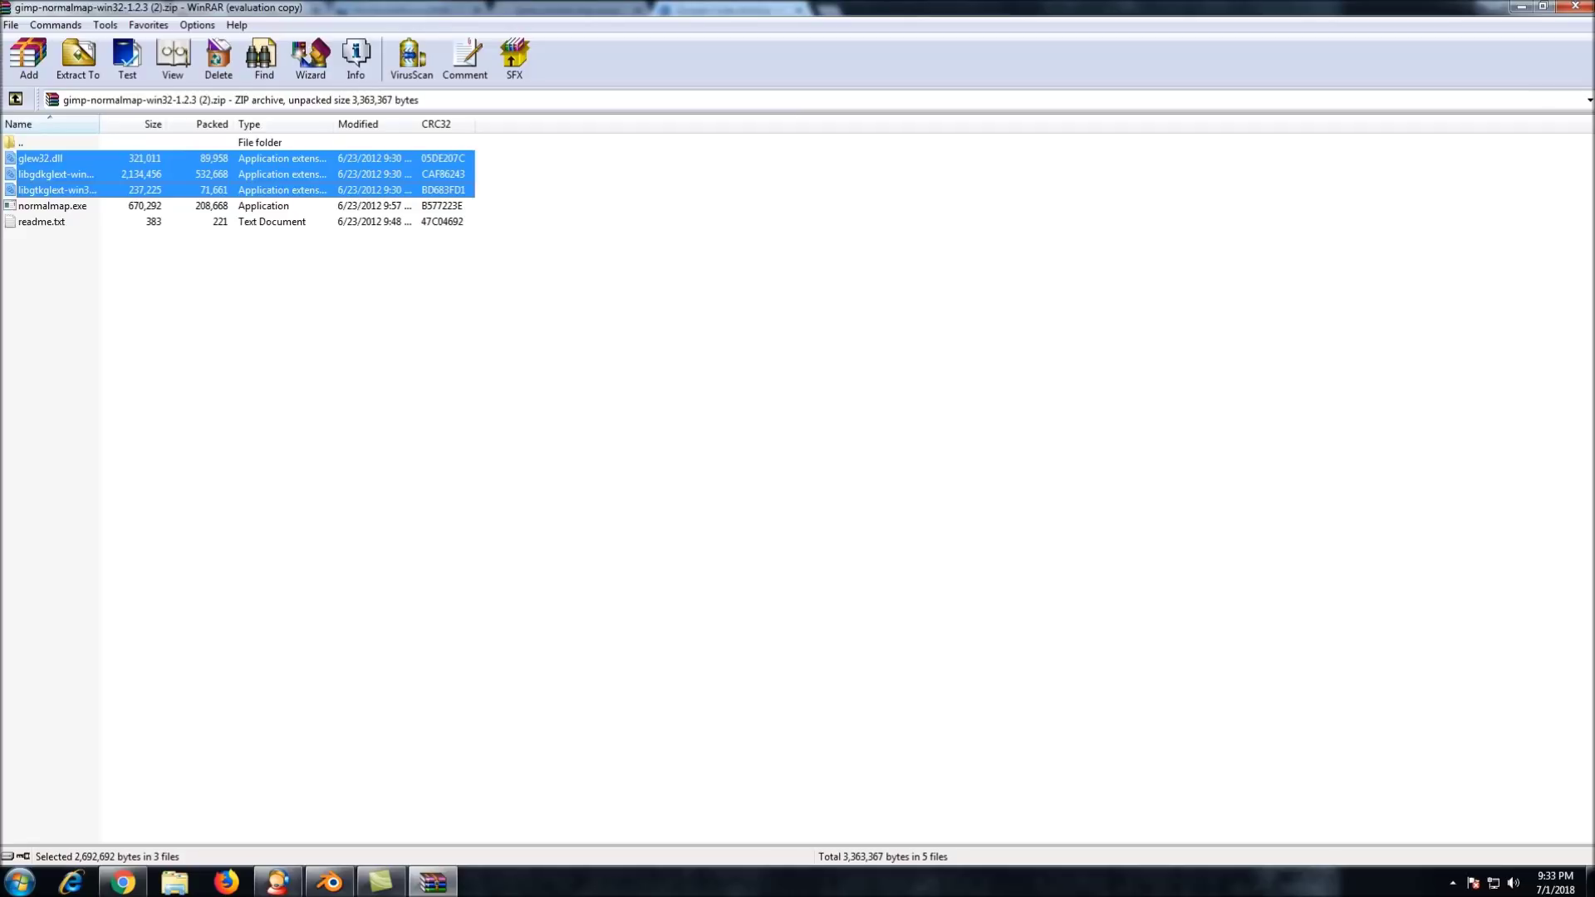
click(1575, 7)
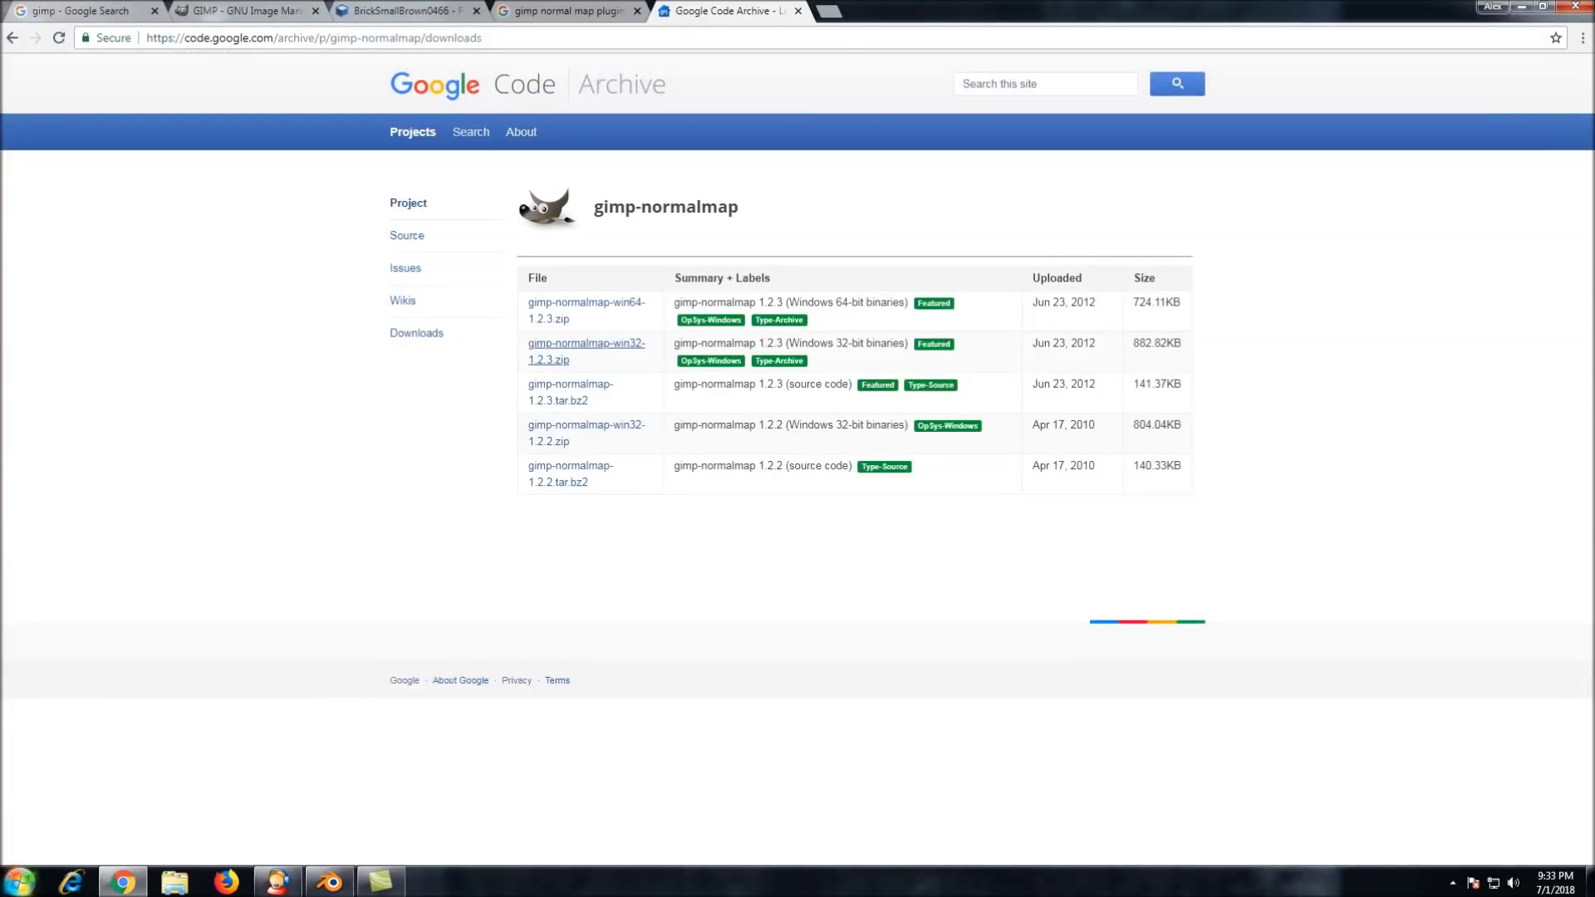
click(20, 880)
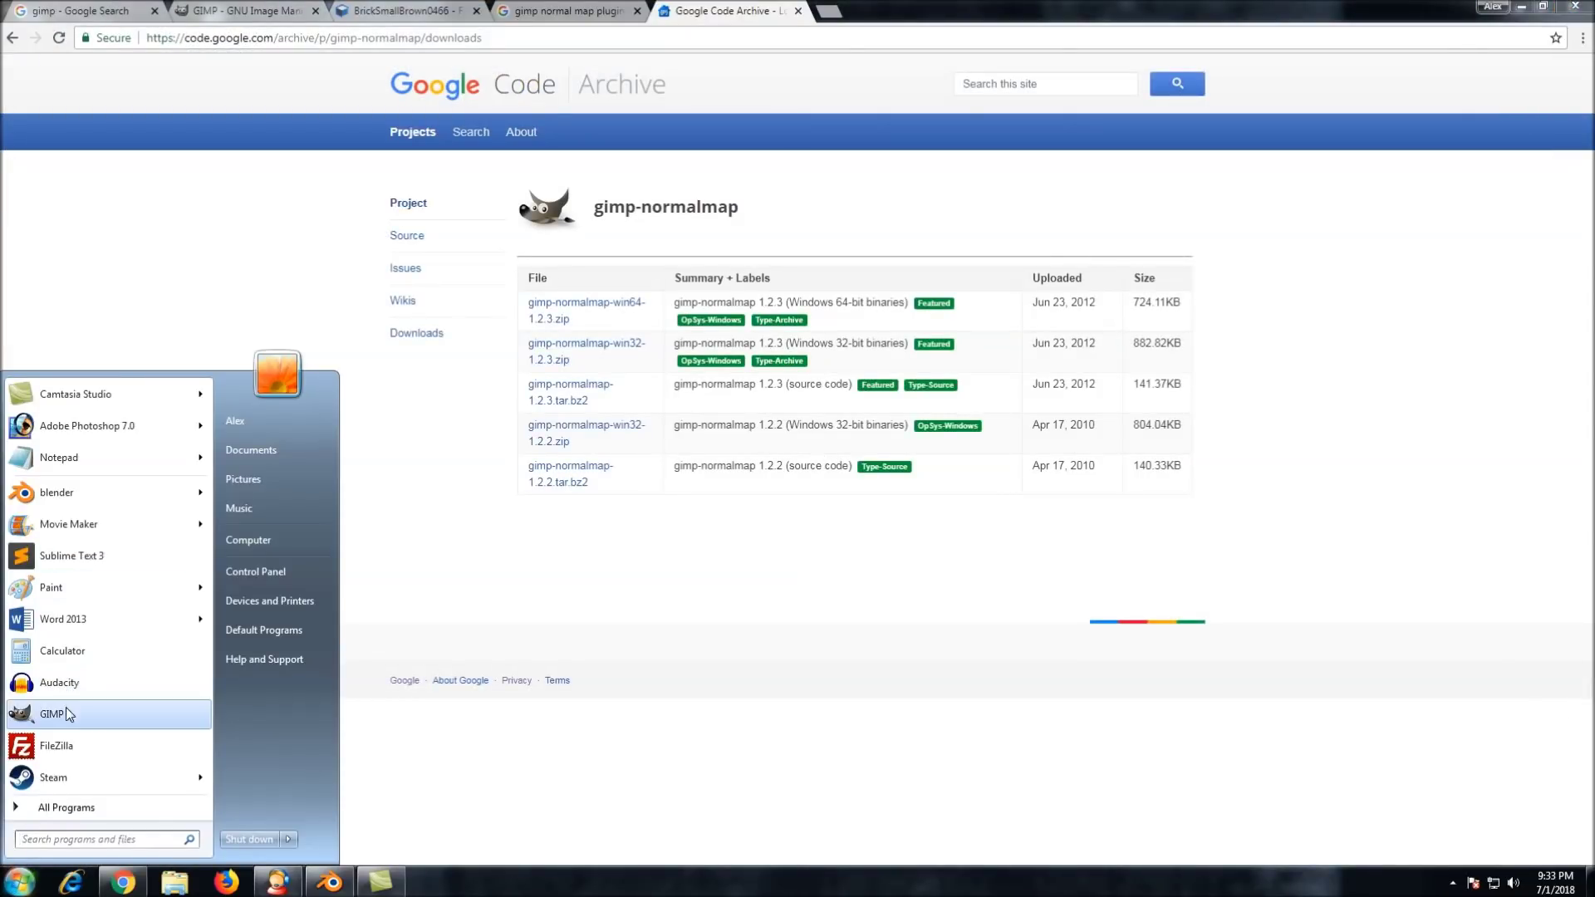
Launch GIMP, maximise its window, and bring up the Open Image dialog
click(67, 713)
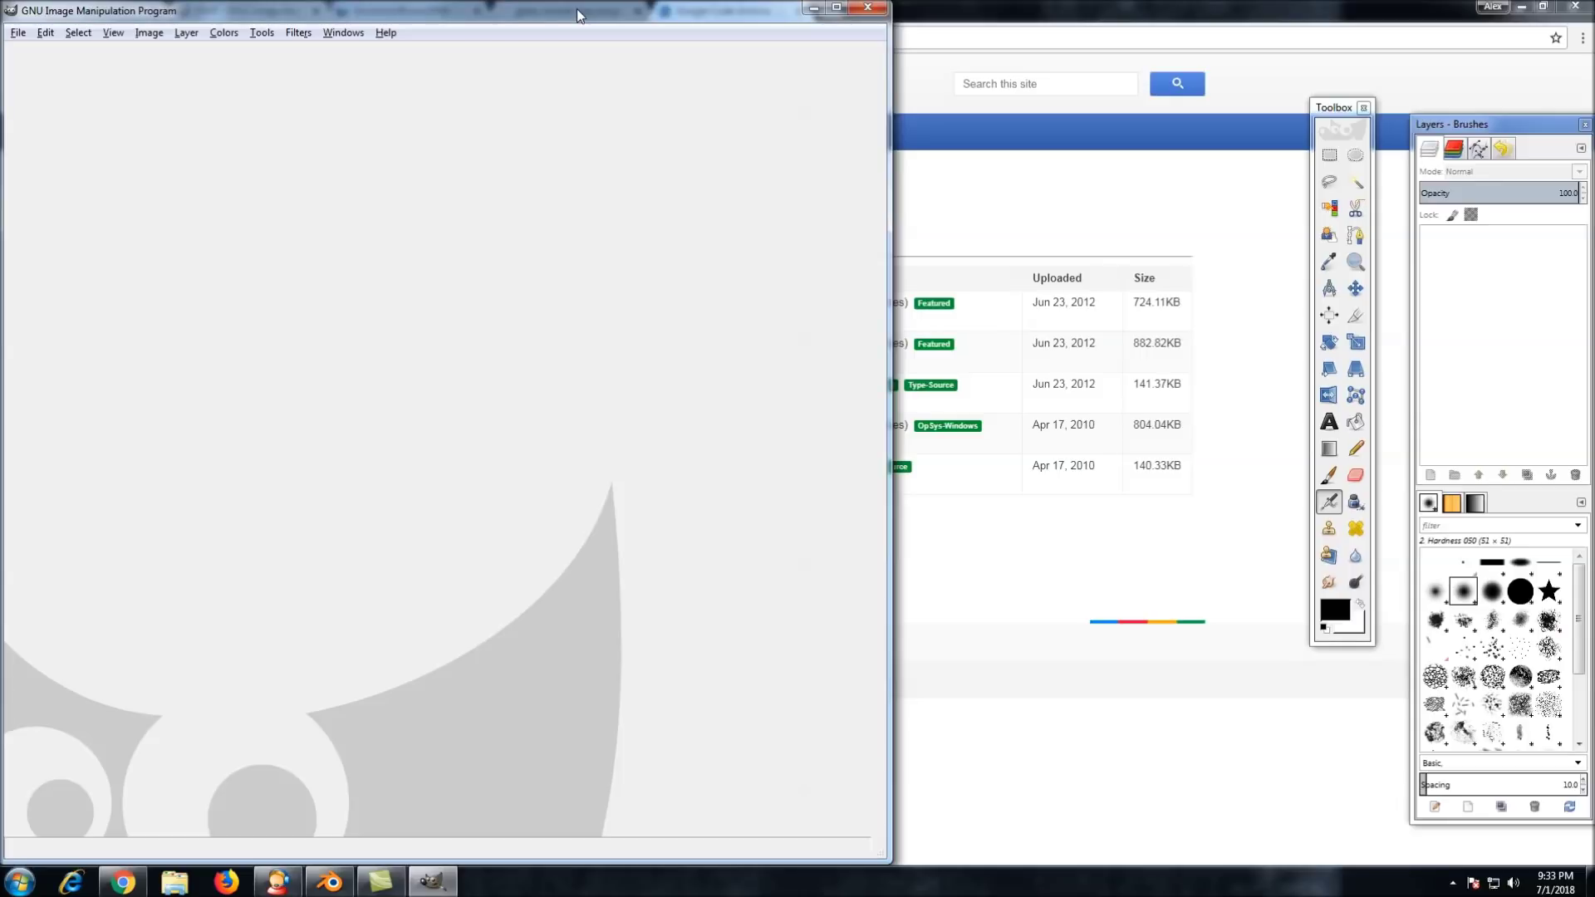
drag(576, 8, 581, 42)
double_click(581, 43)
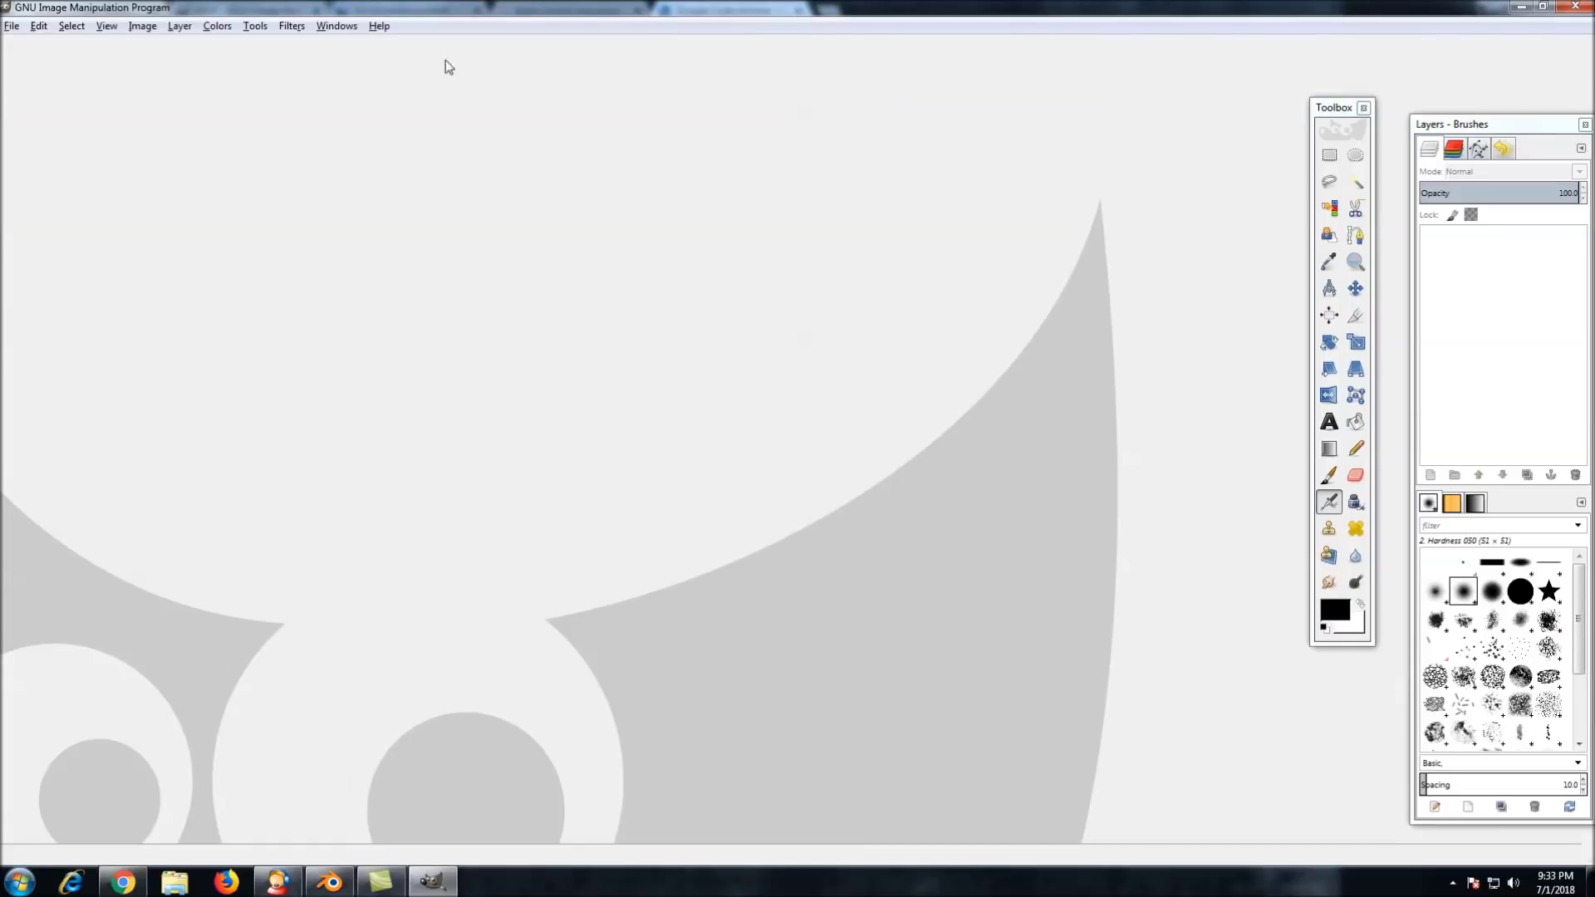
click(11, 27)
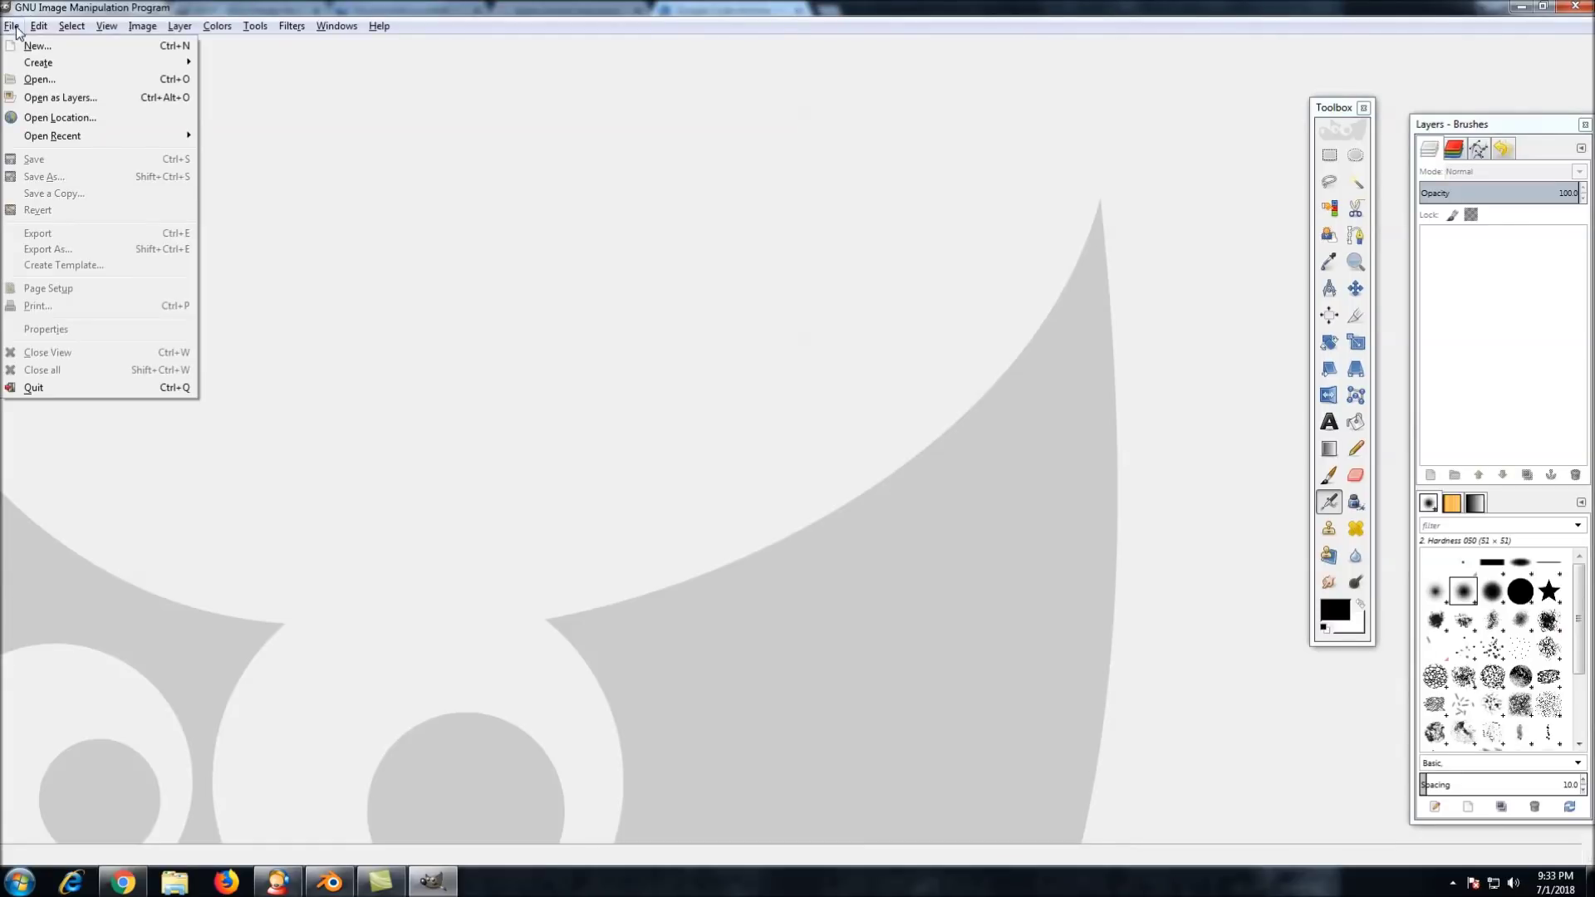
click(42, 76)
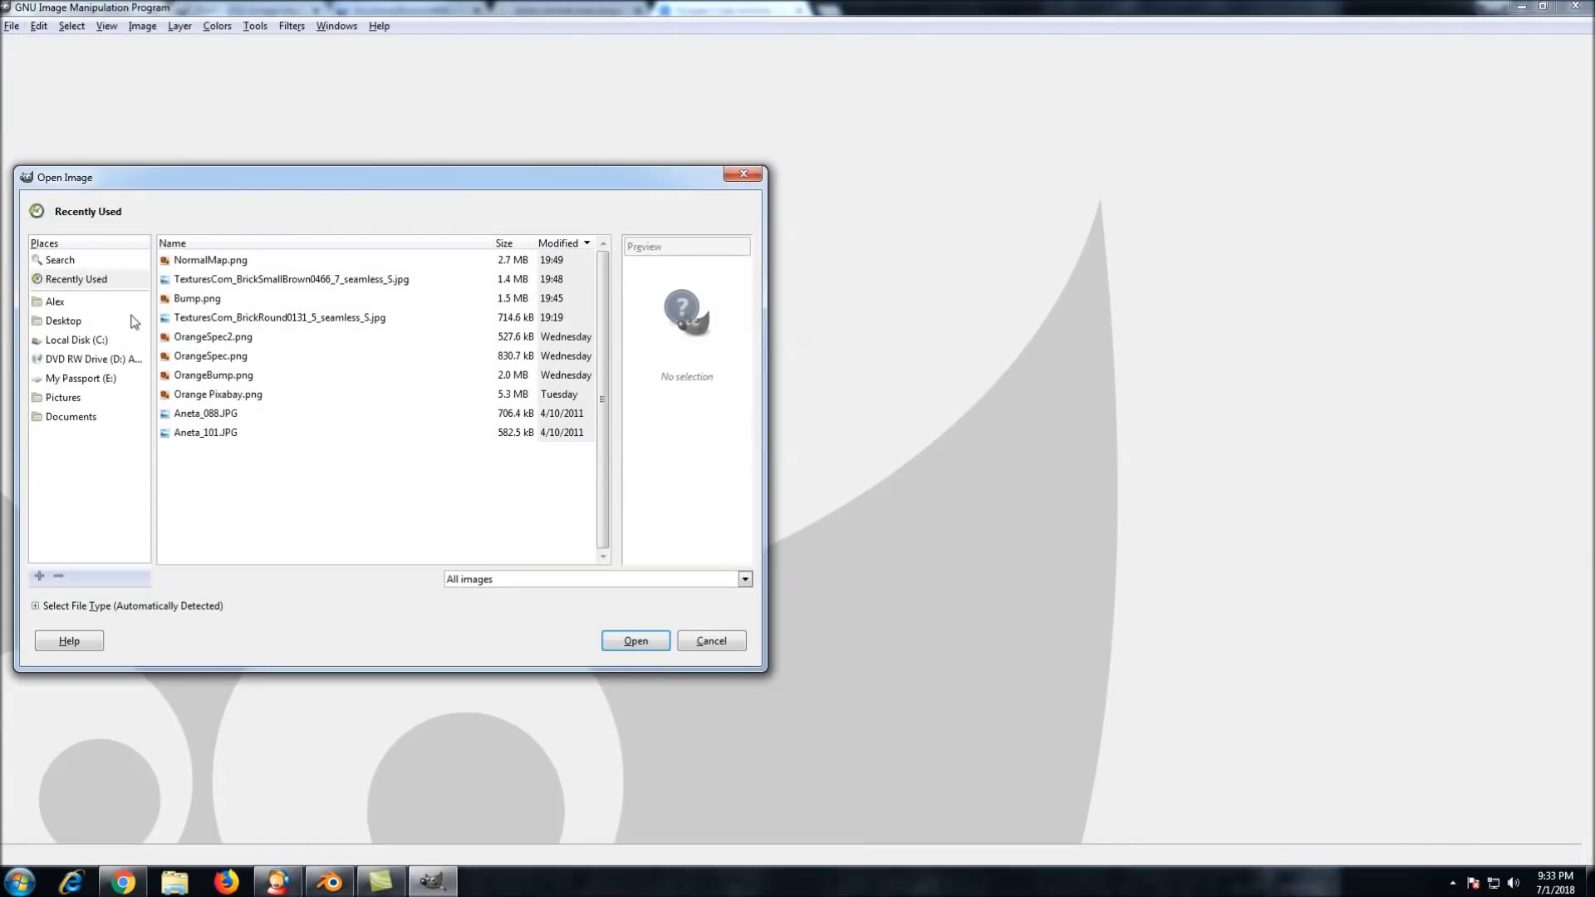
Open TexturesCom_BrickSmallBrown0466_7_seamless_S.jpg from the tutorial's textures folder on drive E:
click(94, 382)
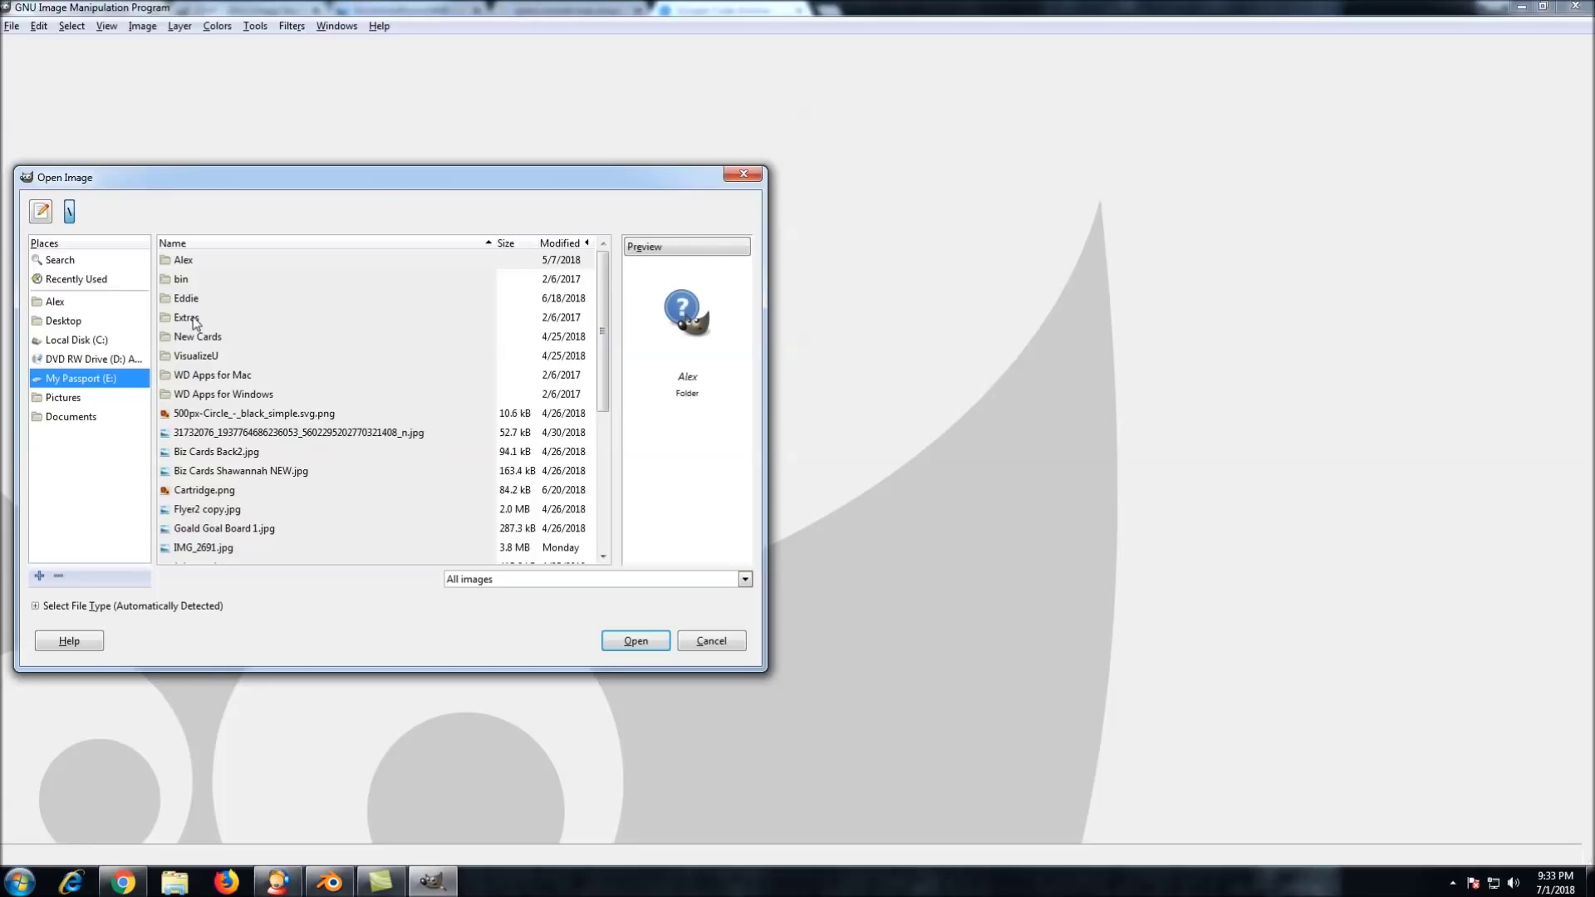
double_click(196, 265)
double_click(196, 286)
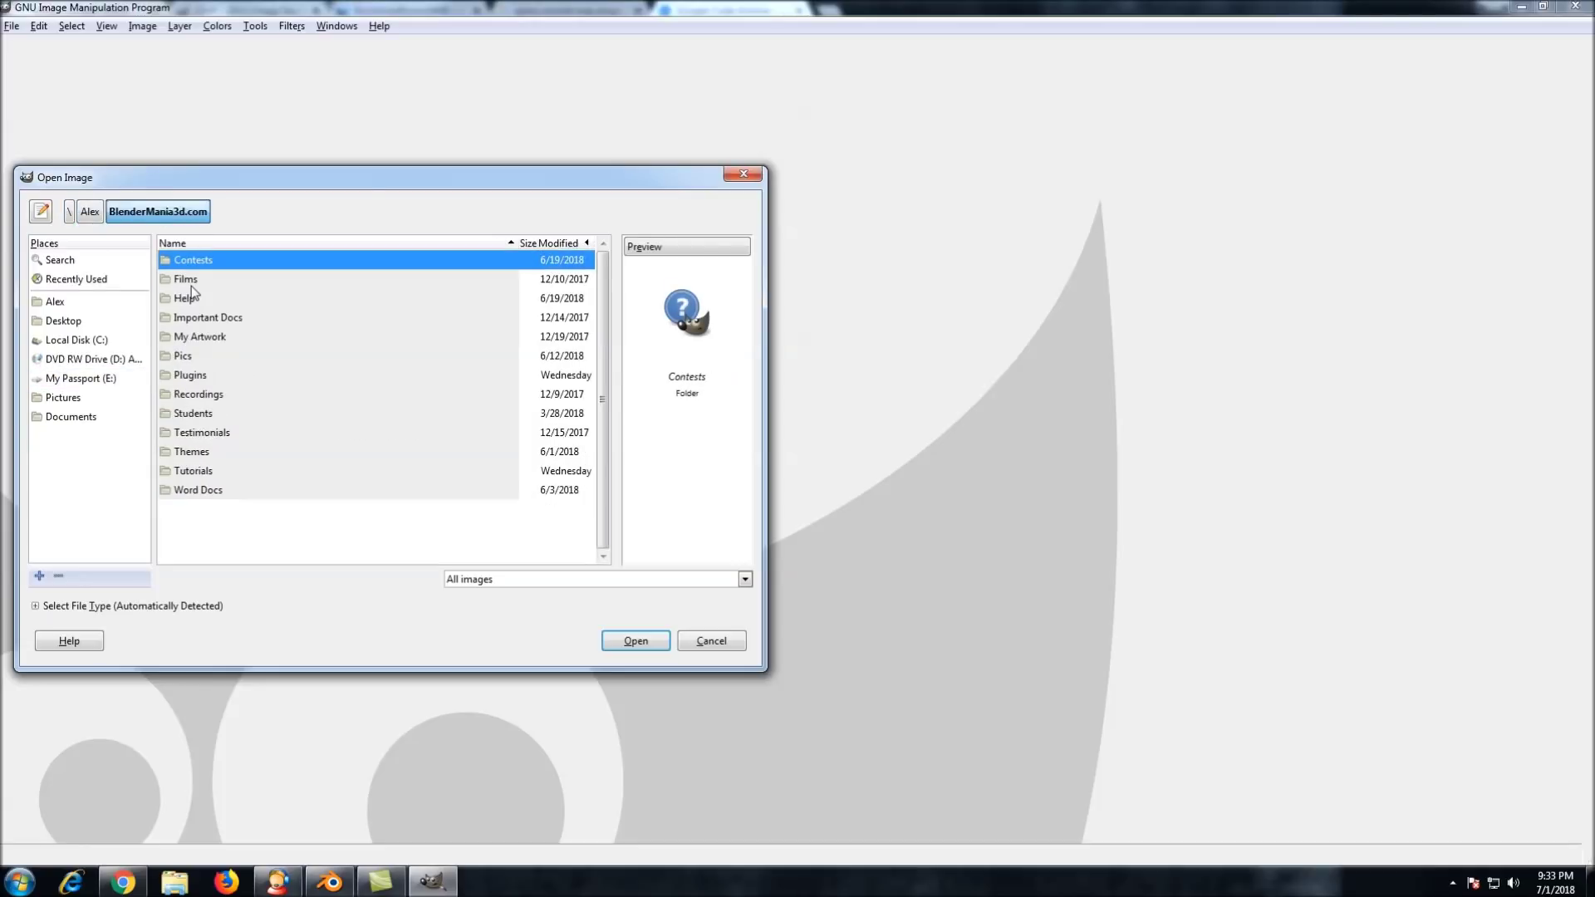
double_click(191, 471)
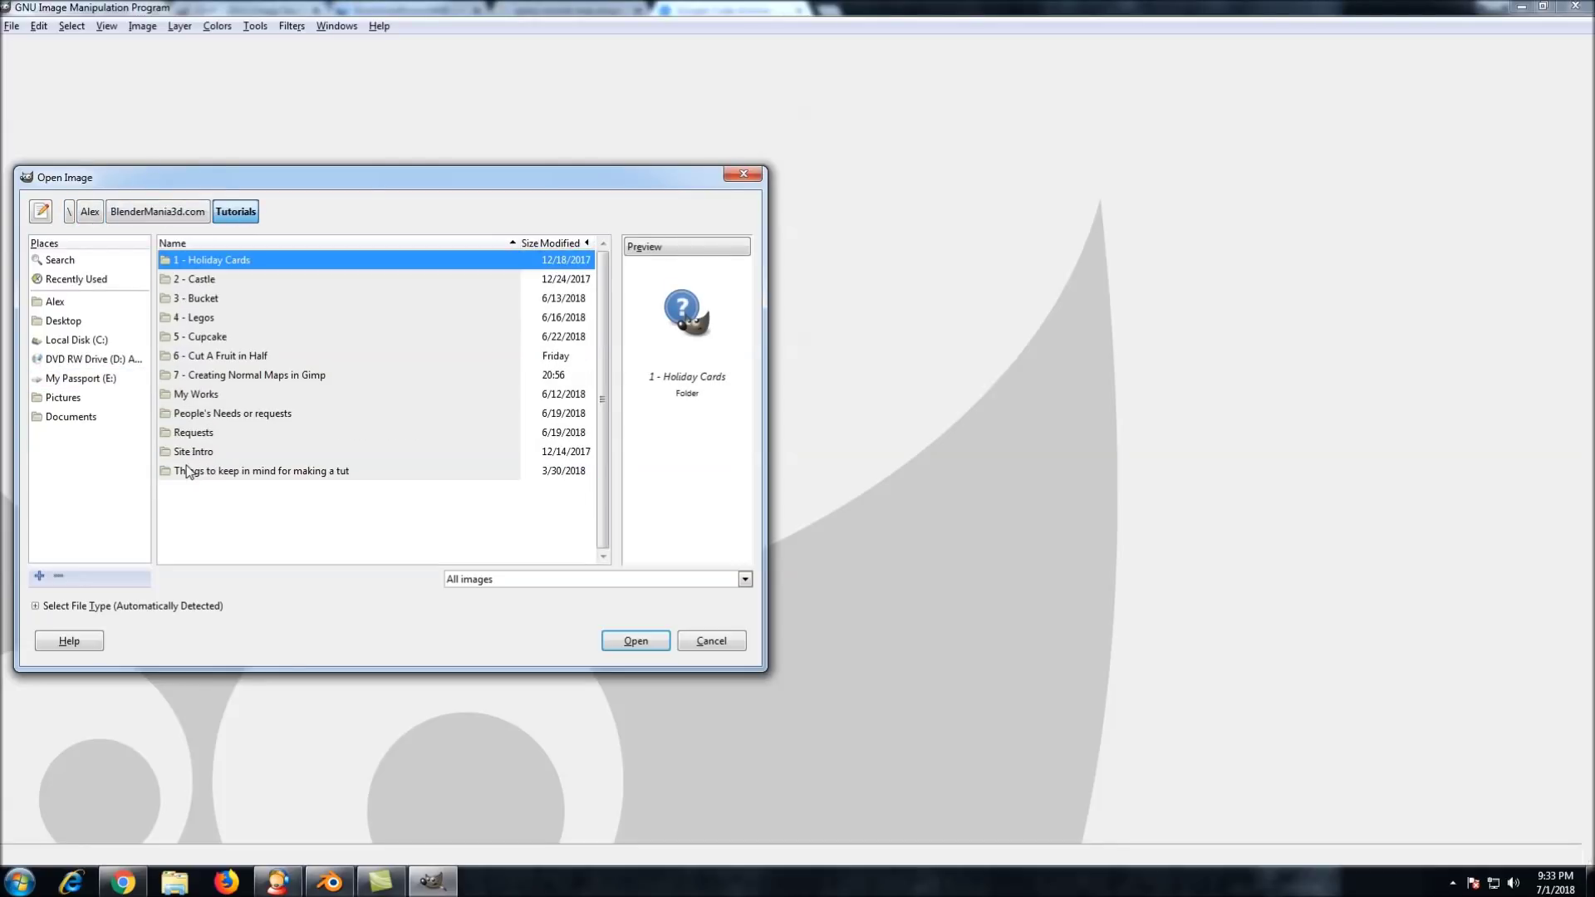
double_click(208, 369)
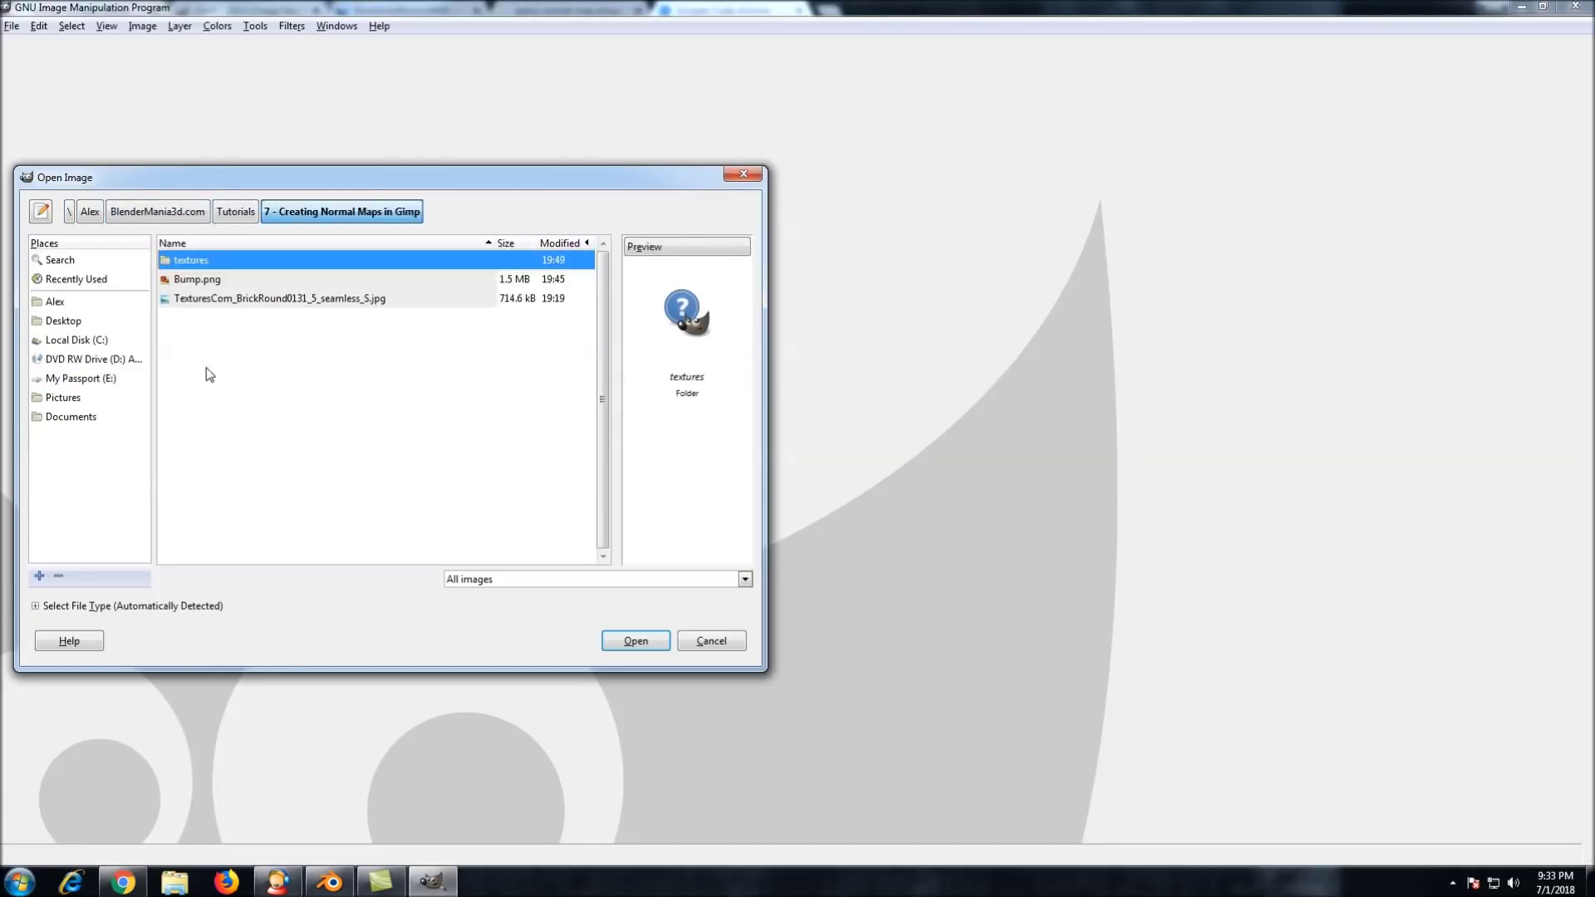
double_click(189, 266)
double_click(201, 274)
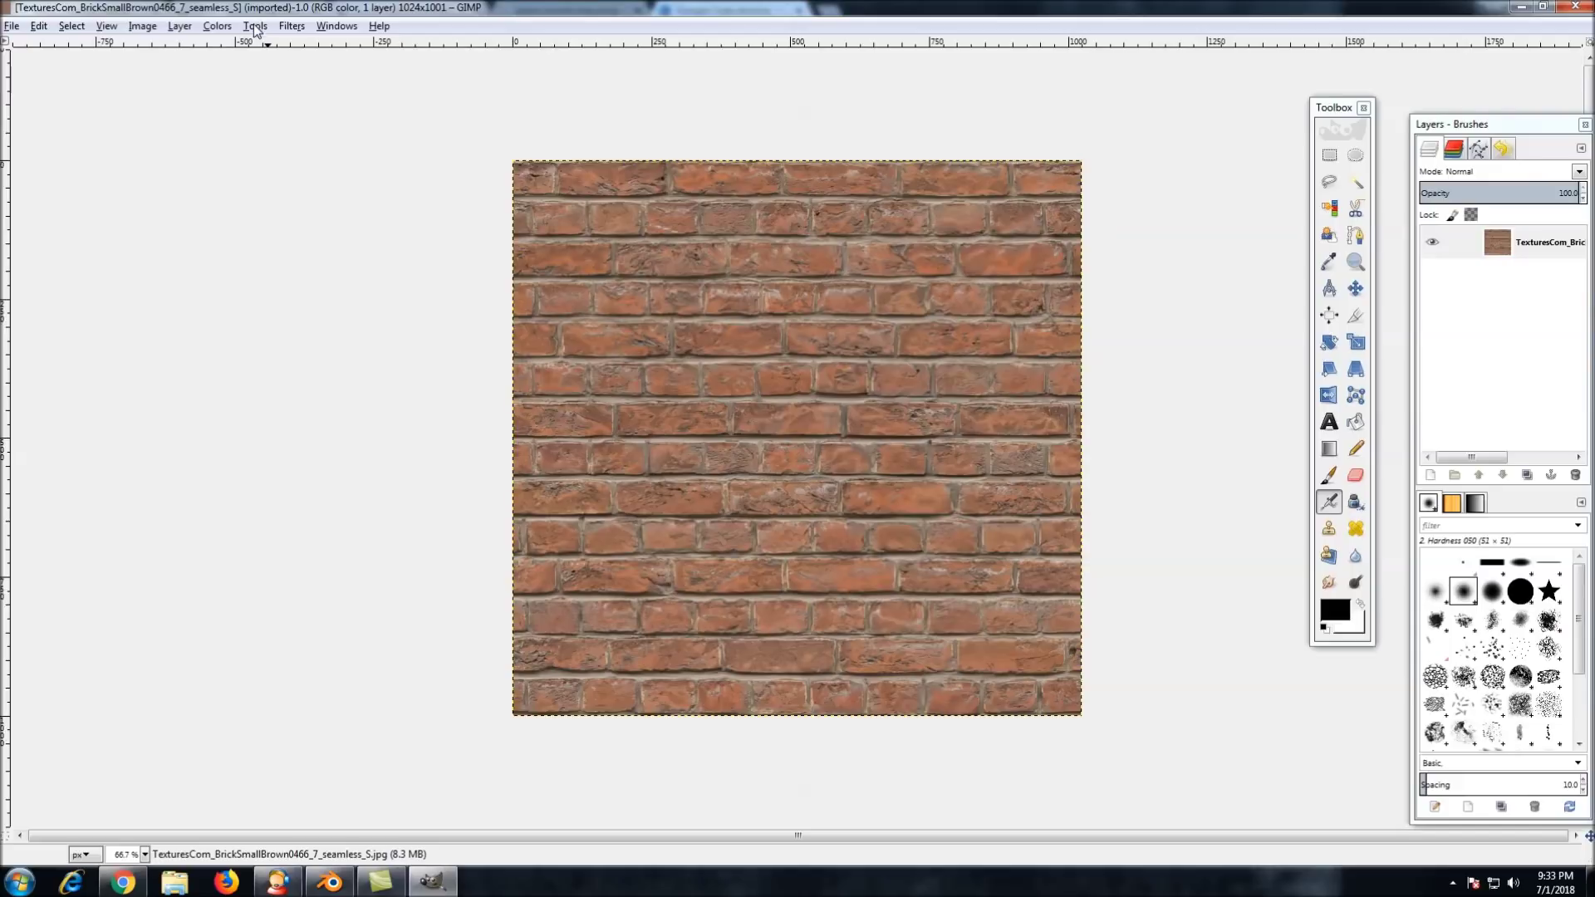
Desaturate the brick texture with Colors > Desaturate using the Lightness option
click(223, 26)
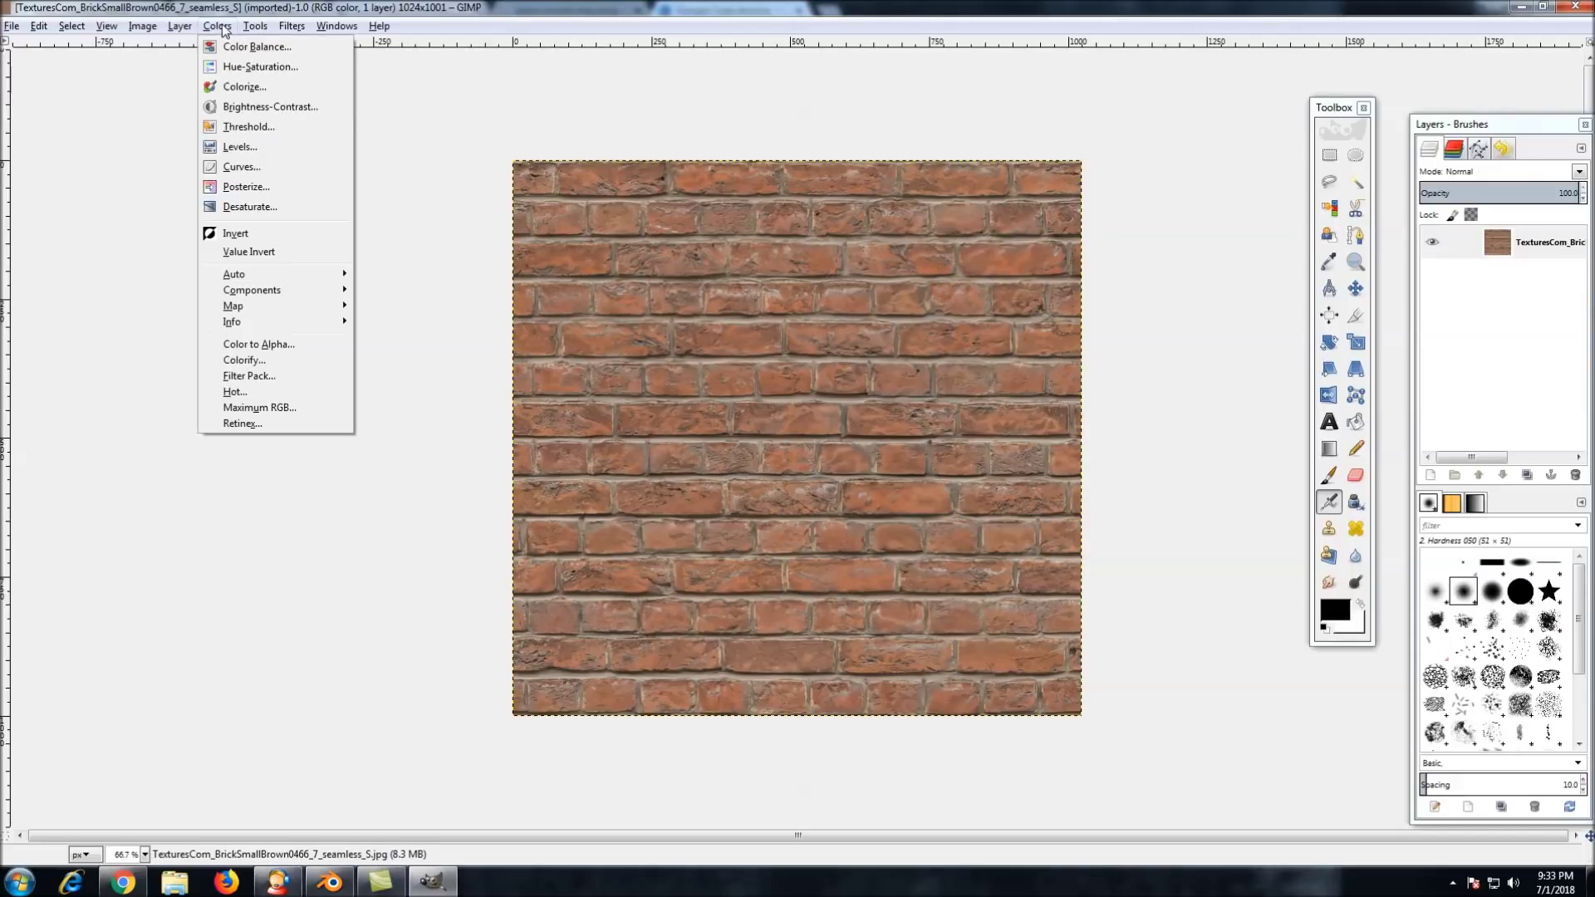
click(244, 208)
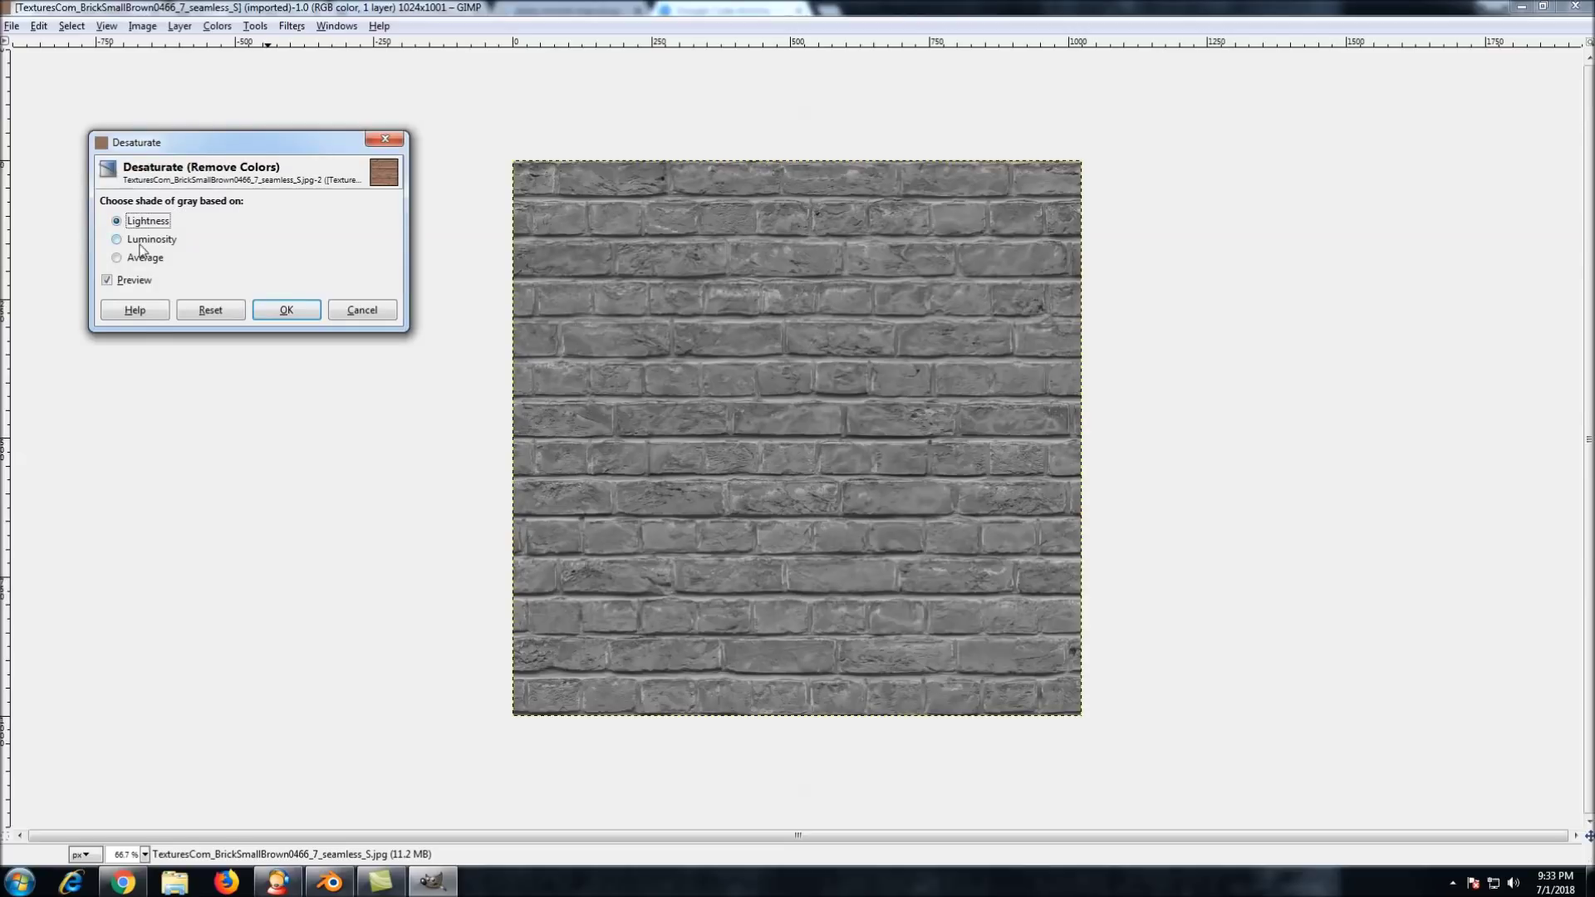
click(286, 310)
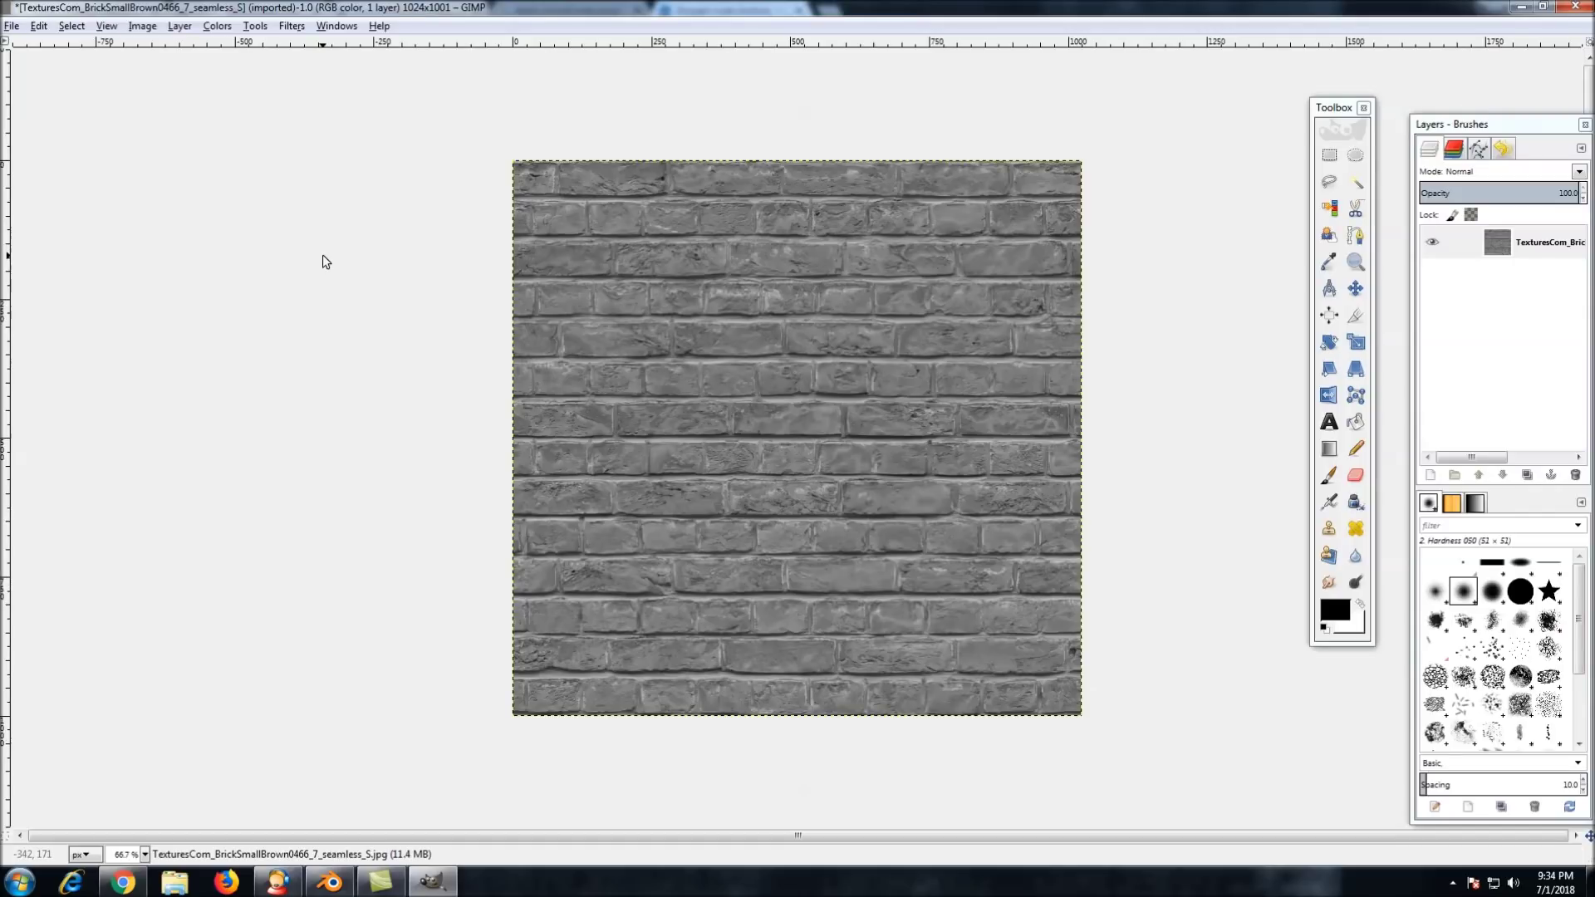
Apply a steep S-shaped Curves adjustment to the grey bricks to sharply raise contrast
click(226, 27)
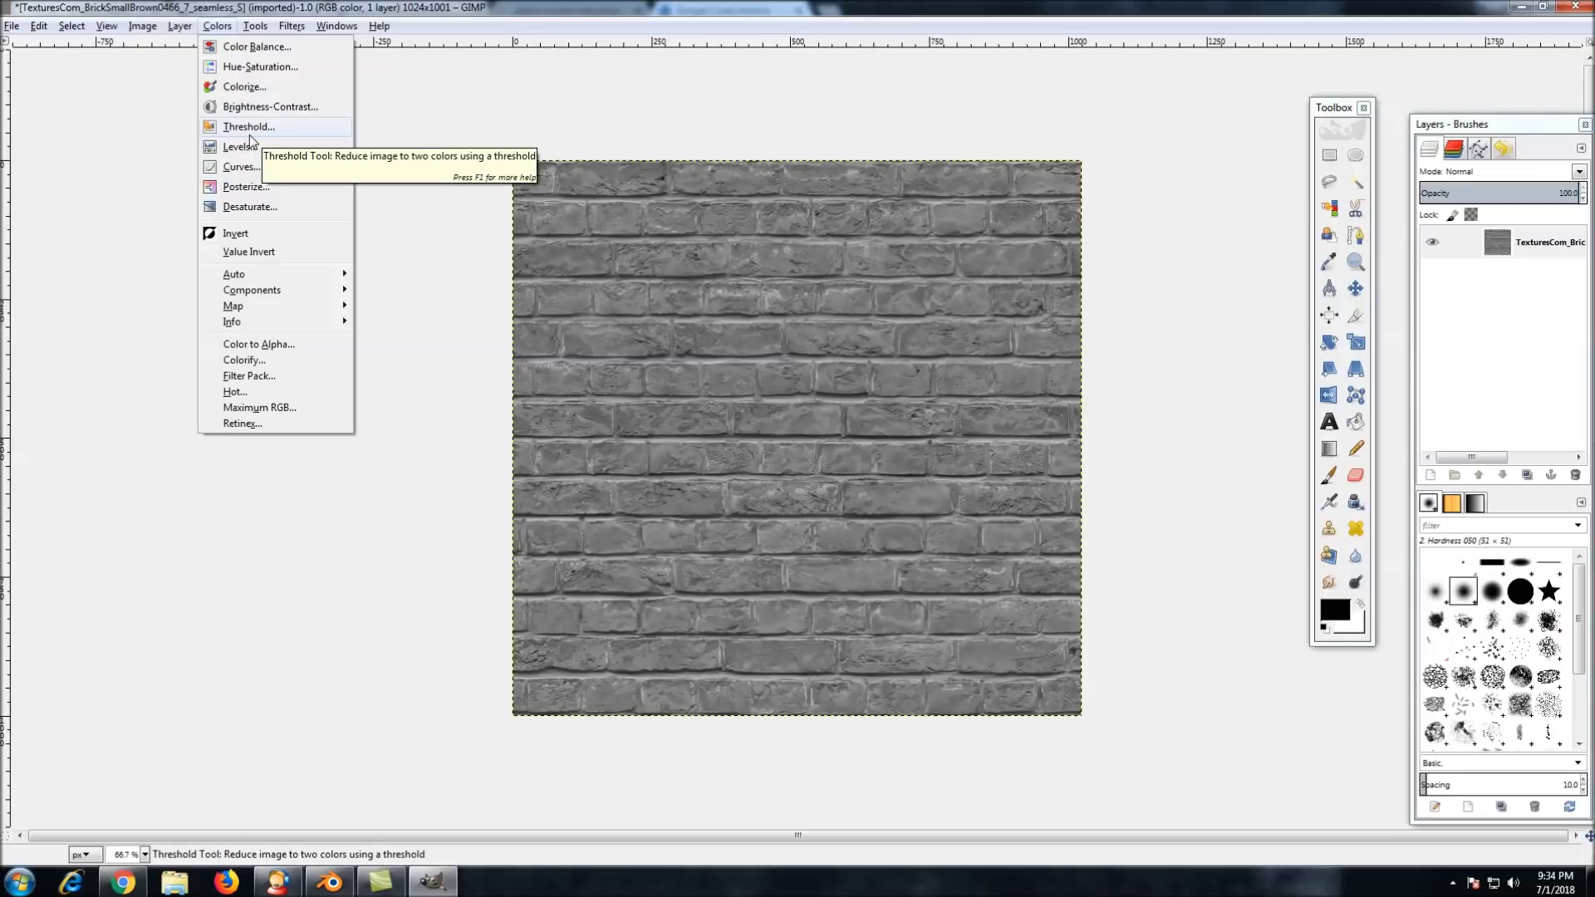
click(241, 167)
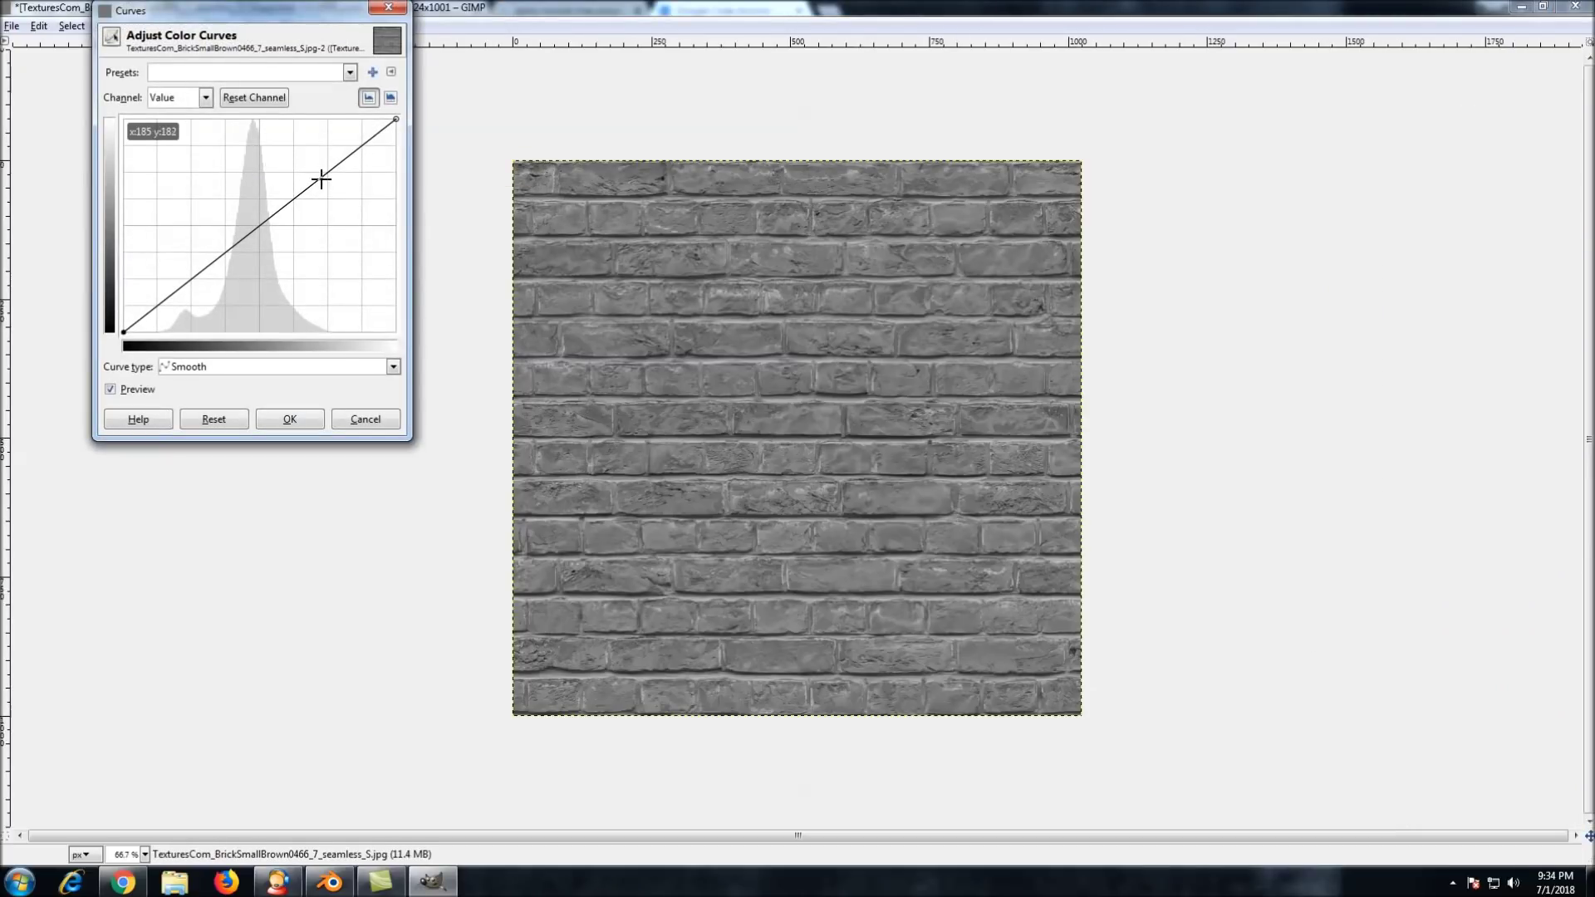
drag(321, 179, 284, 156)
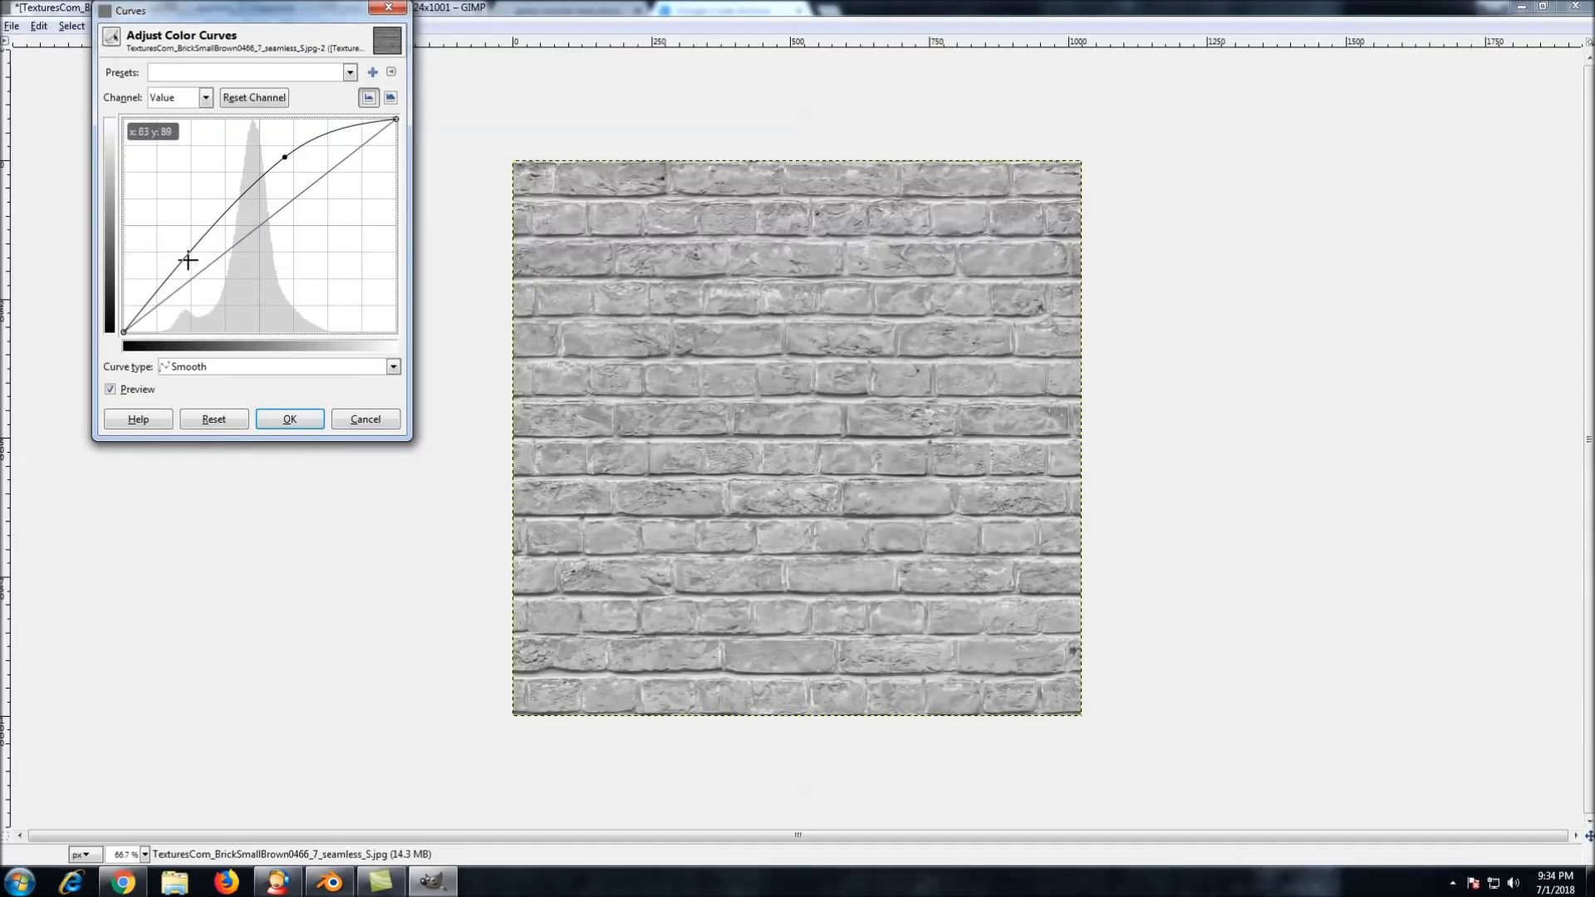
drag(182, 260, 238, 288)
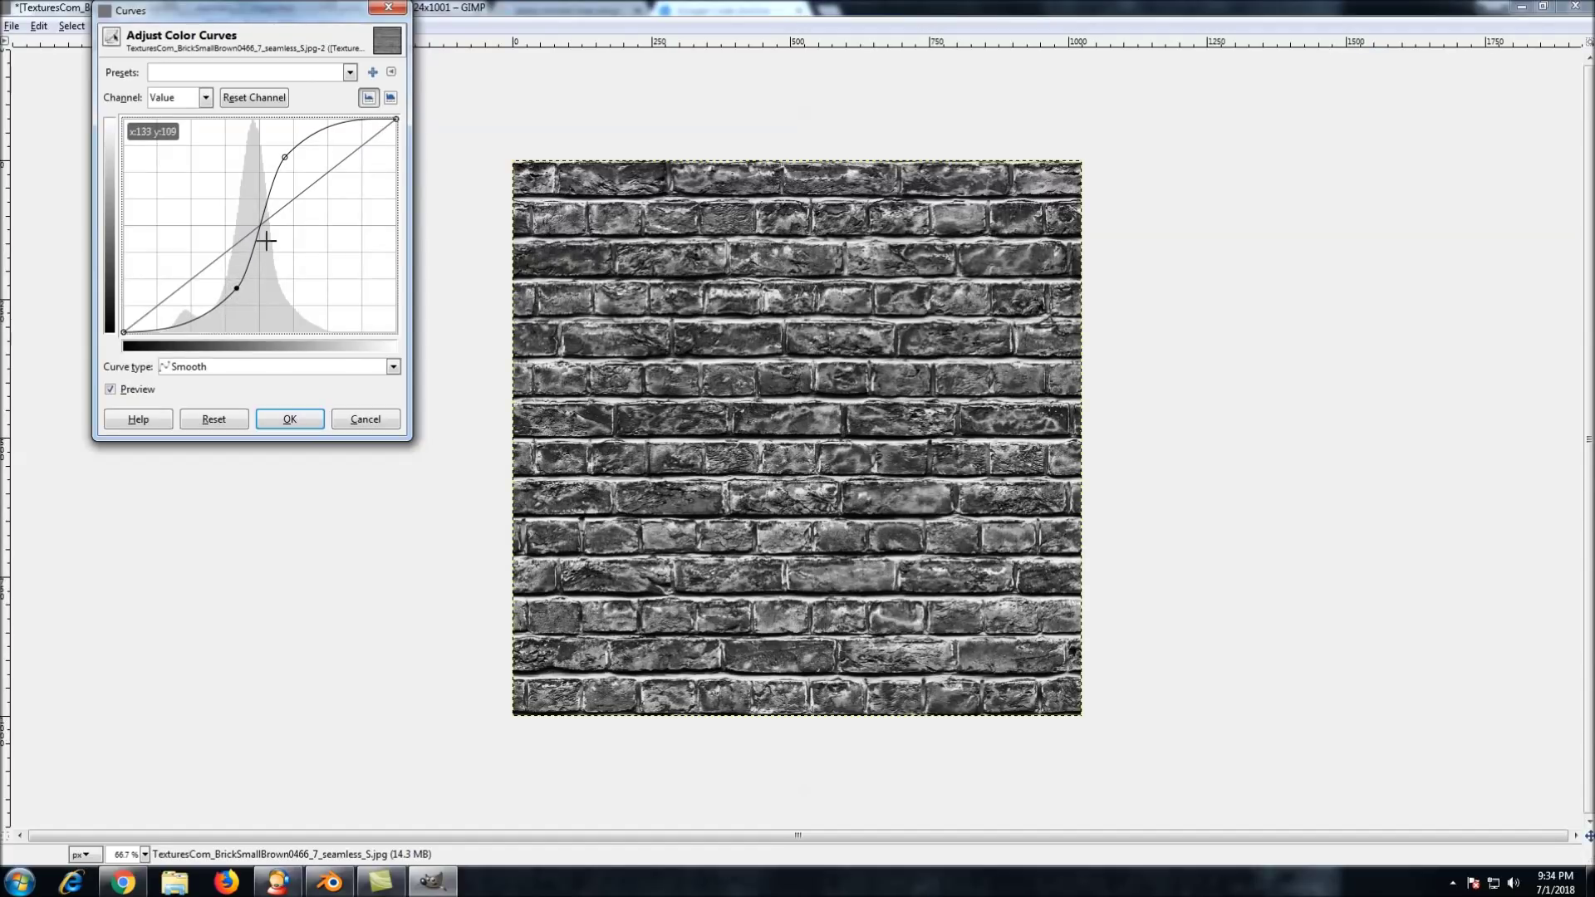
drag(285, 157, 275, 149)
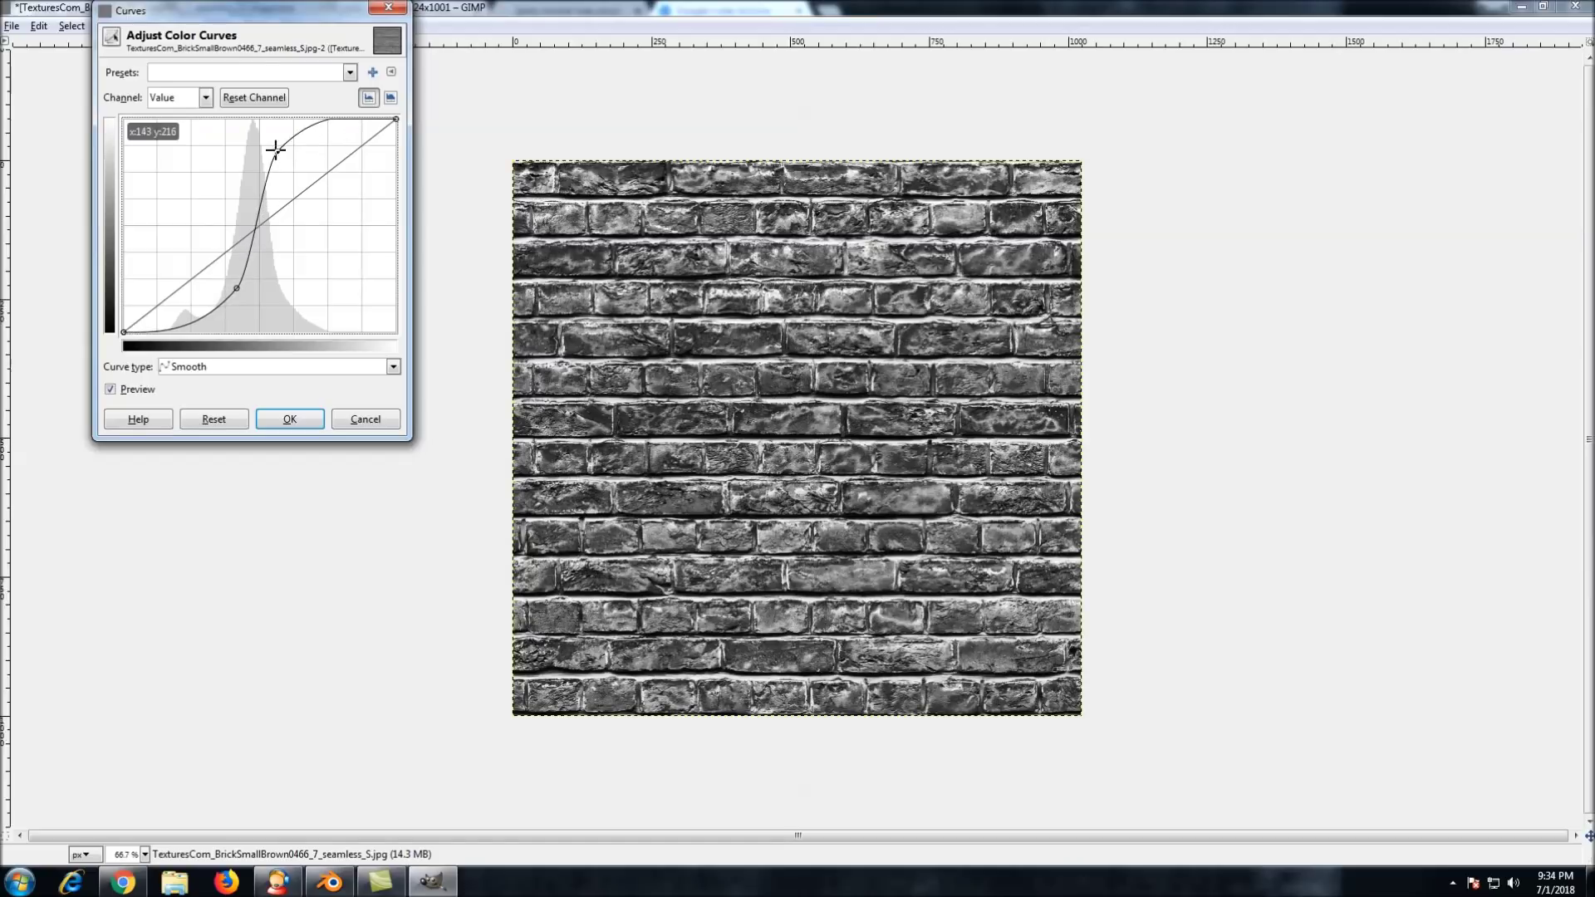
click(305, 421)
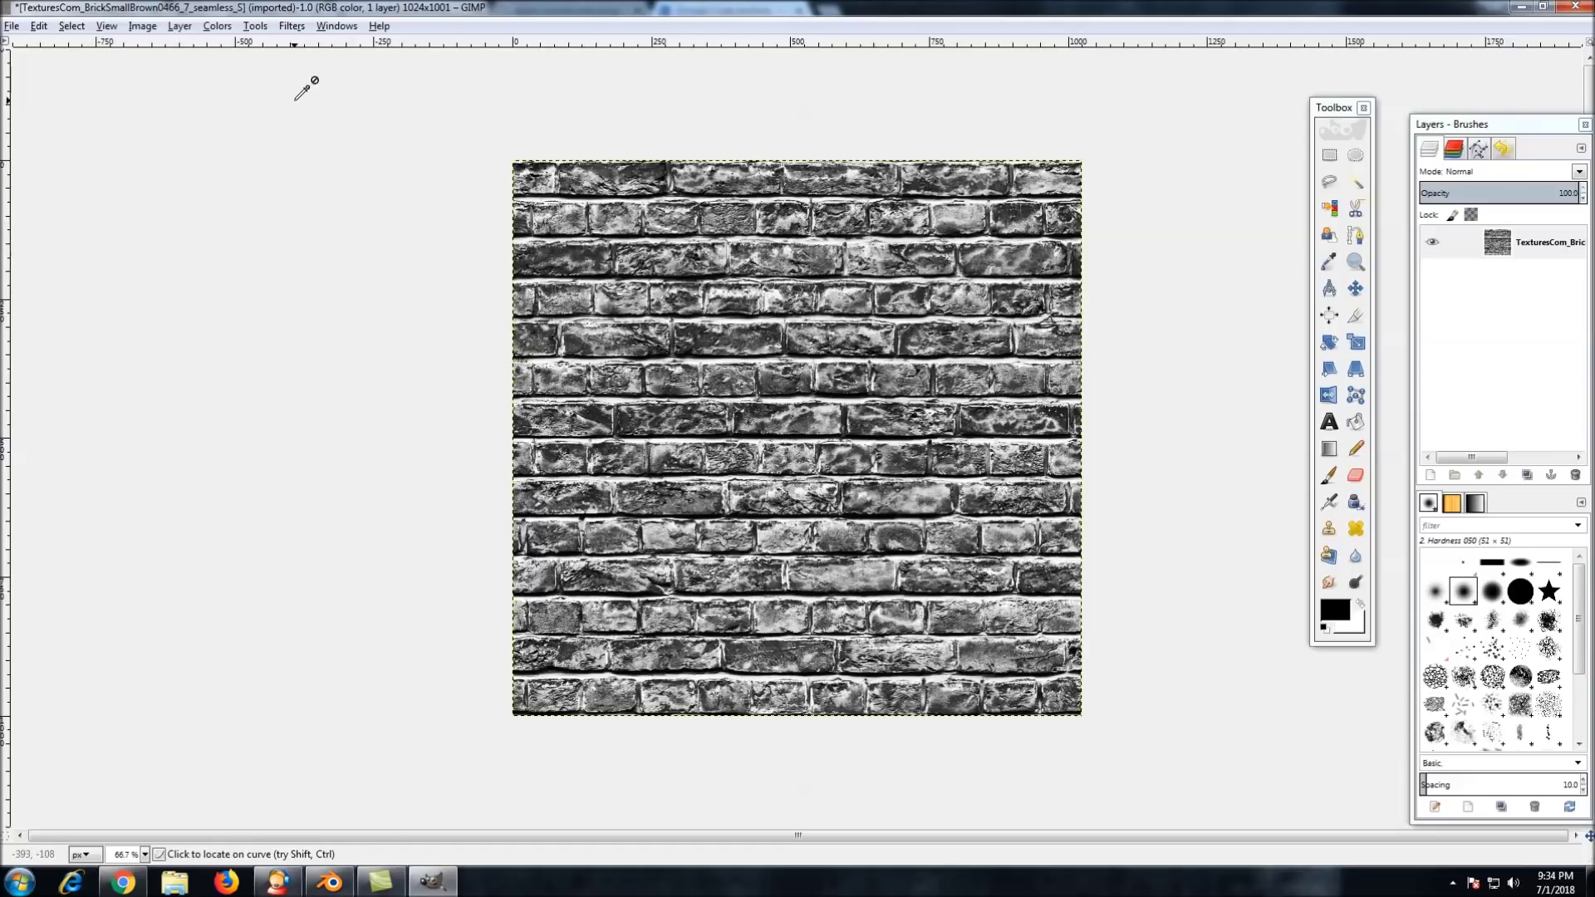
Open the Normalmap filter from Filters > Map on the brick texture
click(291, 25)
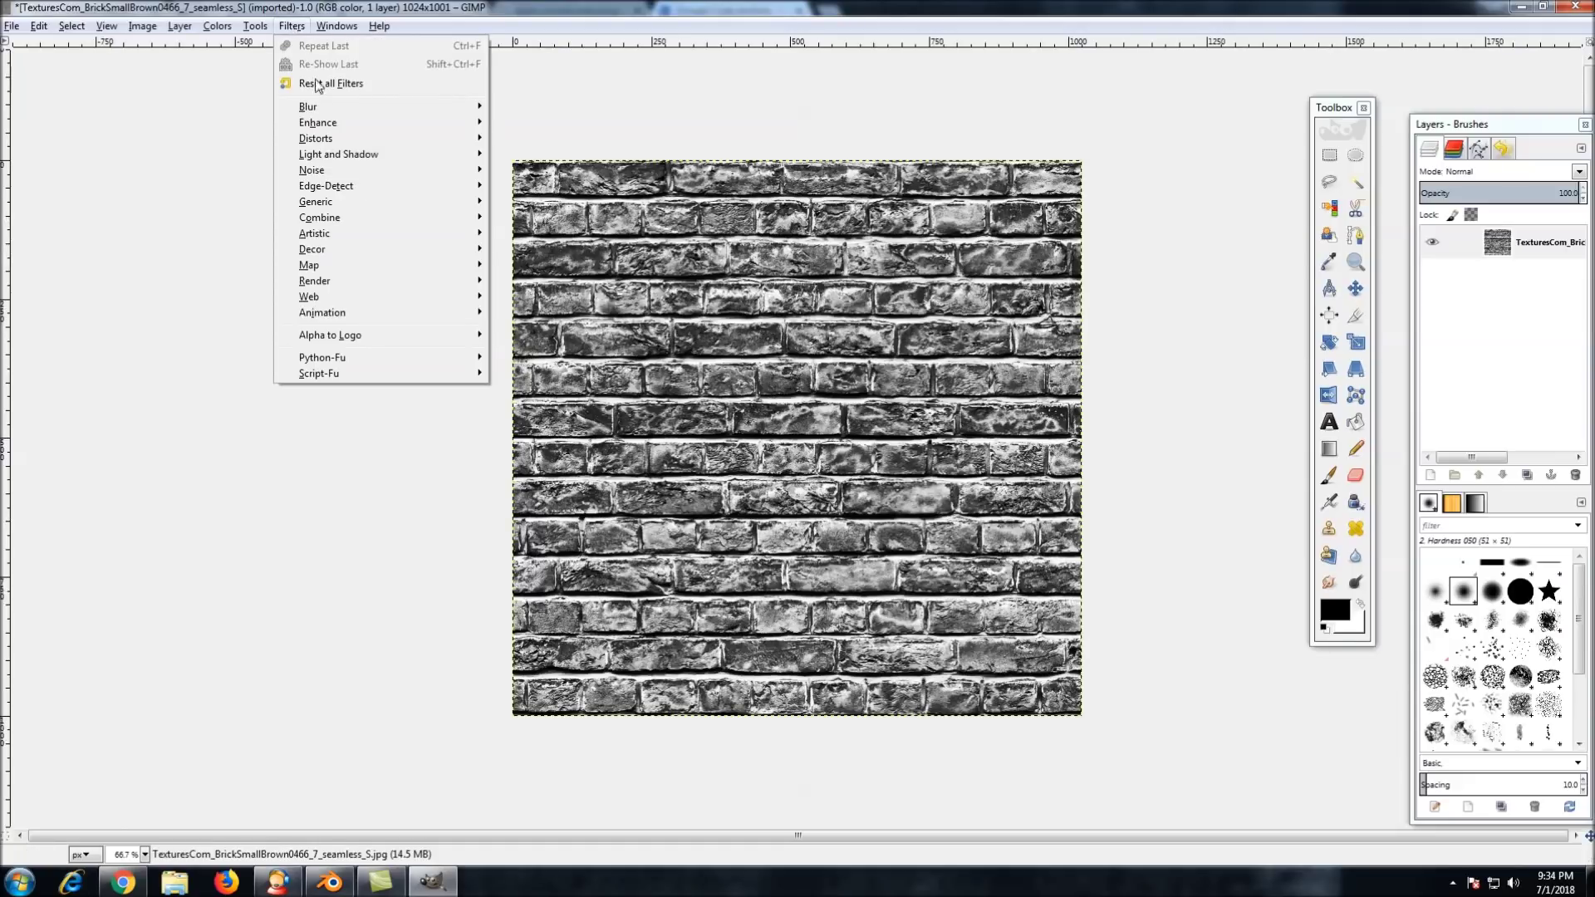
mouse_move(316, 262)
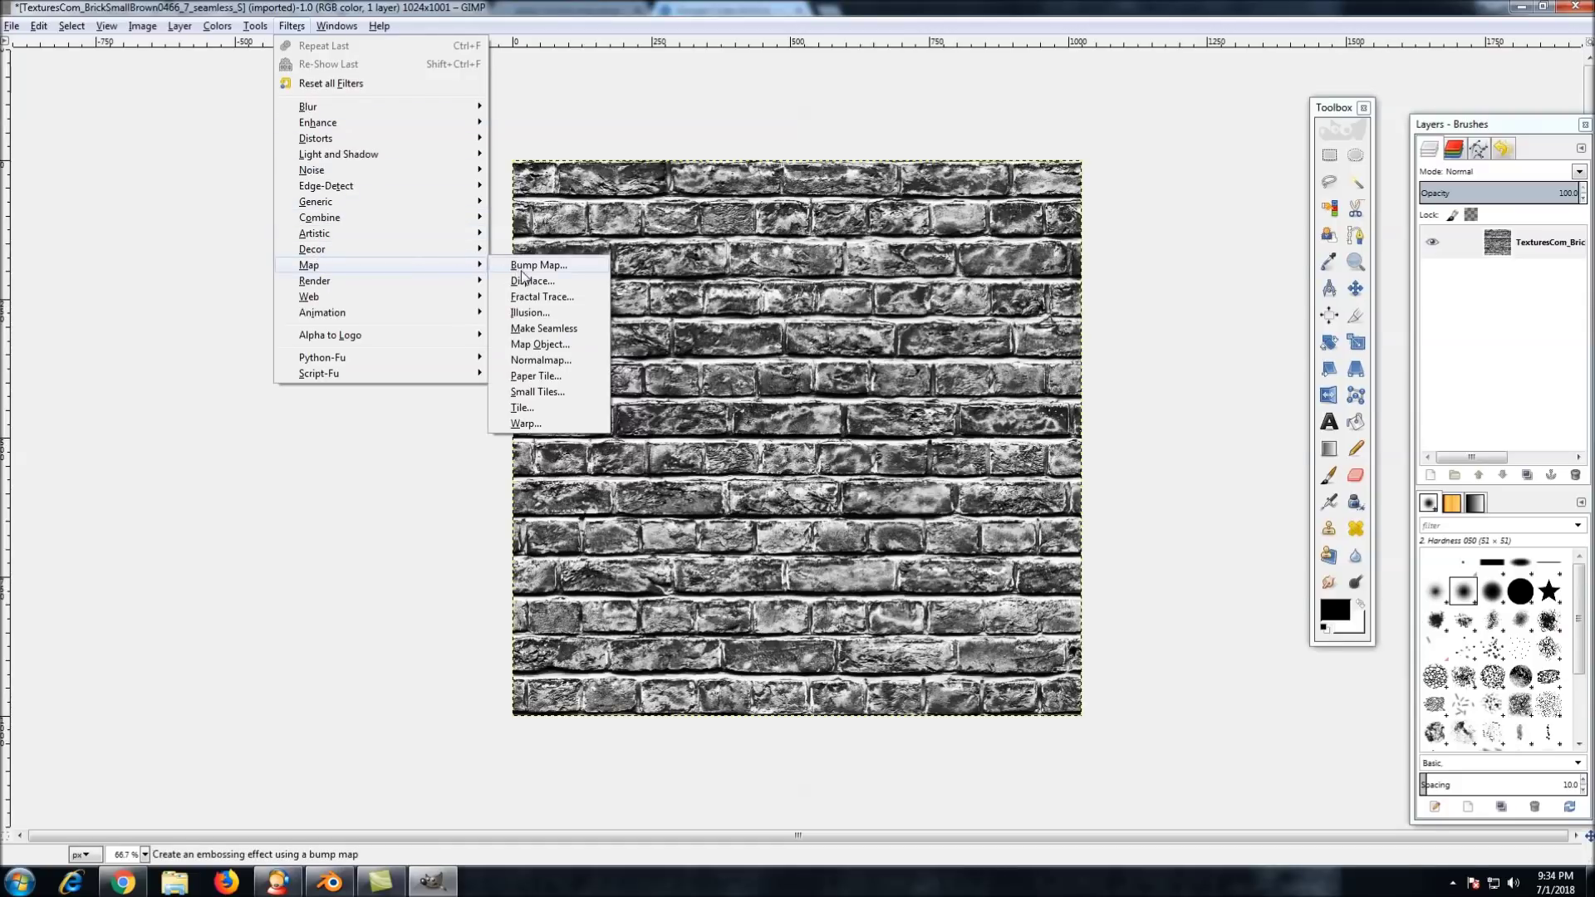
click(547, 360)
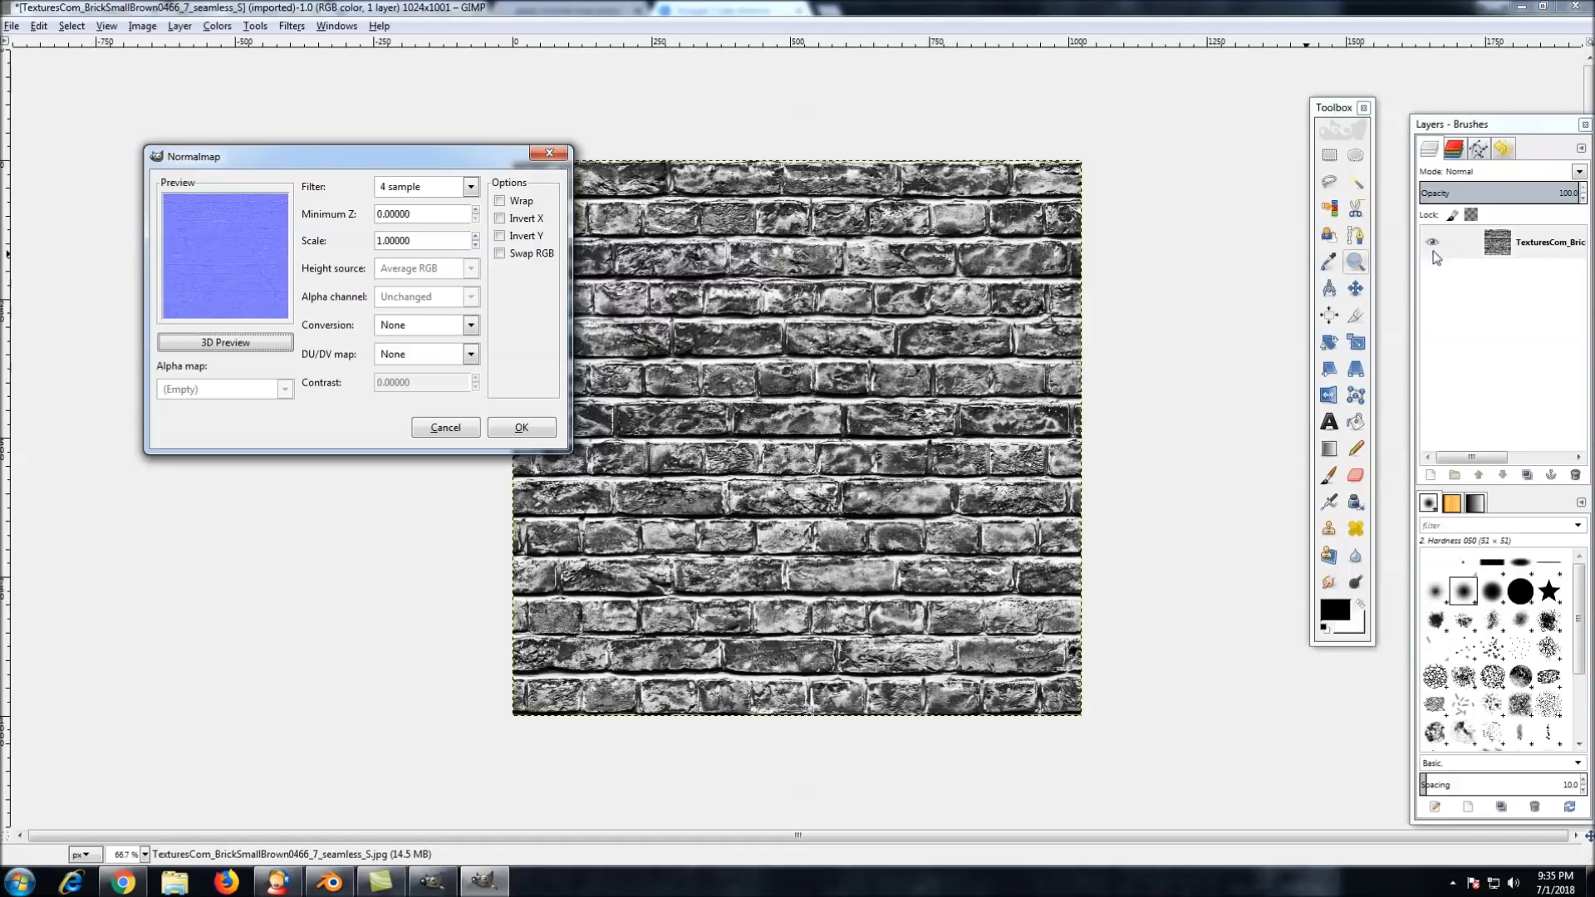
Add an alpha channel to the brick layer and close Normalmap without applying it
right_click(1541, 243)
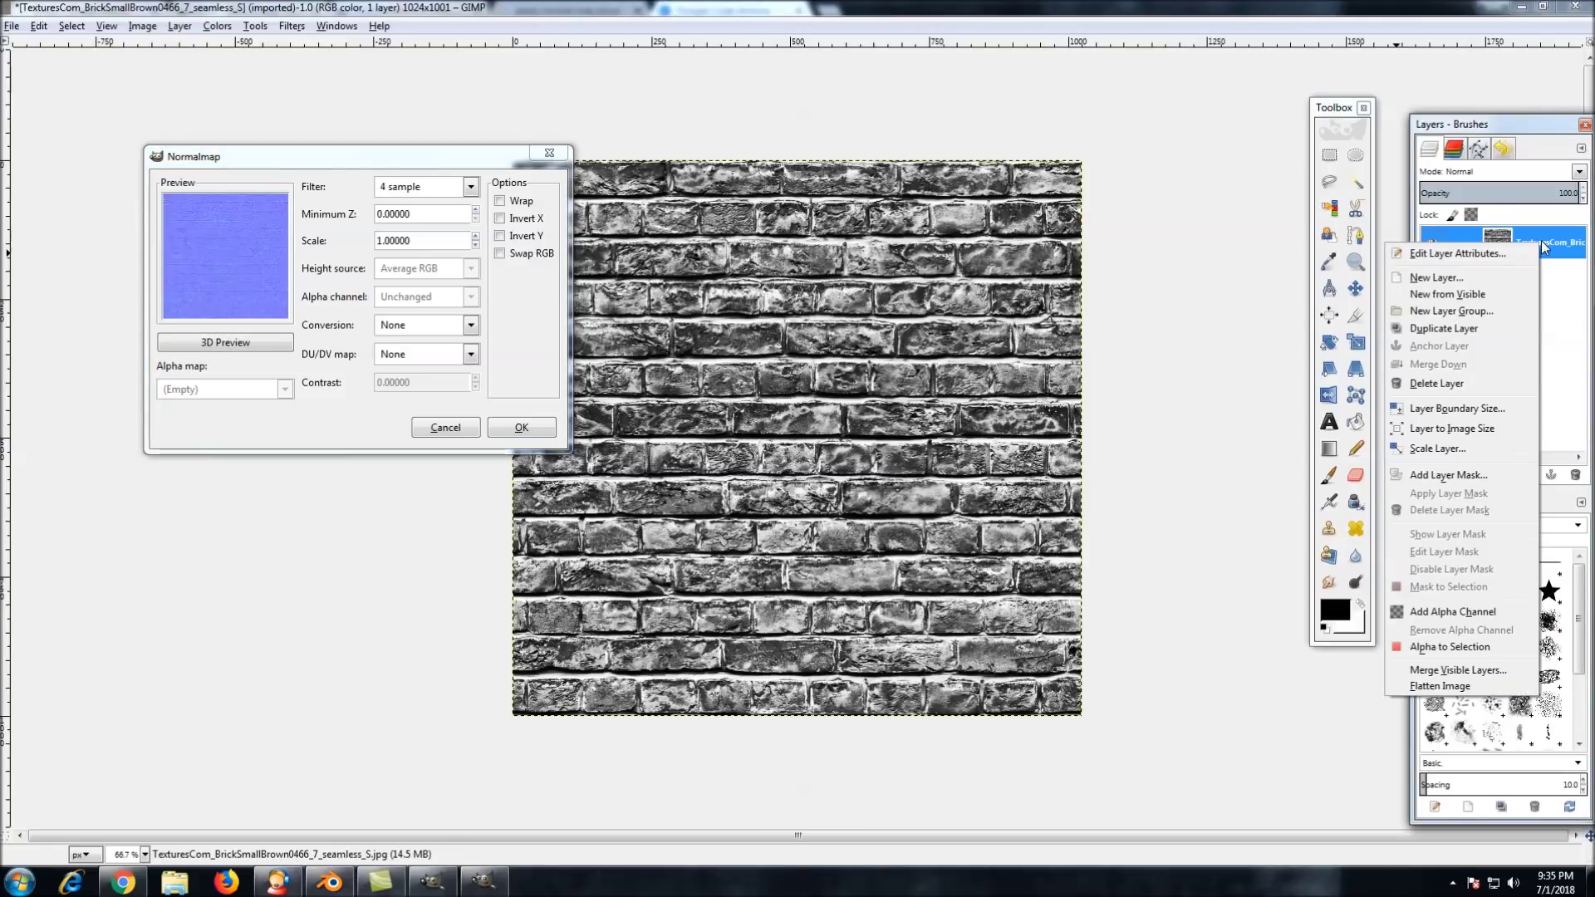
click(1436, 613)
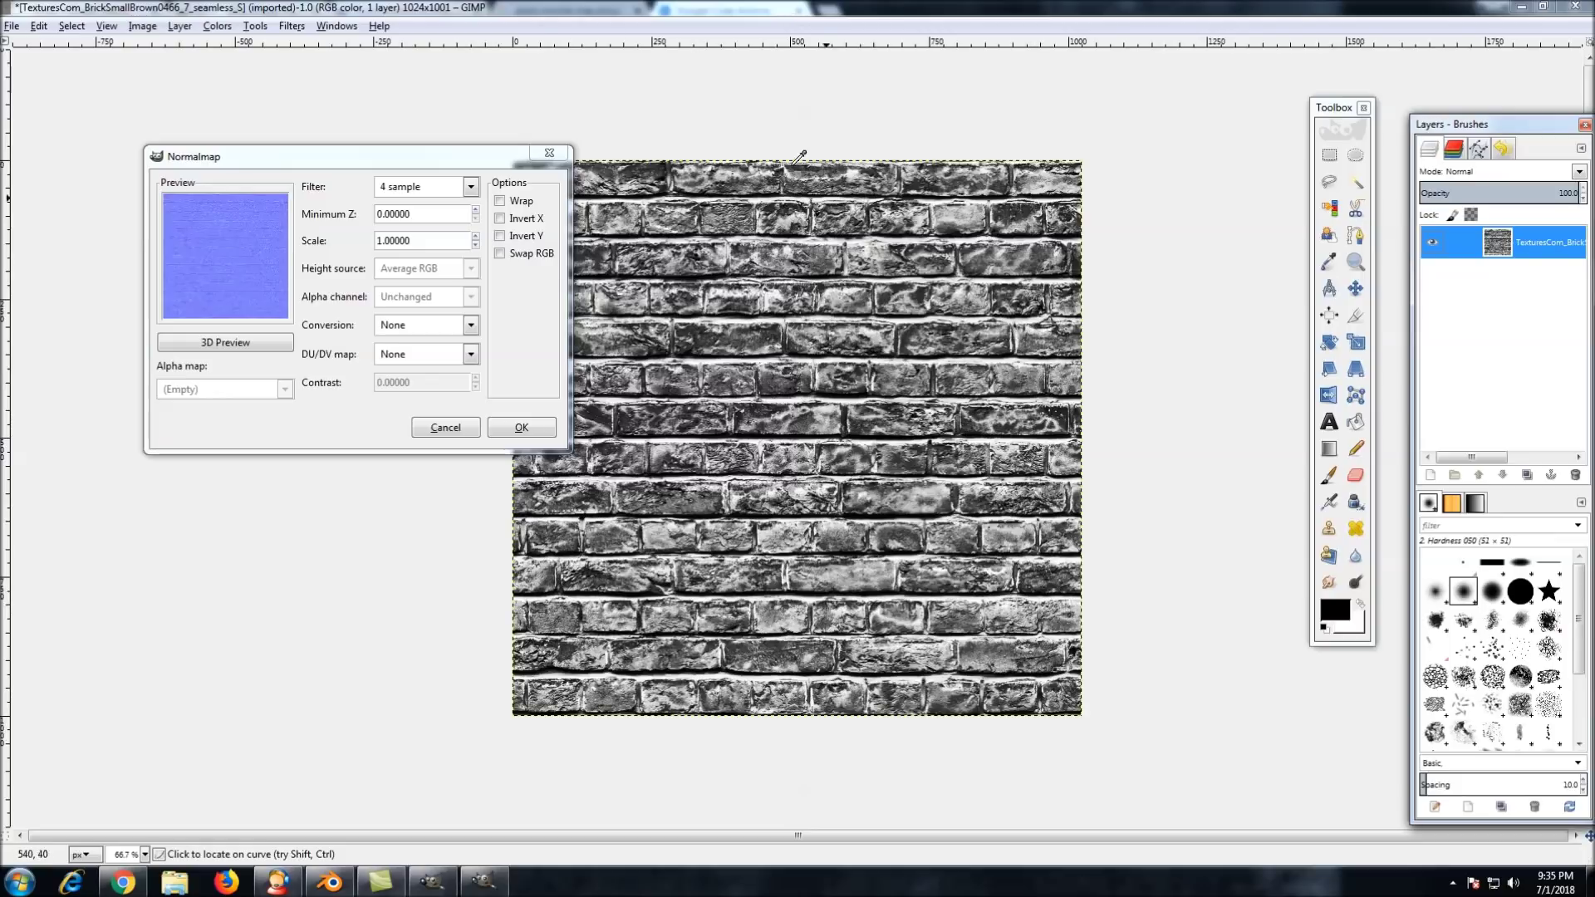
click(549, 153)
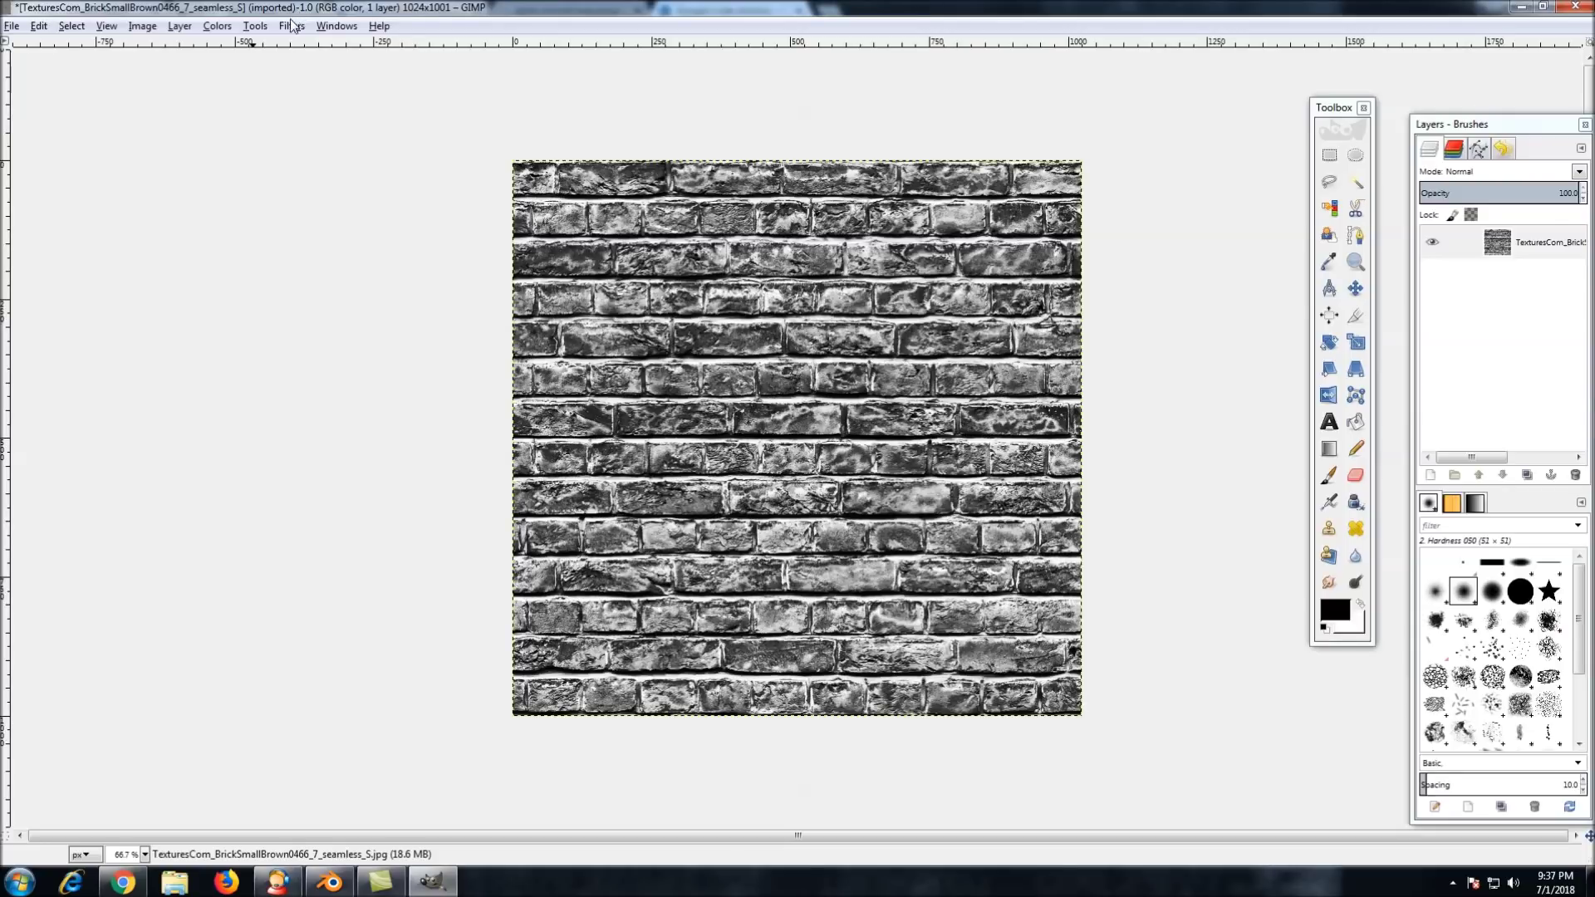
click(291, 27)
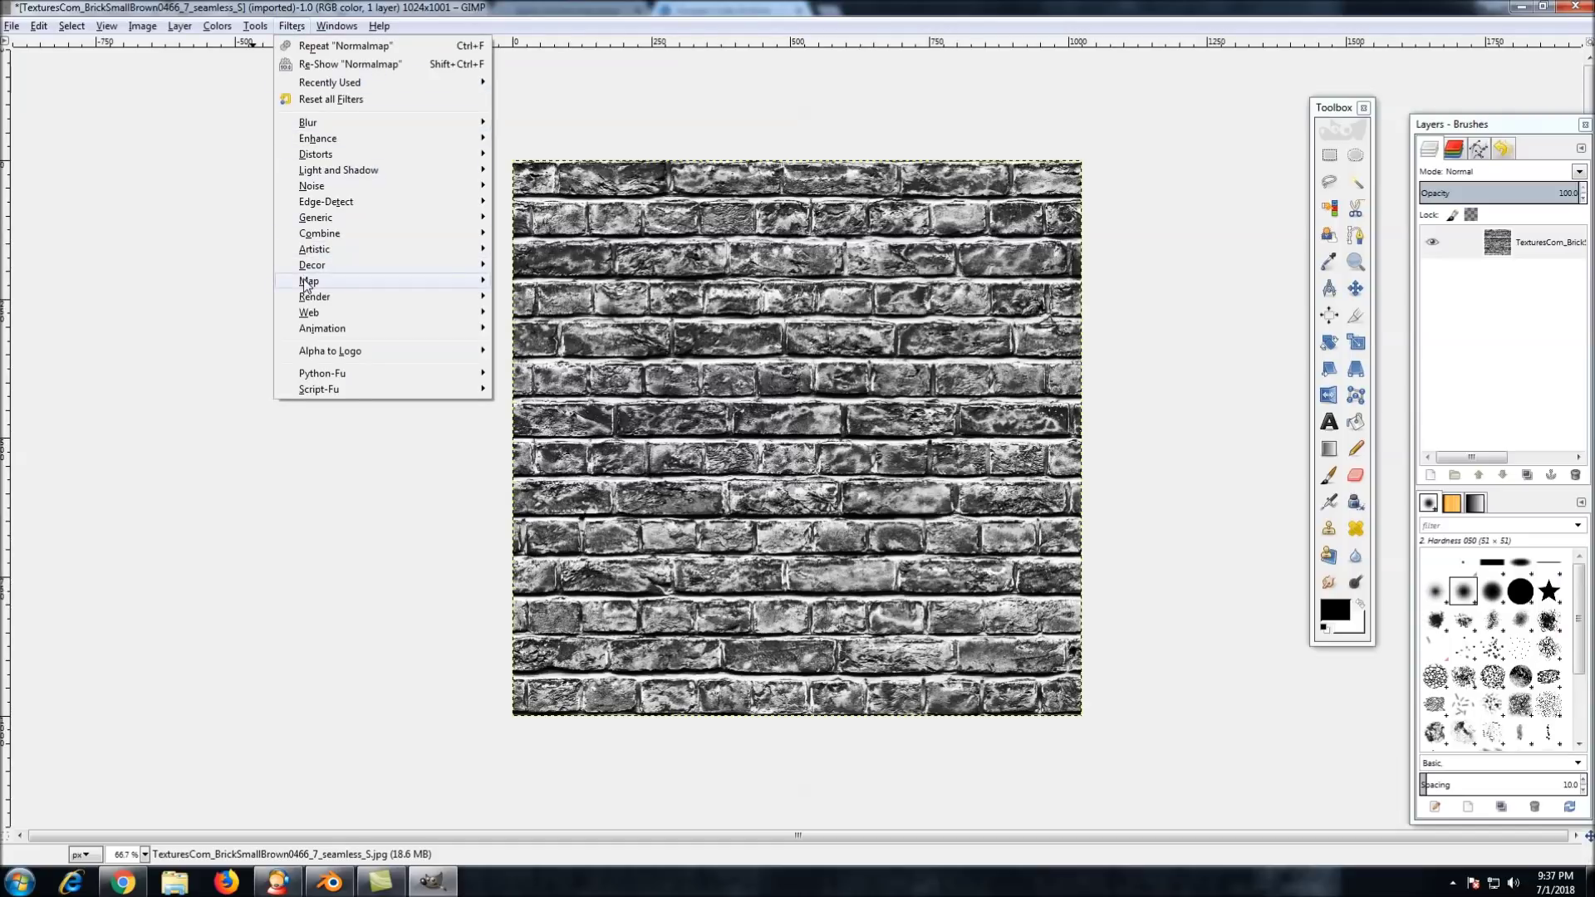
Reopen the Normalmap dialog on the brick texture, previewing scale 1.0 with 4-sample filtering
mouse_move(307, 282)
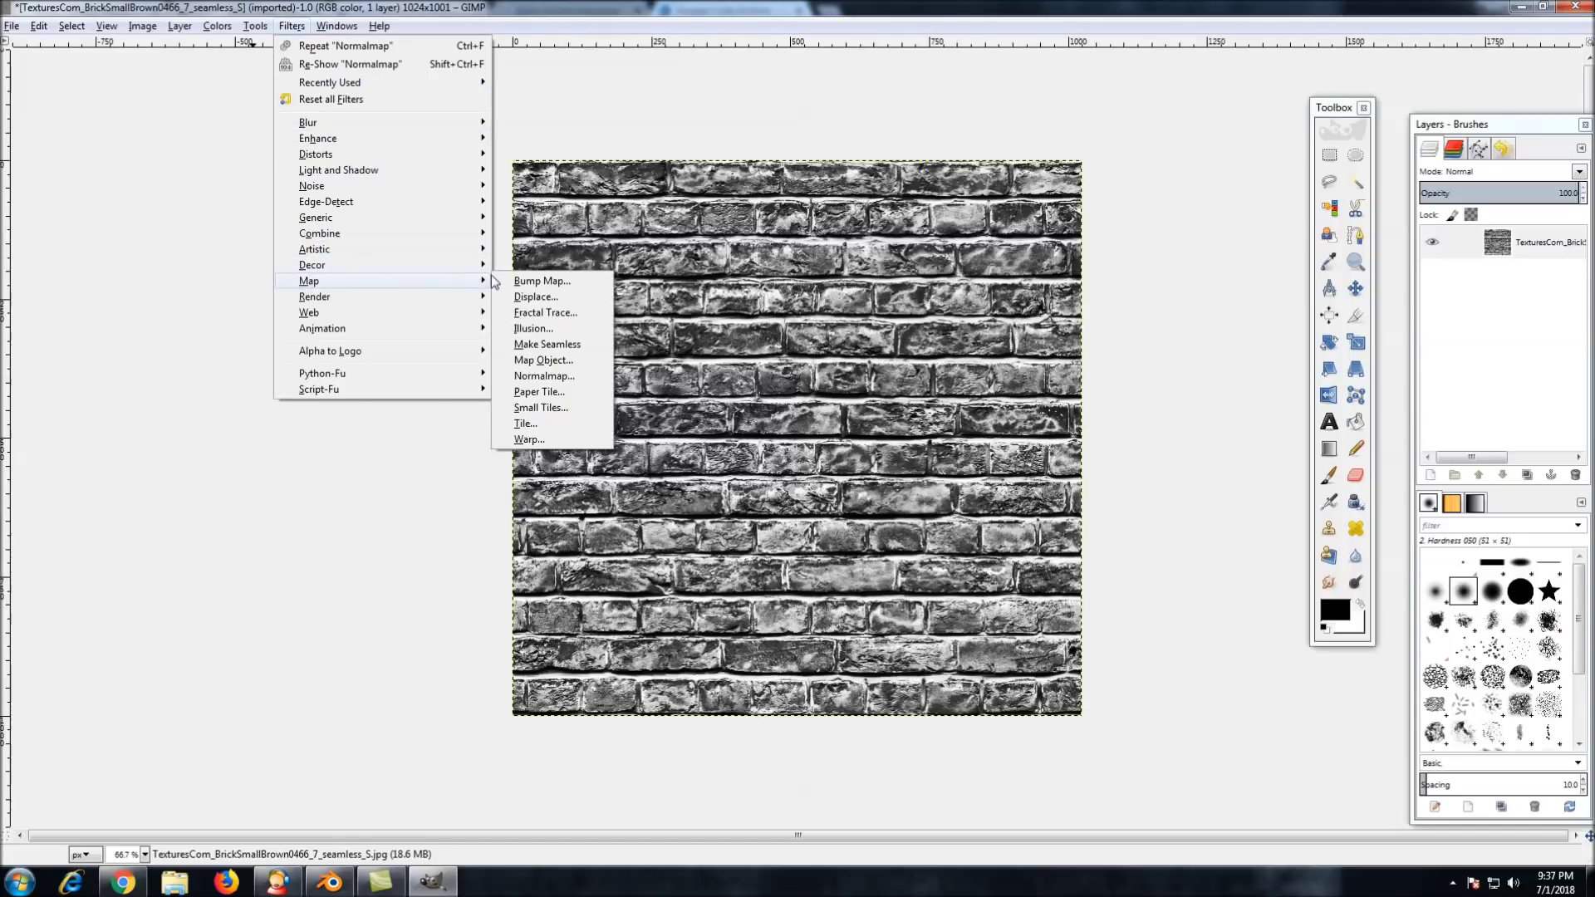
click(546, 376)
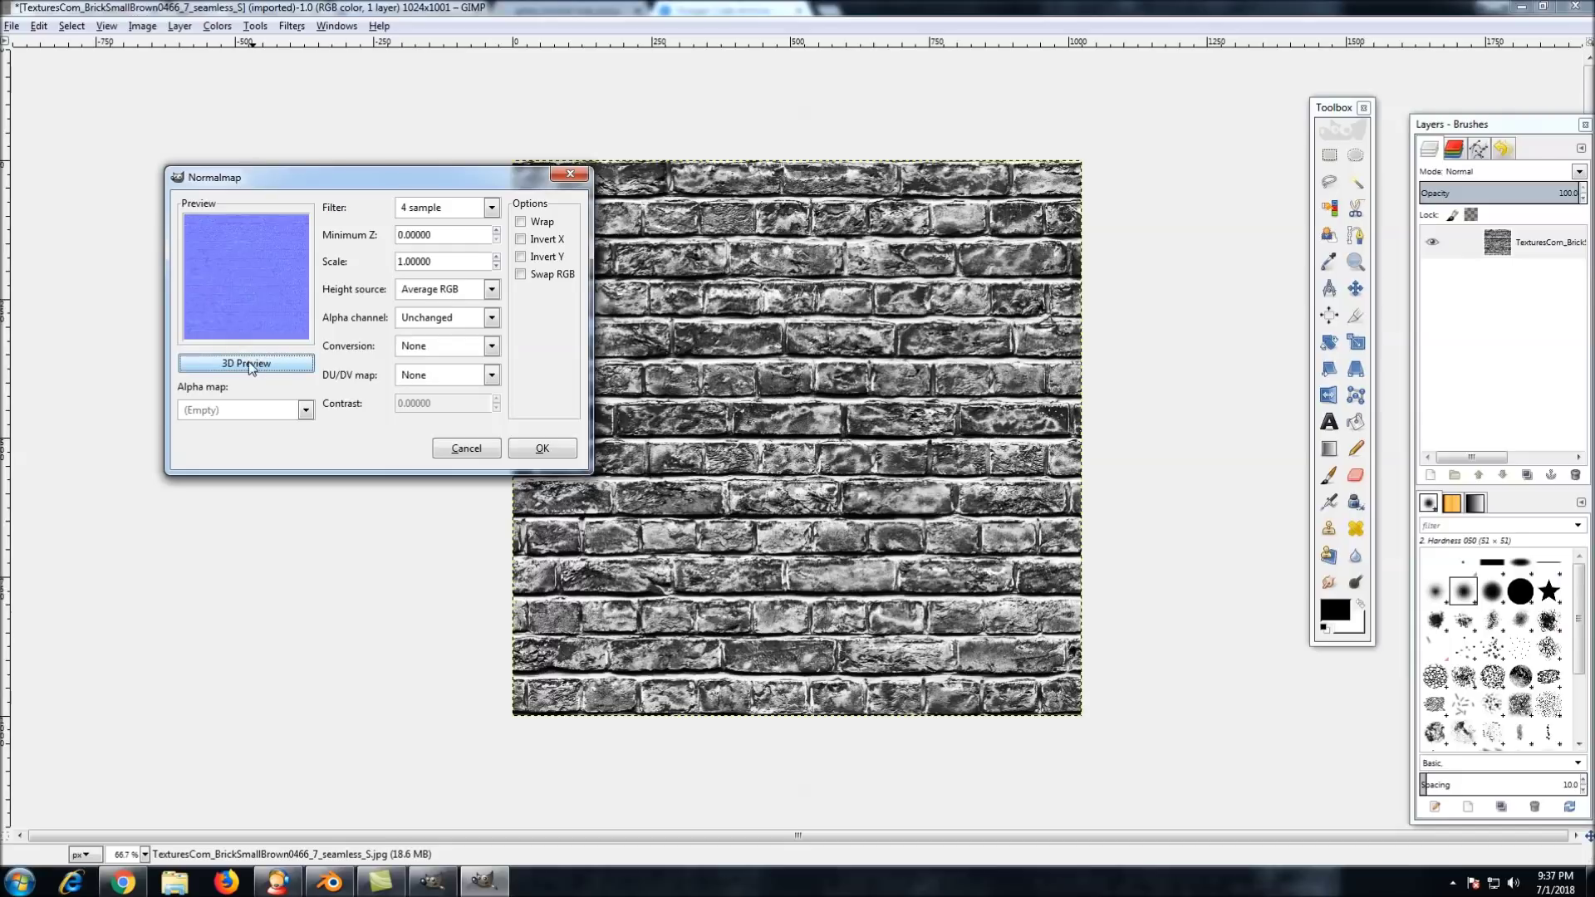
Open the Normalmap 3D Preview beside the settings and orbit the brick quad to an angle
click(227, 366)
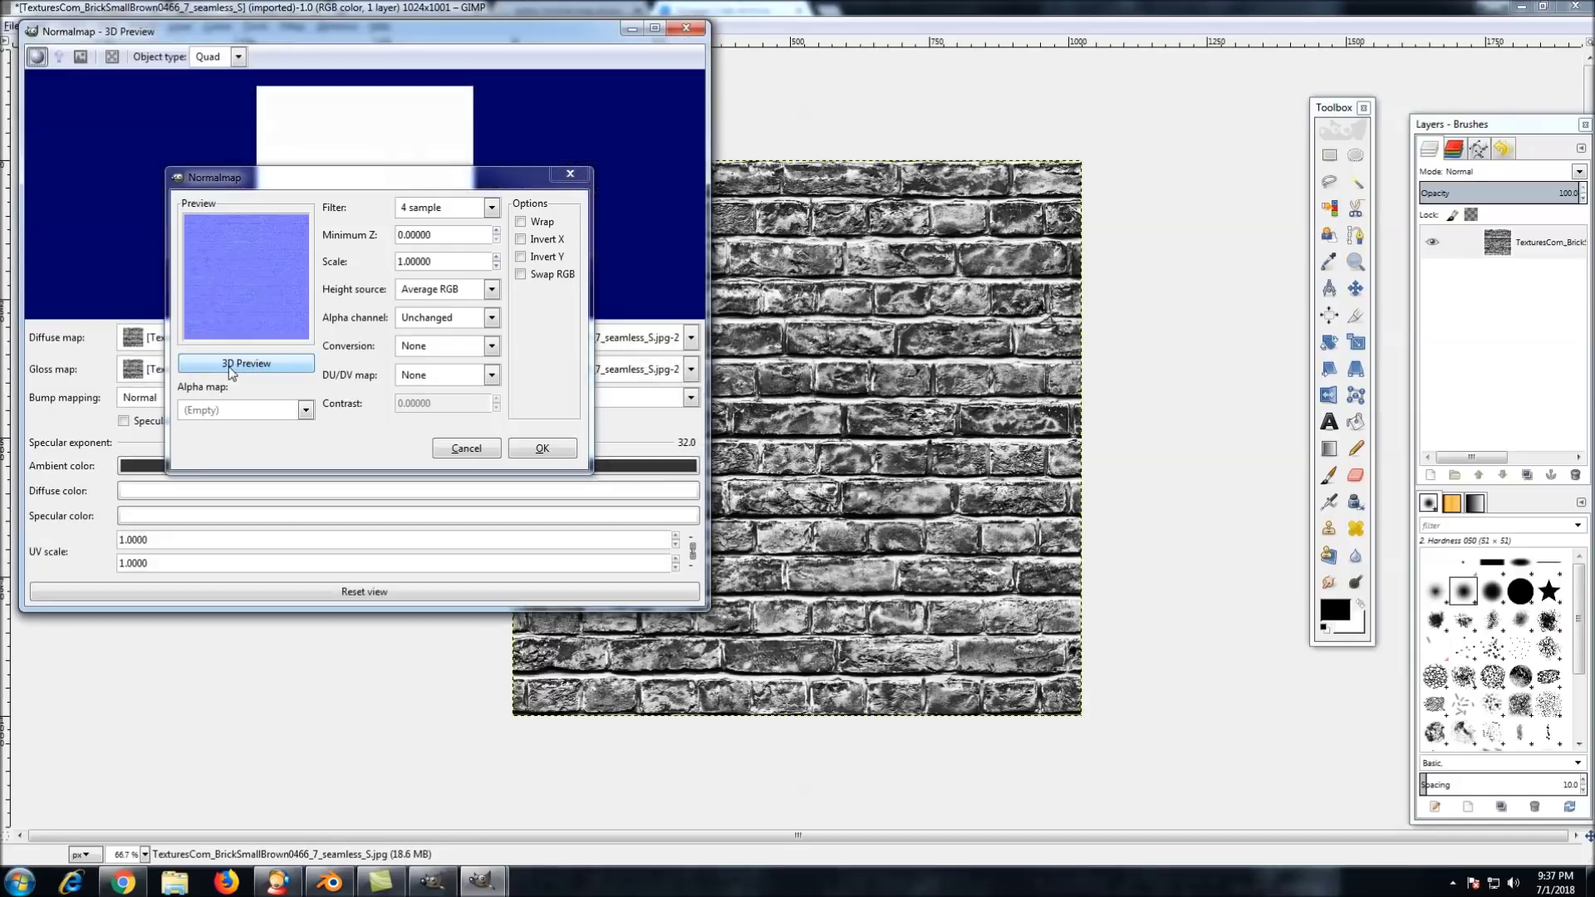
drag(421, 37, 986, 87)
drag(472, 188, 407, 186)
click(837, 86)
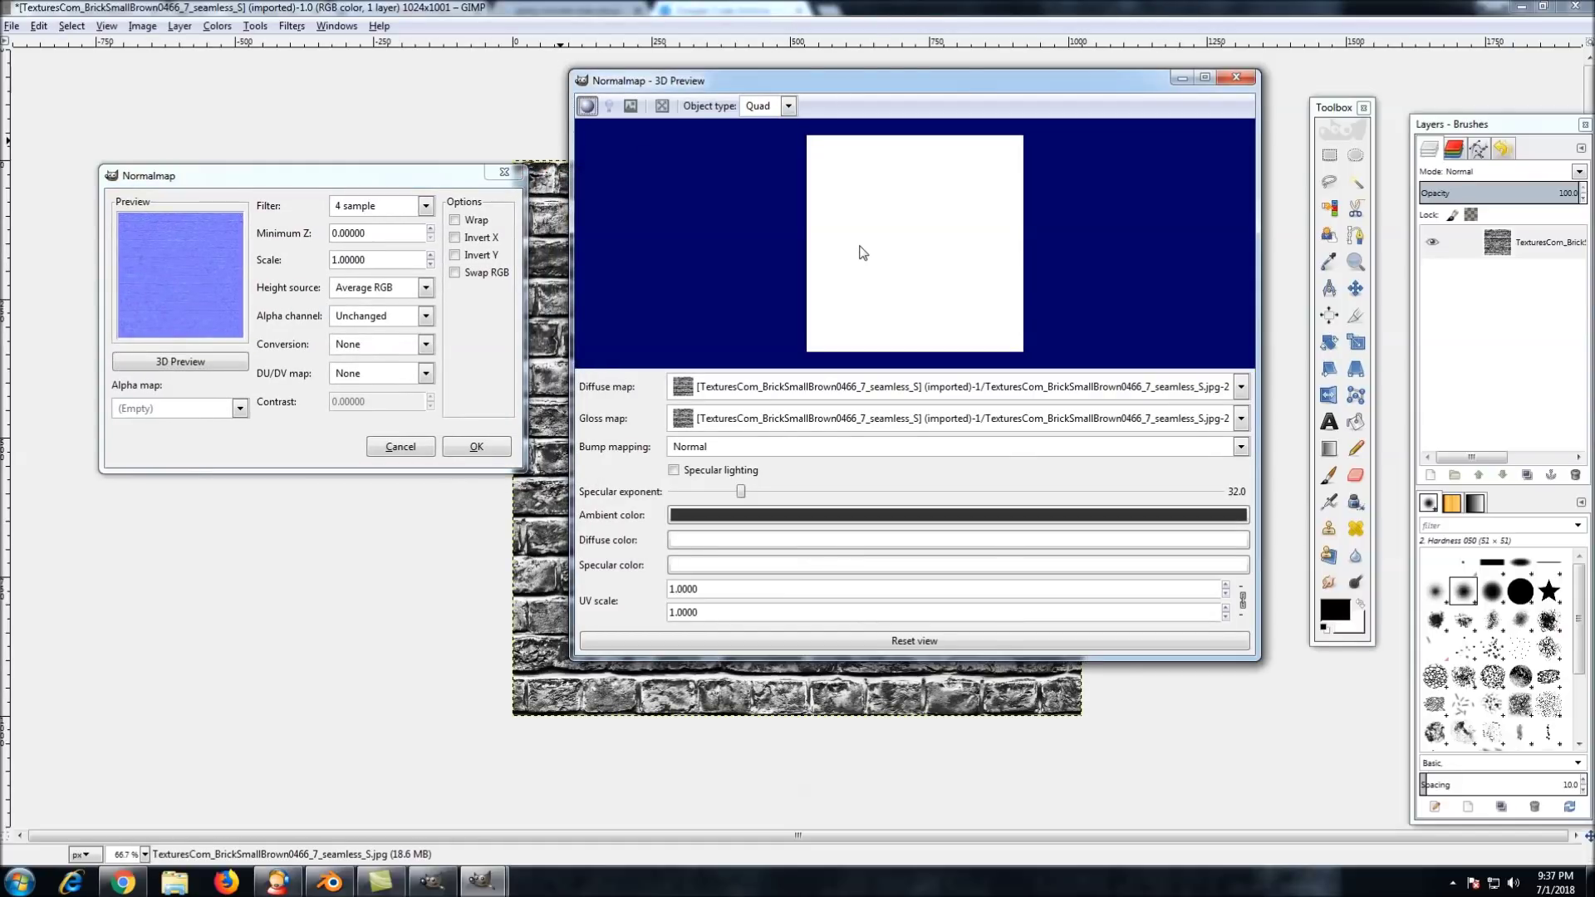
mouse_move(861, 249)
mouse_down()
mouse_move(1071, 239)
mouse_move(1037, 241)
mouse_up()
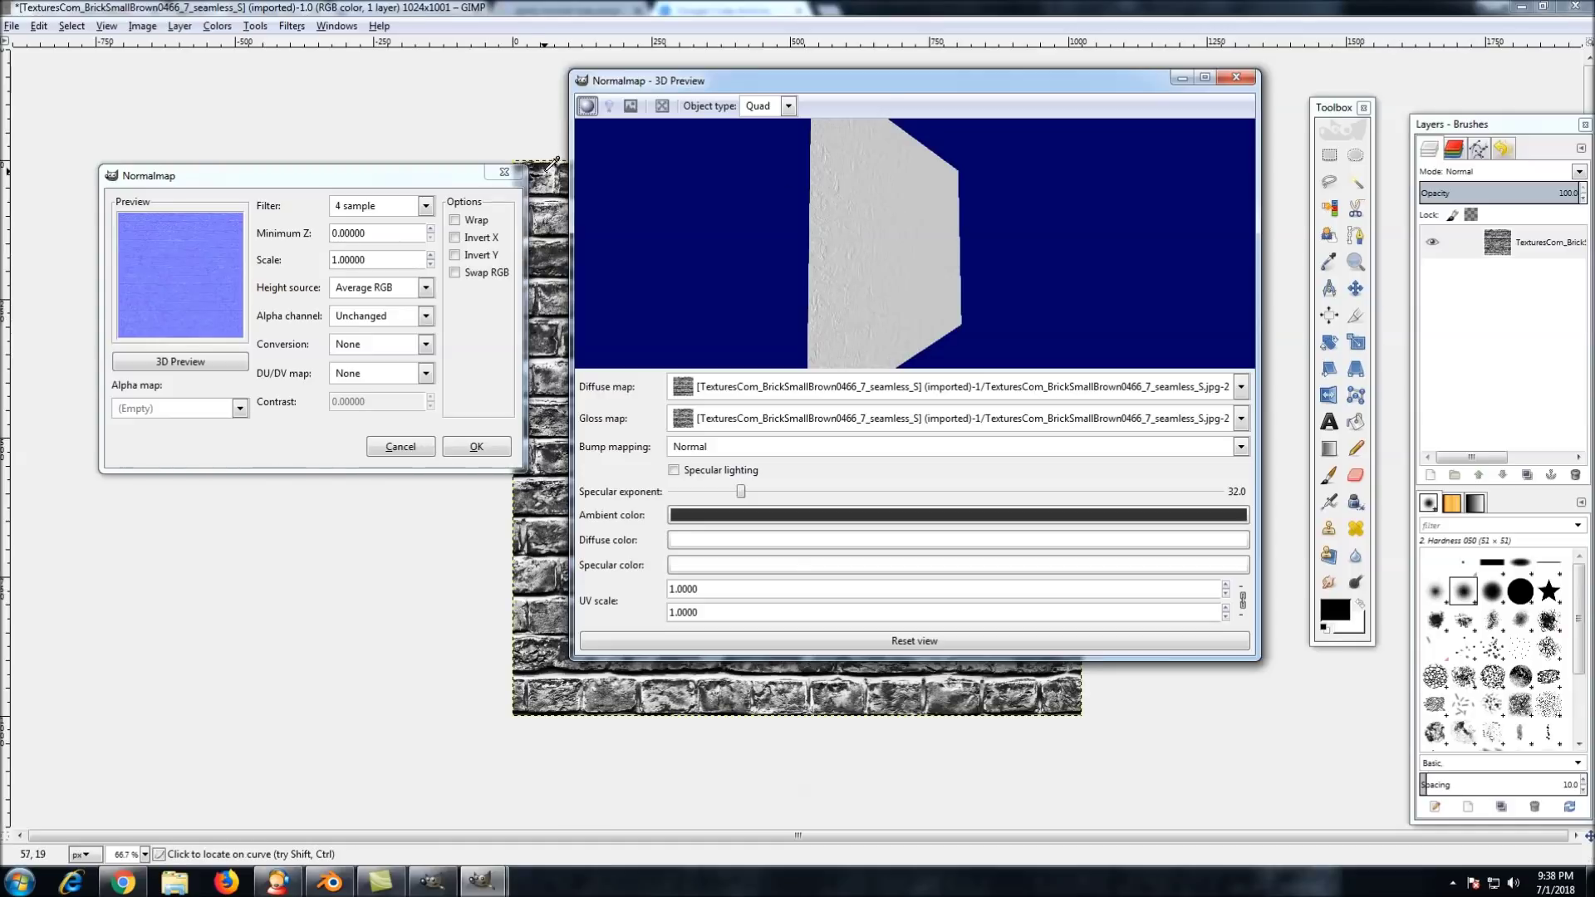
click(426, 208)
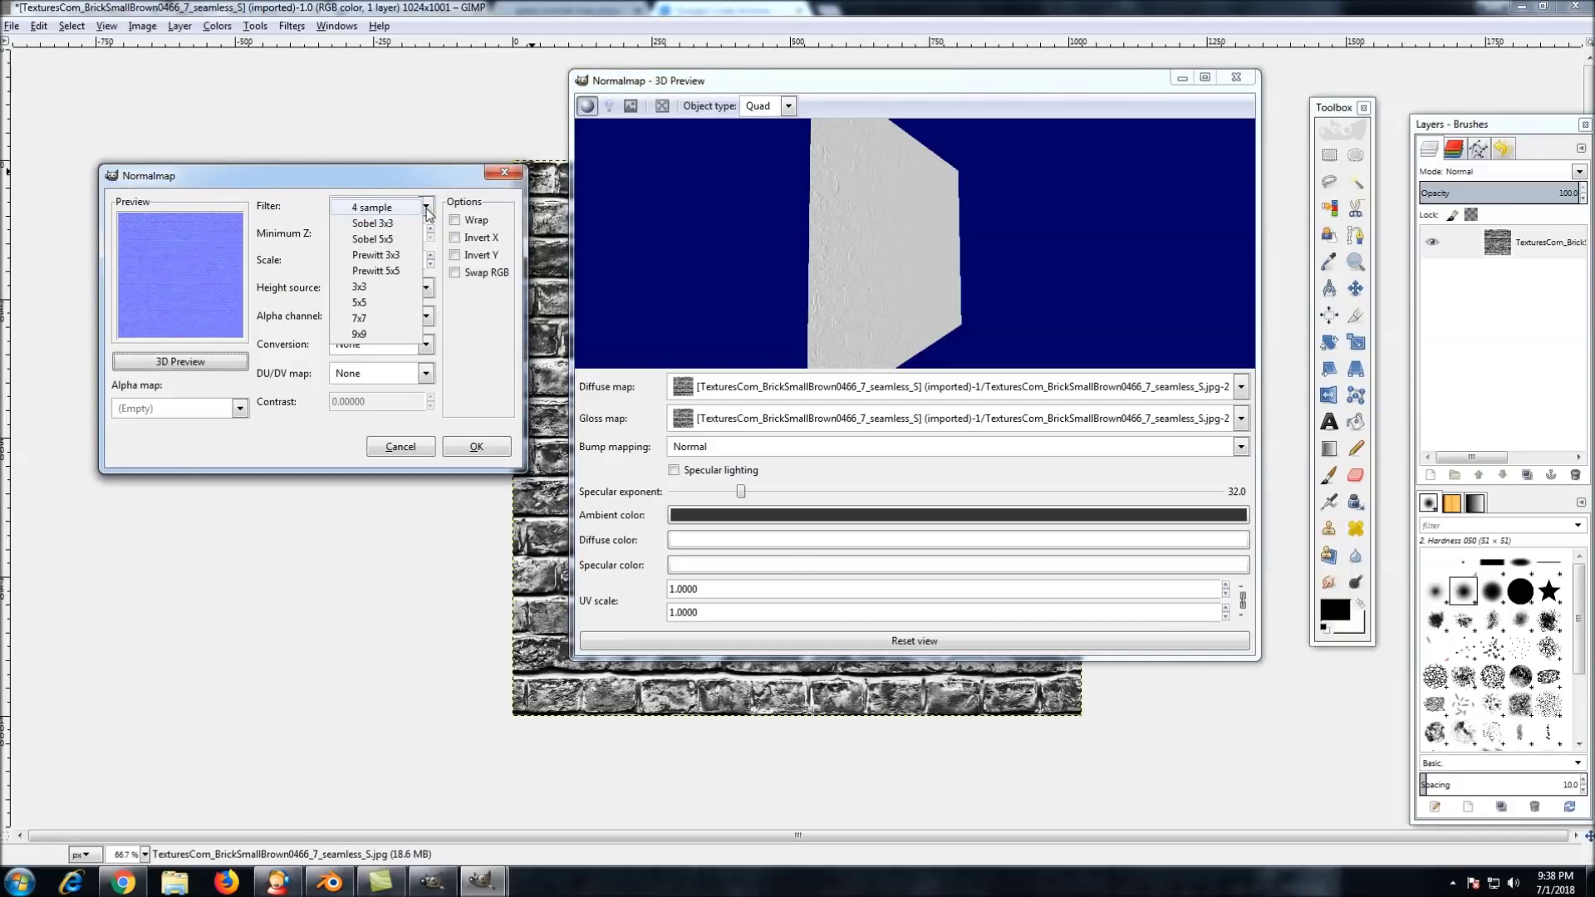
click(412, 224)
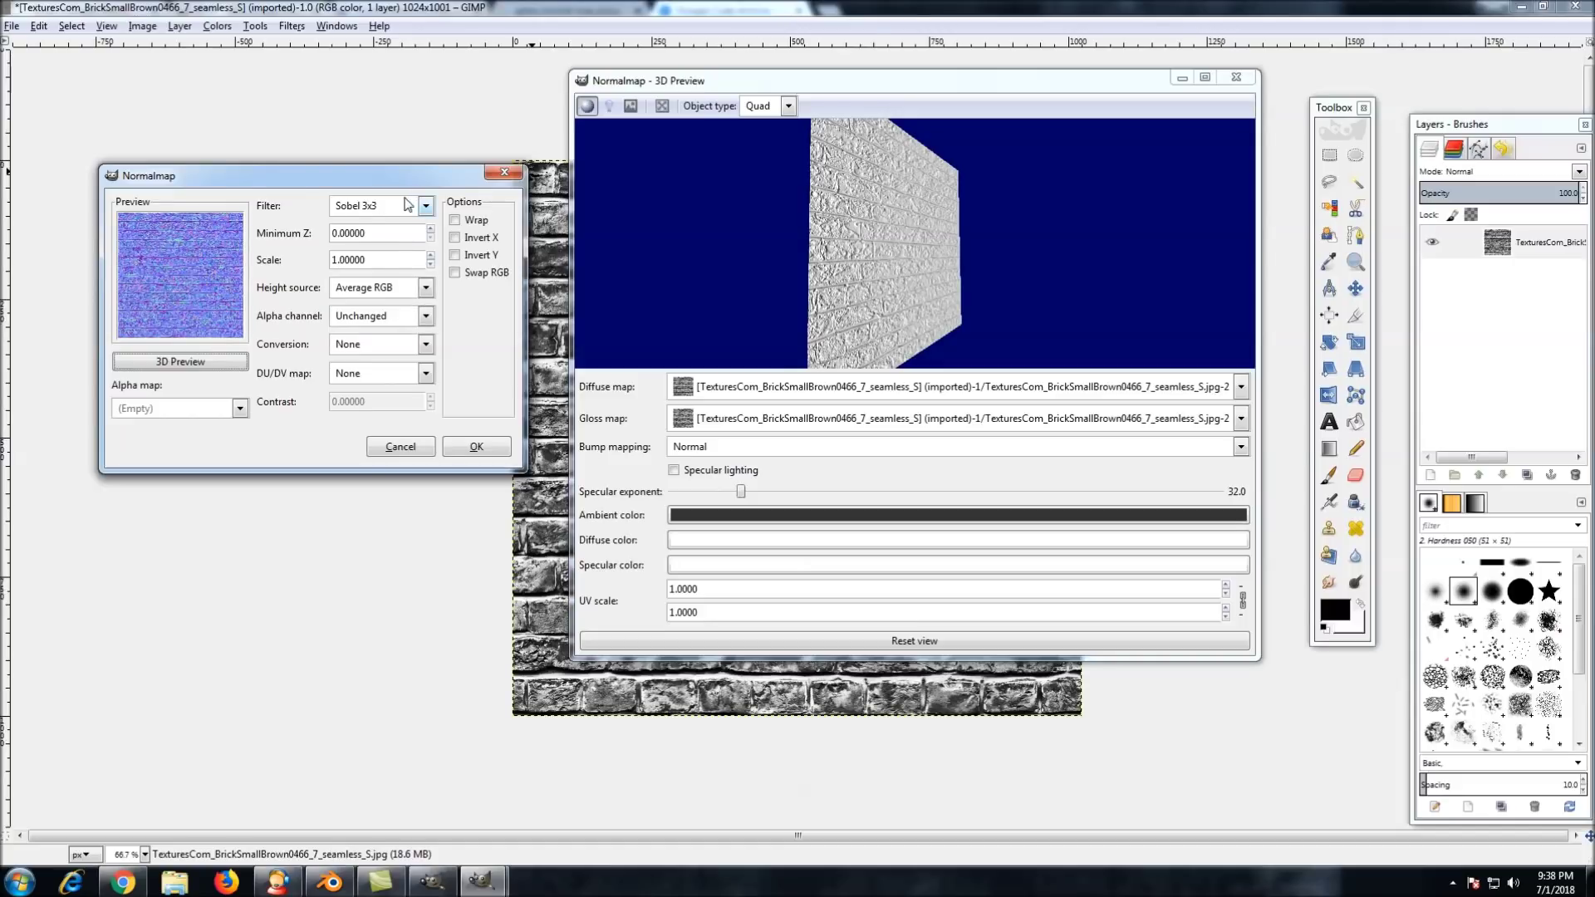
click(426, 209)
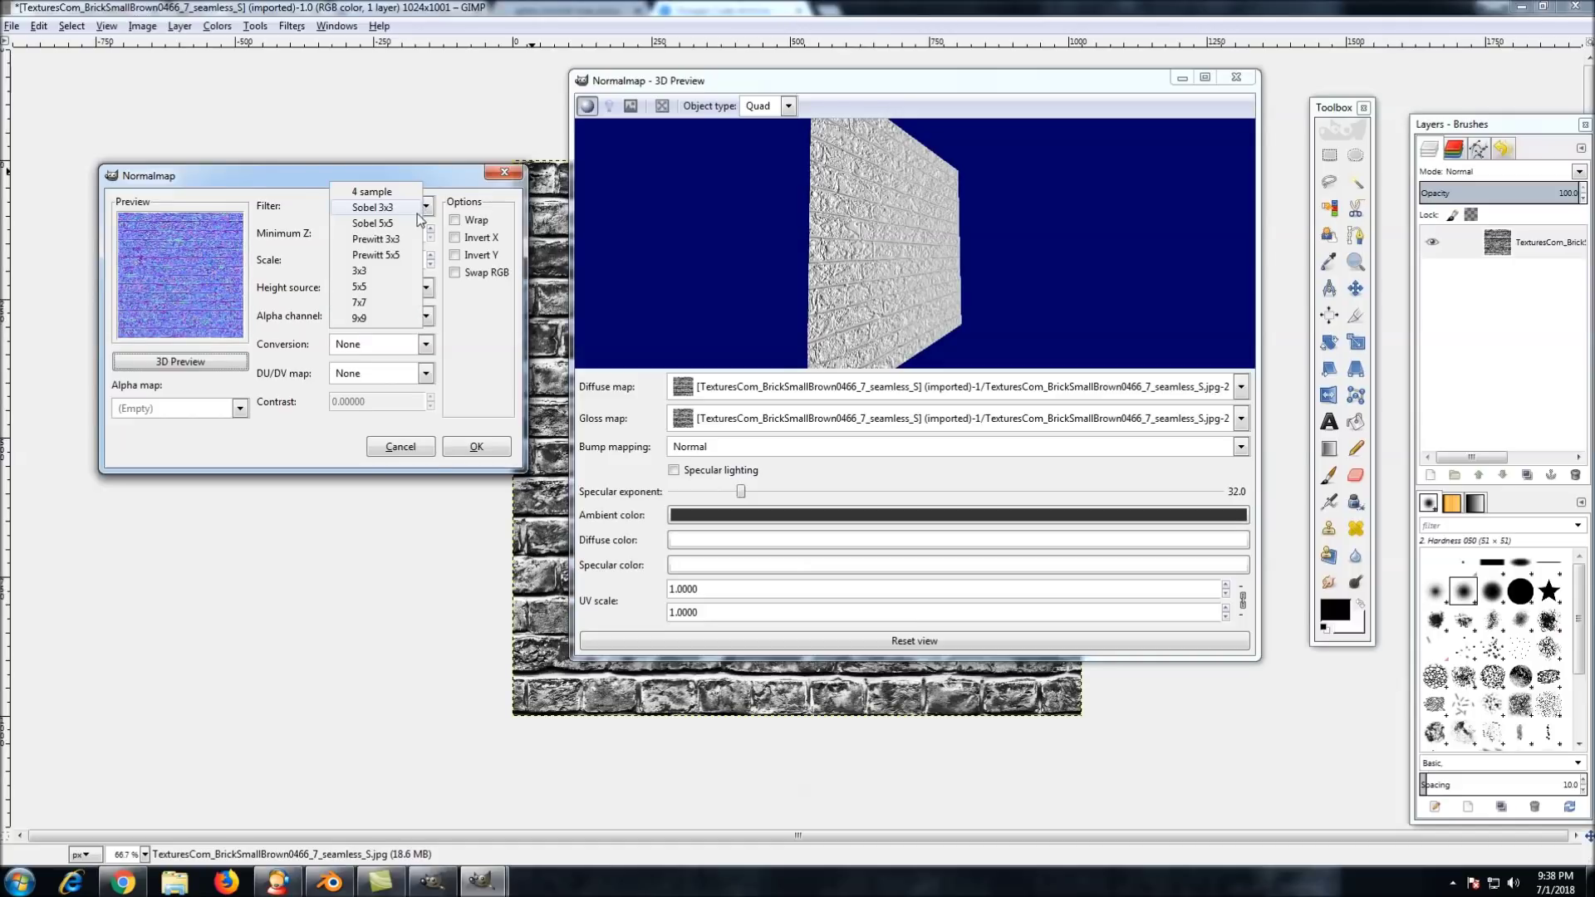
click(412, 224)
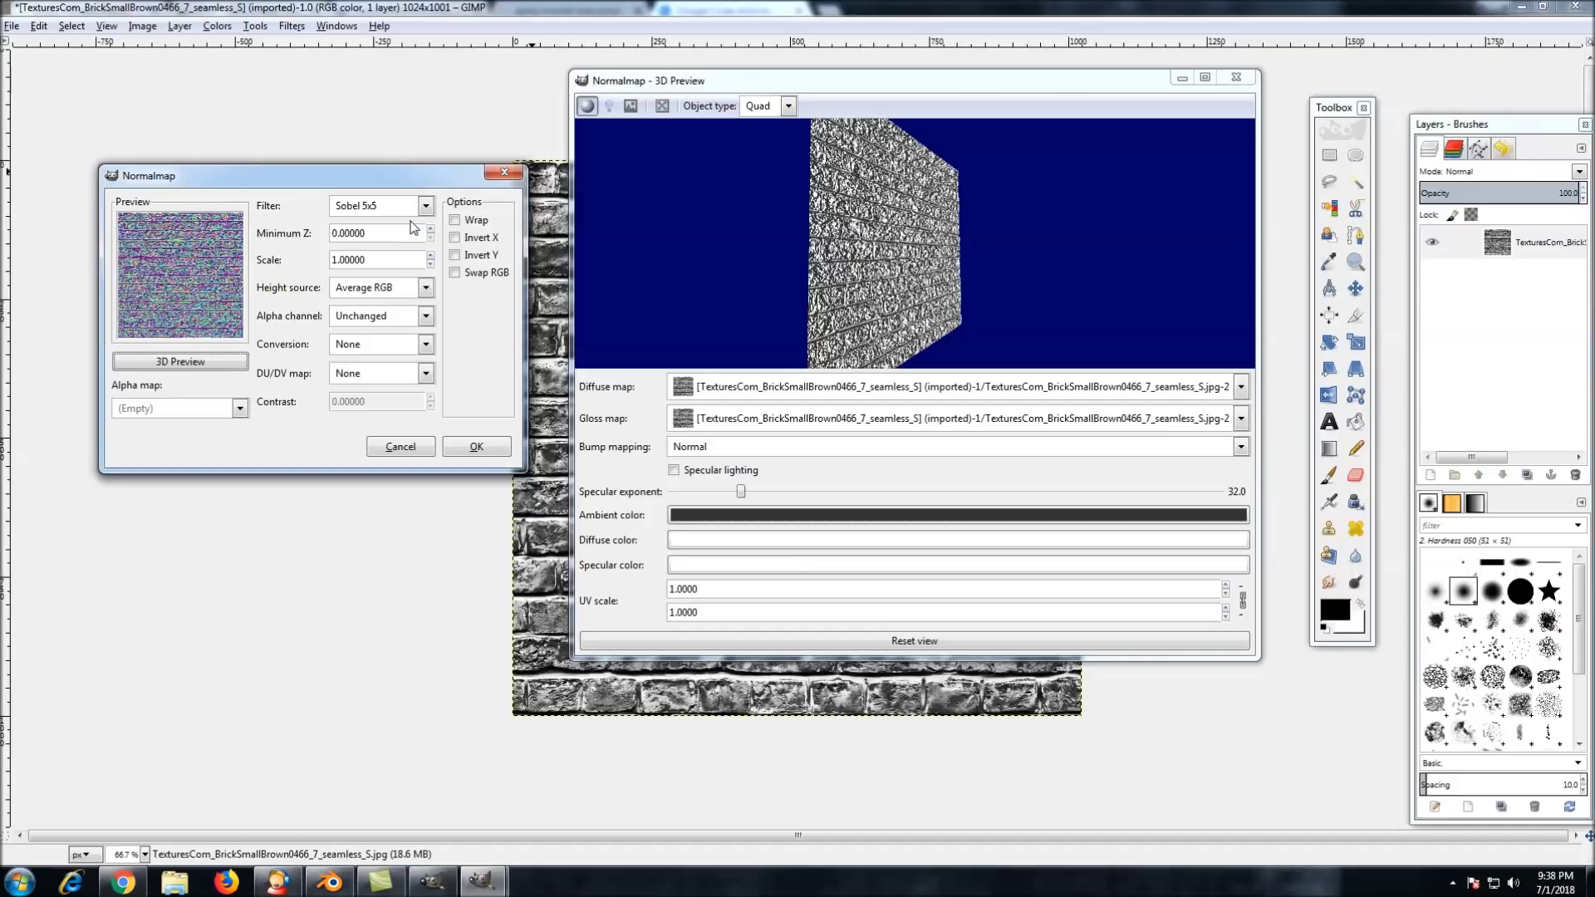
click(425, 207)
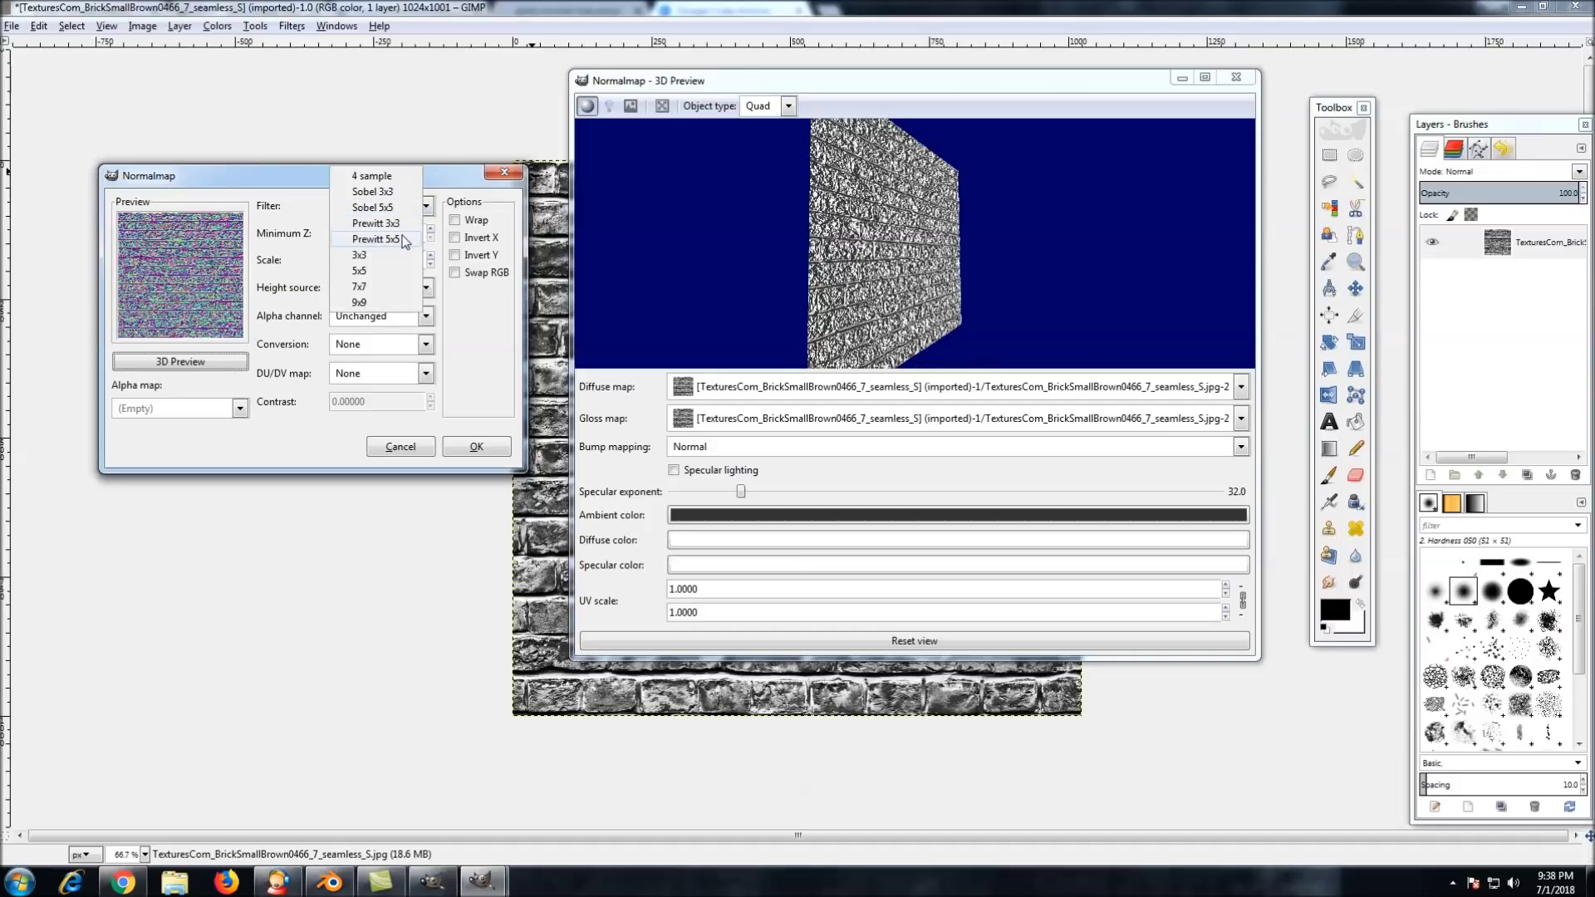
click(402, 237)
click(424, 207)
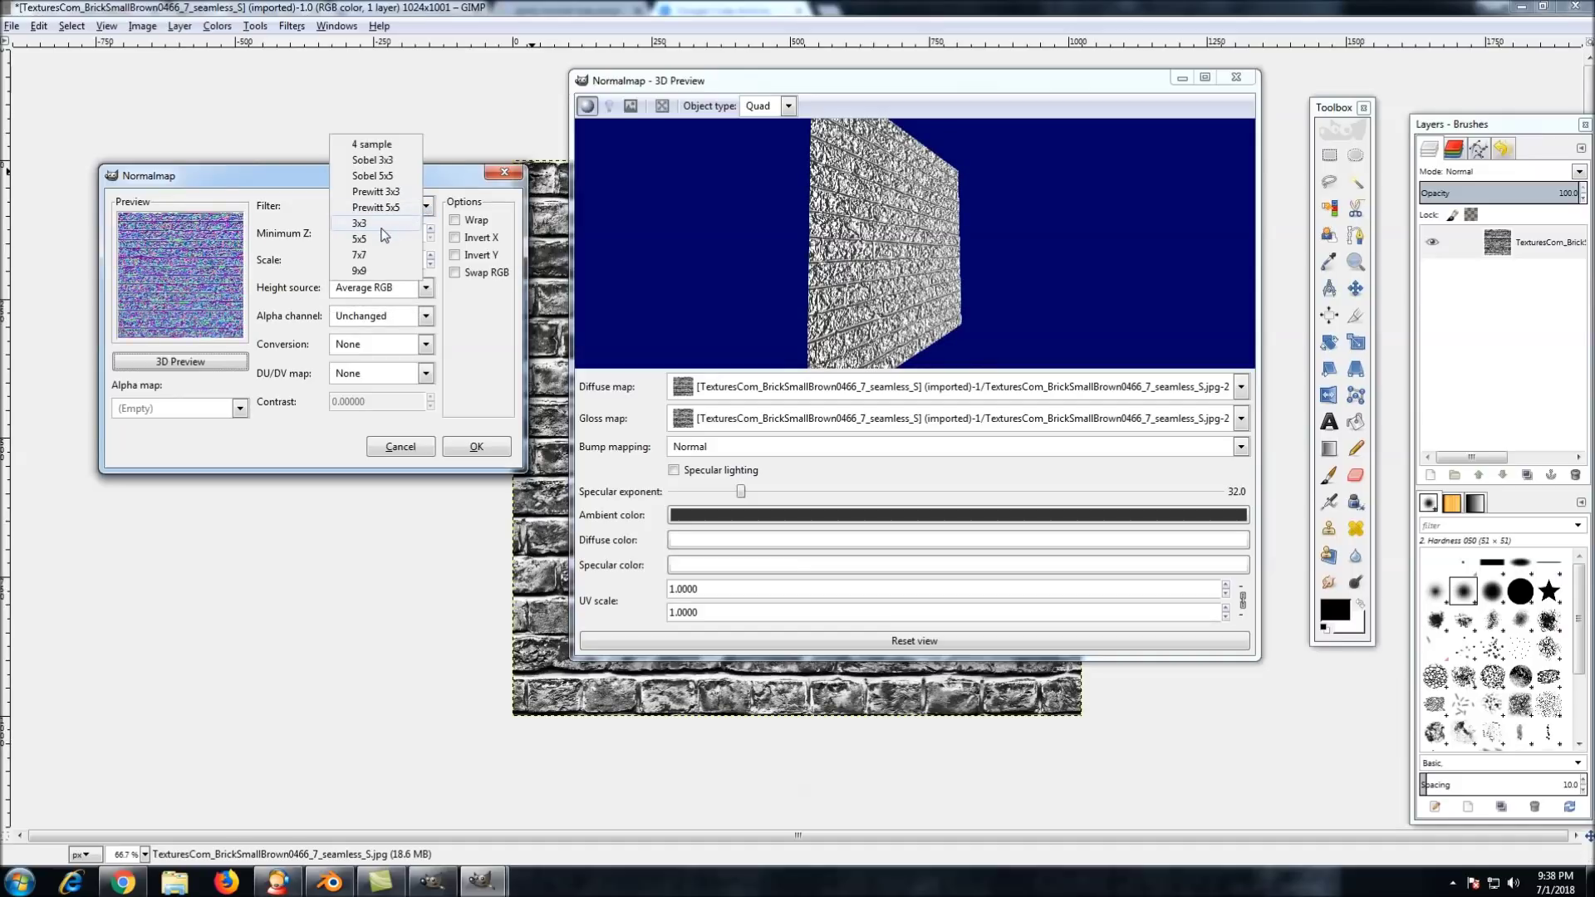
click(399, 229)
click(413, 213)
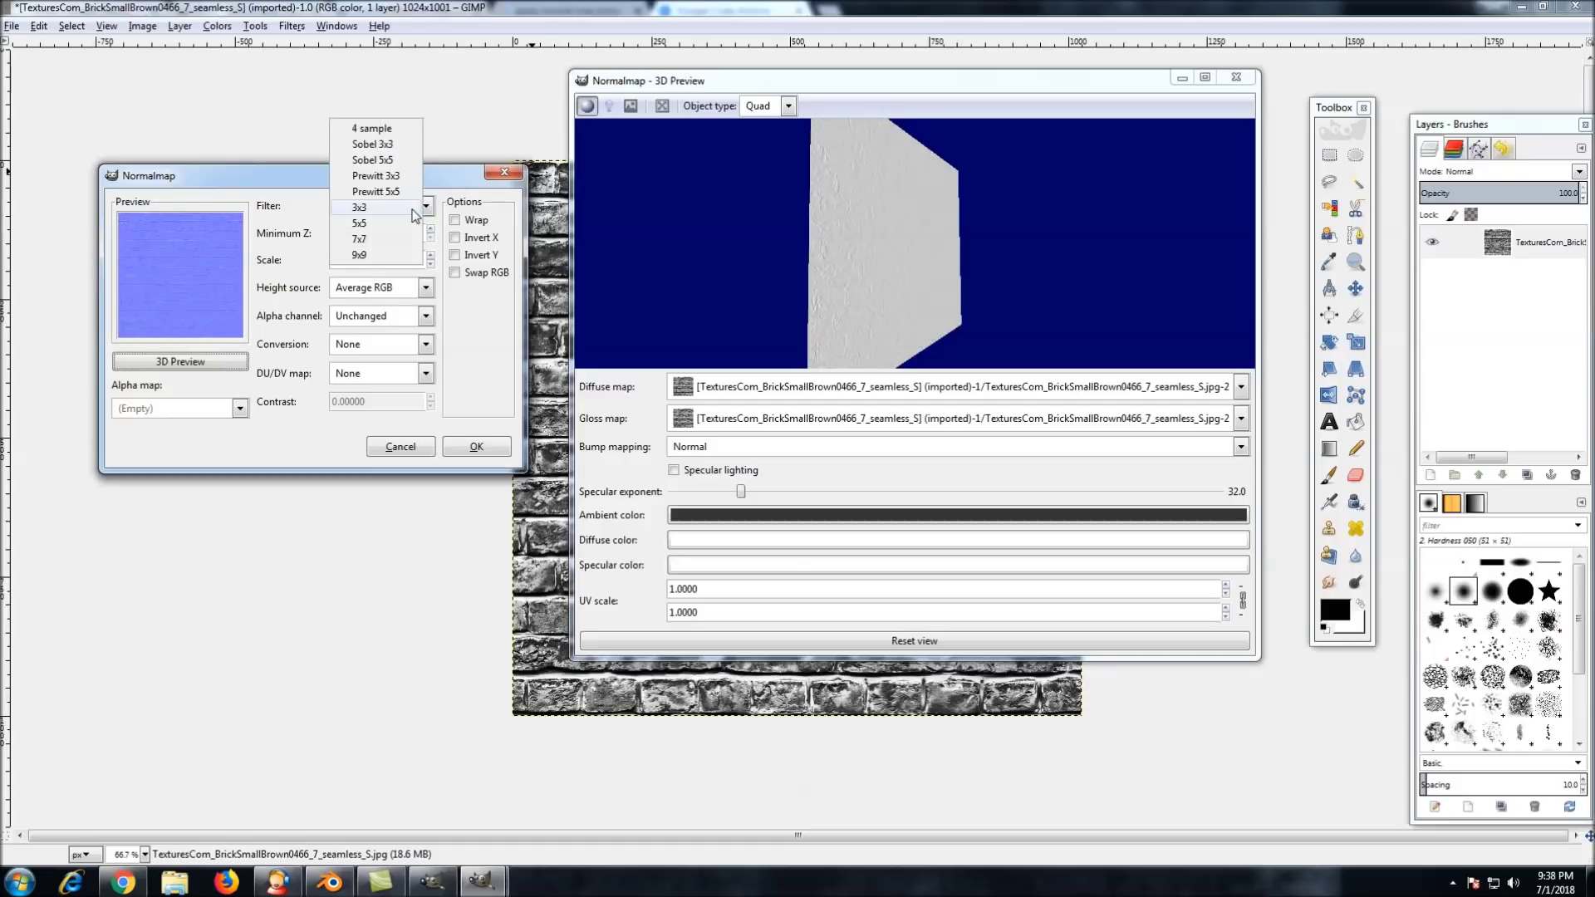
click(395, 126)
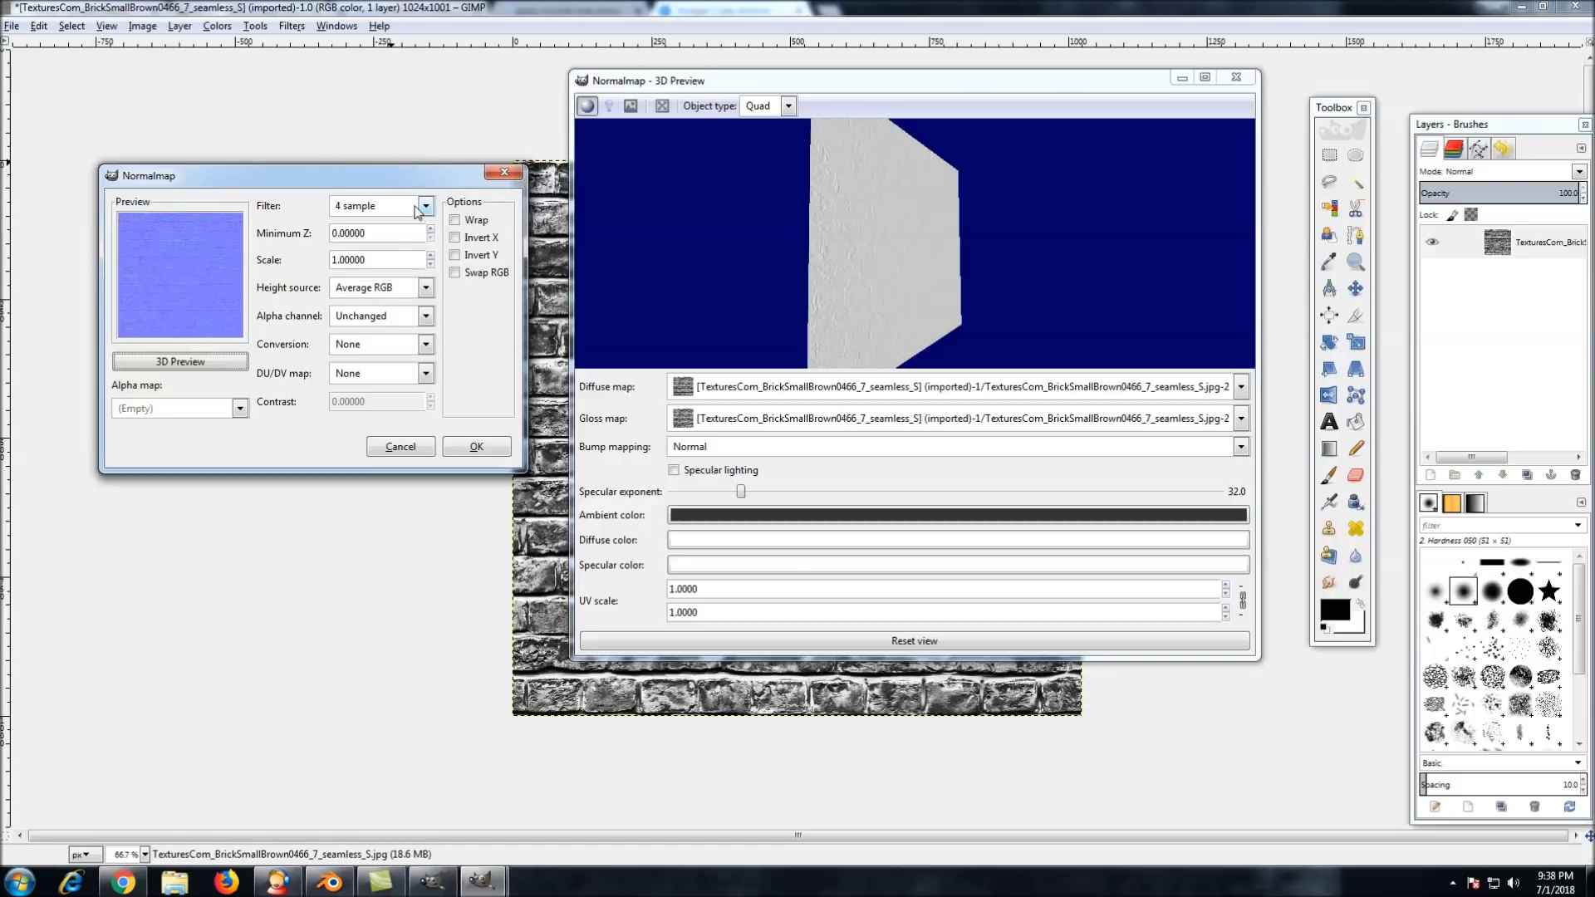
click(417, 212)
click(402, 225)
click(417, 211)
click(383, 257)
click(425, 208)
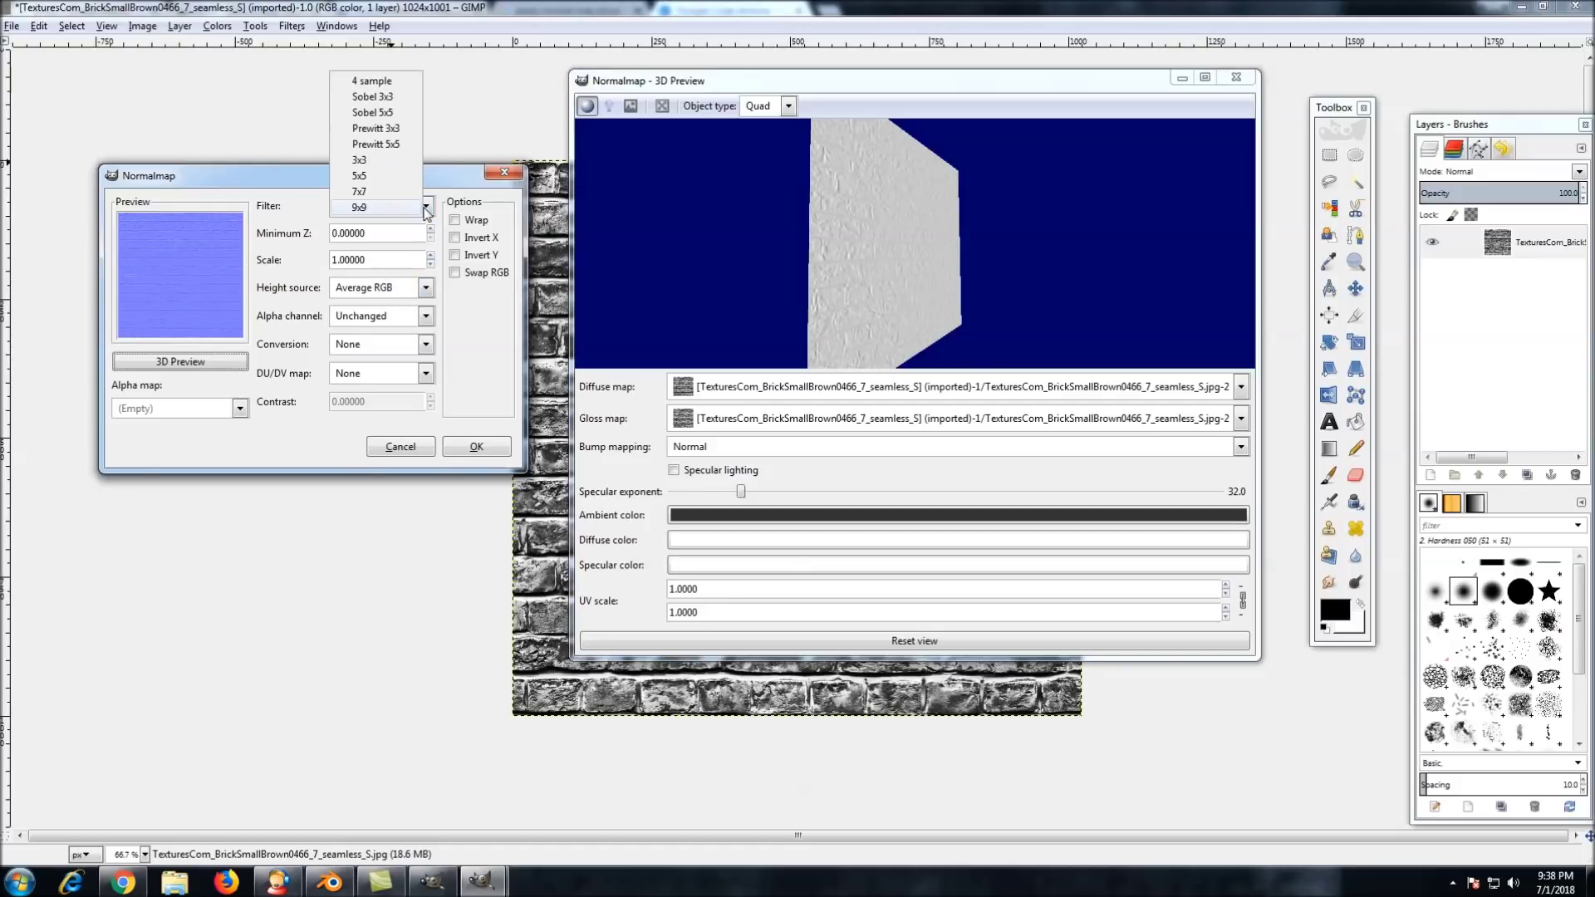
click(371, 81)
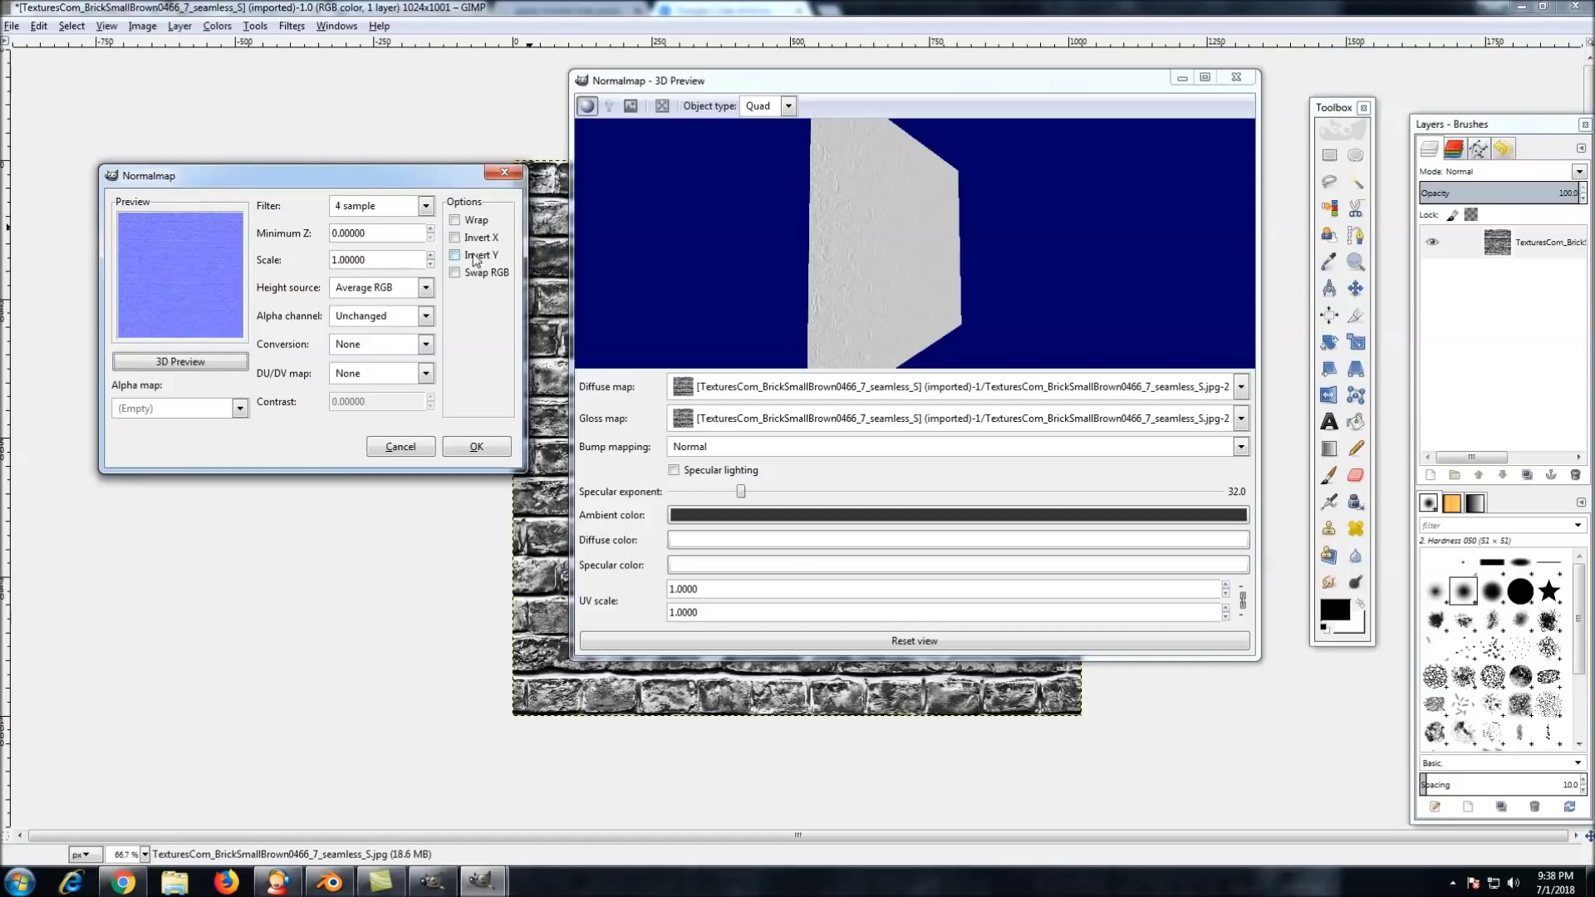
Raise the Normalmap Scale to 6 for deeper brick relief
click(430, 256)
click(431, 256)
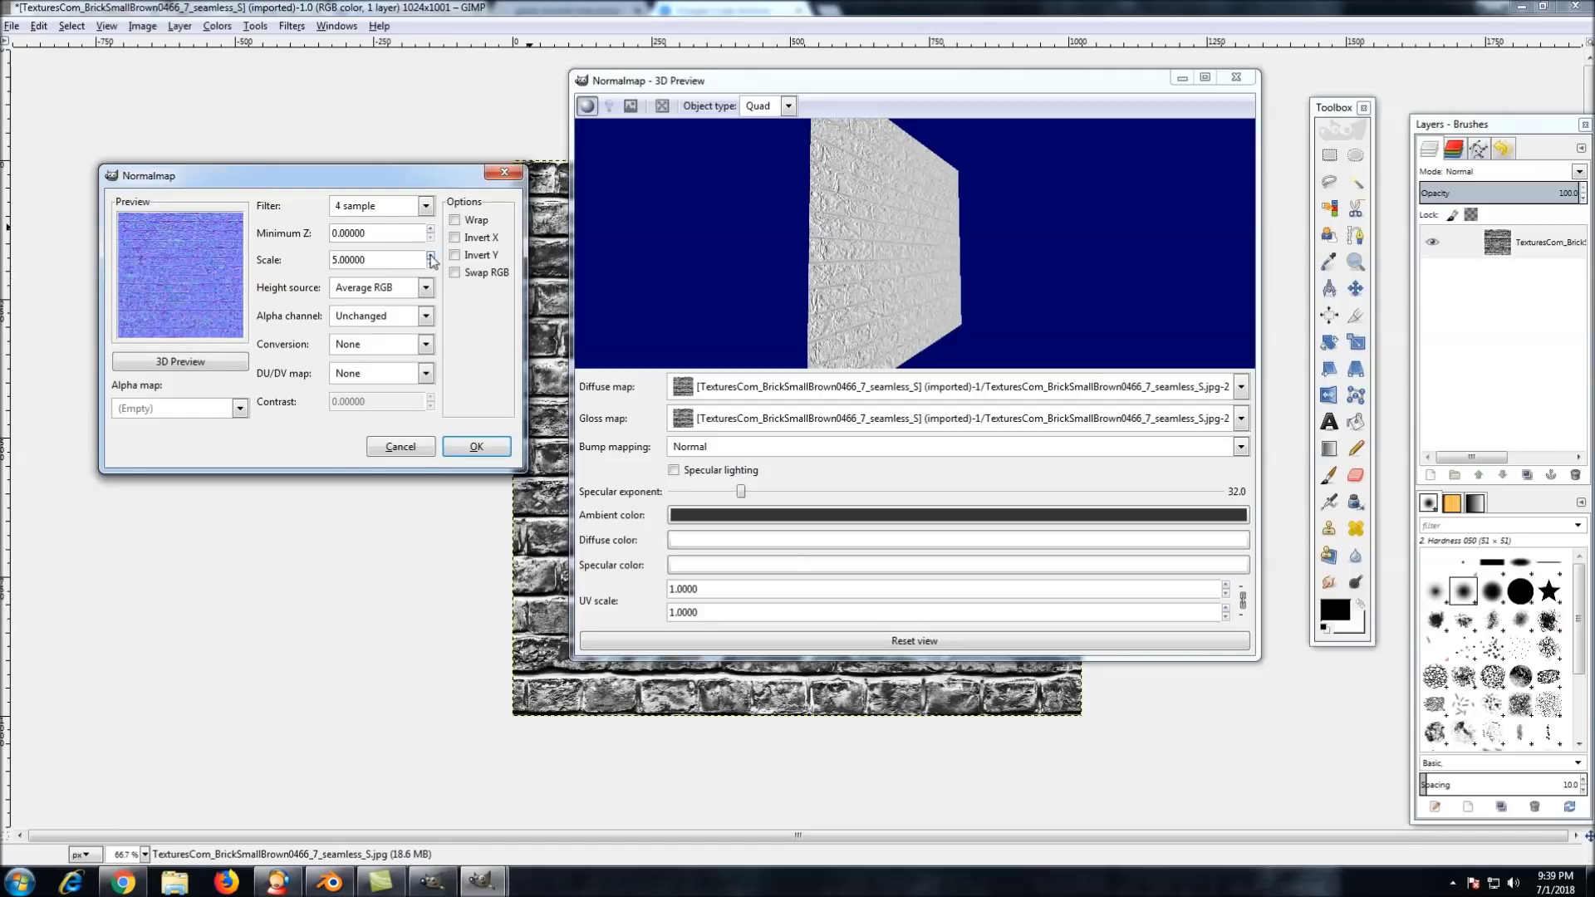
click(430, 255)
Compare Invert X on and off in the 3D preview, finishing with X non-inverted
click(456, 238)
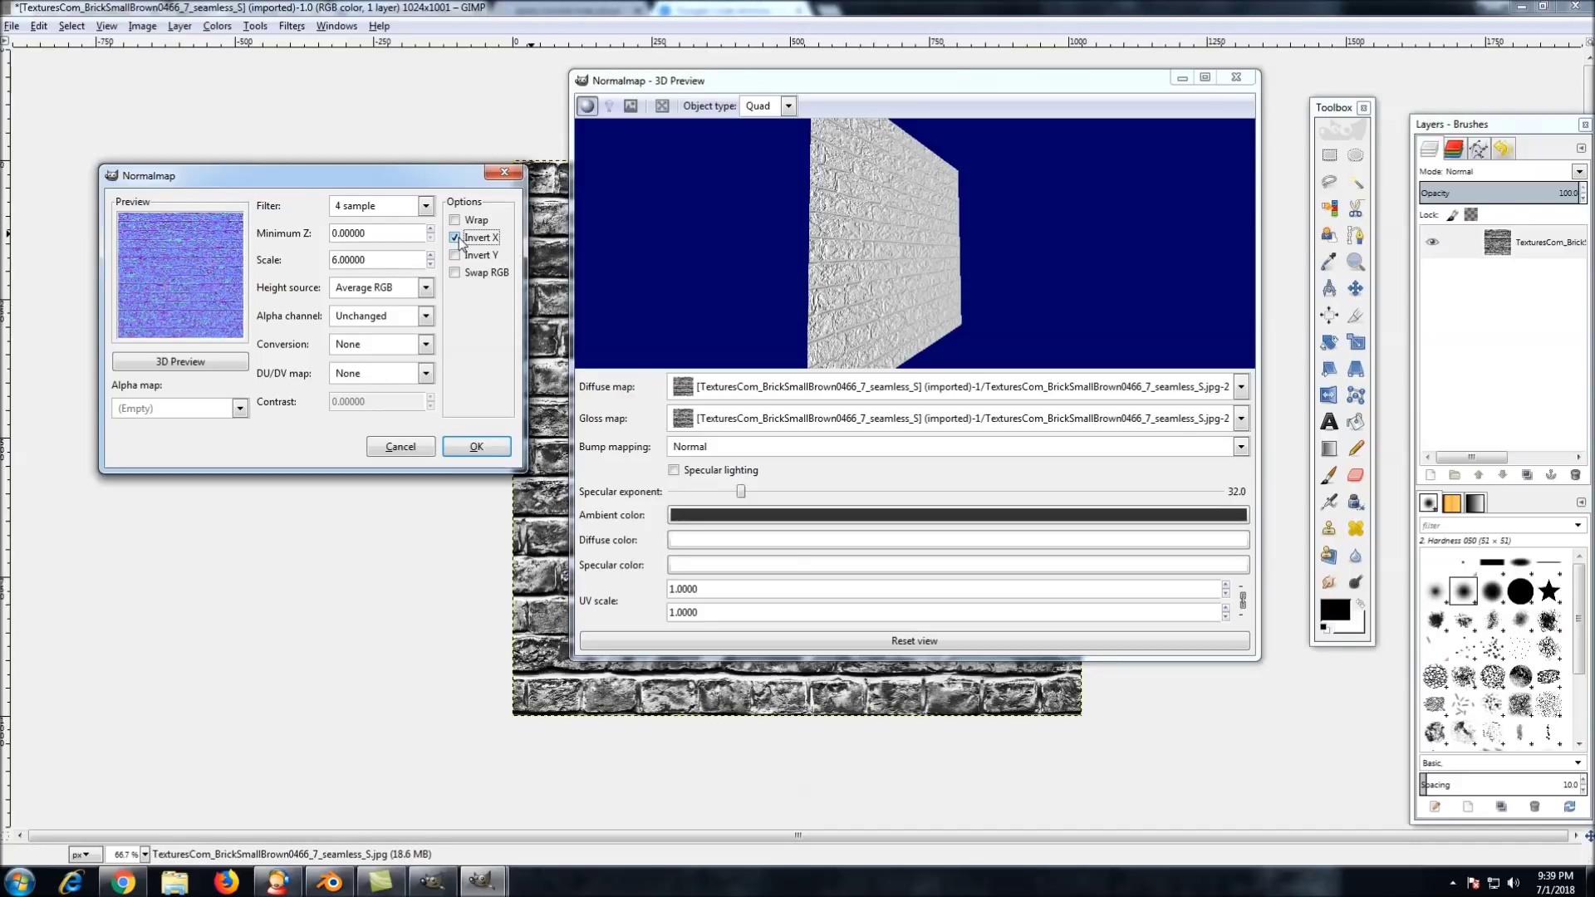
click(461, 240)
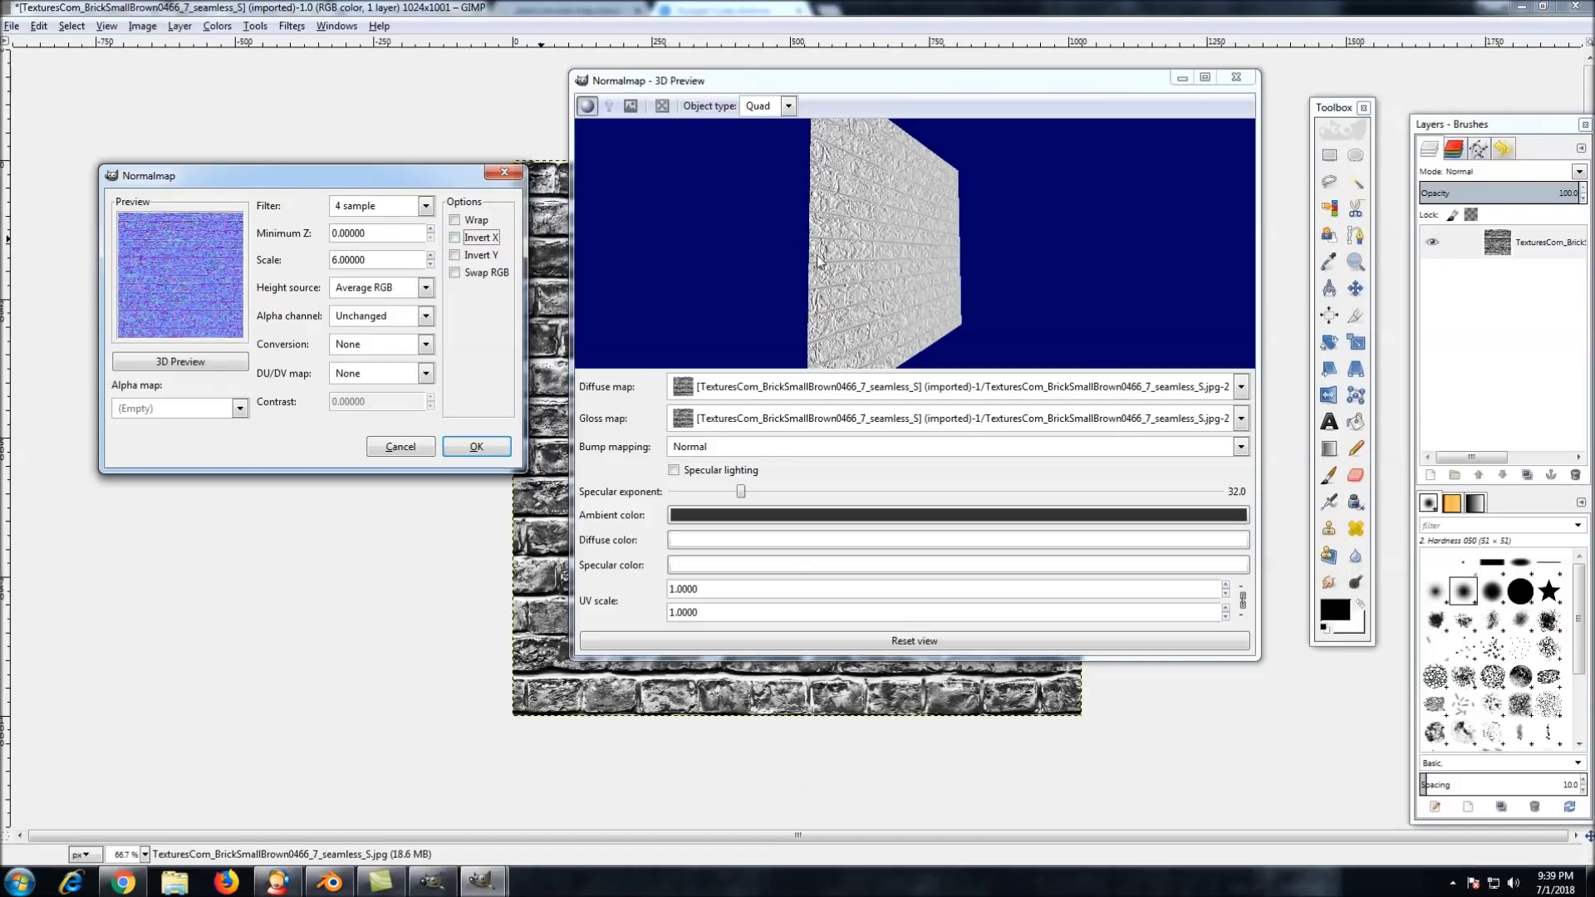
click(455, 239)
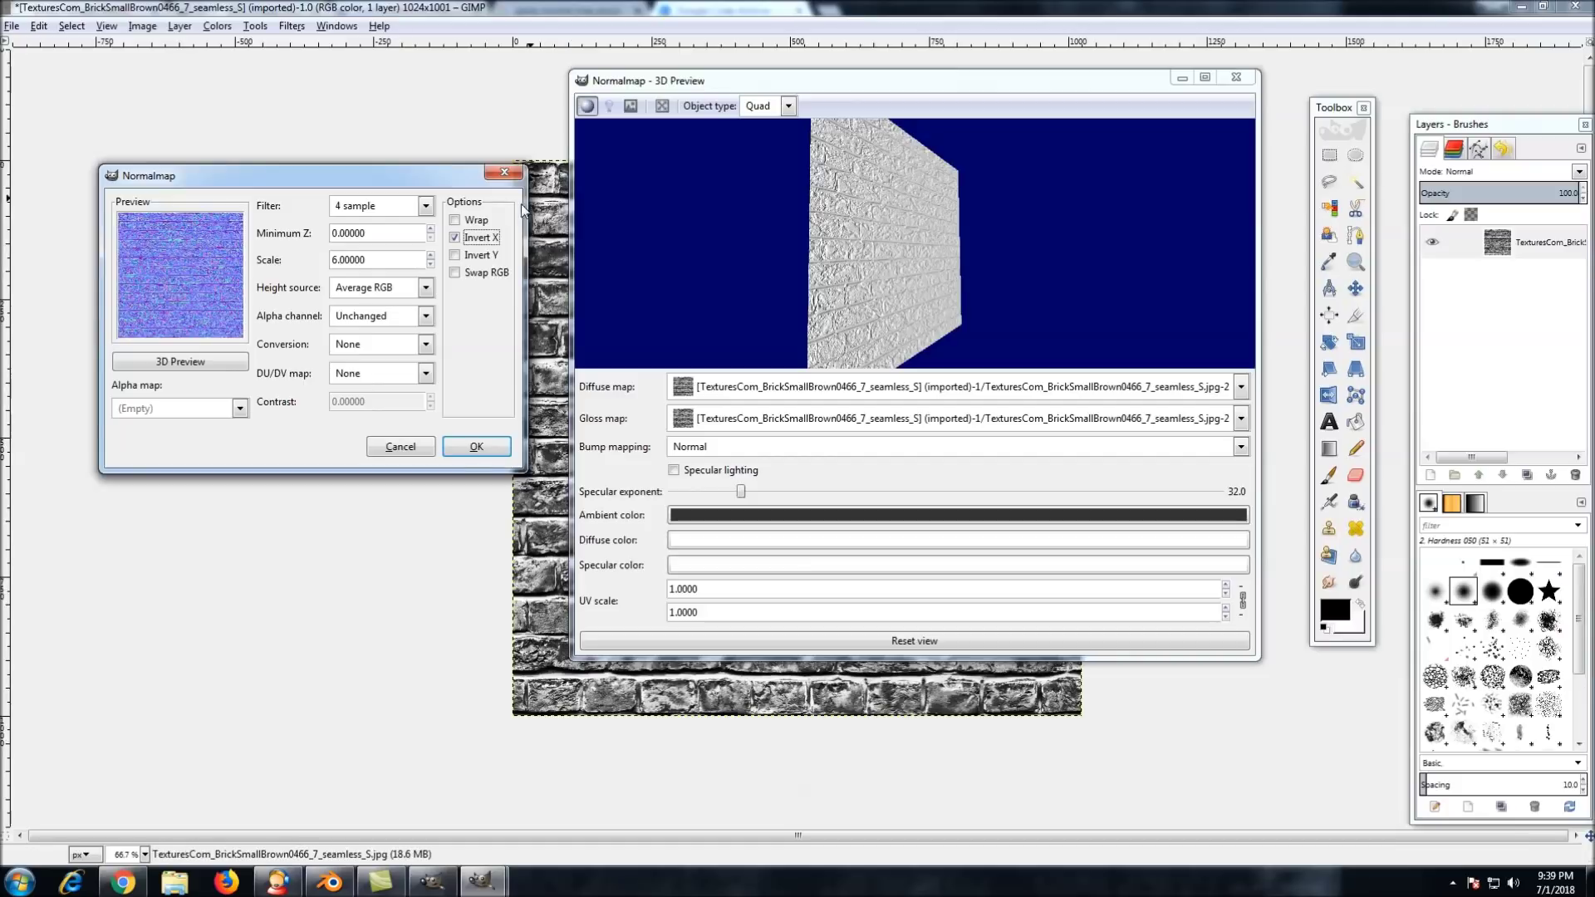
click(455, 238)
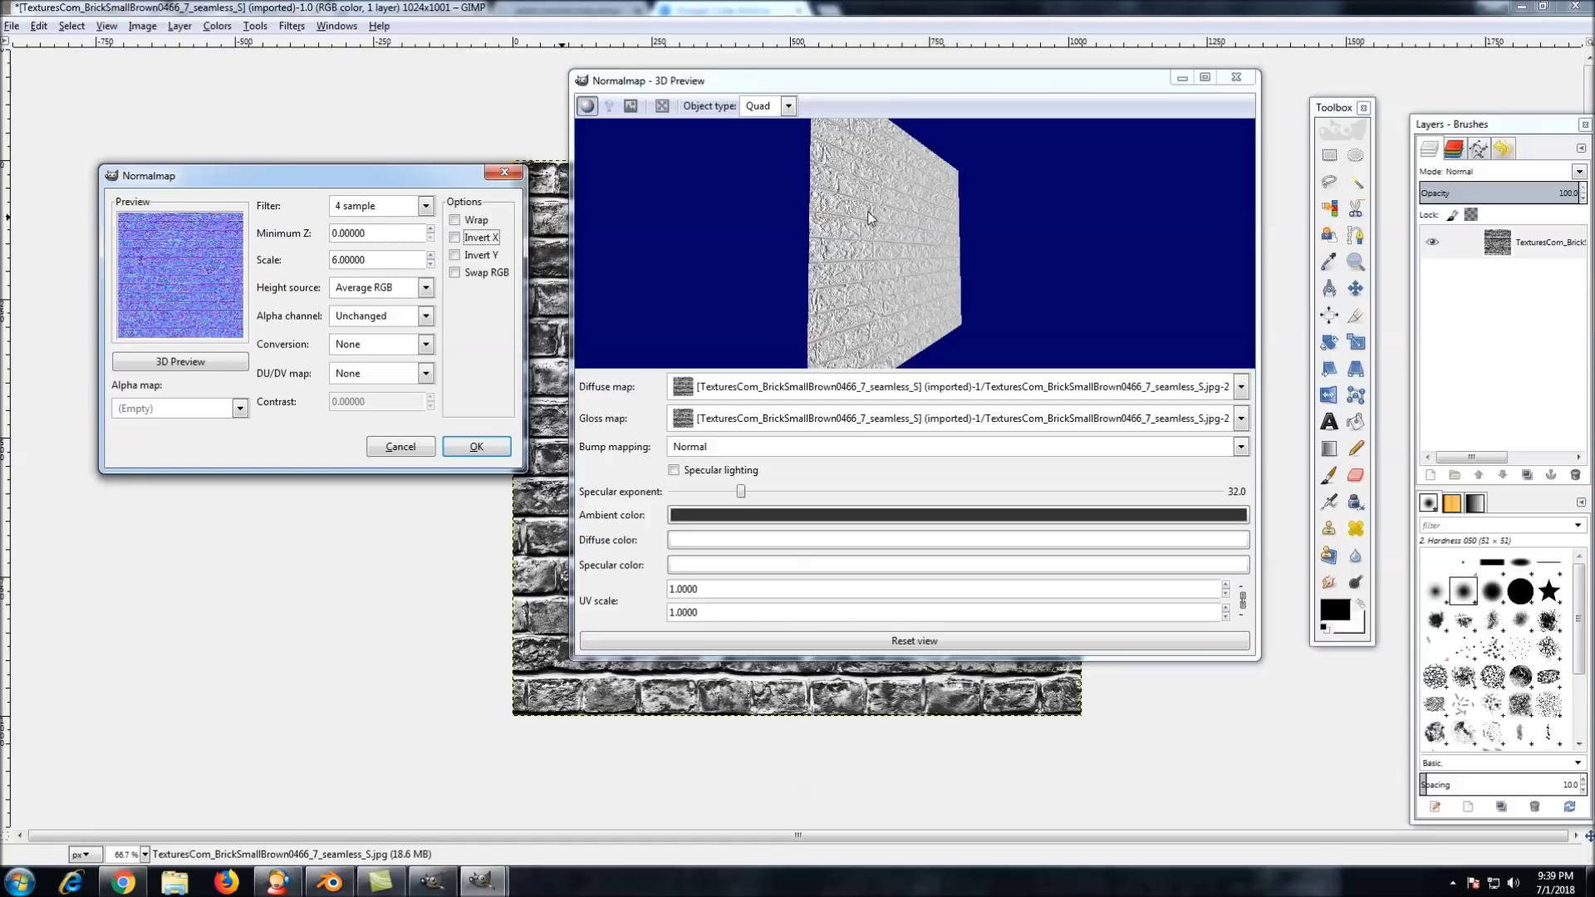
scroll(872, 228, up, 10)
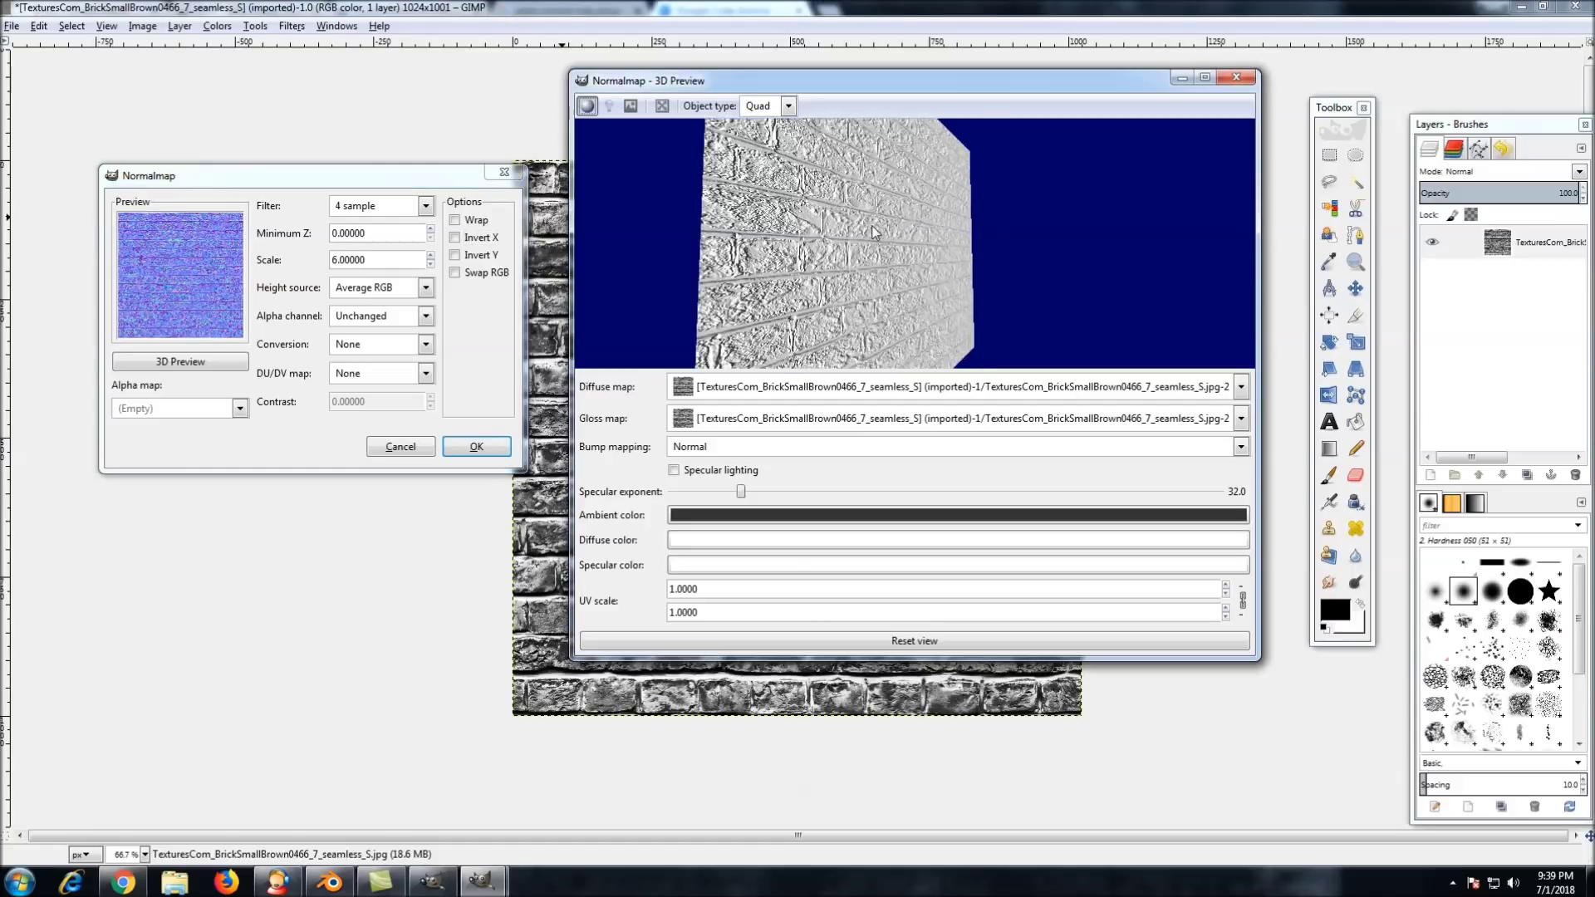
mouse_move(876, 241)
mouse_down()
mouse_move(913, 243)
mouse_move(880, 241)
mouse_up()
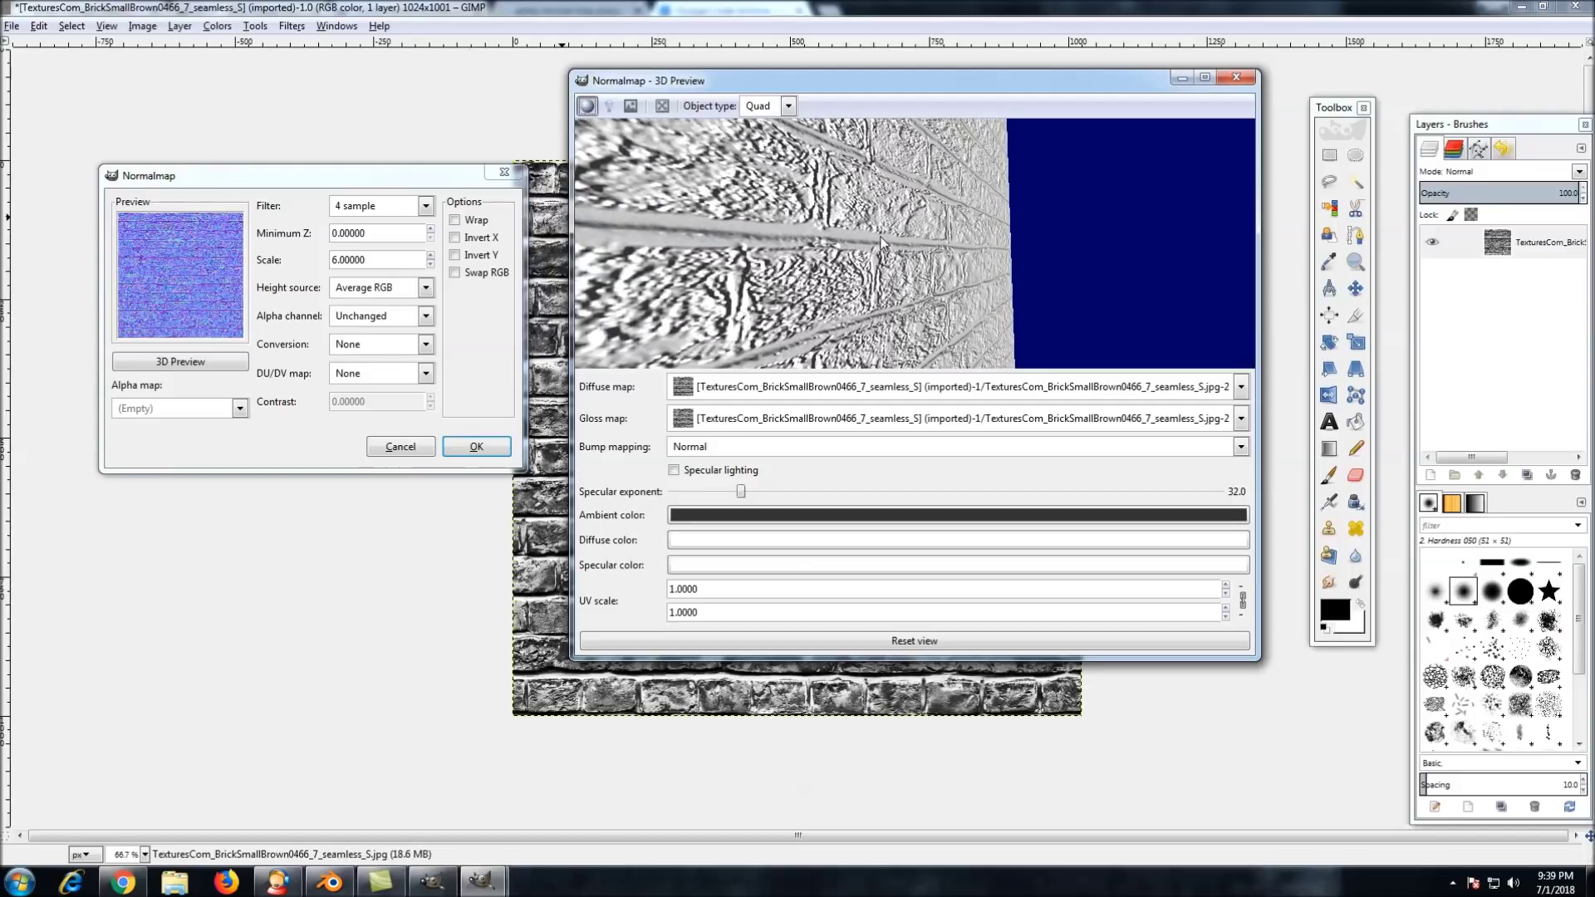
click(455, 238)
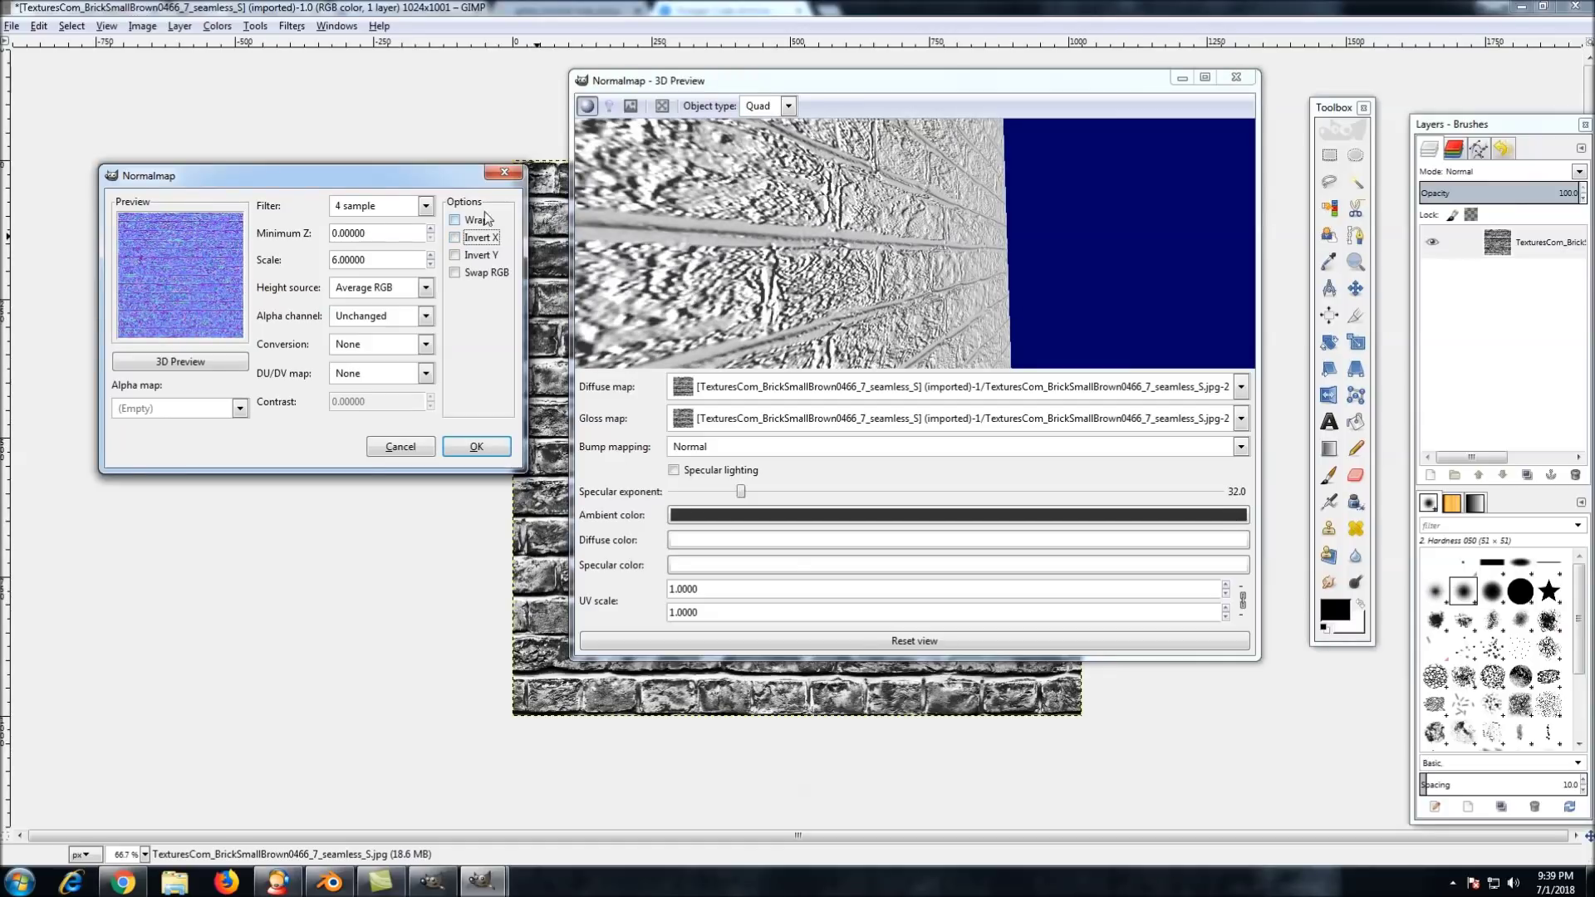
click(461, 238)
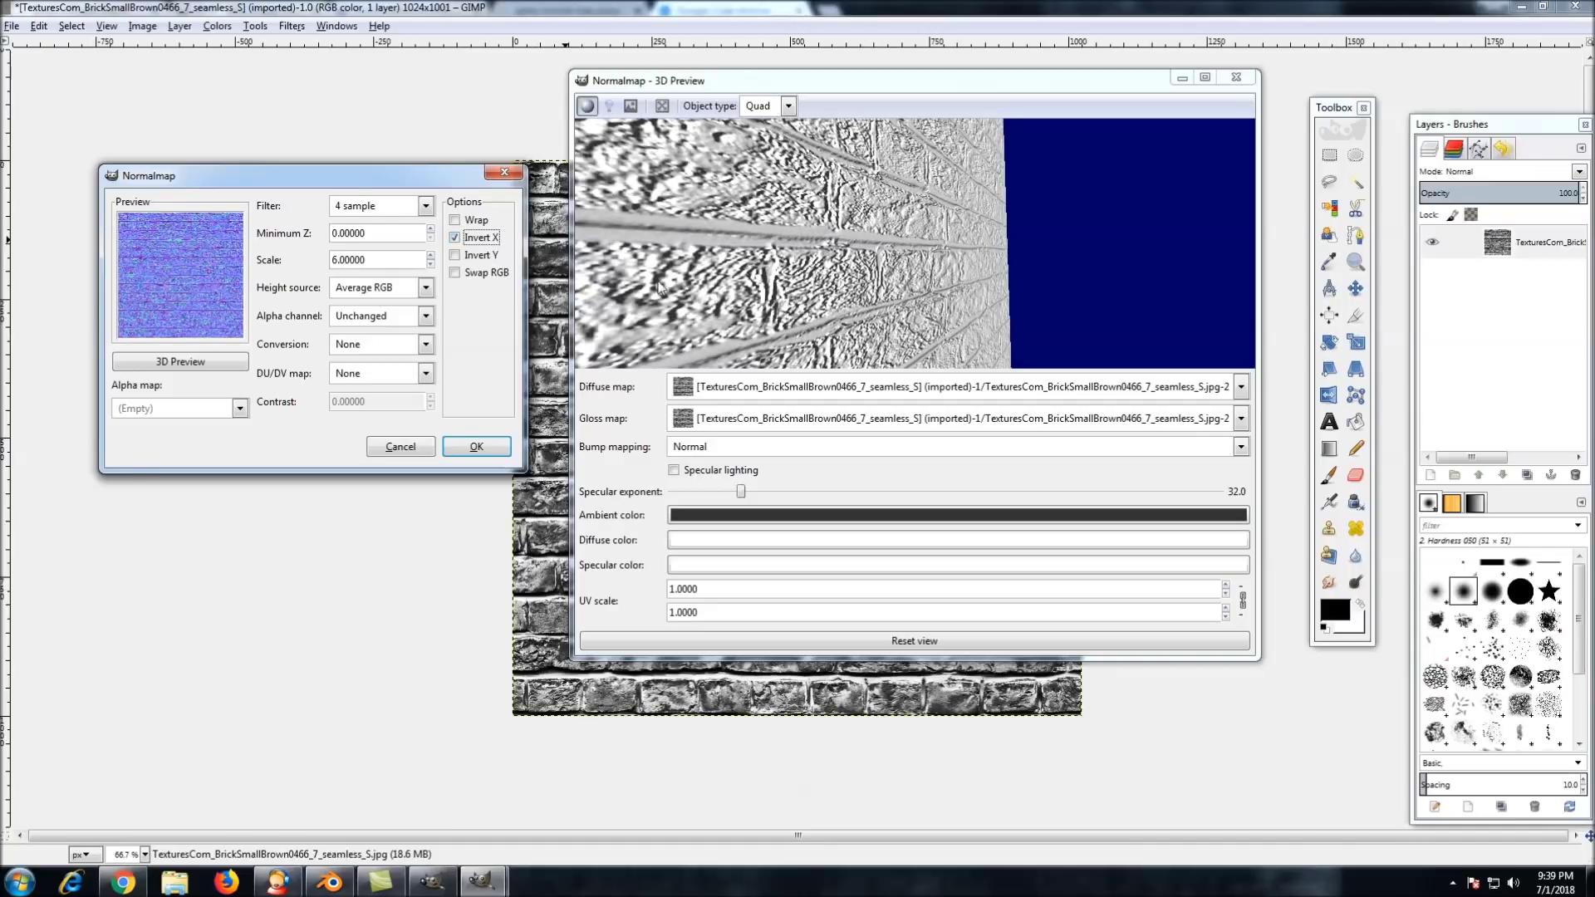
click(454, 238)
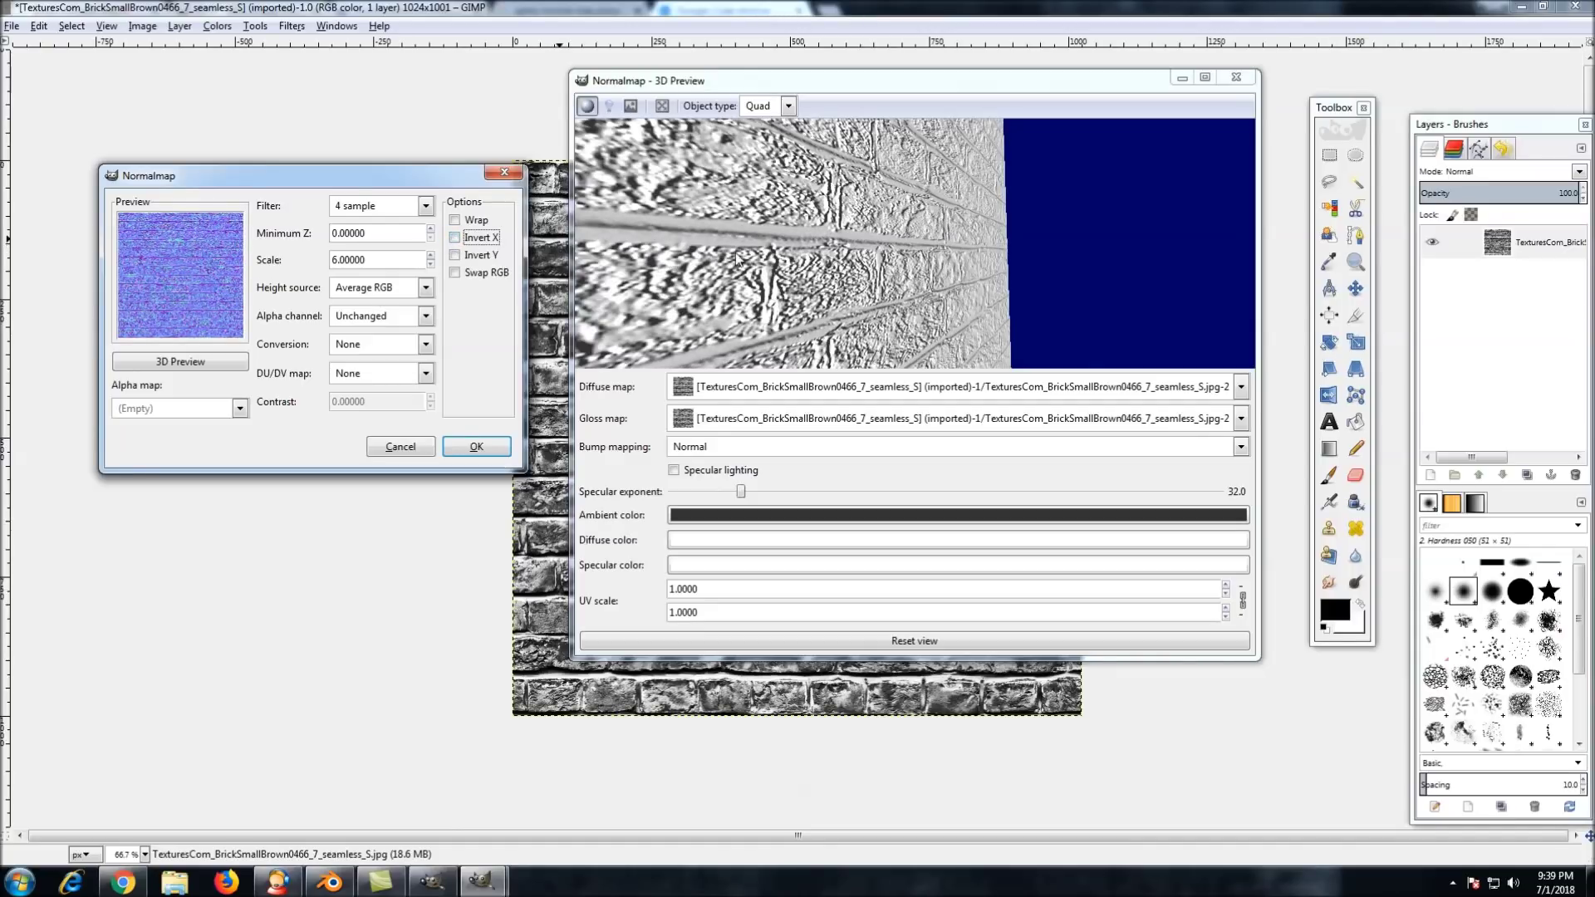
drag(872, 239, 881, 212)
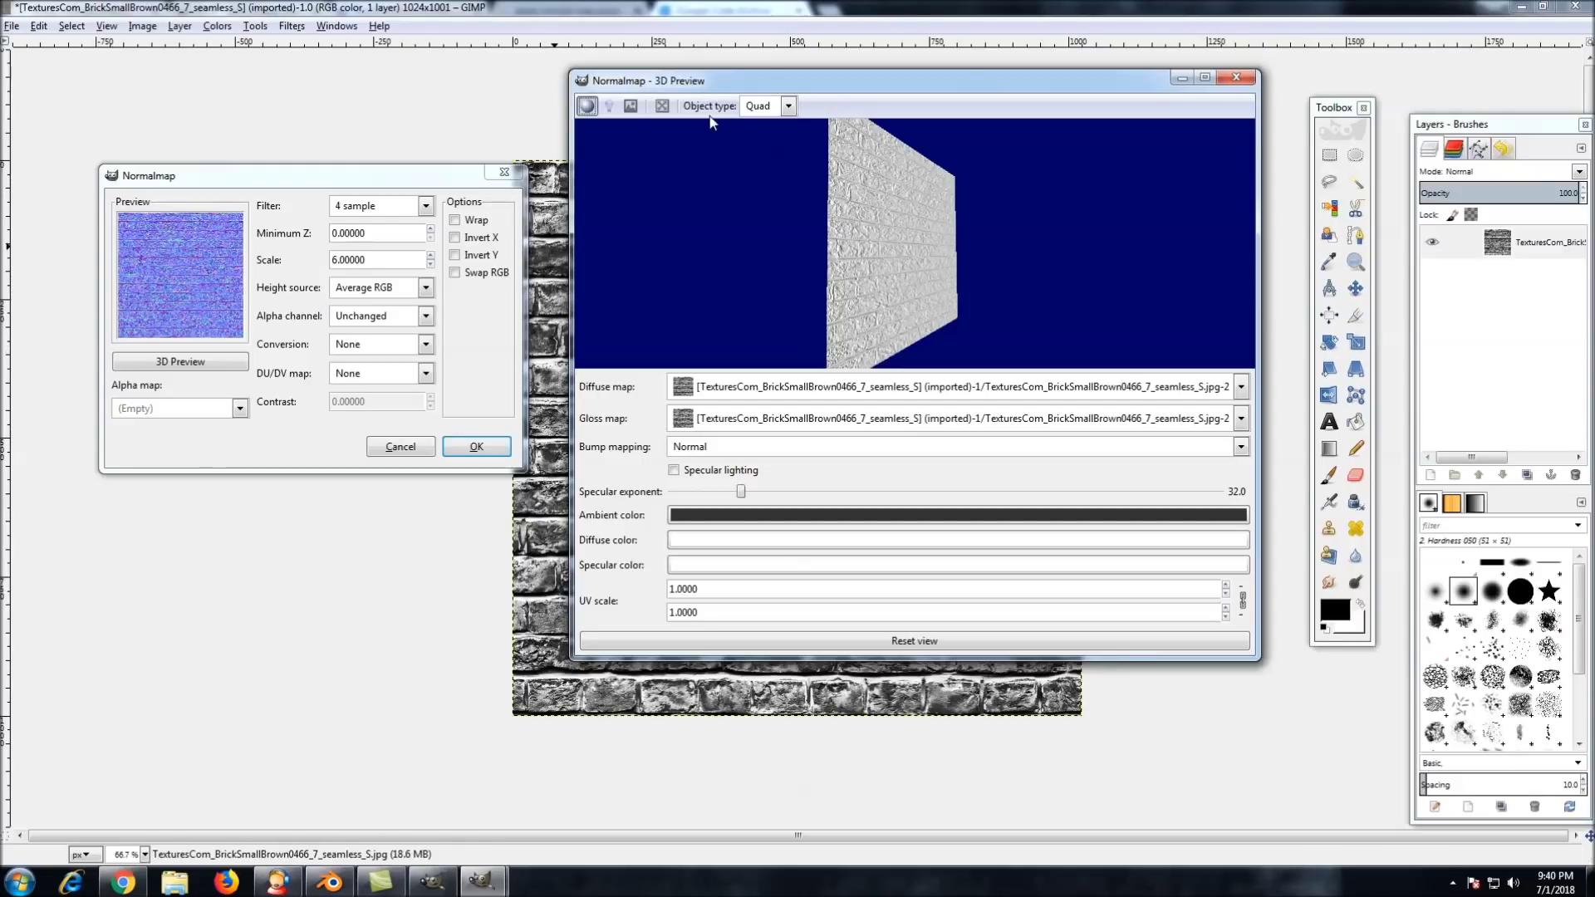
Move the light across the brick quad and turn the quad to a new angle
click(607, 106)
mouse_move(905, 244)
mouse_down()
mouse_move(859, 161)
mouse_move(999, 147)
mouse_move(860, 319)
mouse_move(910, 193)
mouse_move(983, 174)
mouse_move(980, 157)
mouse_move(1006, 143)
mouse_up()
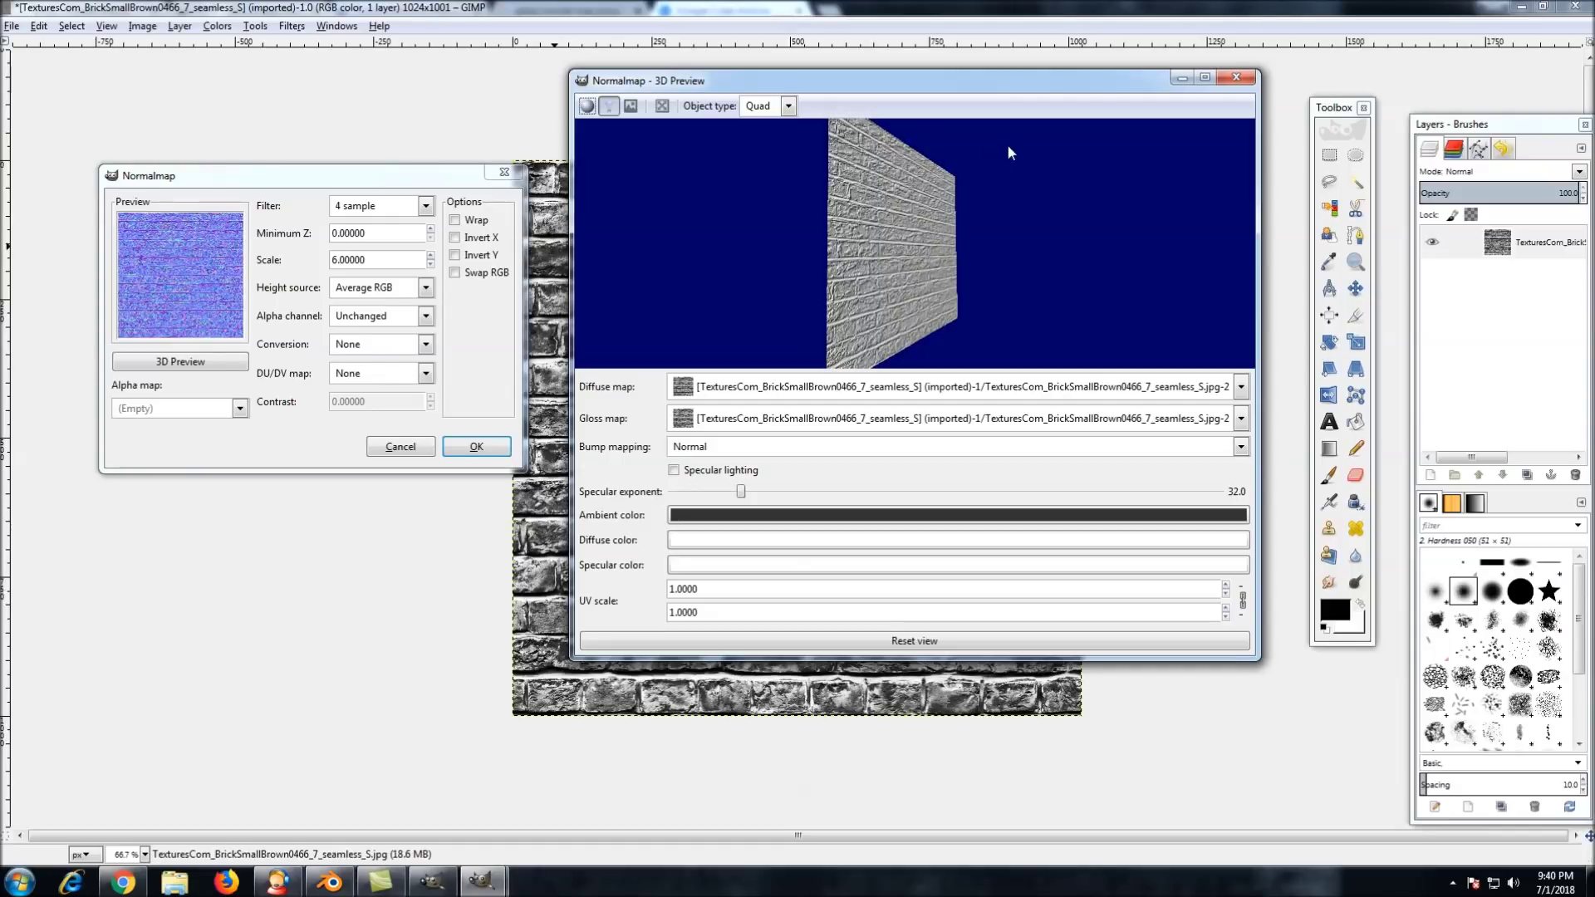
click(634, 108)
mouse_move(1046, 246)
mouse_down()
mouse_move(954, 242)
mouse_move(1023, 247)
mouse_up()
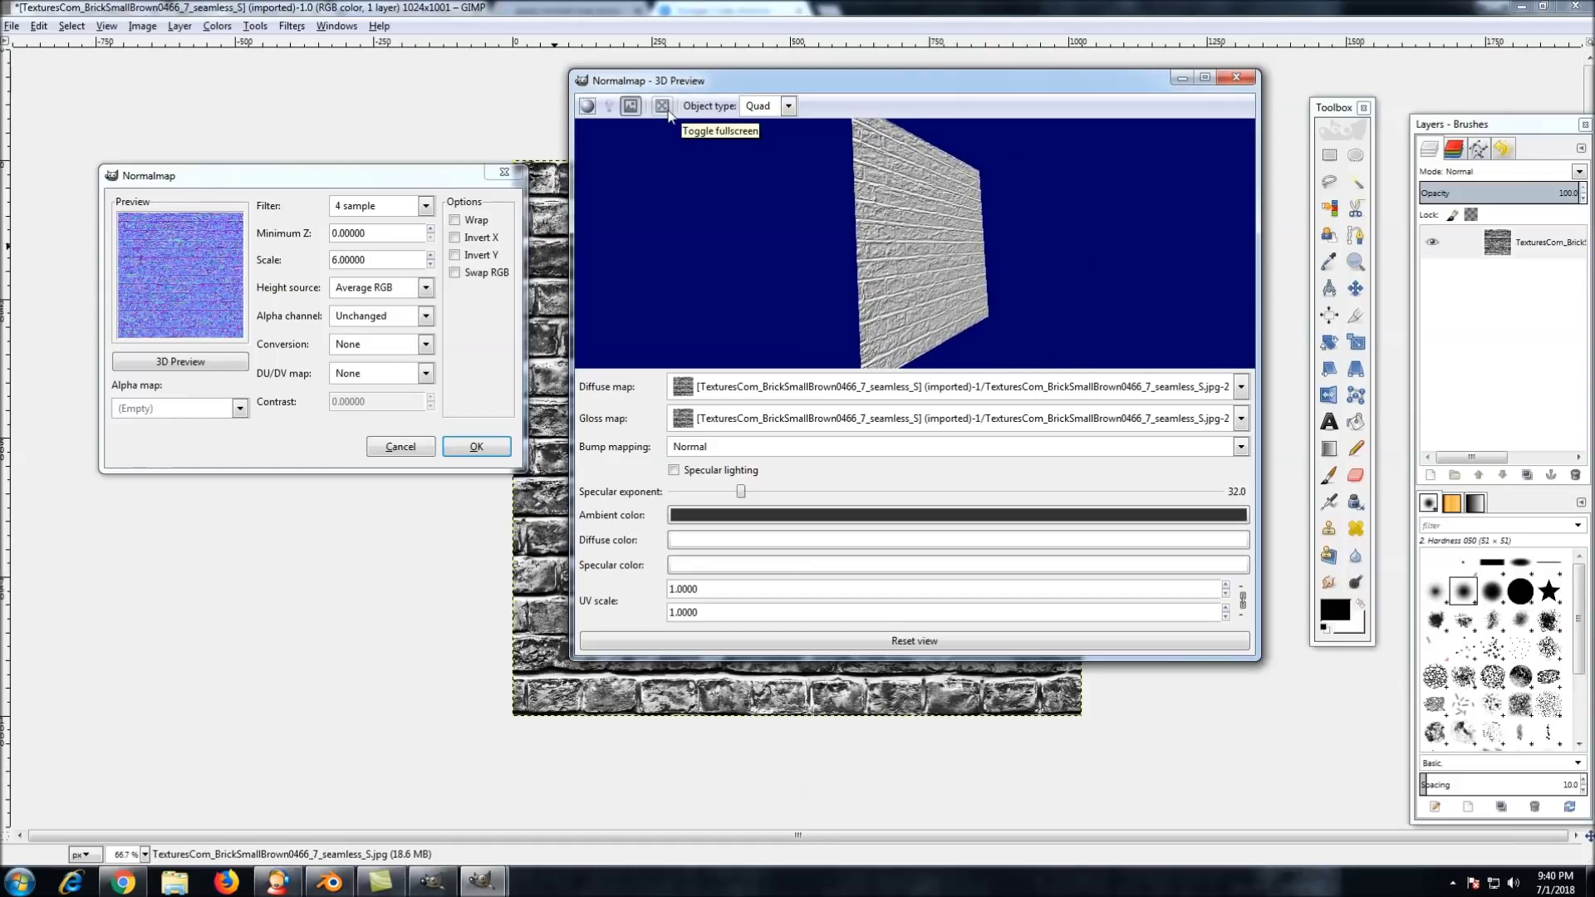
Set the preview object to Sphere, spin it, and turn on specular lighting
click(786, 108)
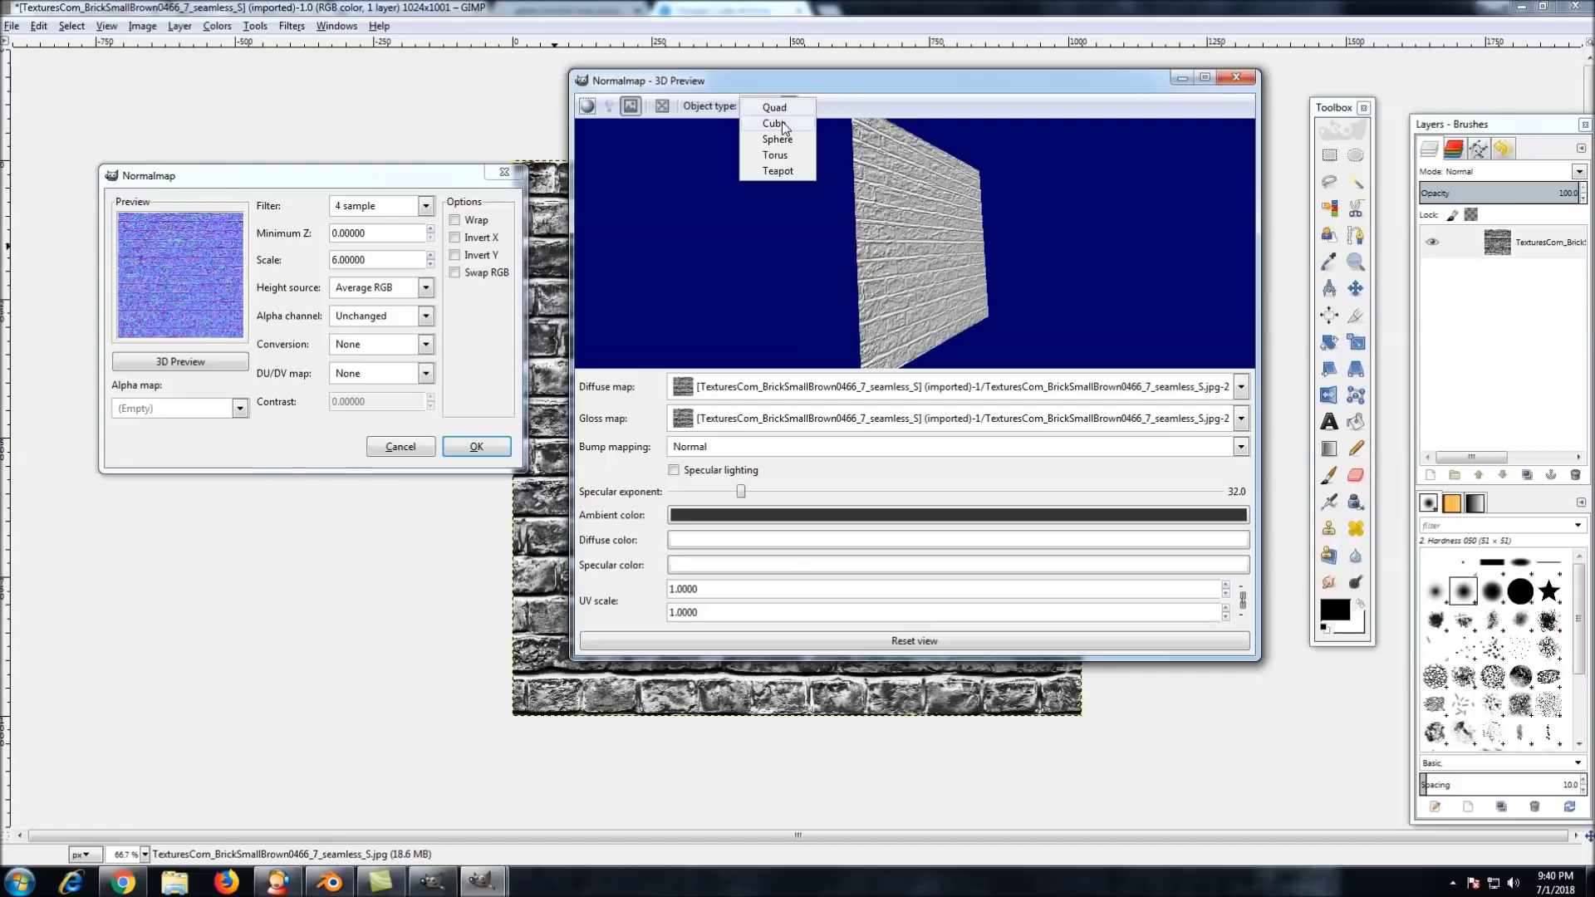
click(781, 123)
click(785, 107)
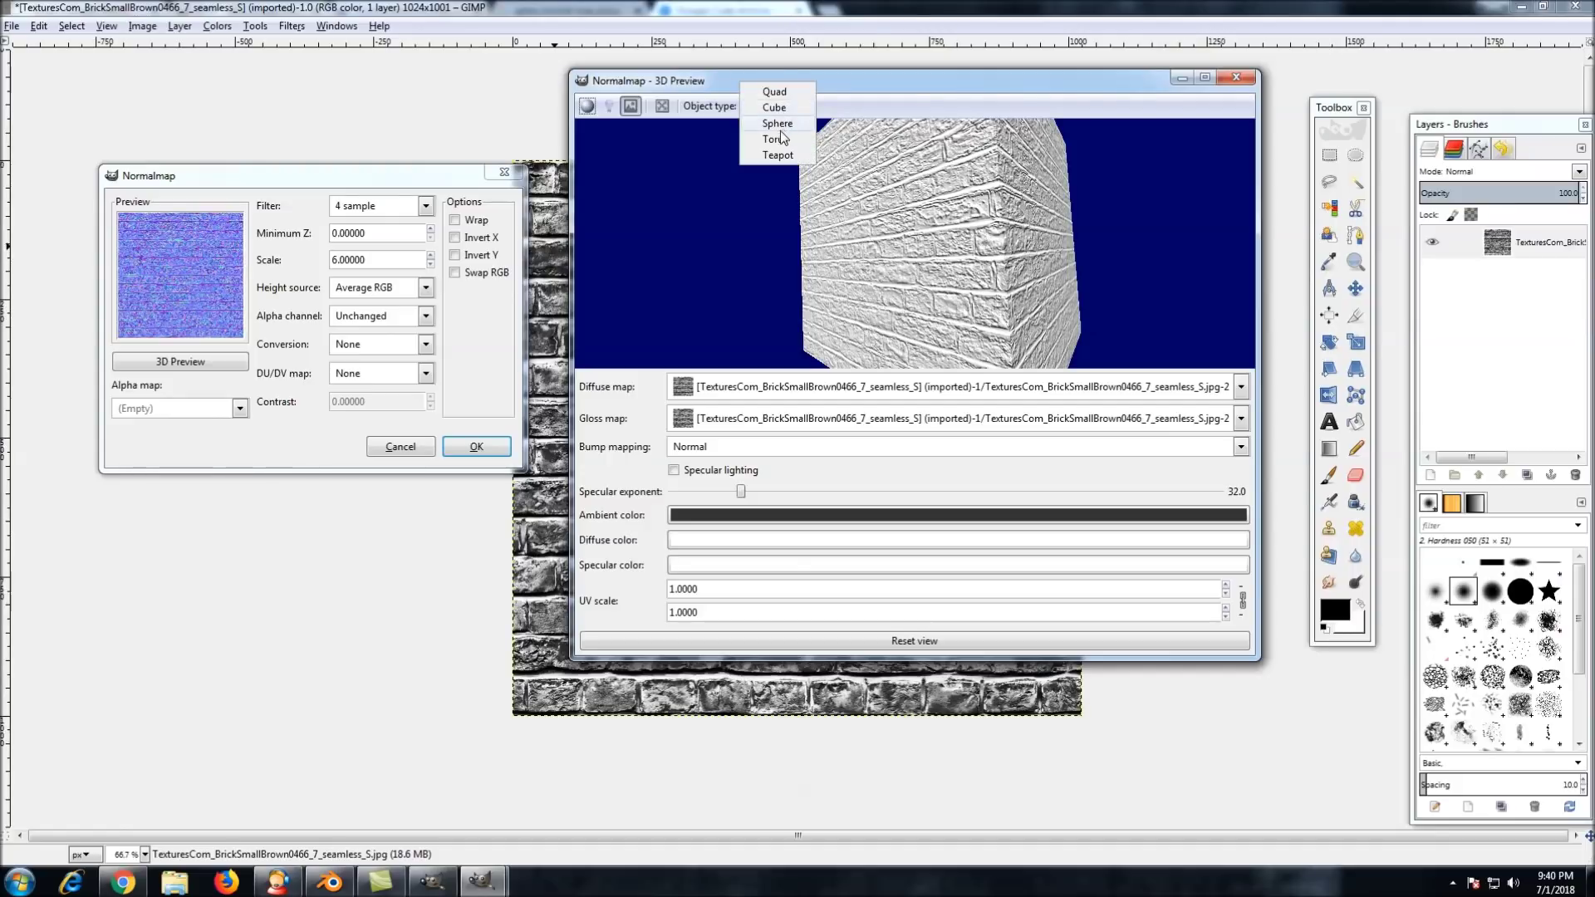
click(780, 125)
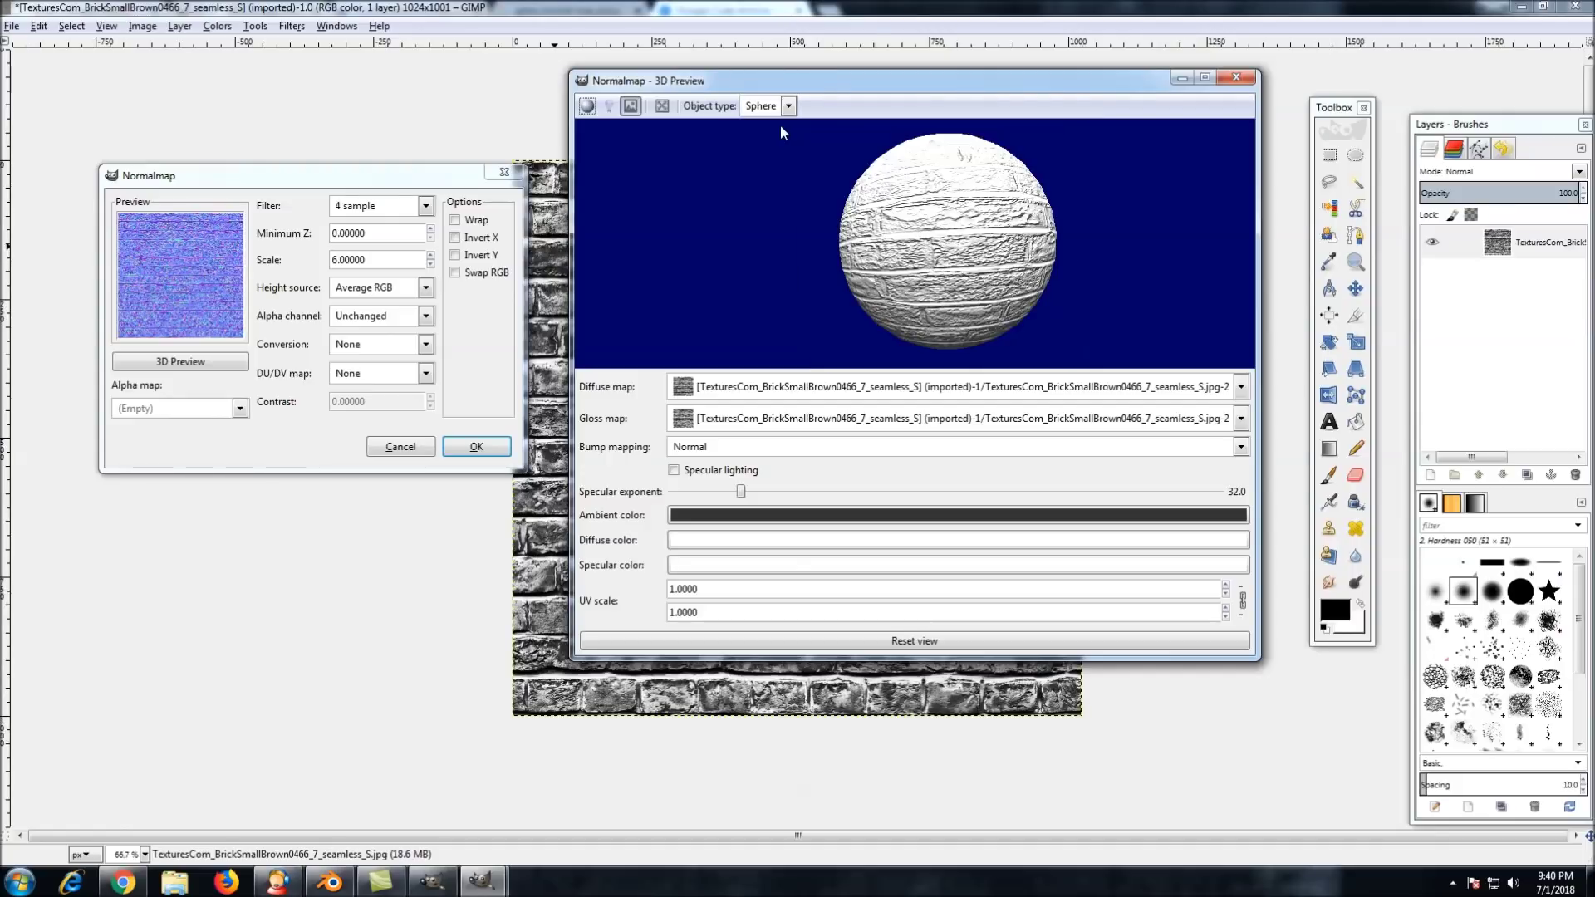
click(588, 105)
drag(941, 233, 941, 190)
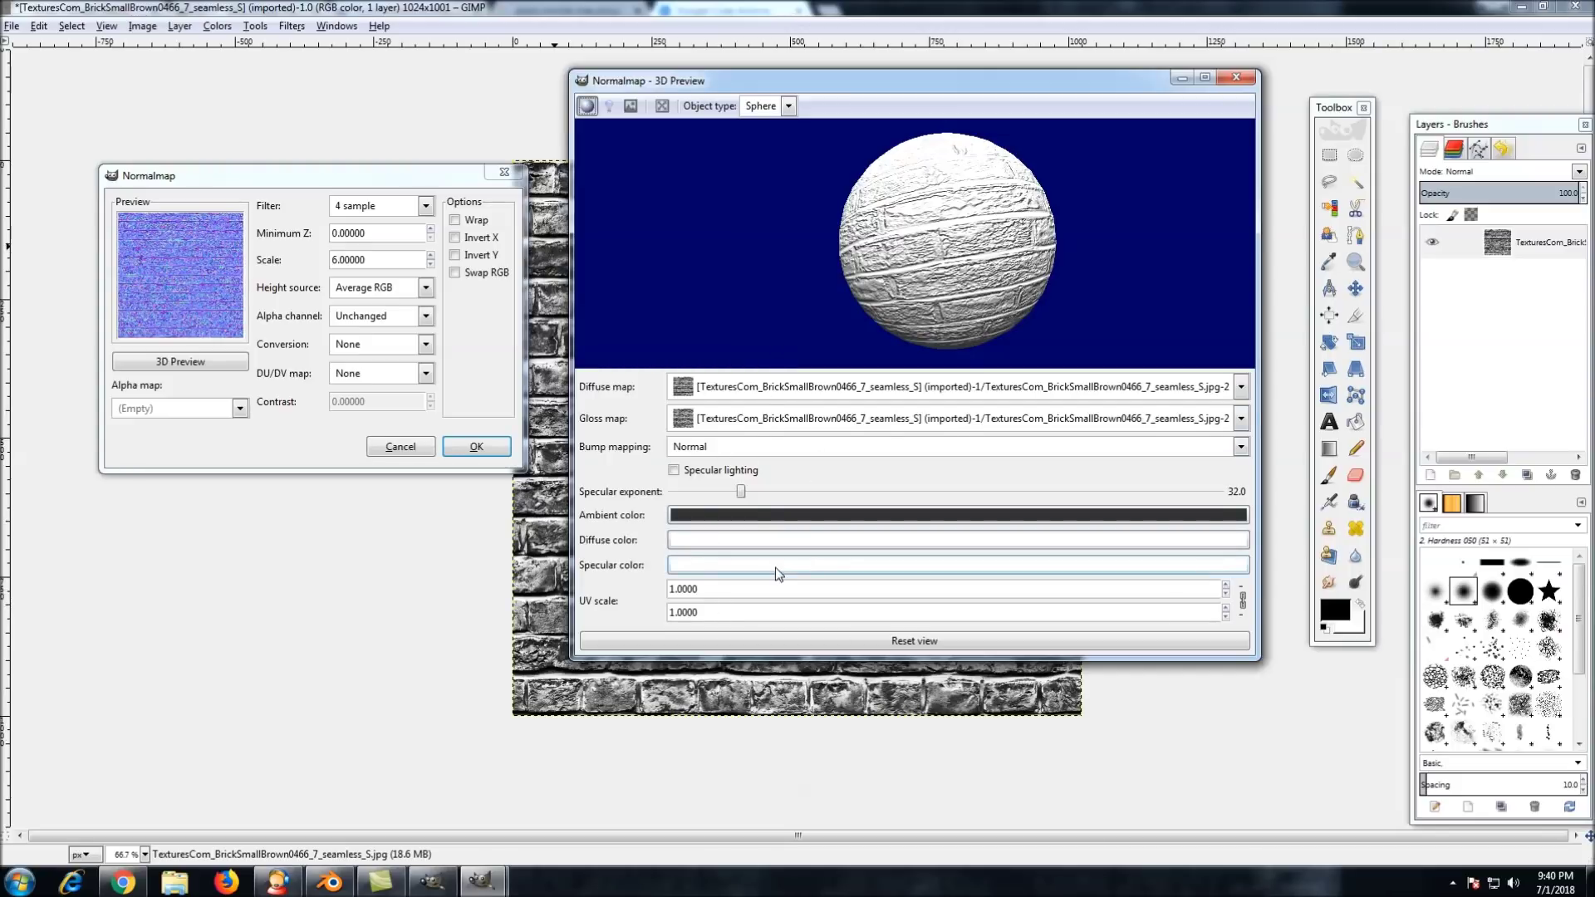
click(674, 471)
Zoom in on the brick sphere, drag the light around it, and leave specular lighting off
drag(1003, 231, 1003, 242)
scroll(1004, 244, up, 2)
scroll(1001, 241, up, 3)
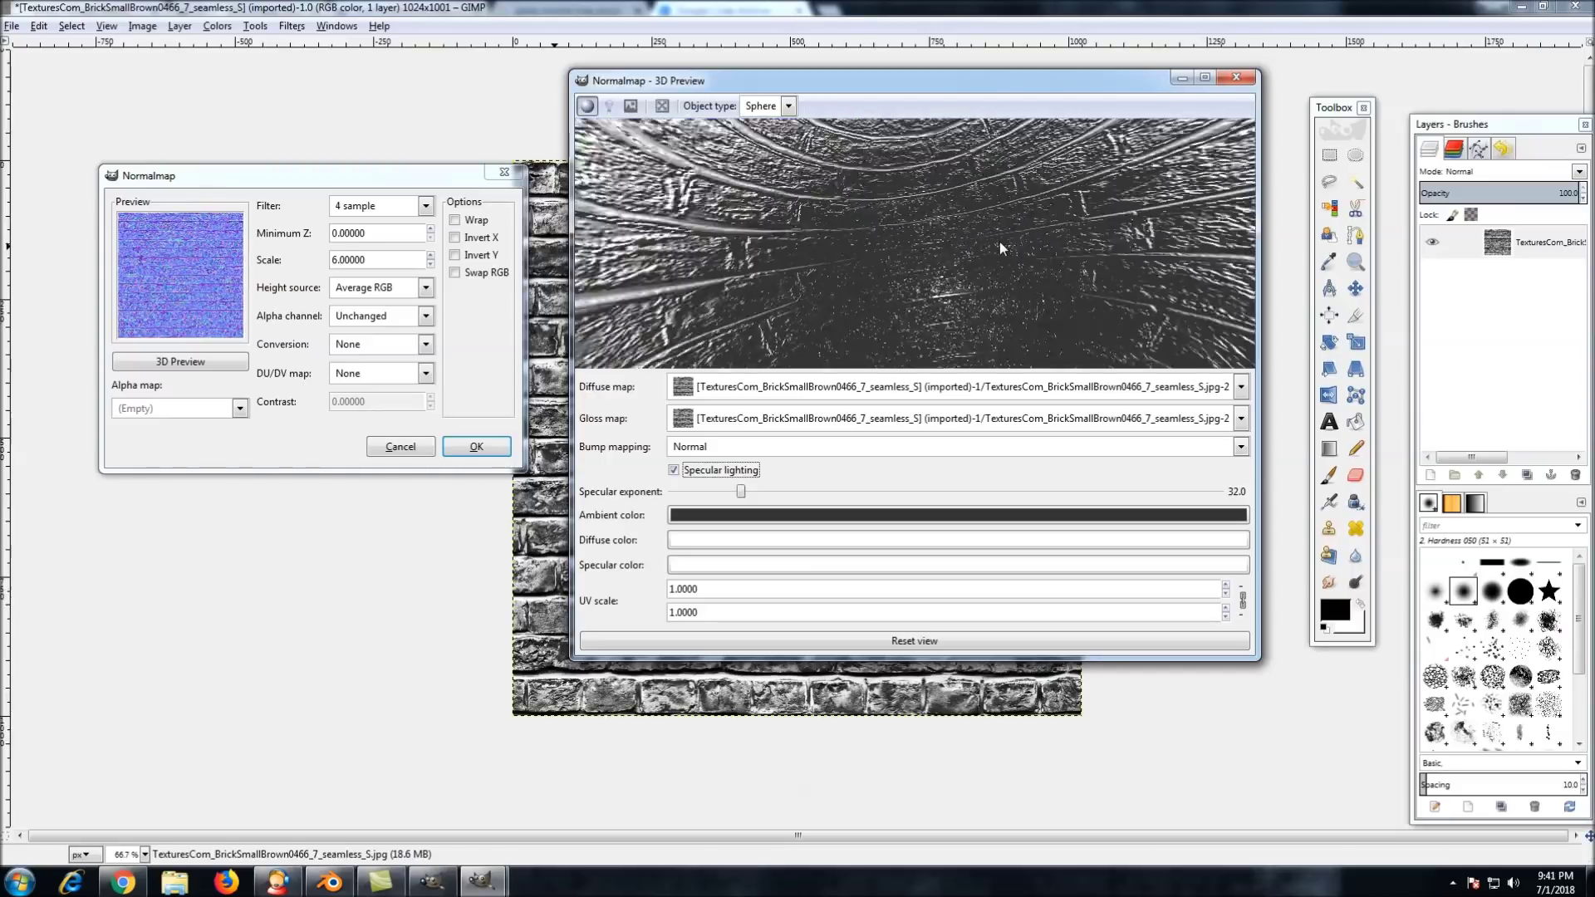
scroll(1001, 239, down, 5)
click(609, 105)
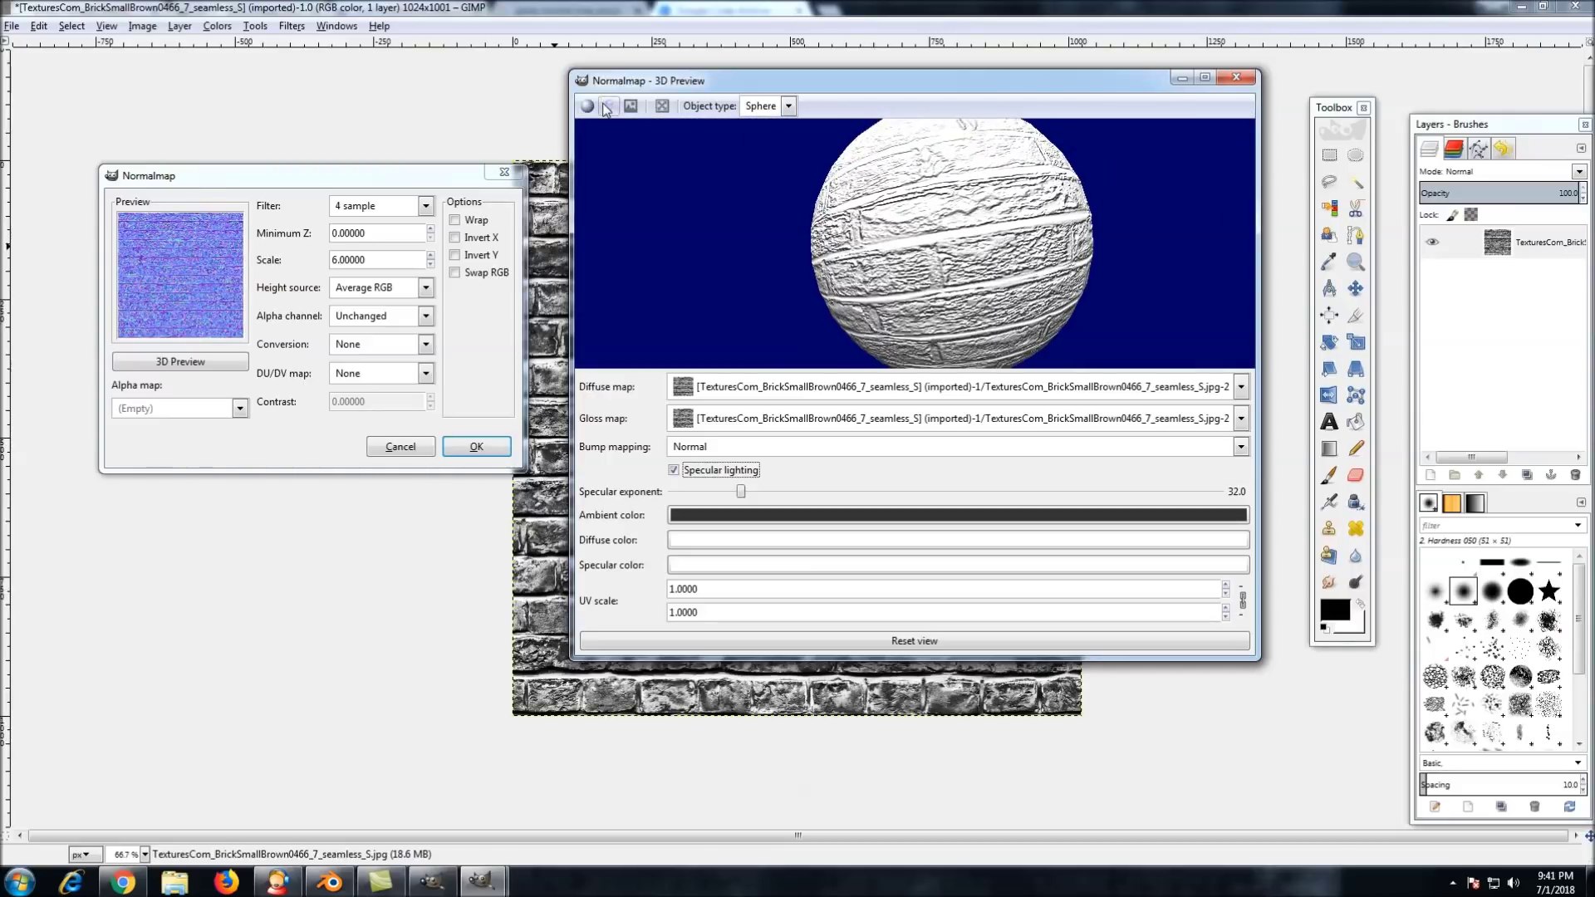
drag(1015, 259, 913, 158)
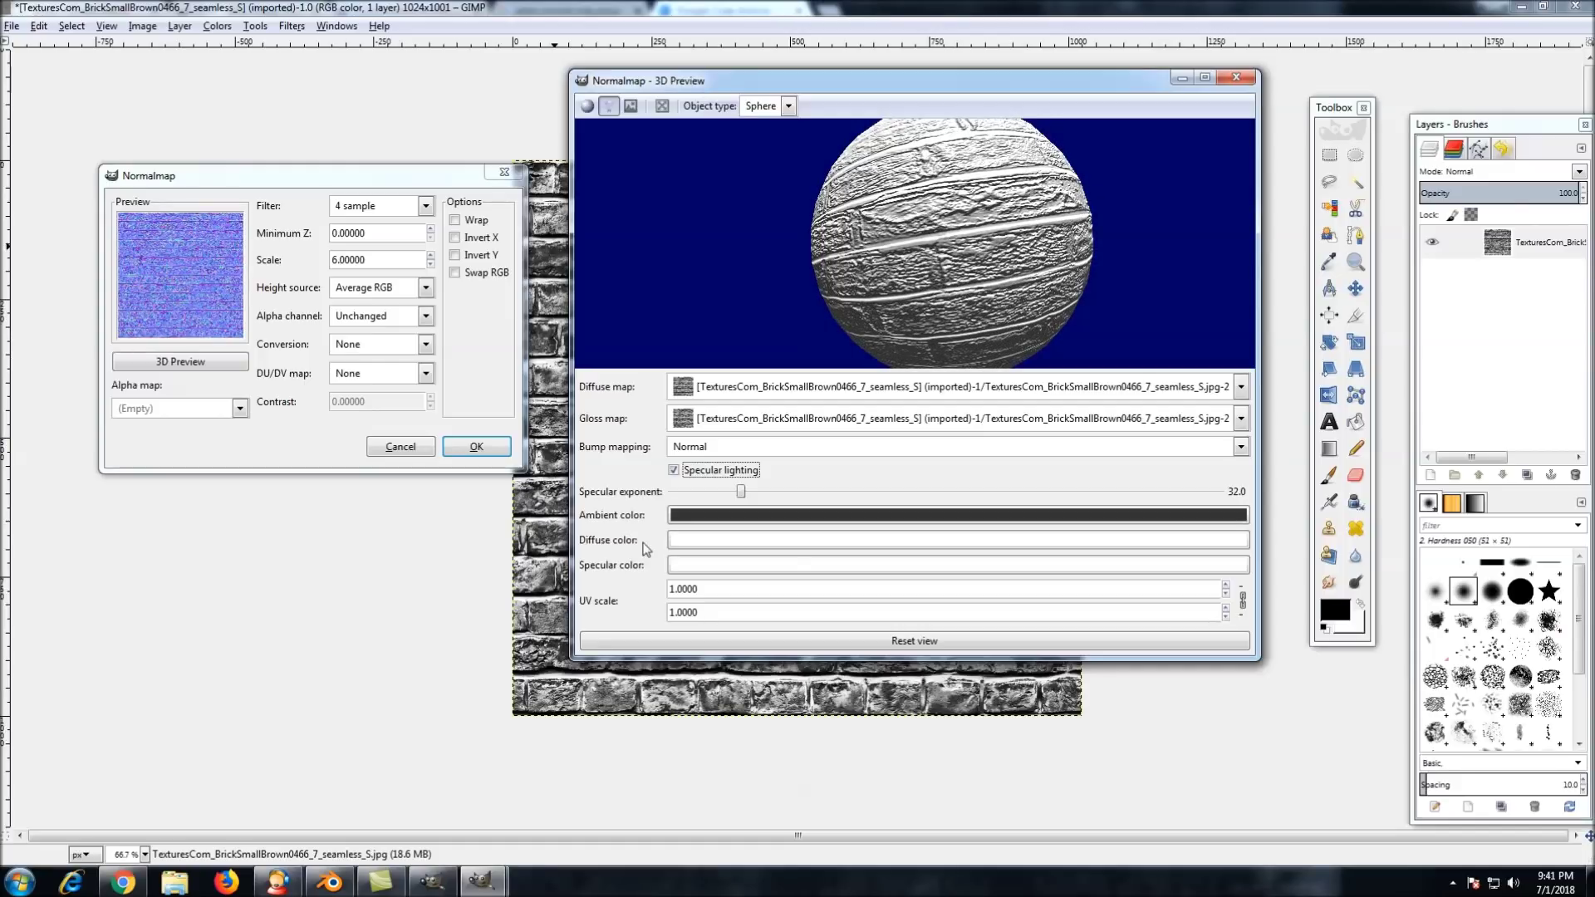
click(673, 470)
click(674, 471)
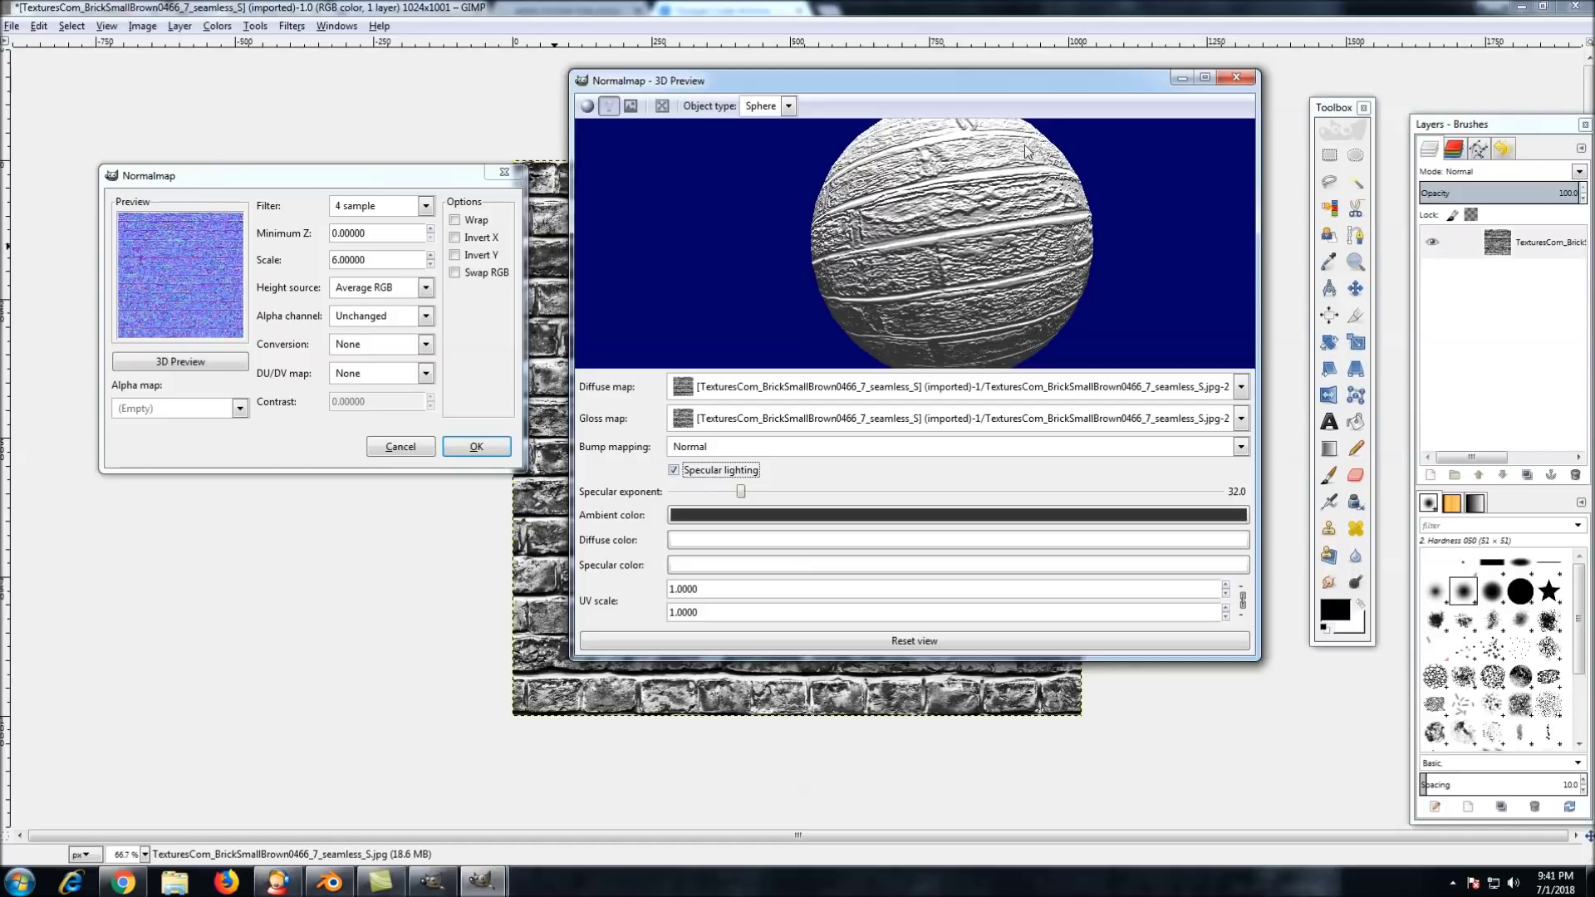
click(674, 471)
click(590, 108)
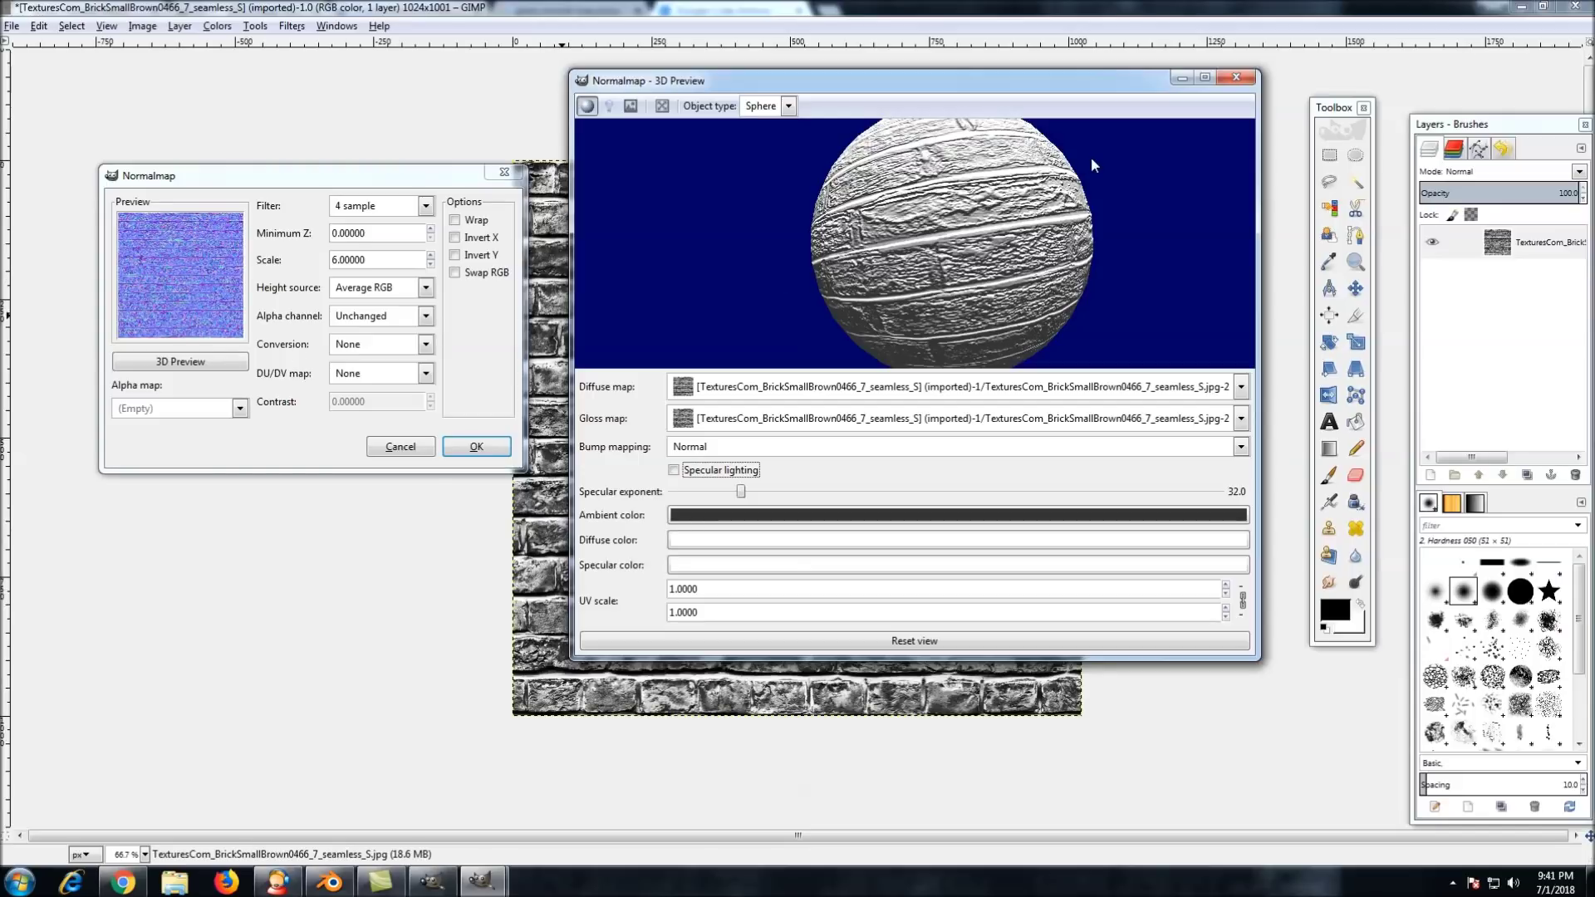
Close the 3D Preview and apply the Normalmap filter to the brick texture
click(1233, 82)
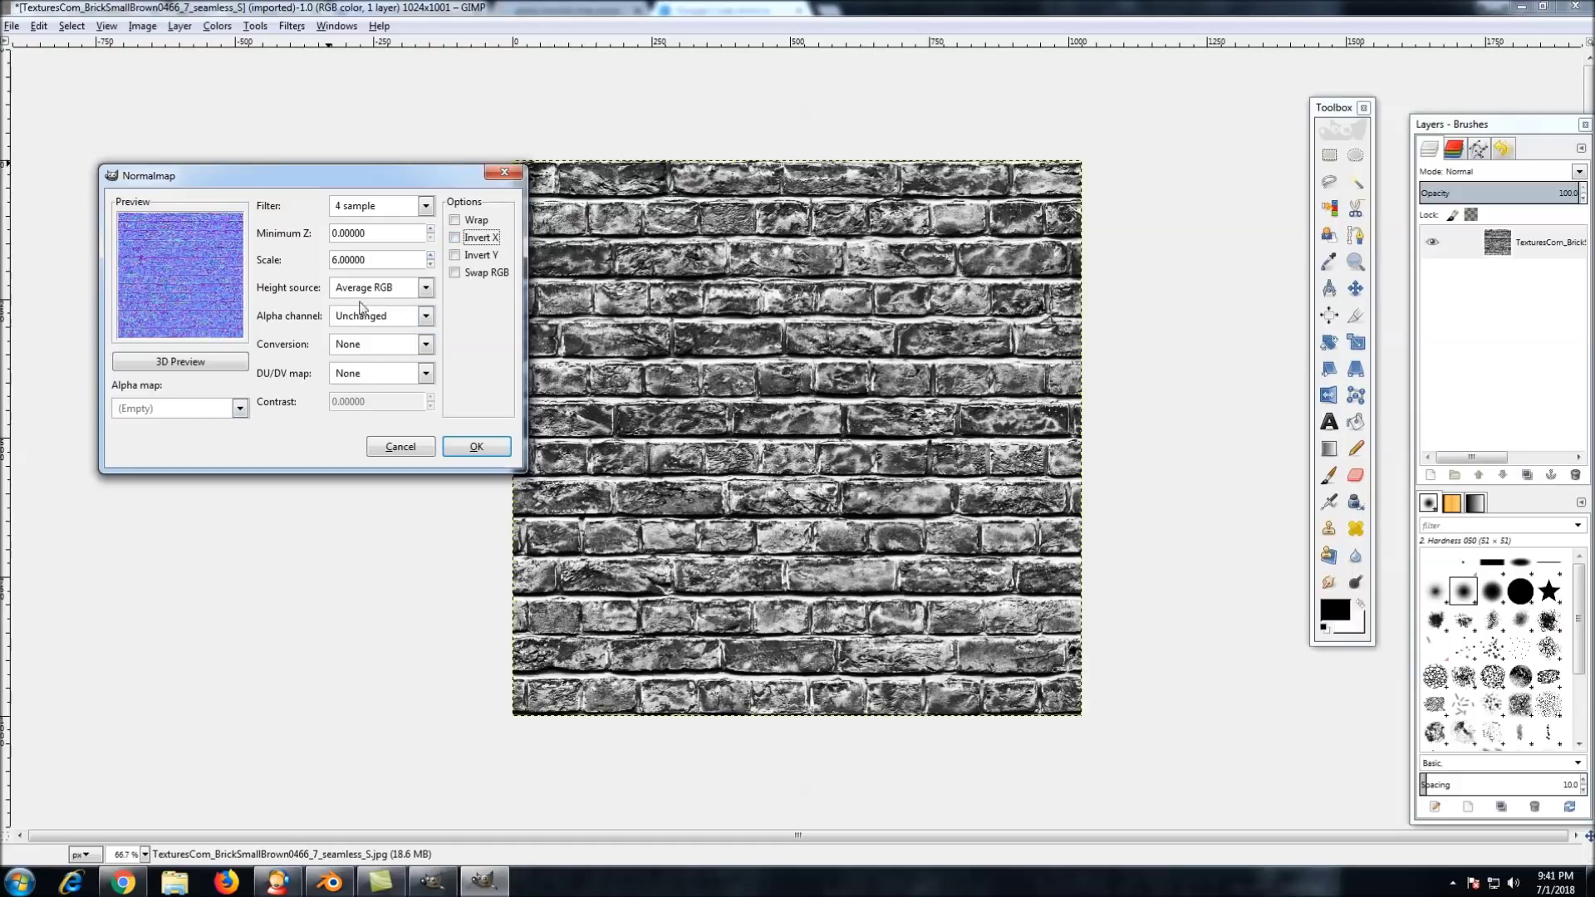
click(493, 449)
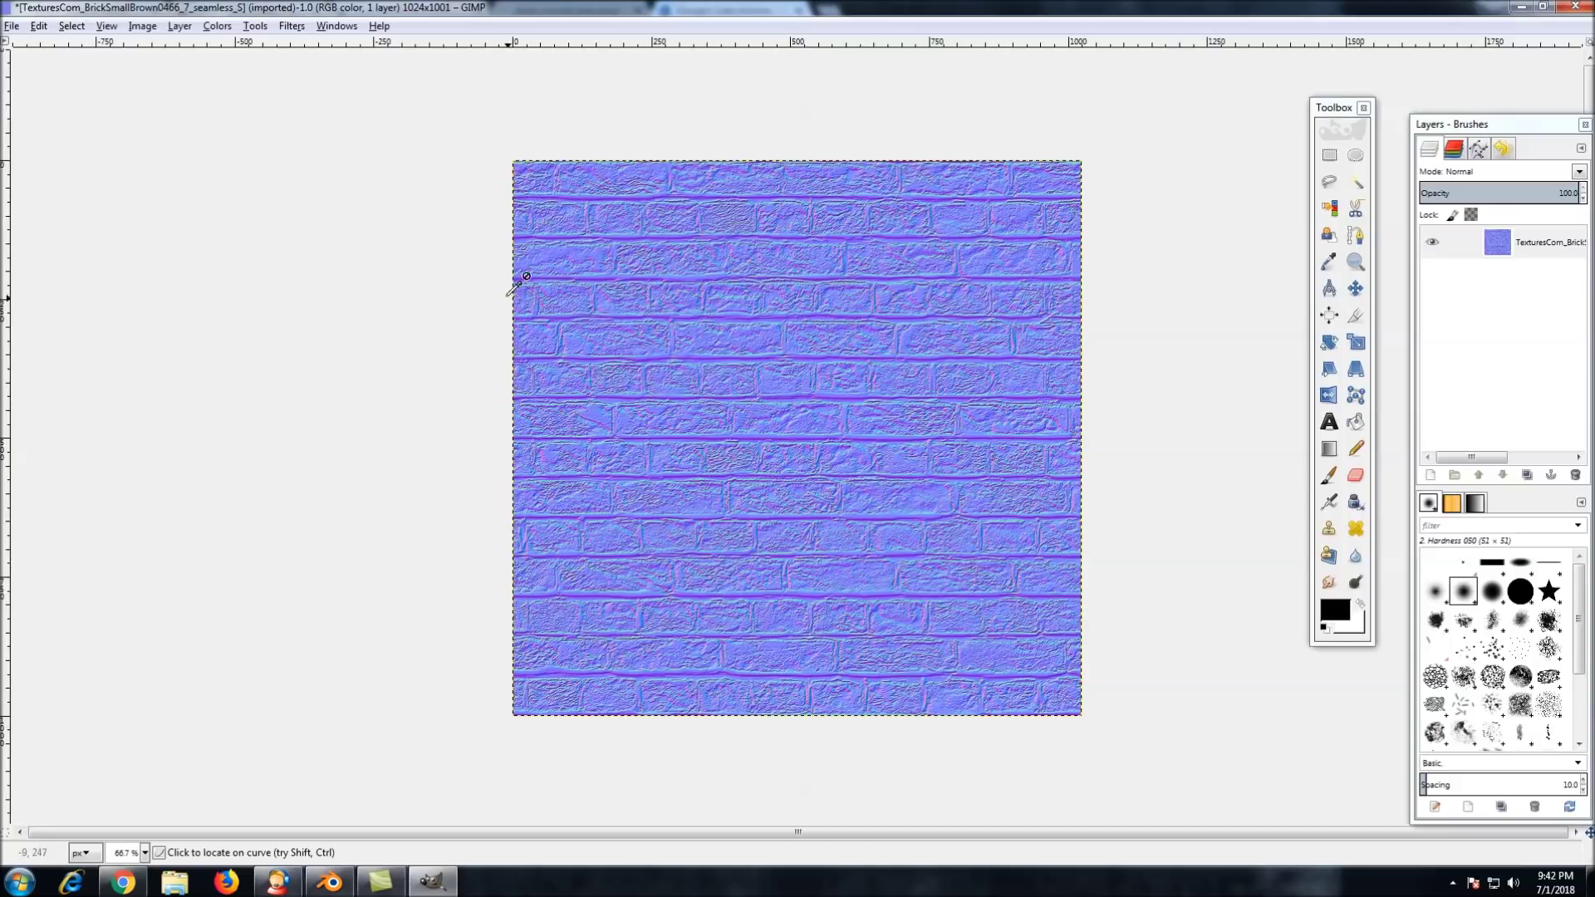
click(10, 26)
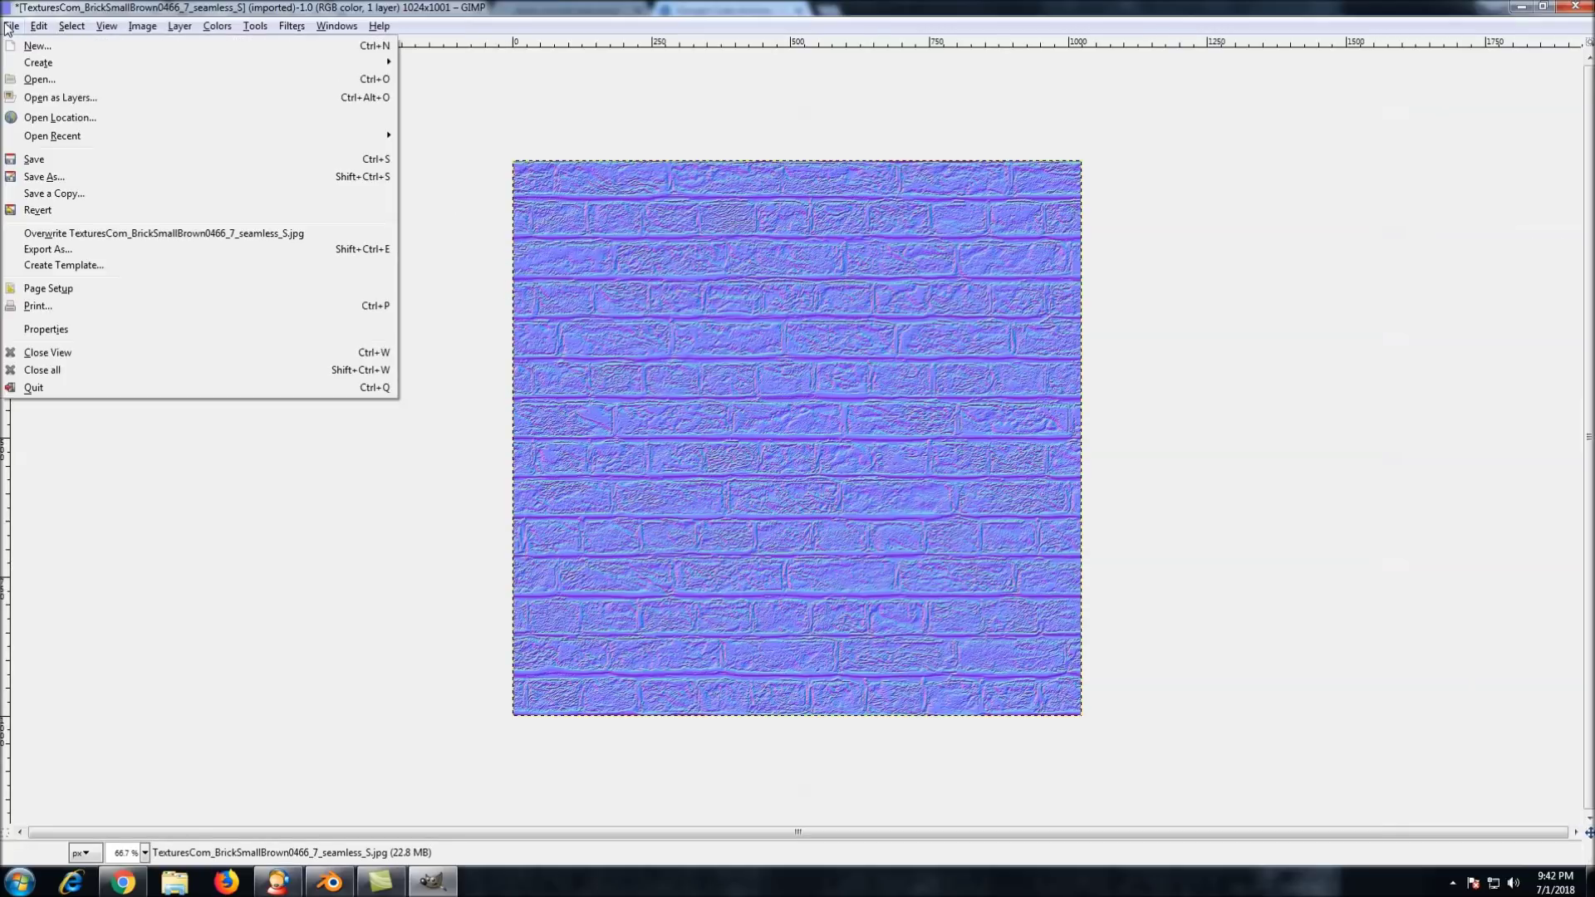
Export the image as NormalMap2.png with the default PNG settings
click(36, 251)
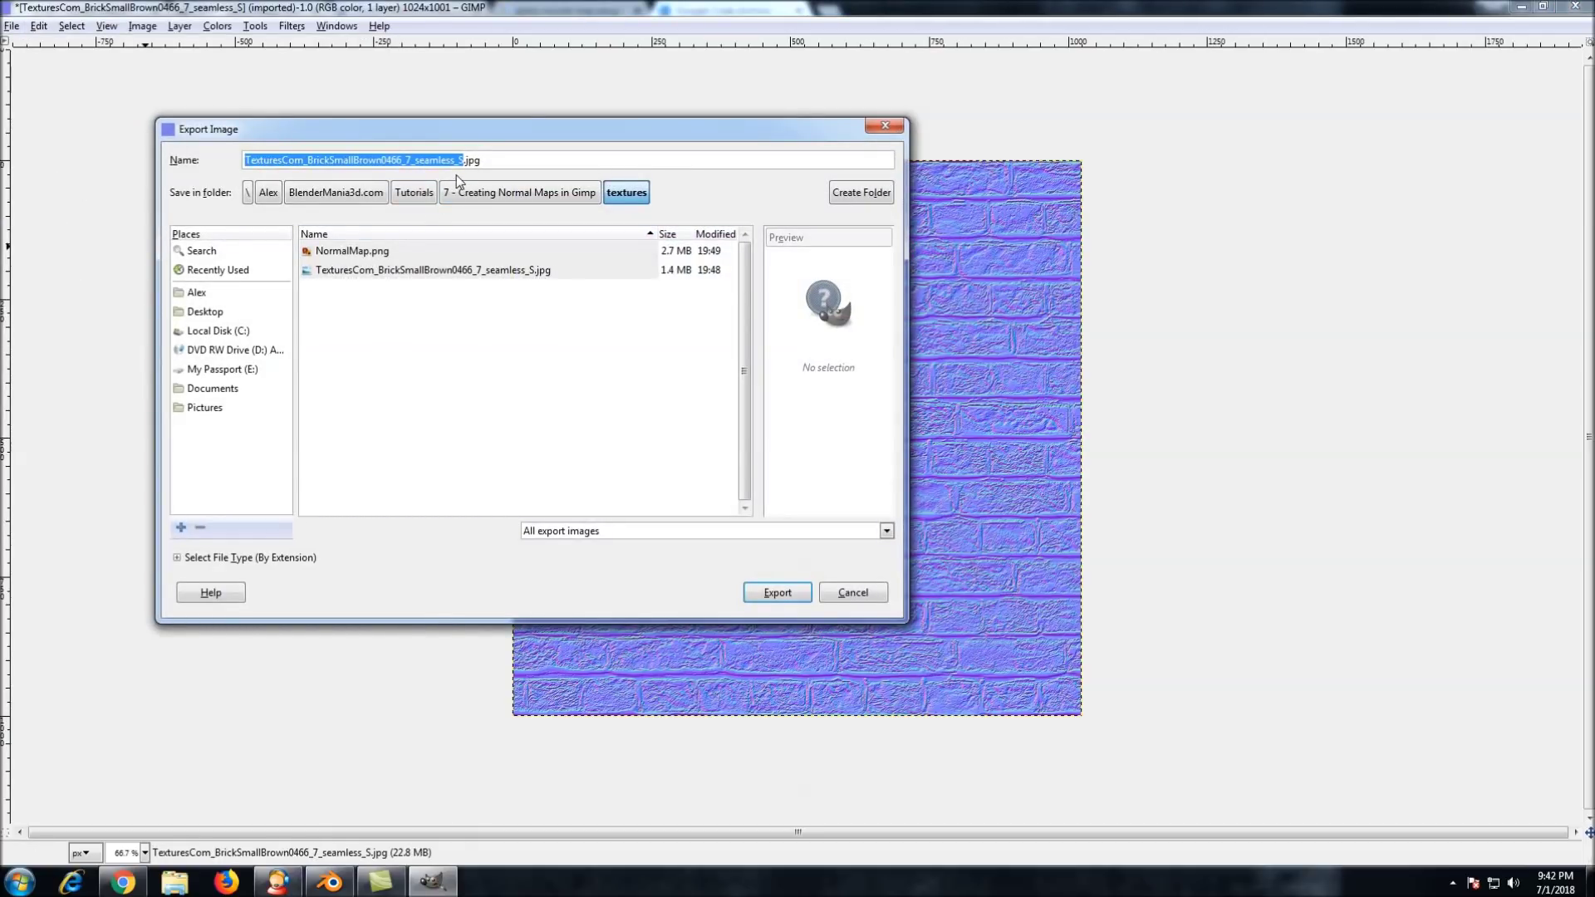
text(Norm)
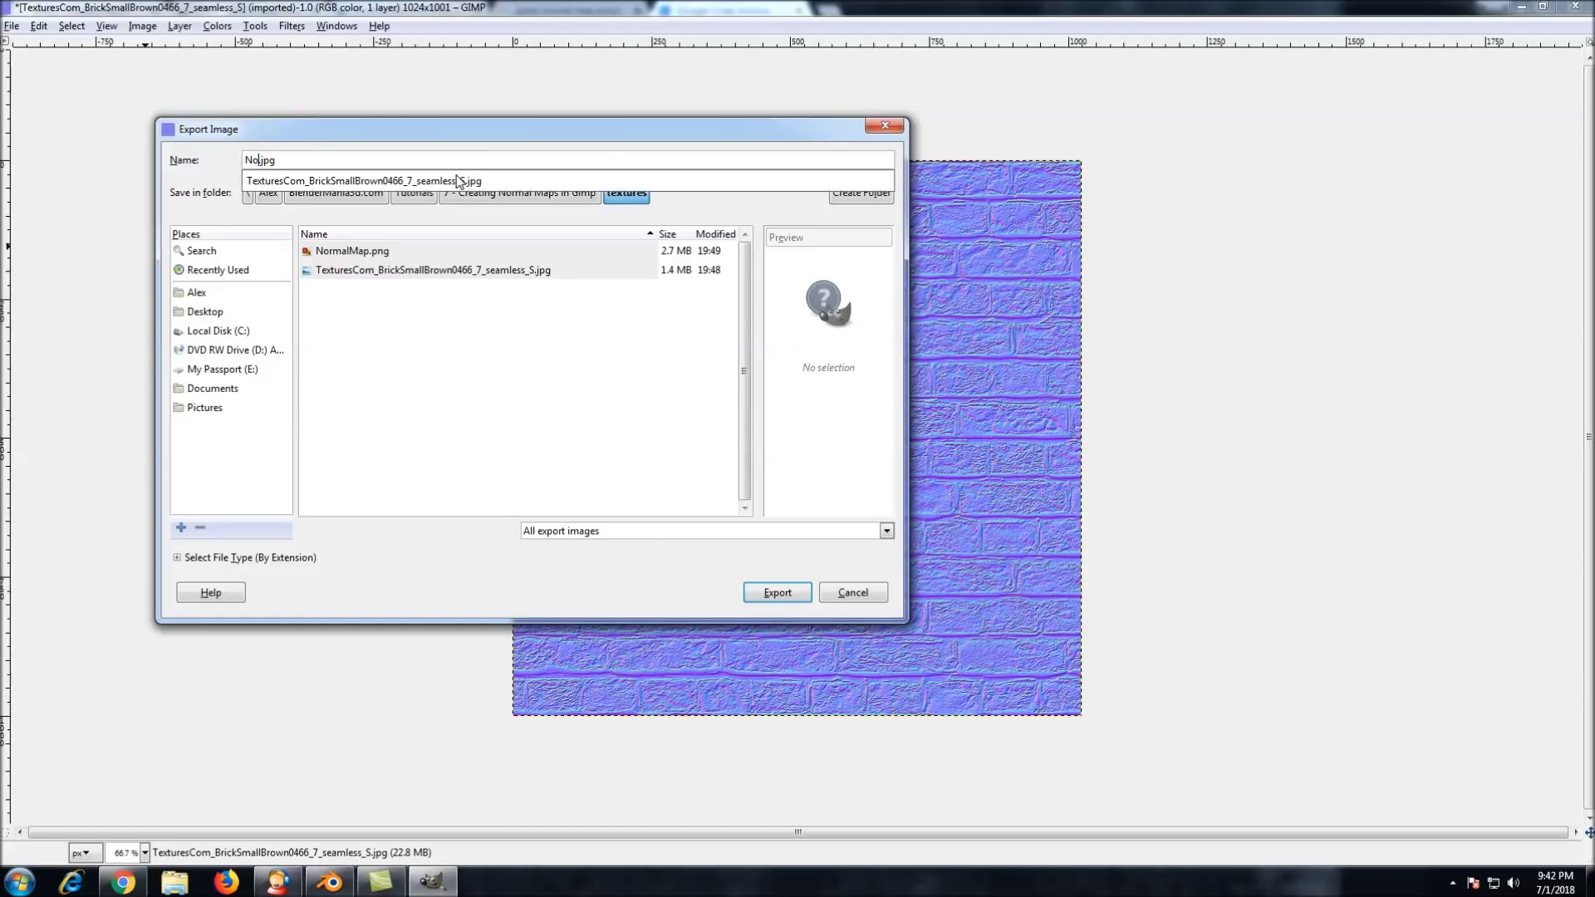
text(alMap2)
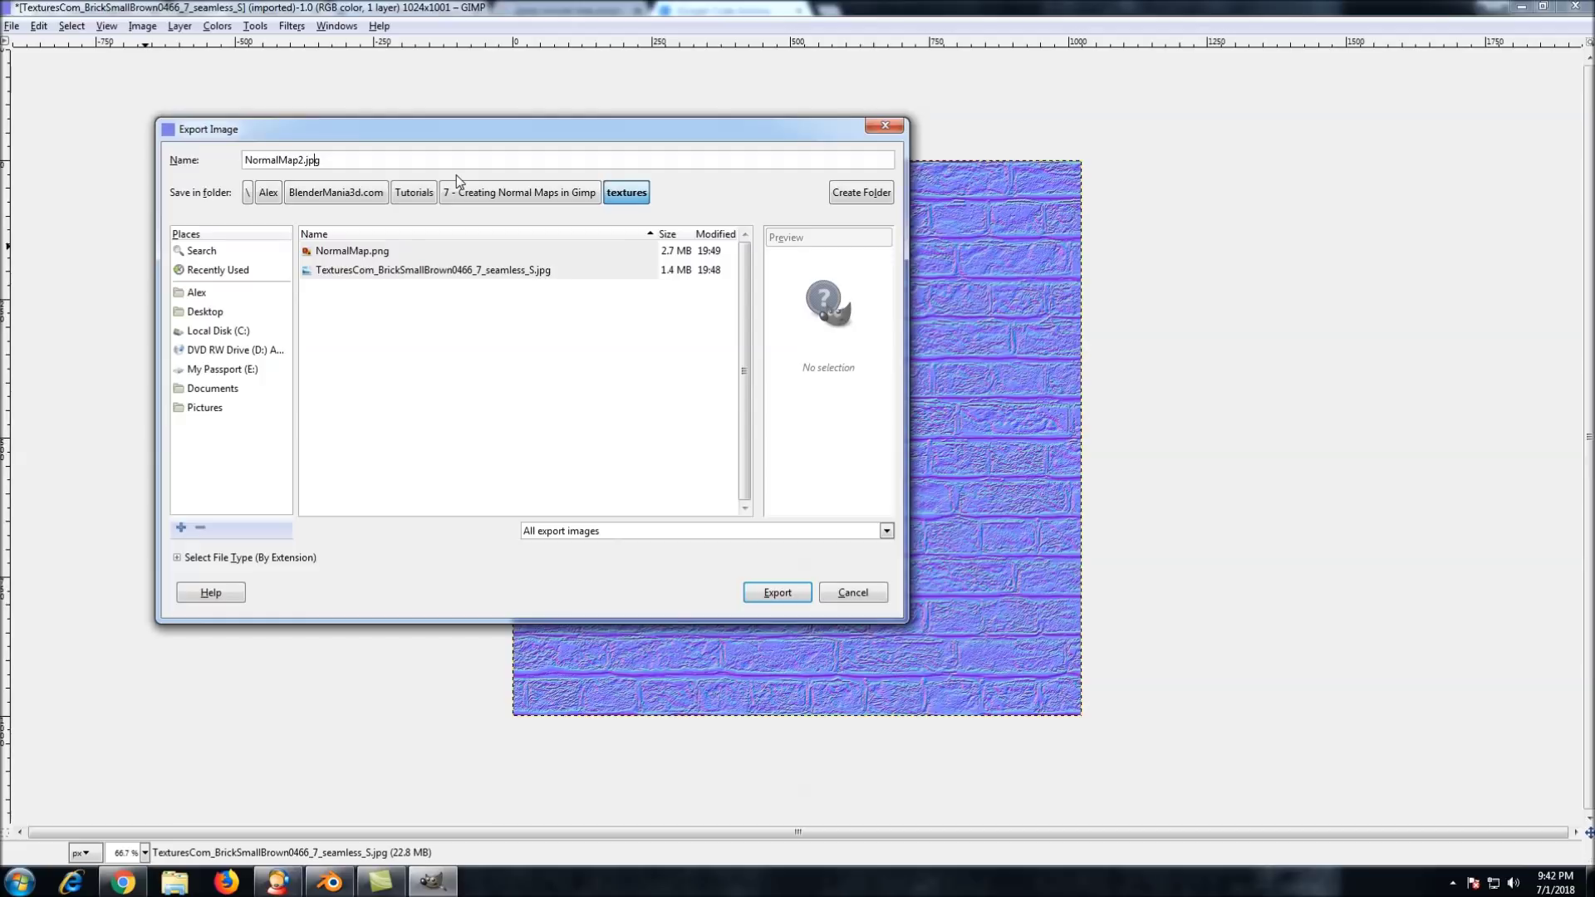
key(BackSpace)
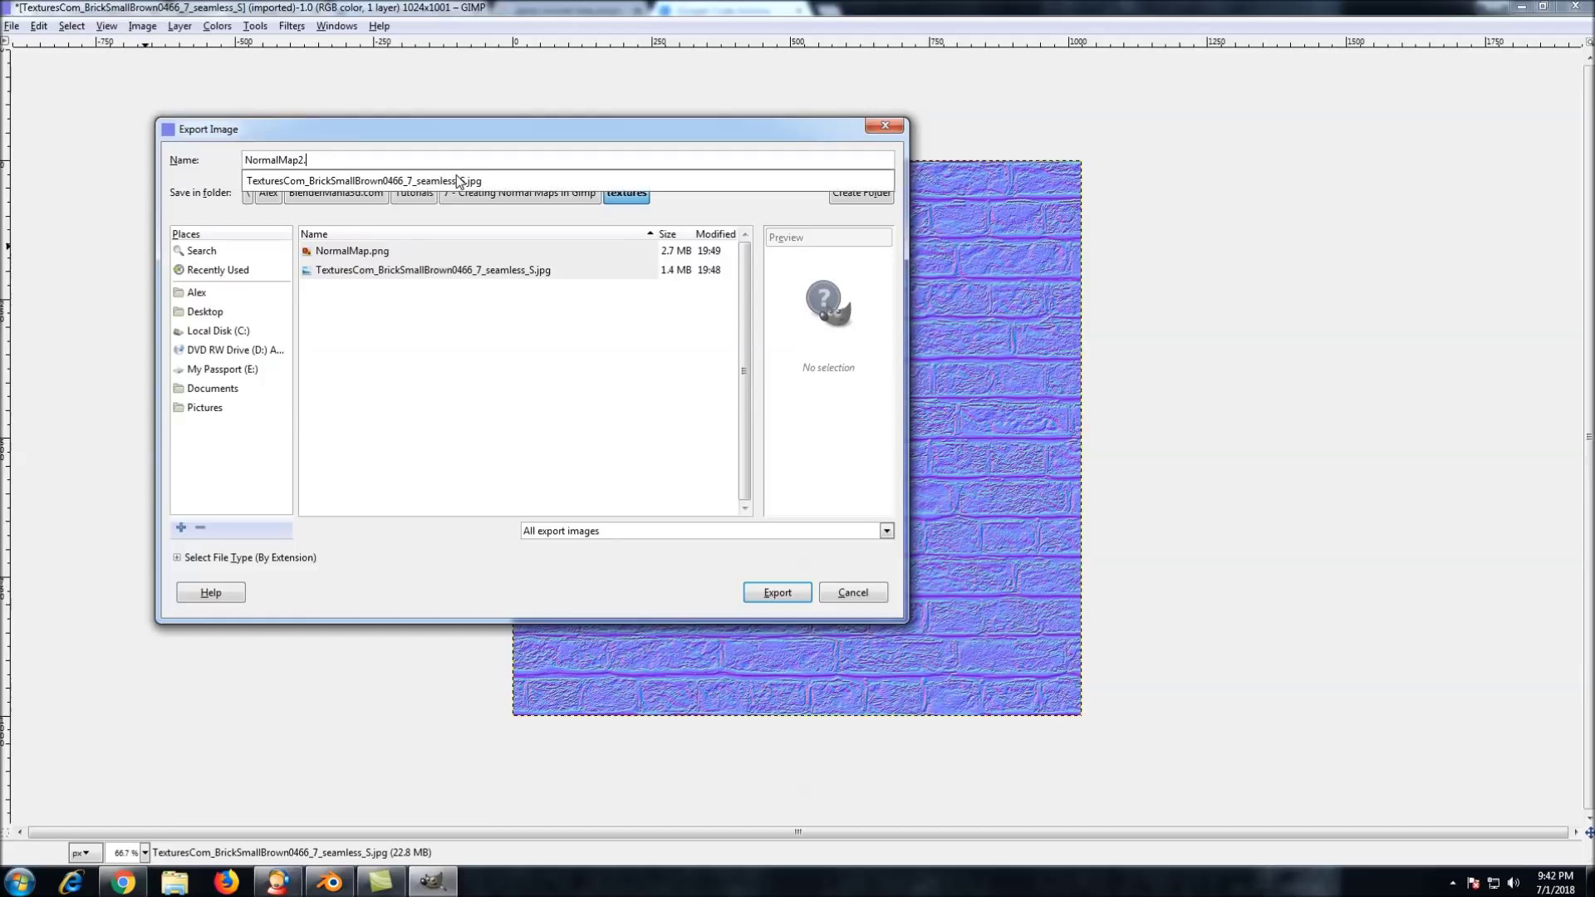
text(png)
key(Escape)
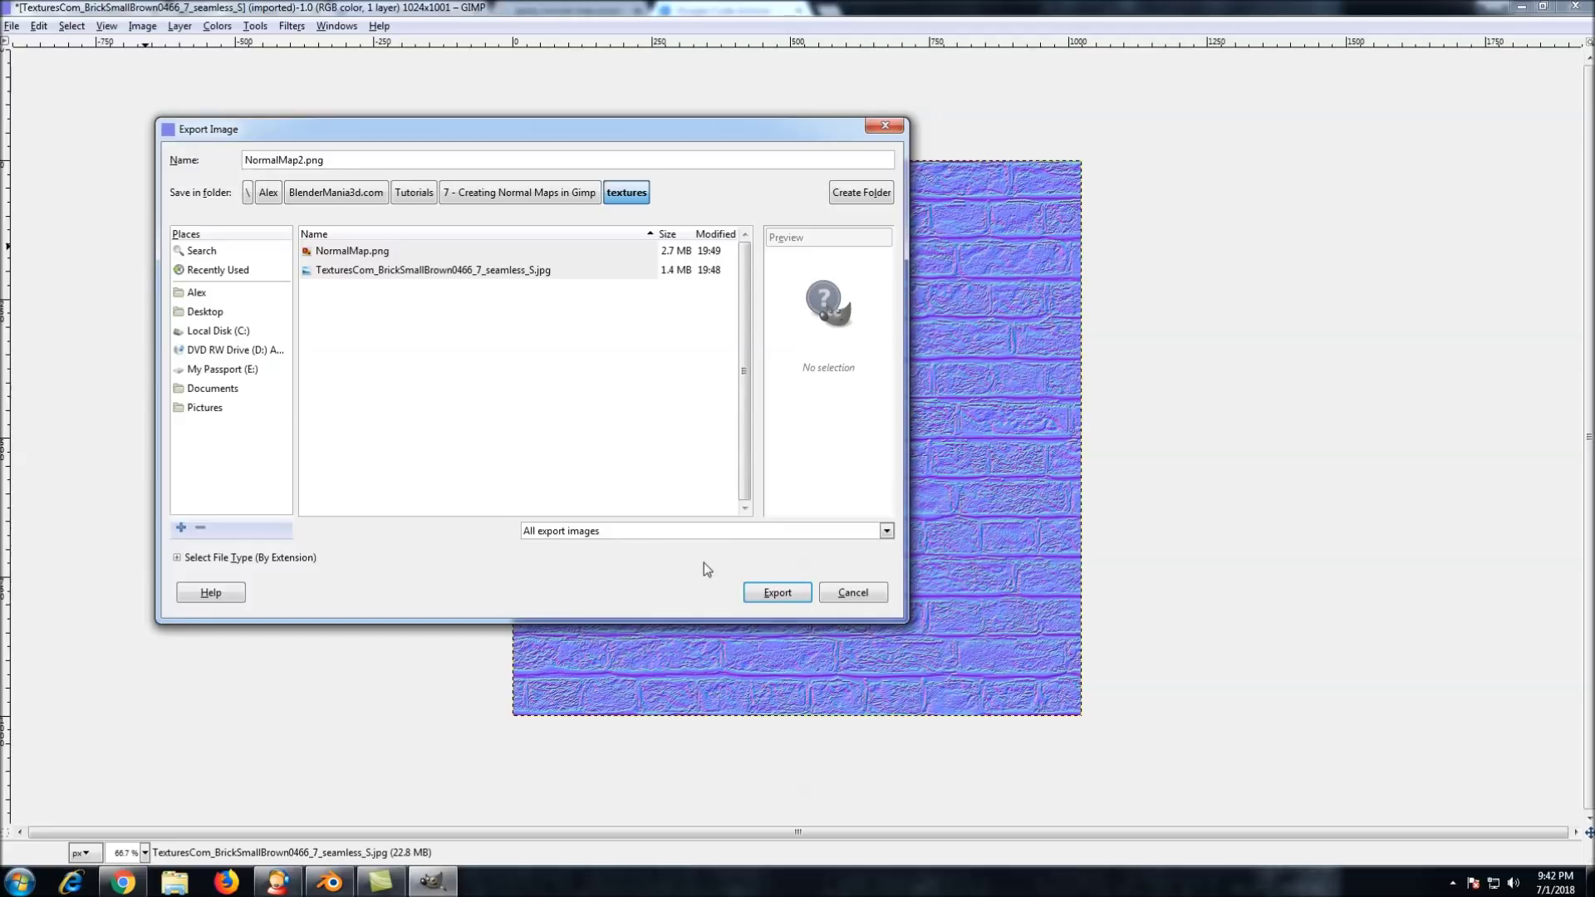
click(789, 595)
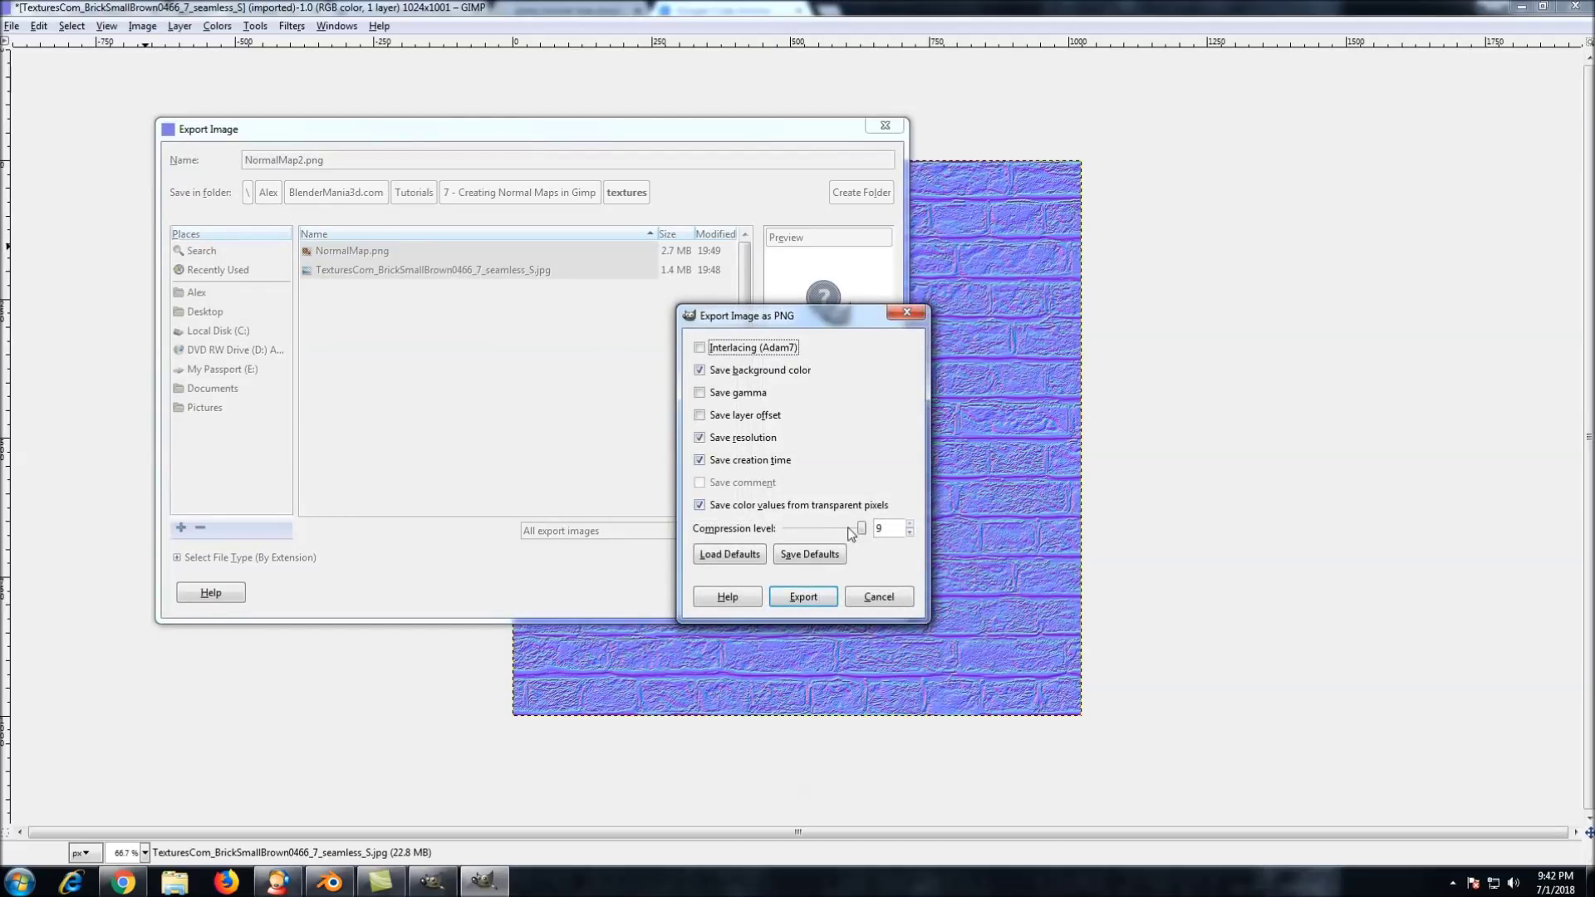
click(803, 598)
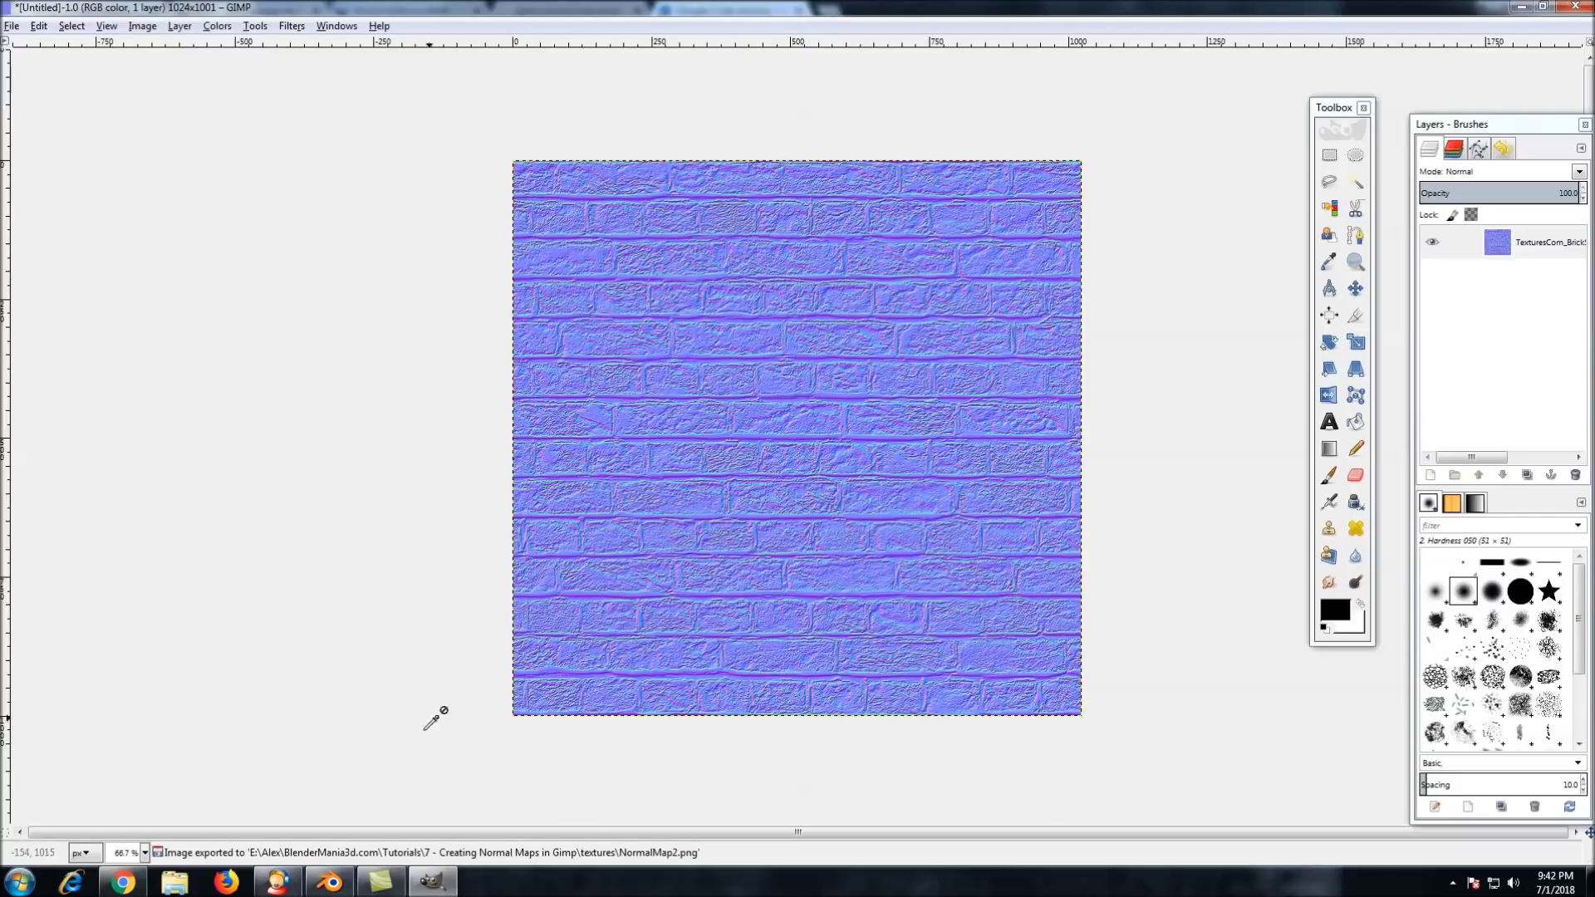
In Blender, reload the default startup scene and delete the default cube
click(330, 881)
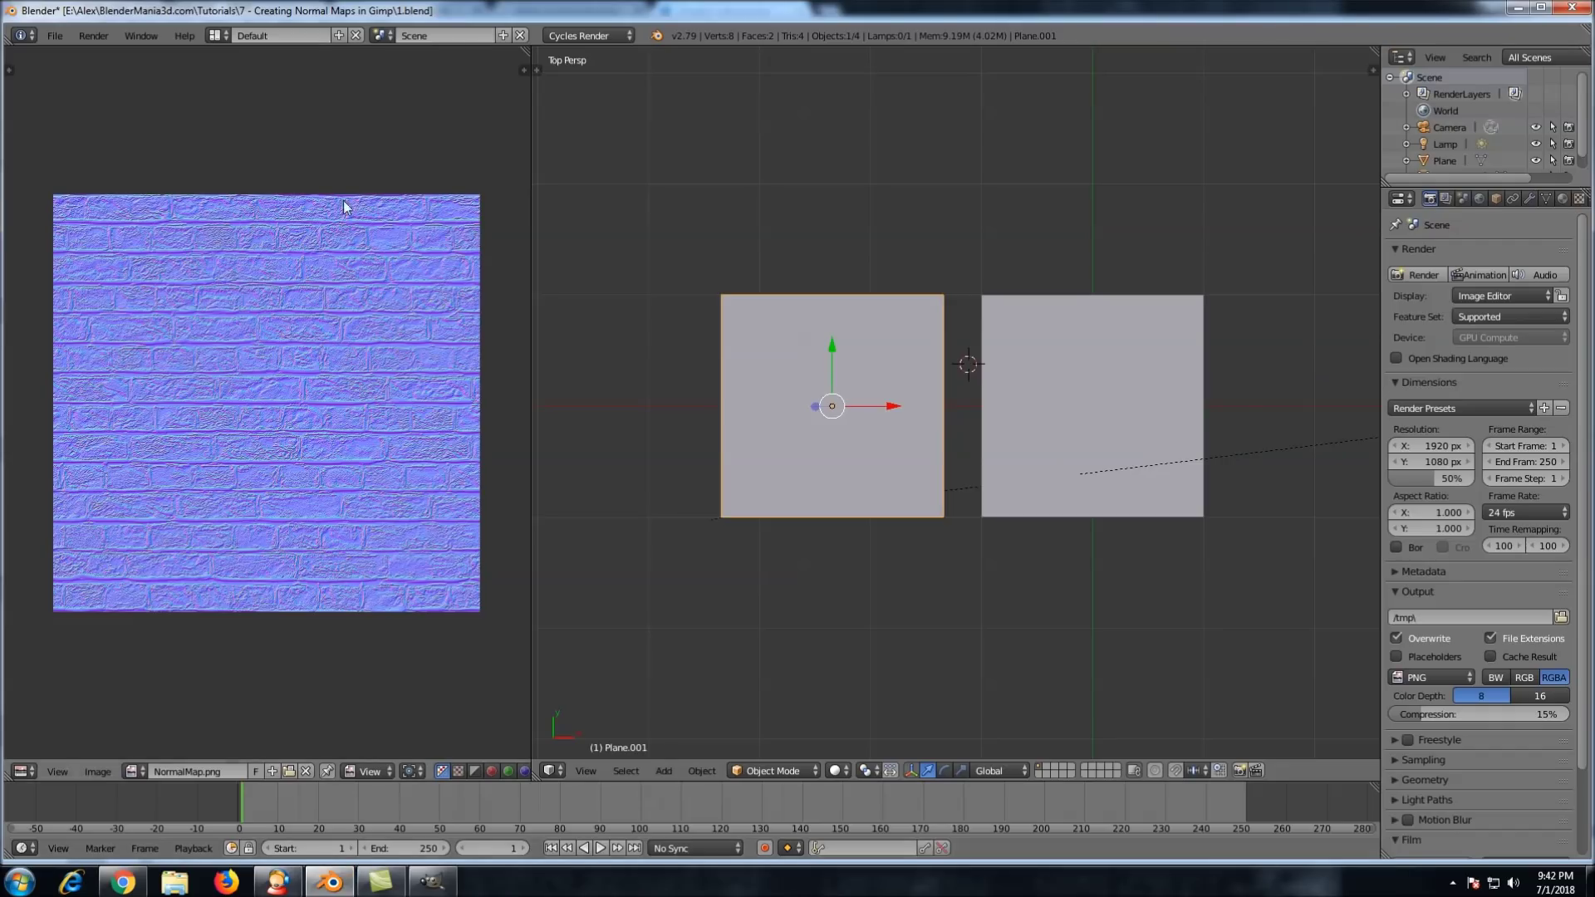
click(55, 36)
click(66, 53)
click(67, 68)
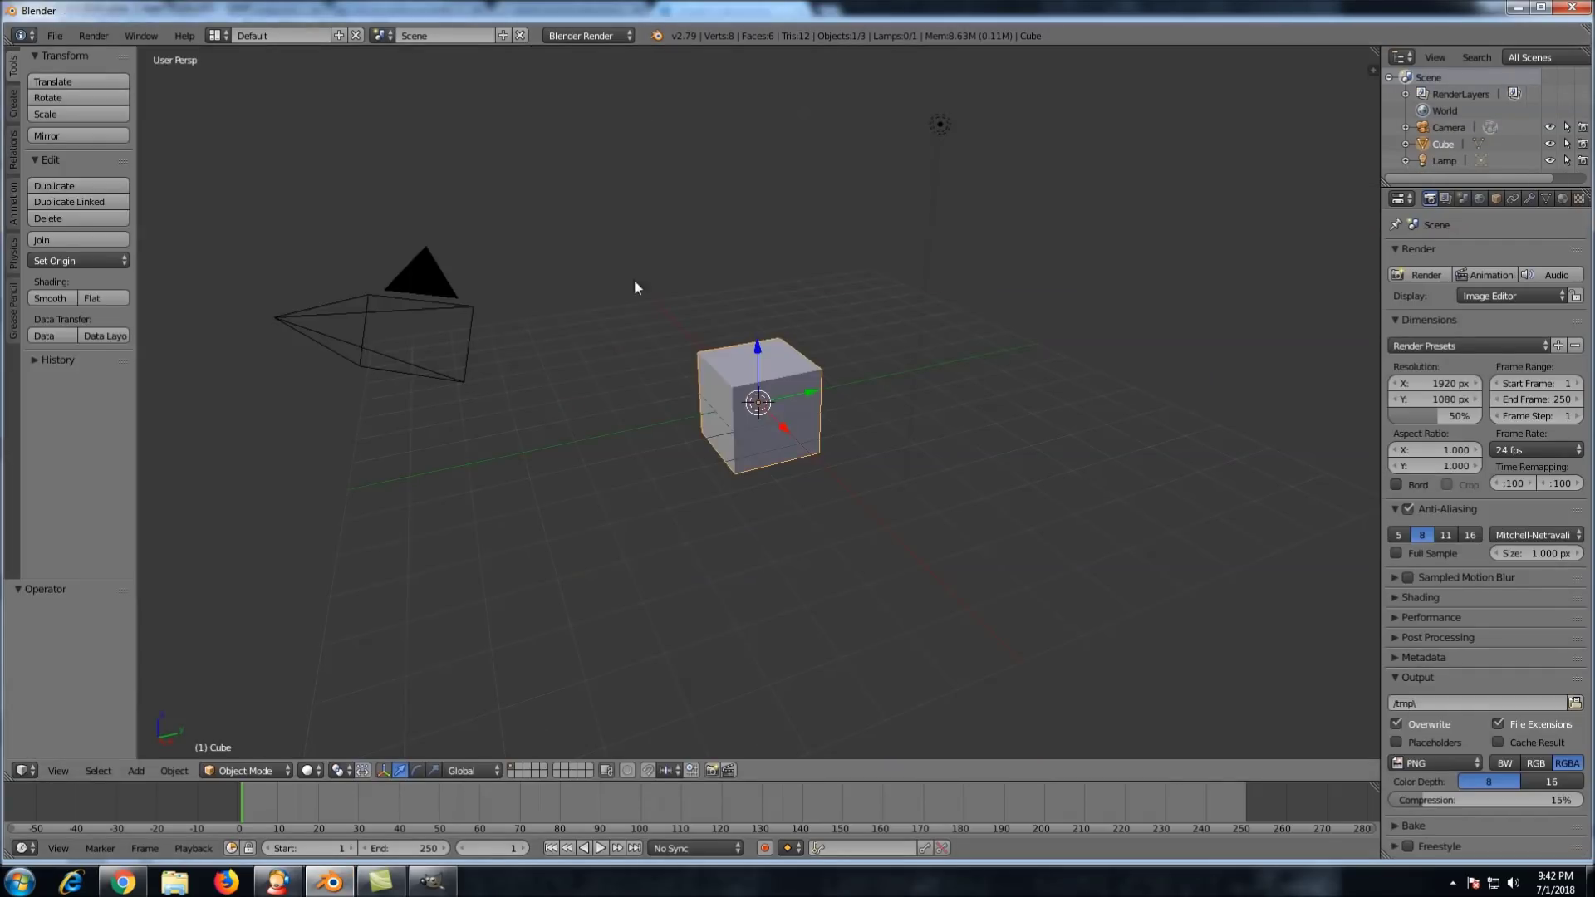
key(x)
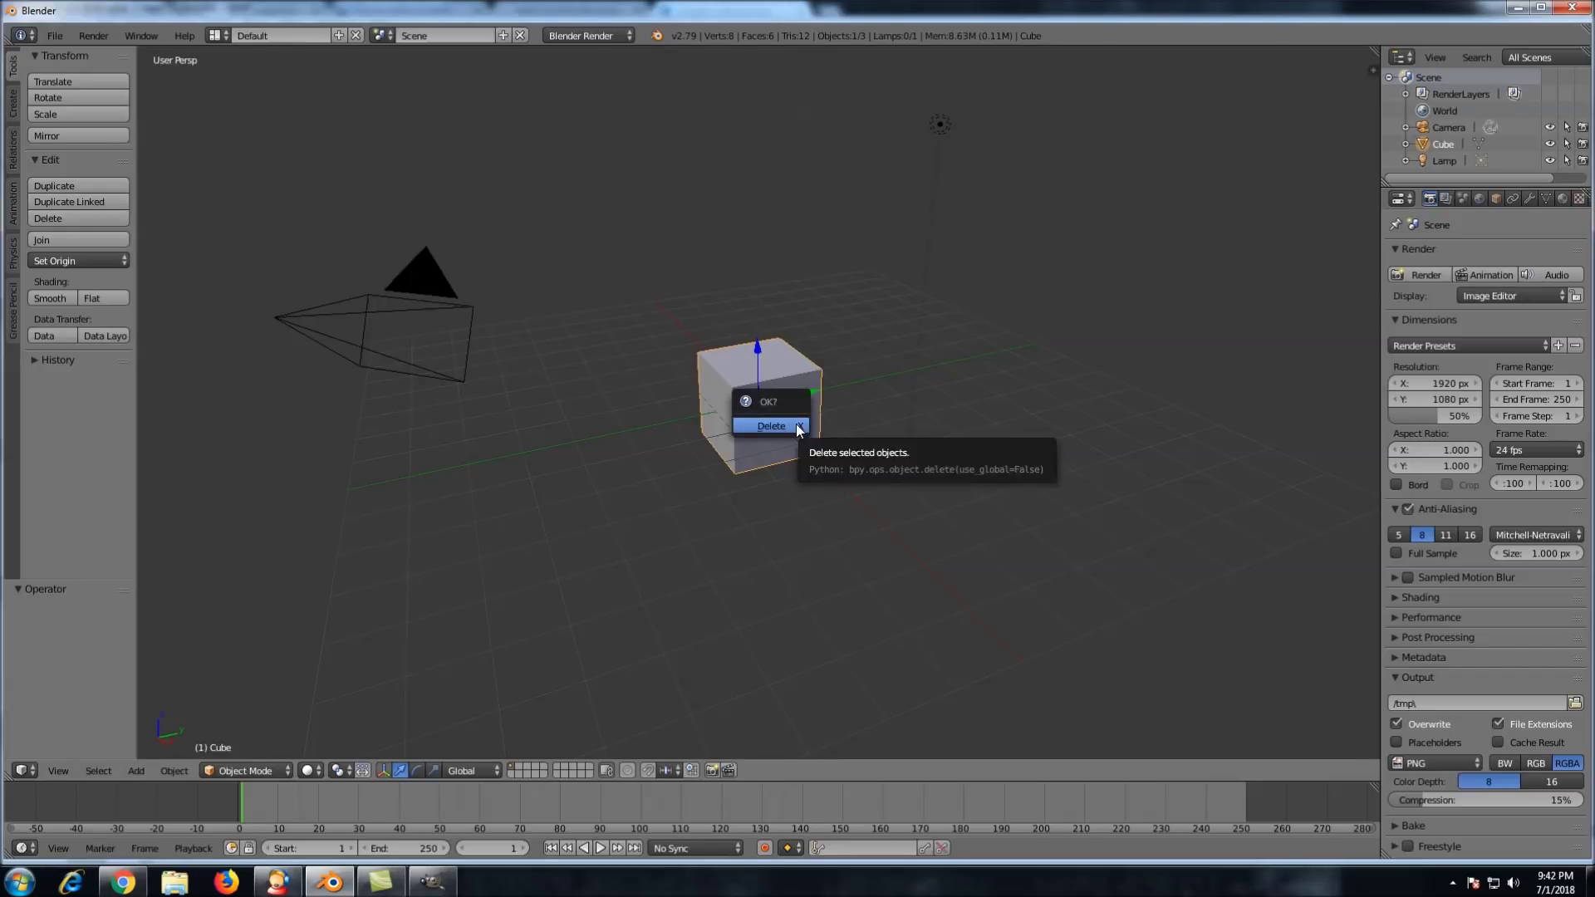
click(795, 425)
Switch the render engine to Cycles and add a plane at the scene centre
click(596, 35)
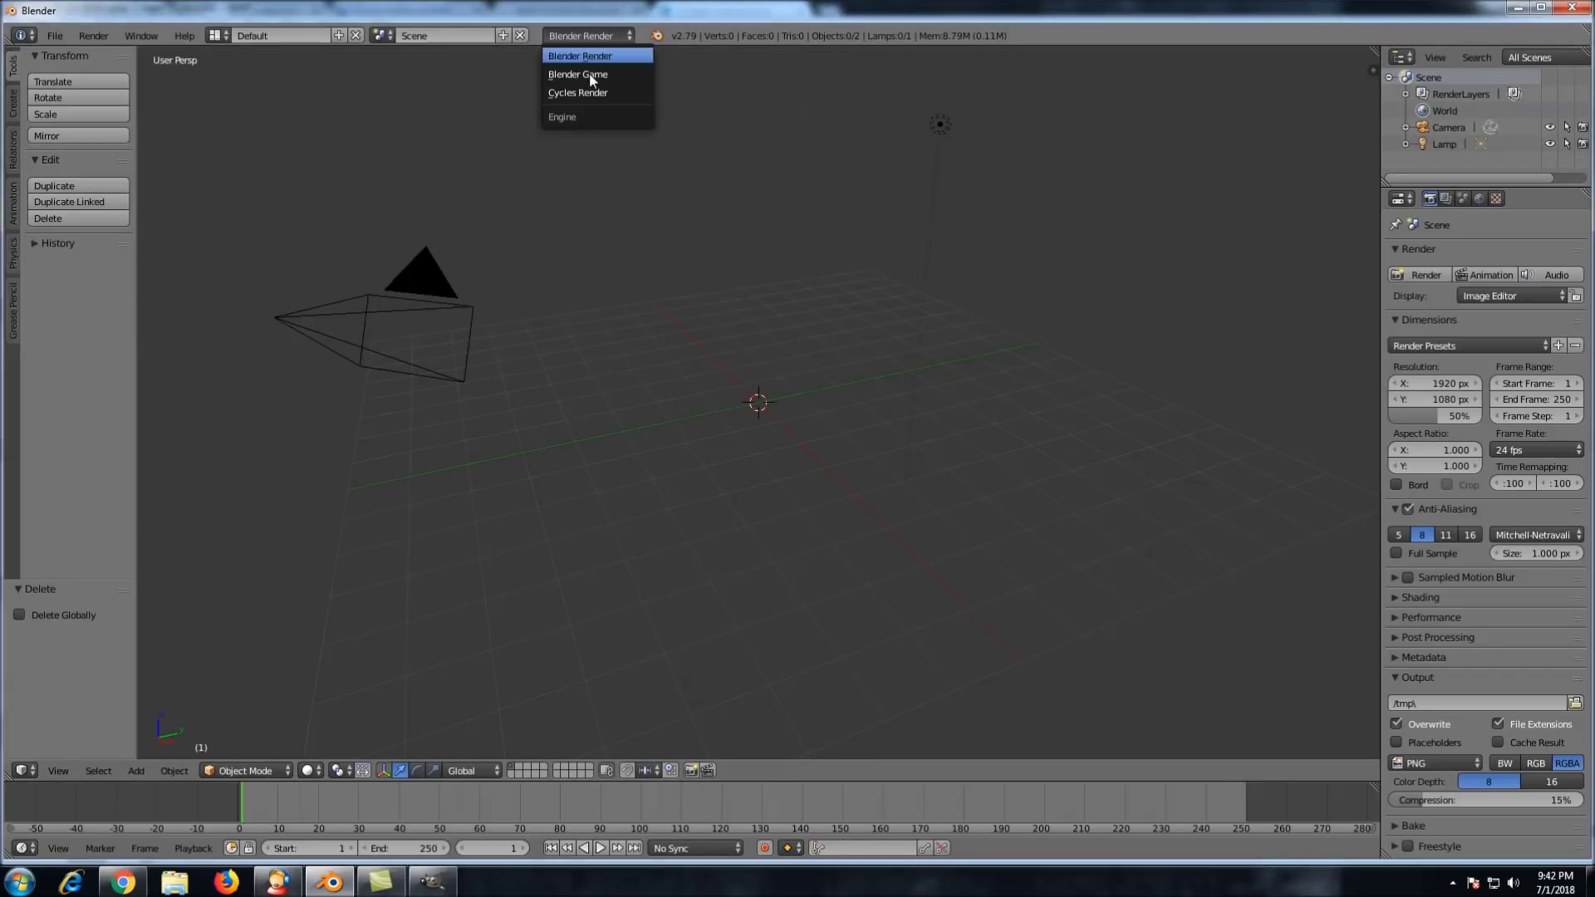
click(582, 92)
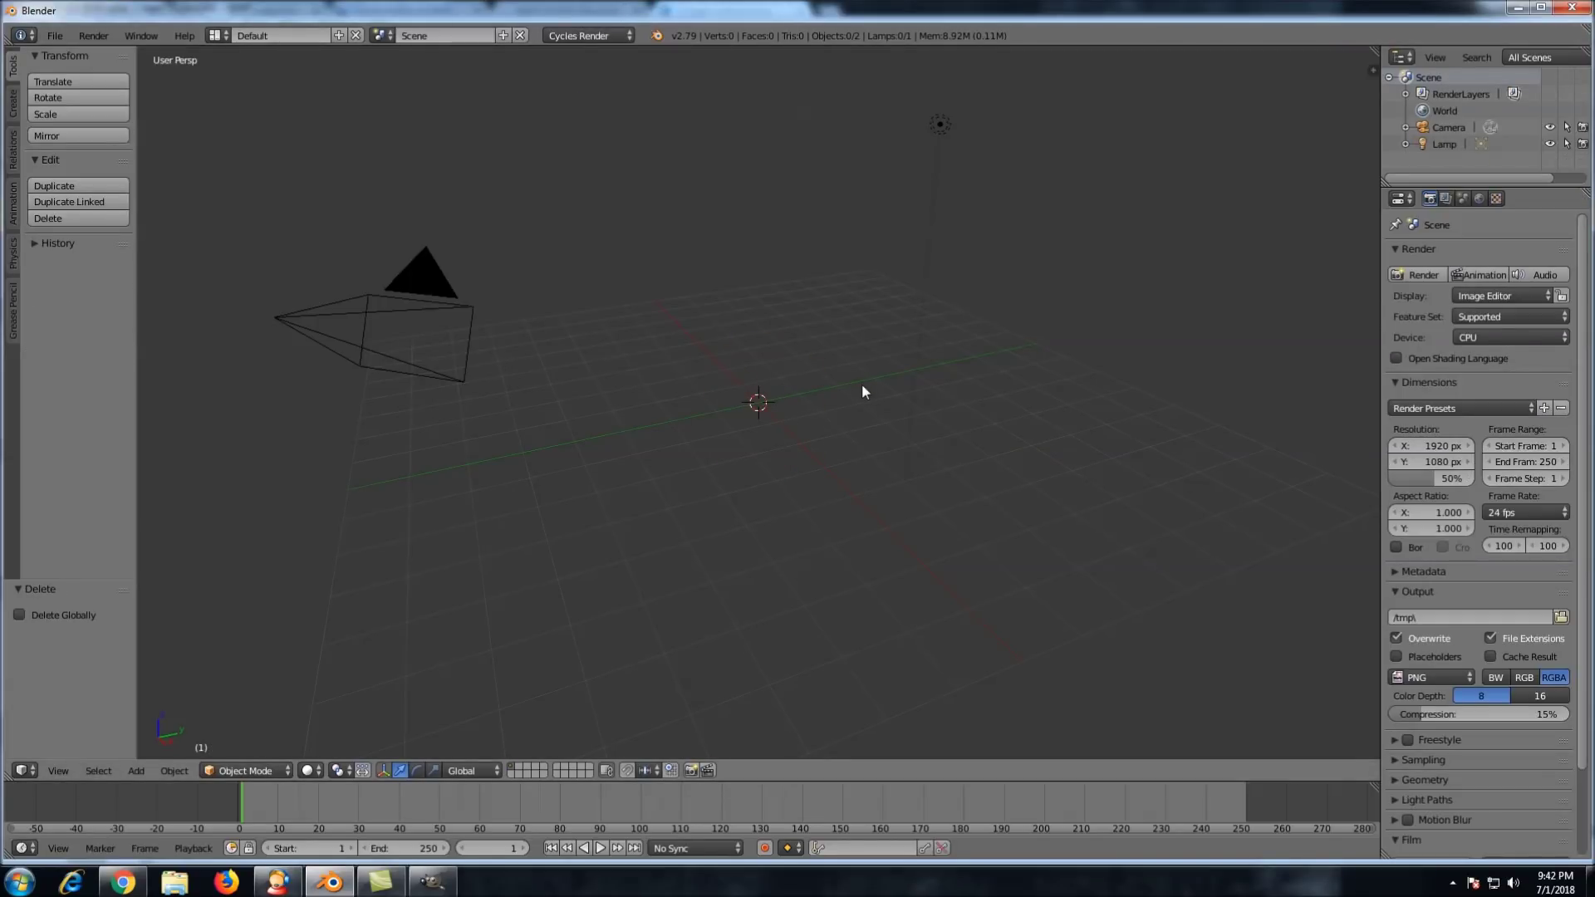
key(shift+a)
click(899, 384)
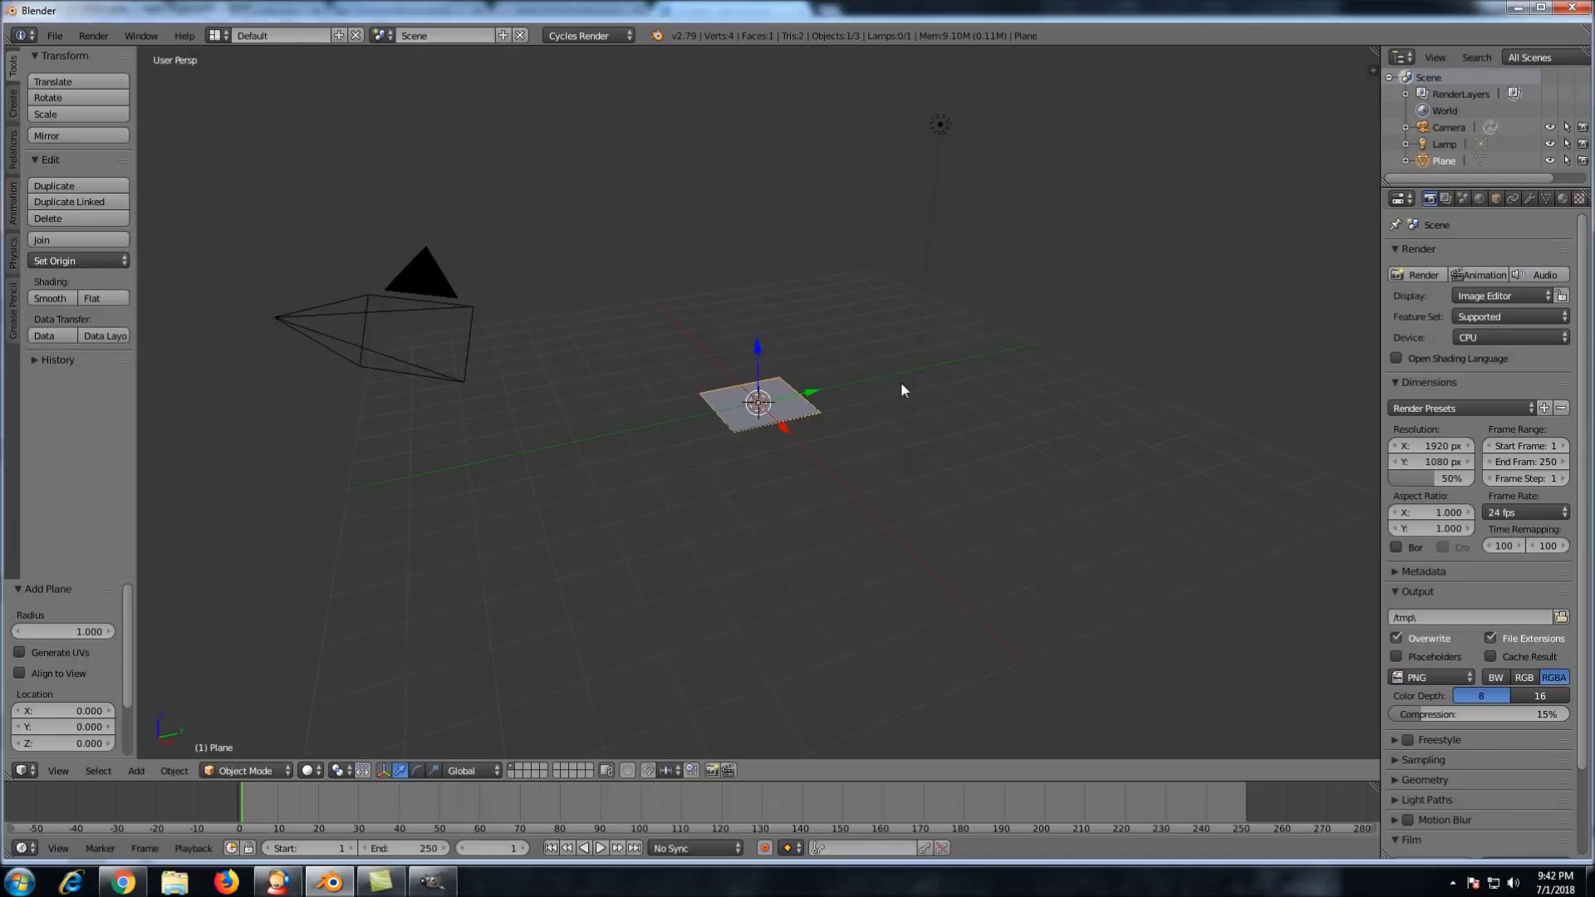
Give the plane a new Principled BSDF material whose base colour is the brown brick jpg
click(1562, 199)
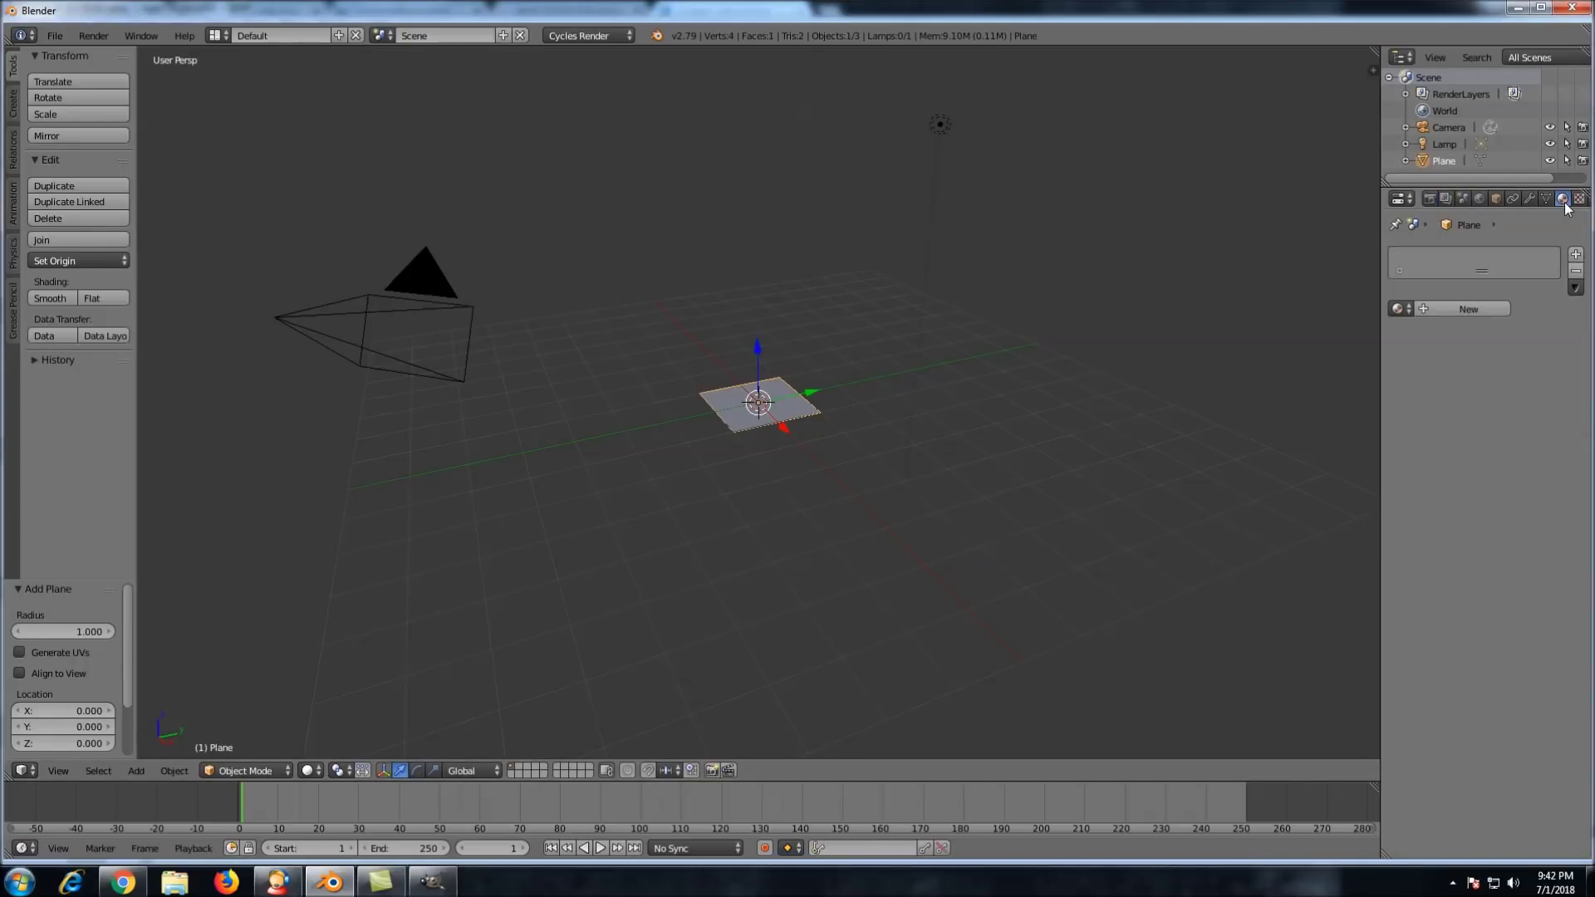
click(1468, 308)
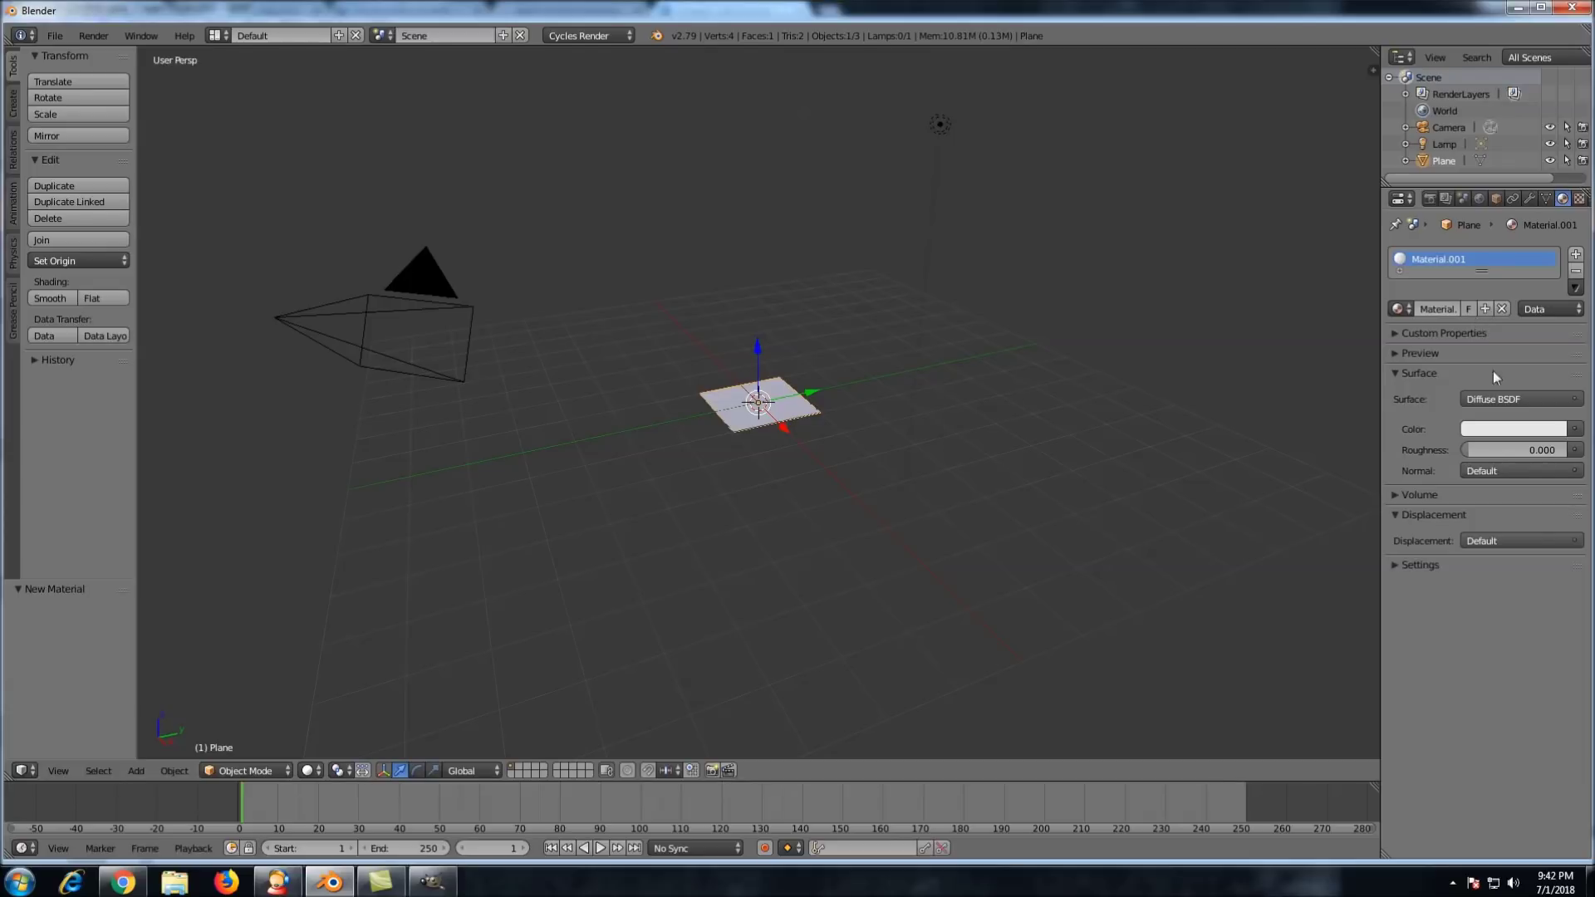
click(1496, 400)
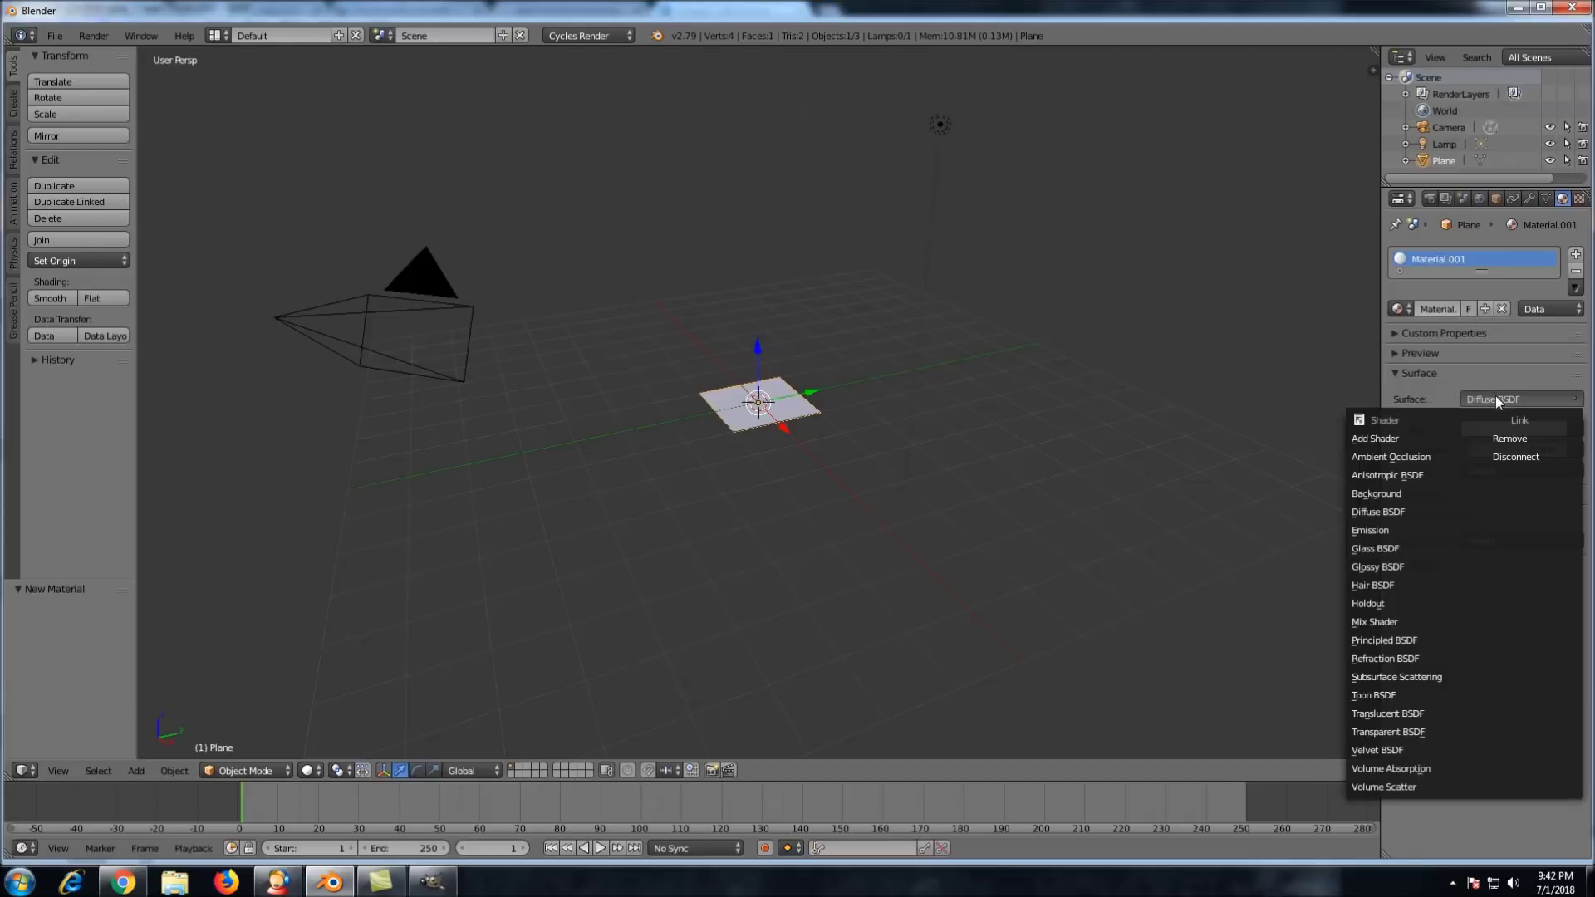
click(1382, 641)
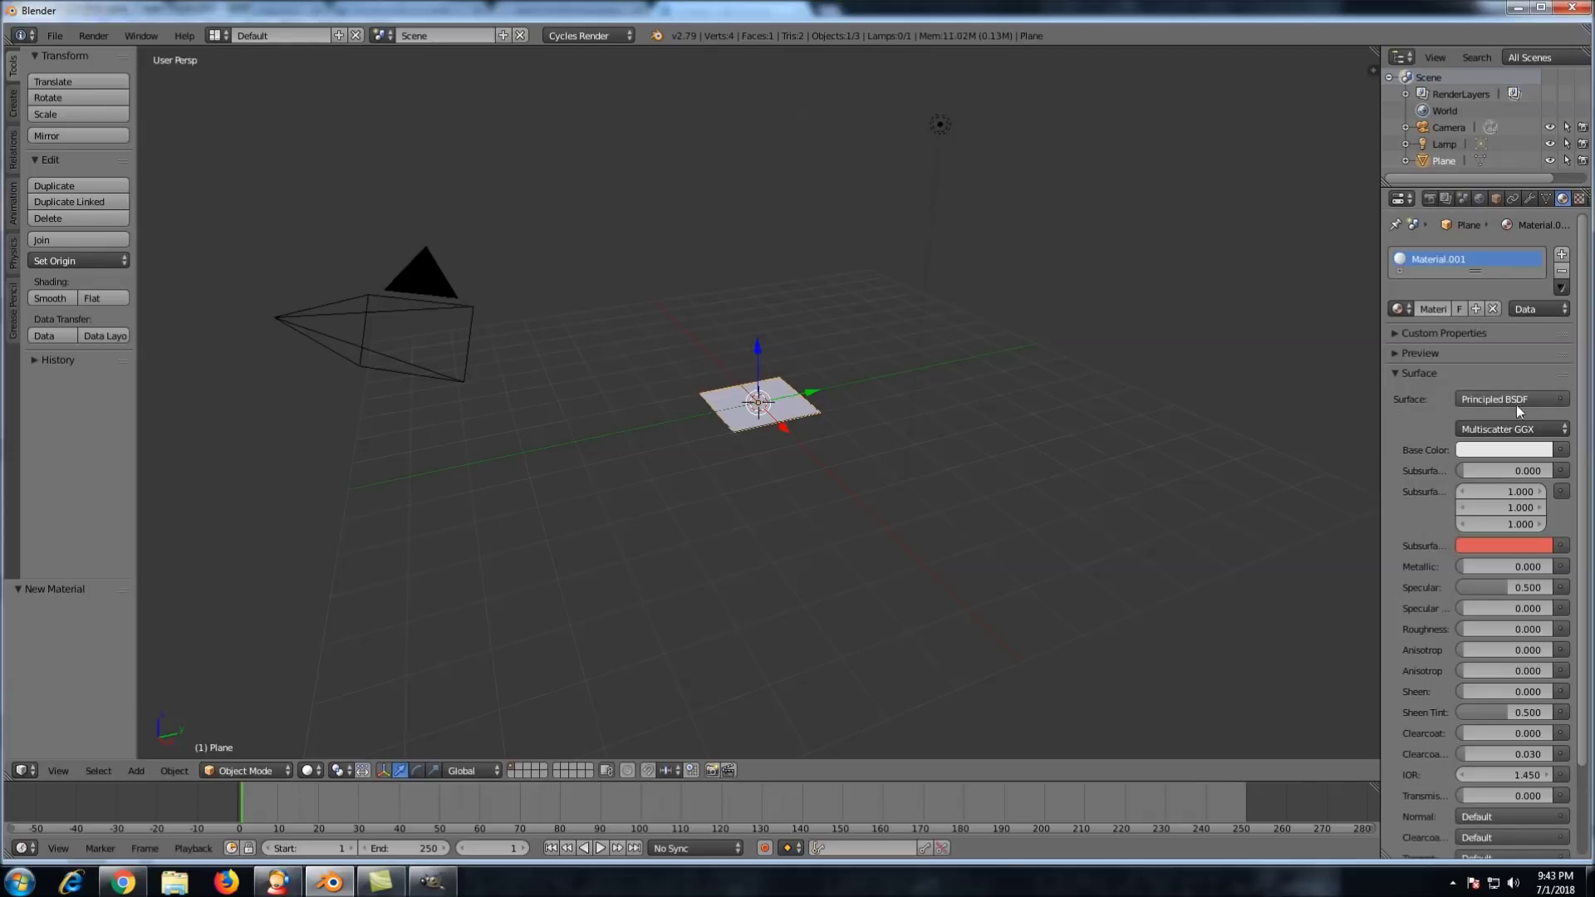
click(1555, 451)
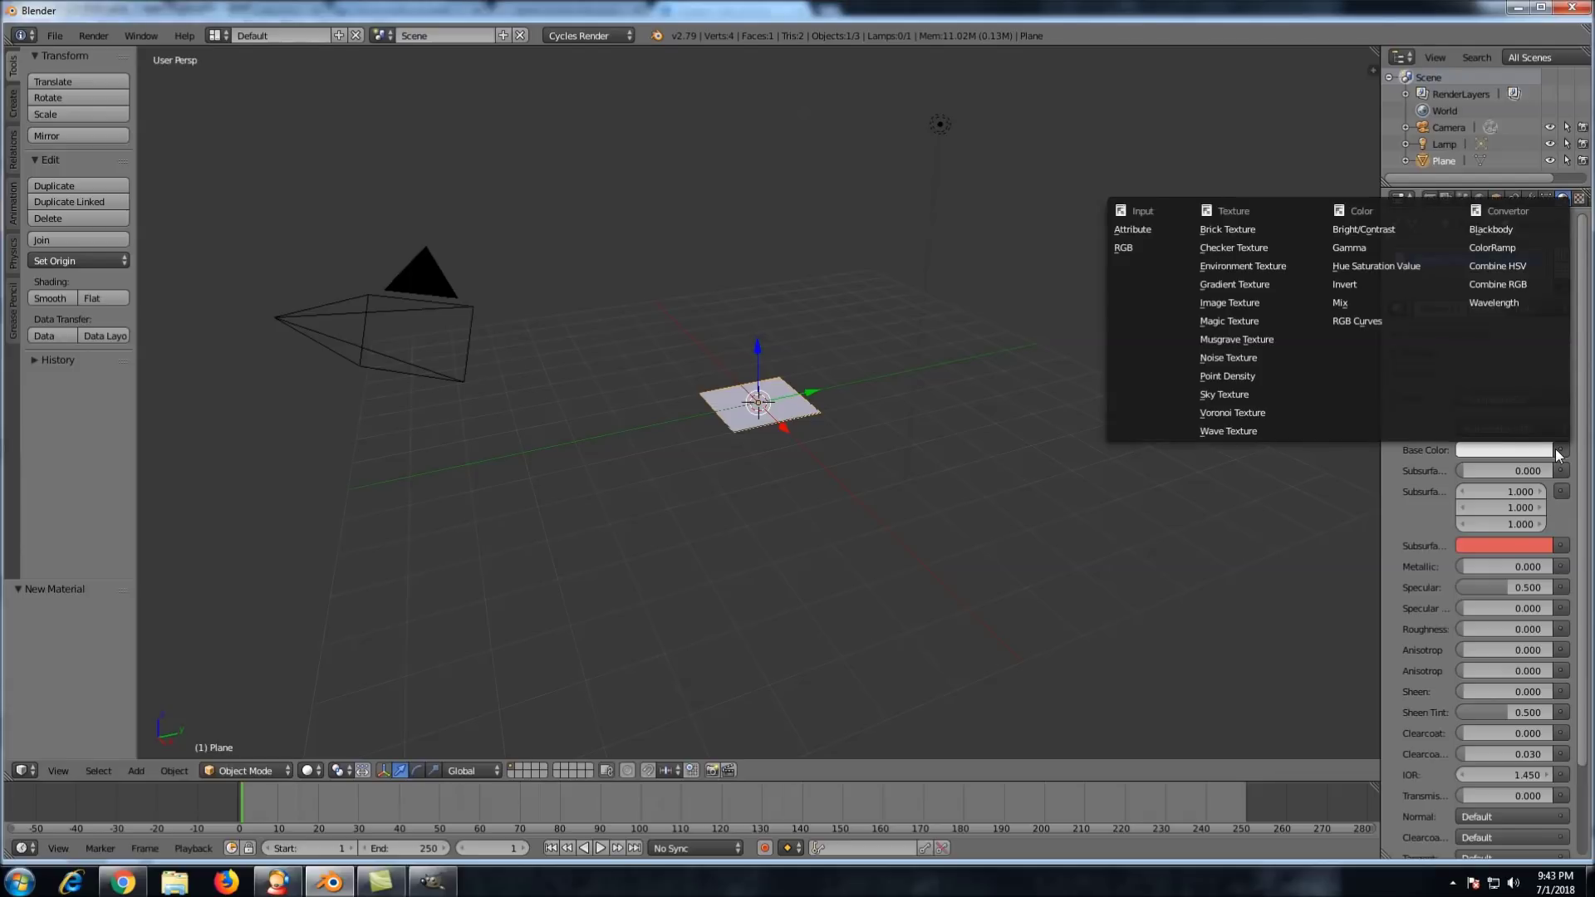
click(1257, 304)
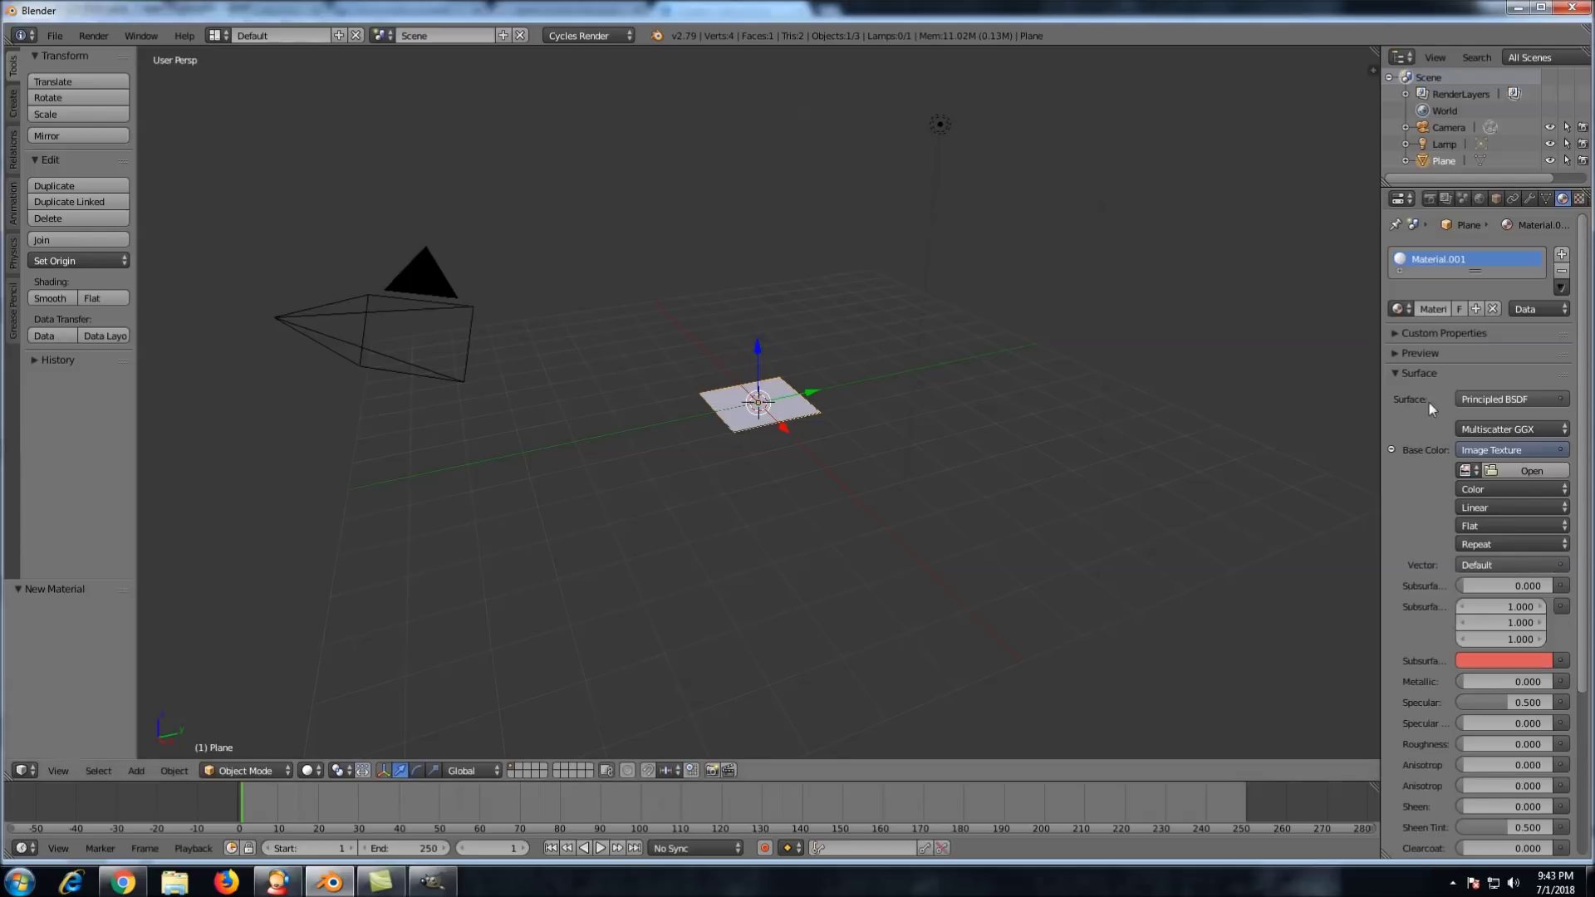
click(1546, 476)
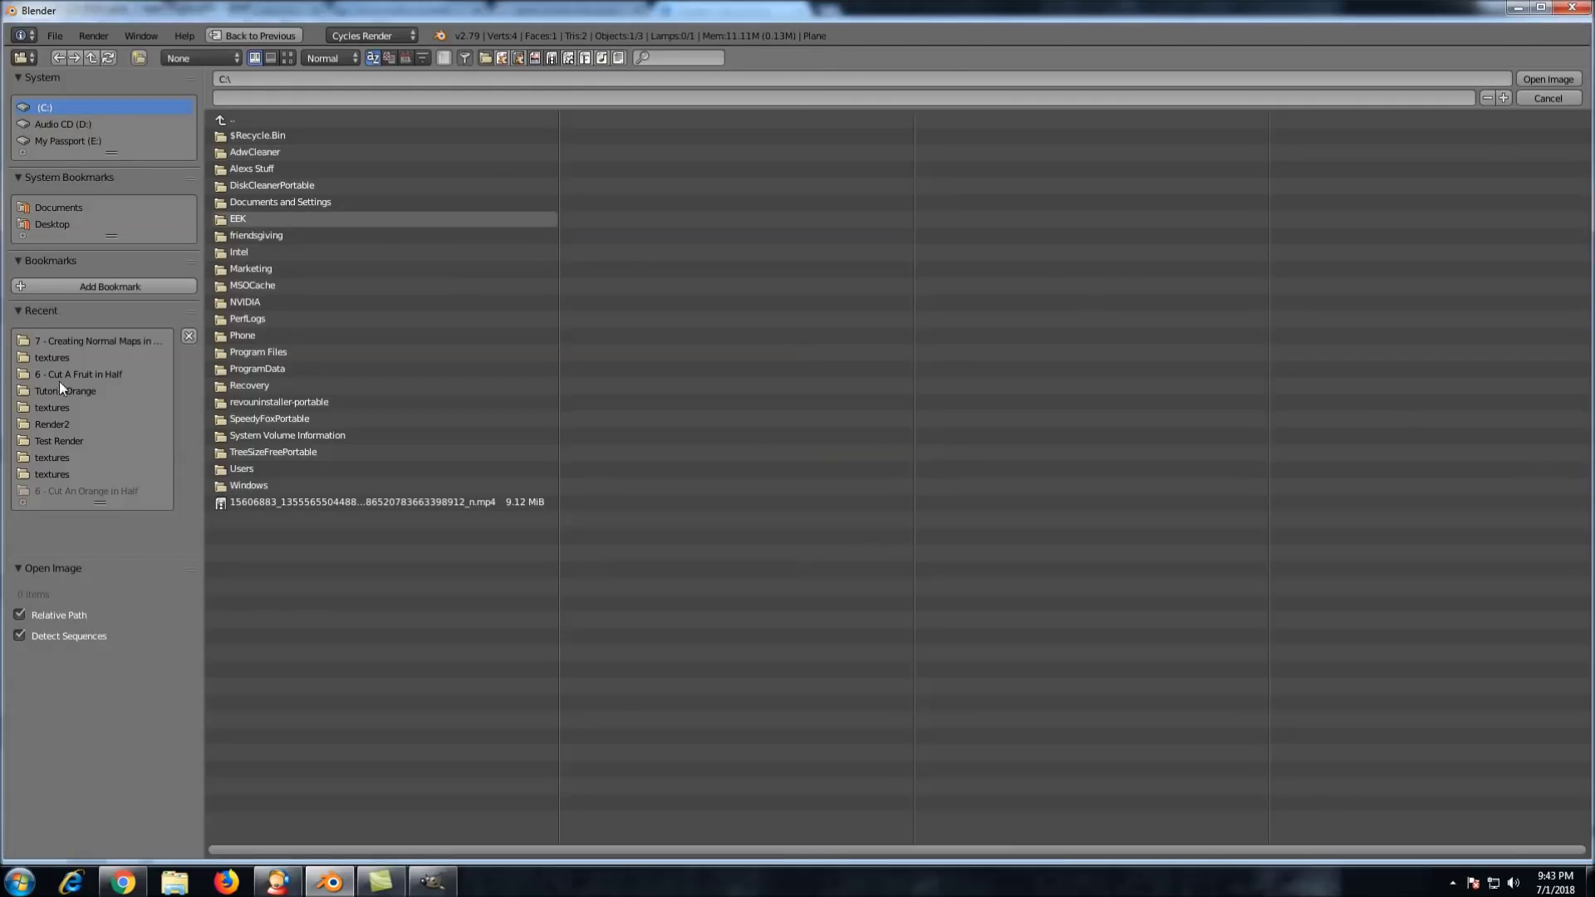
click(73, 342)
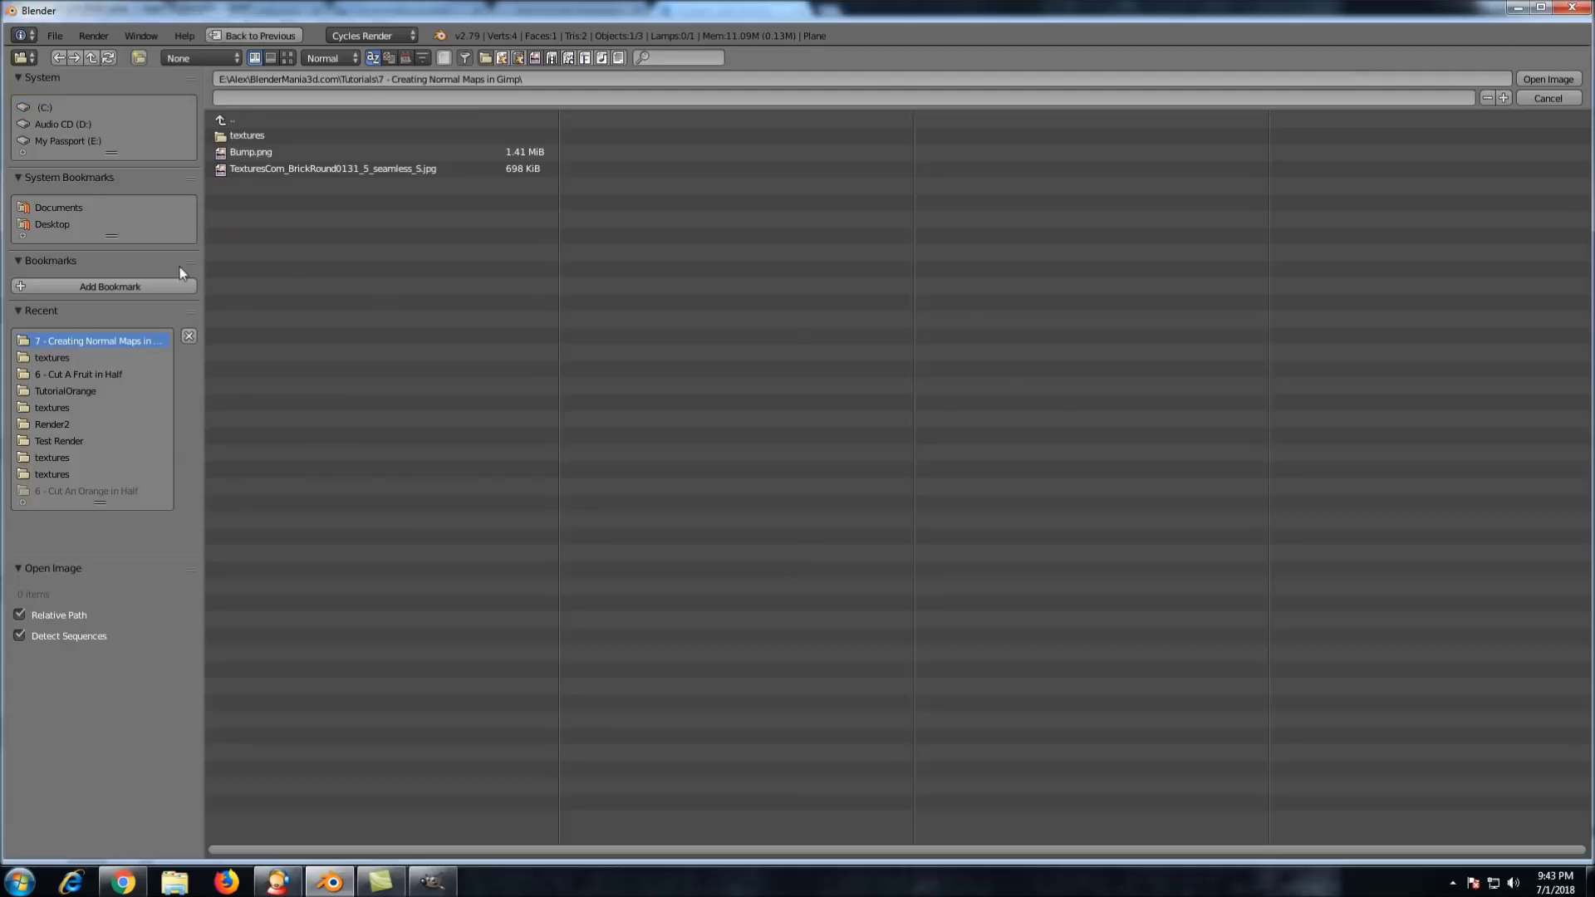
click(262, 137)
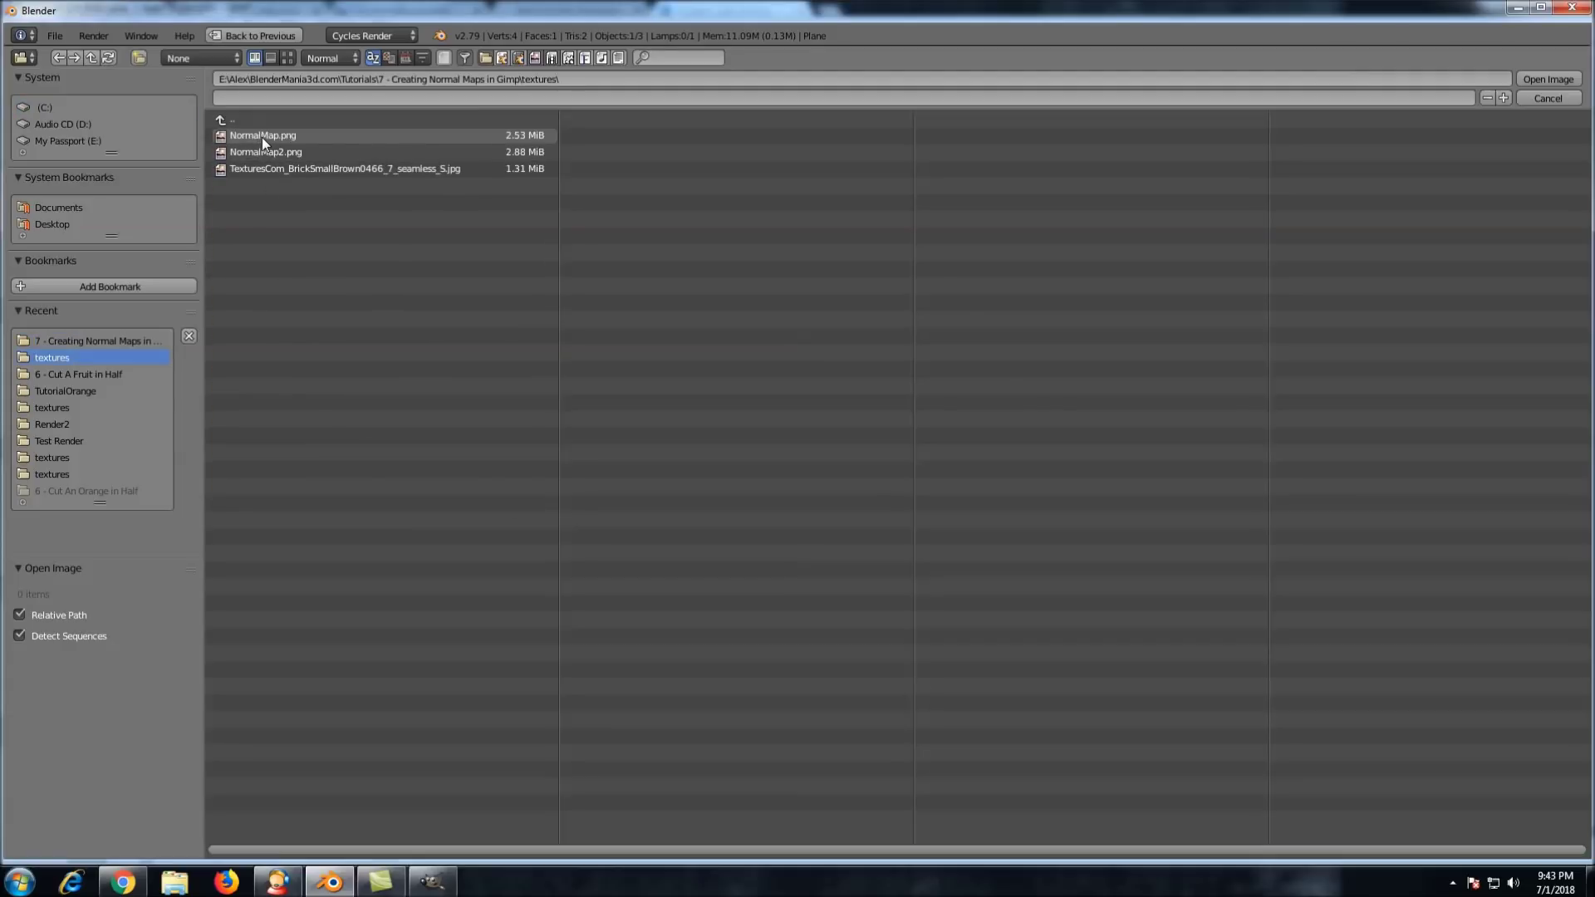
double_click(335, 169)
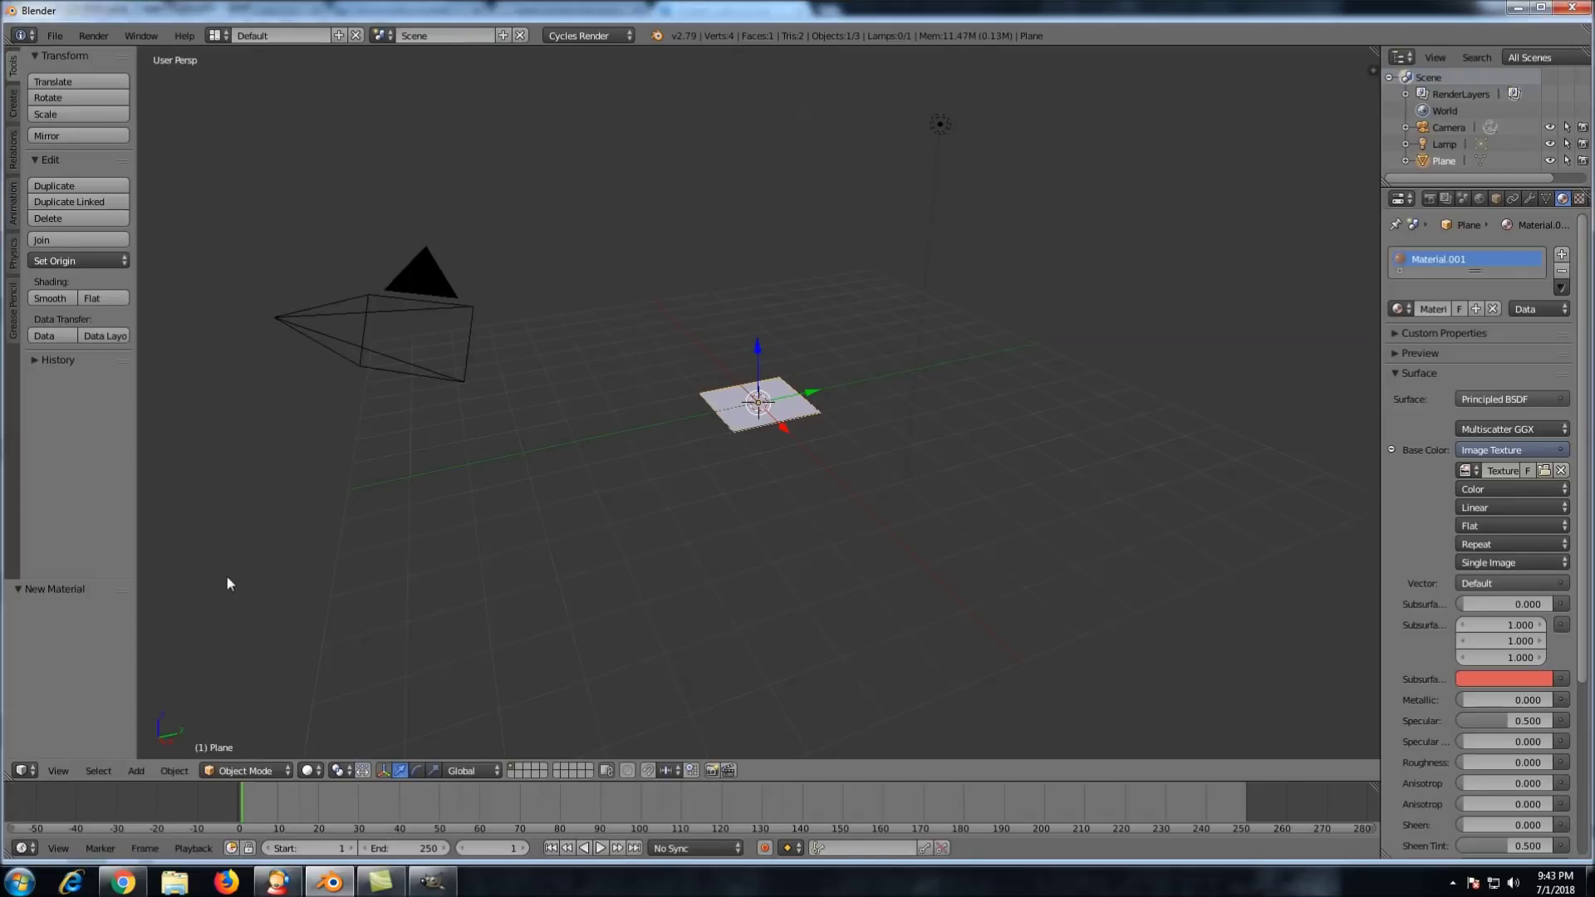
Hide the tools panel and split the 3D view into two views
key(t)
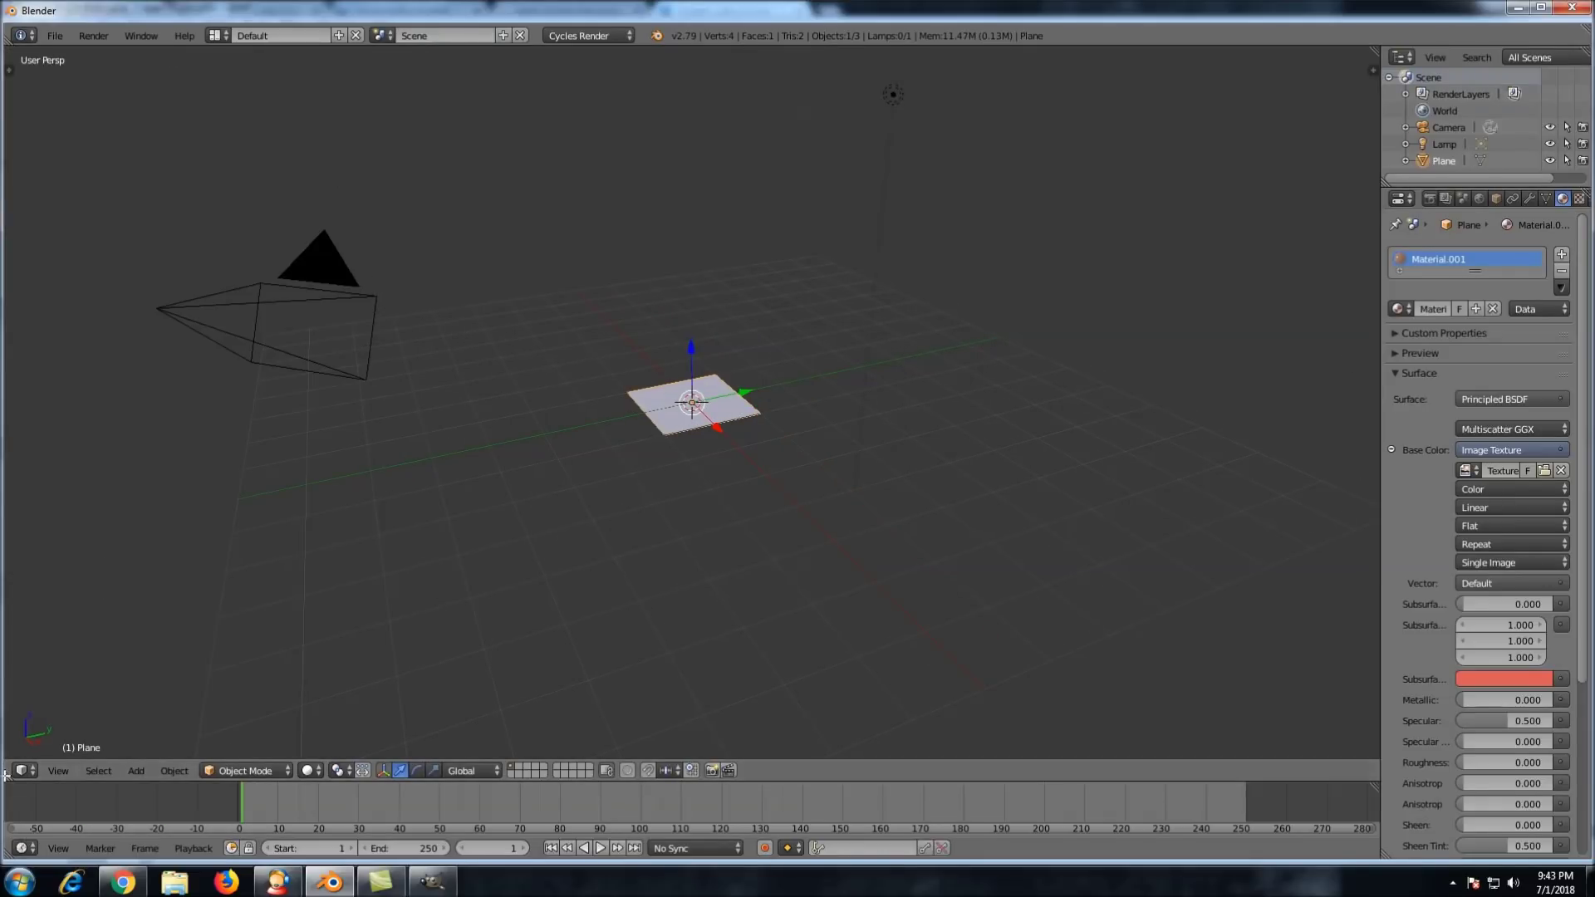
drag(6, 776, 579, 735)
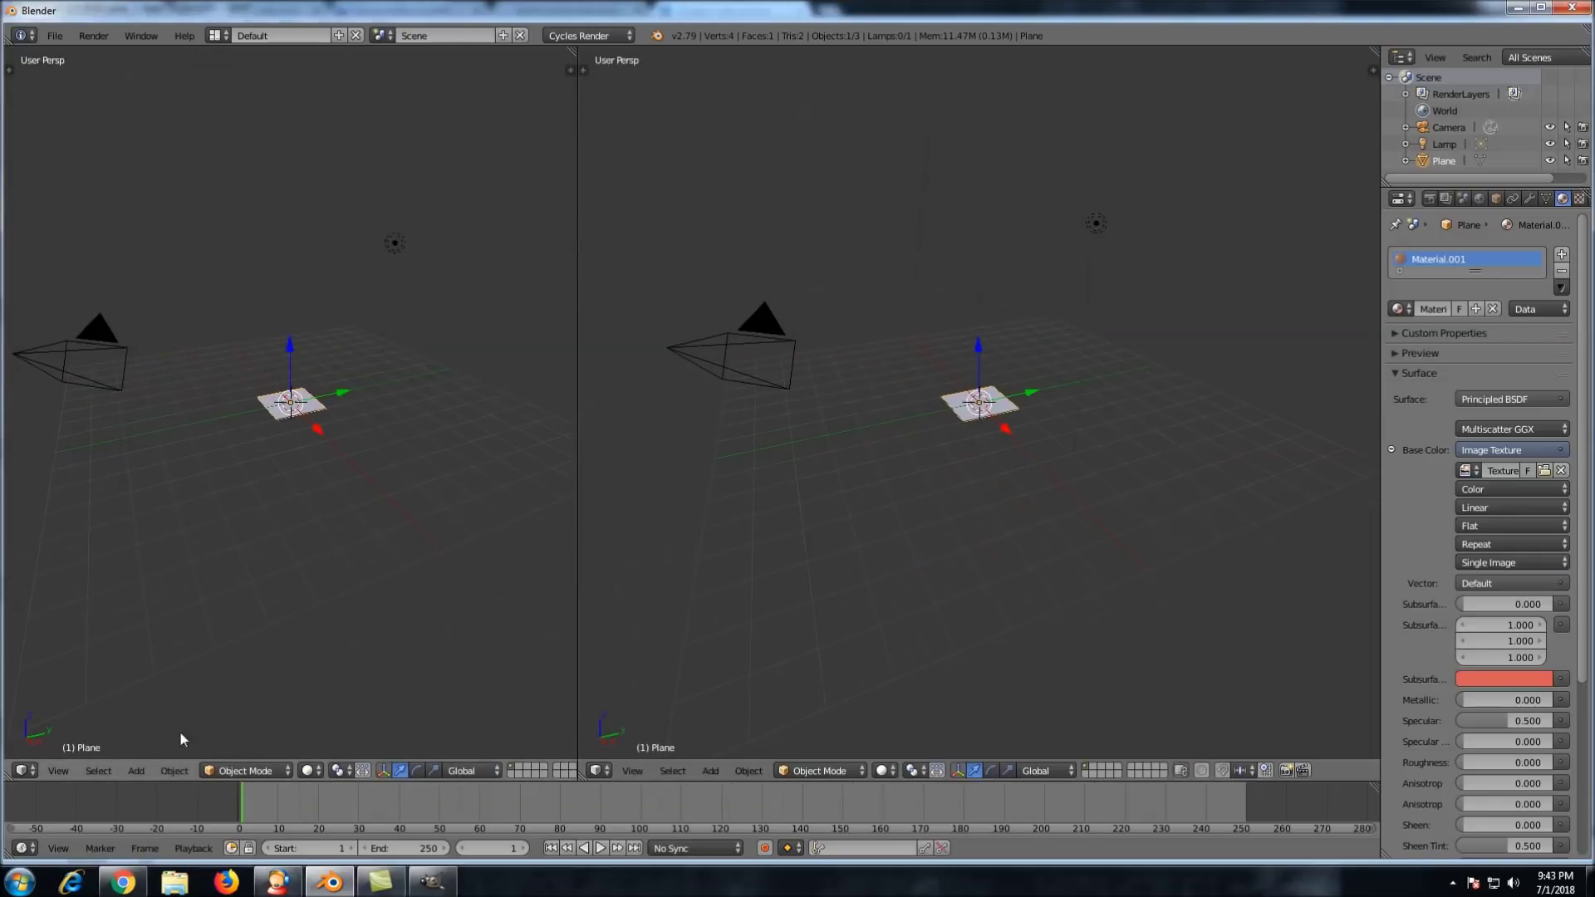
click(22, 770)
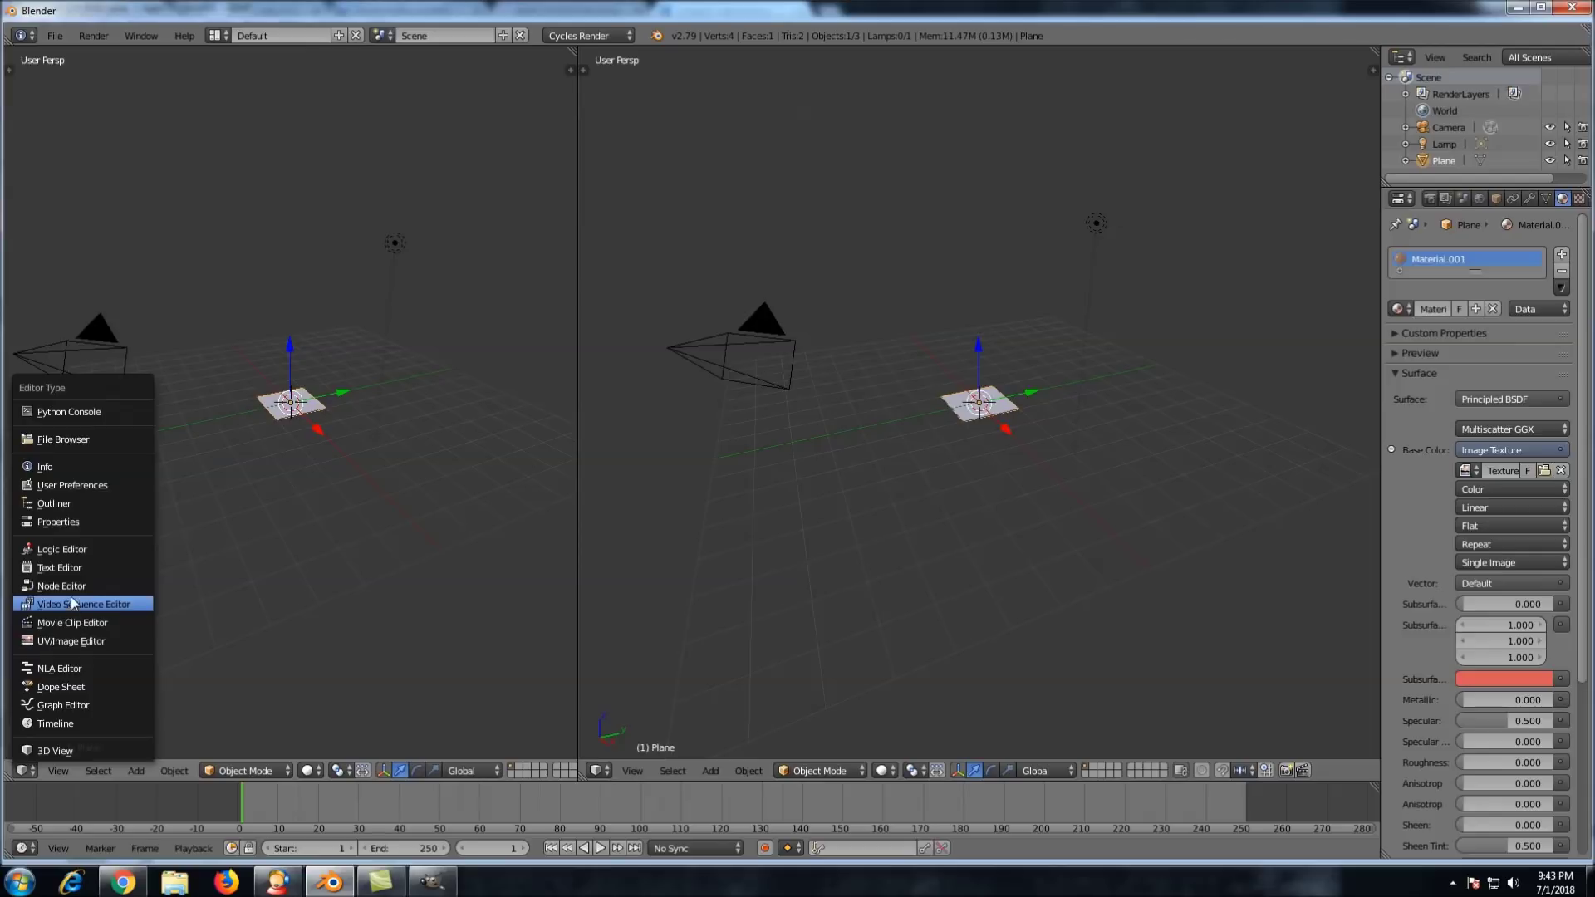
Turn the left view into a Node Editor centred on the node tree
click(75, 587)
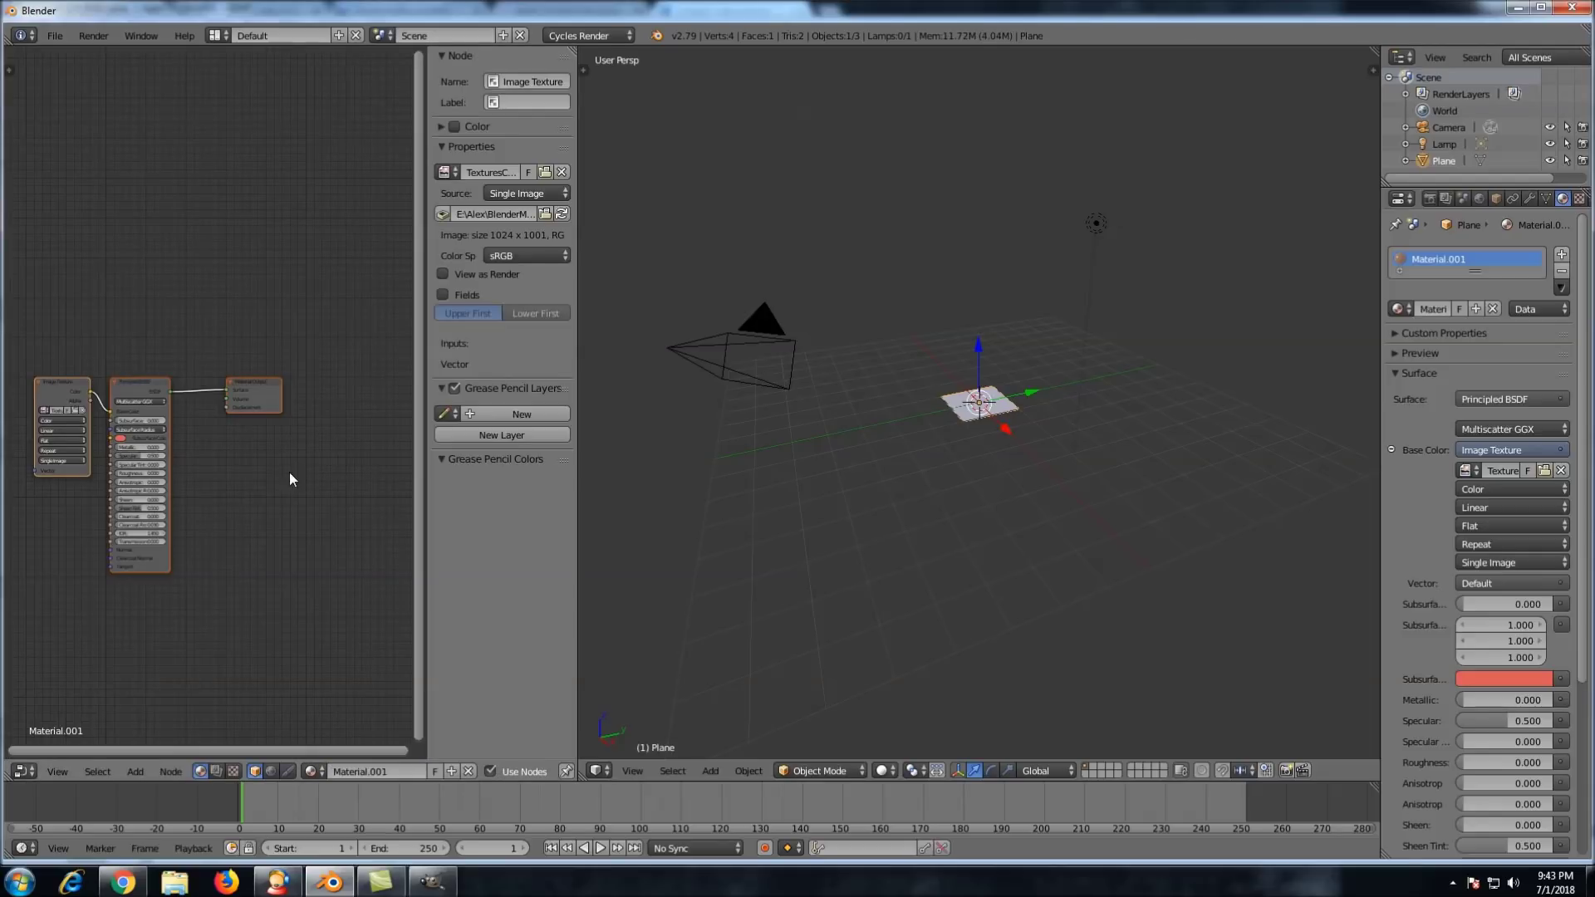
key(n)
key(Home)
From top view, UV-unwrap the plane in edit mode and return to object mode
drag(964, 422, 1135, 466)
key(KP_7)
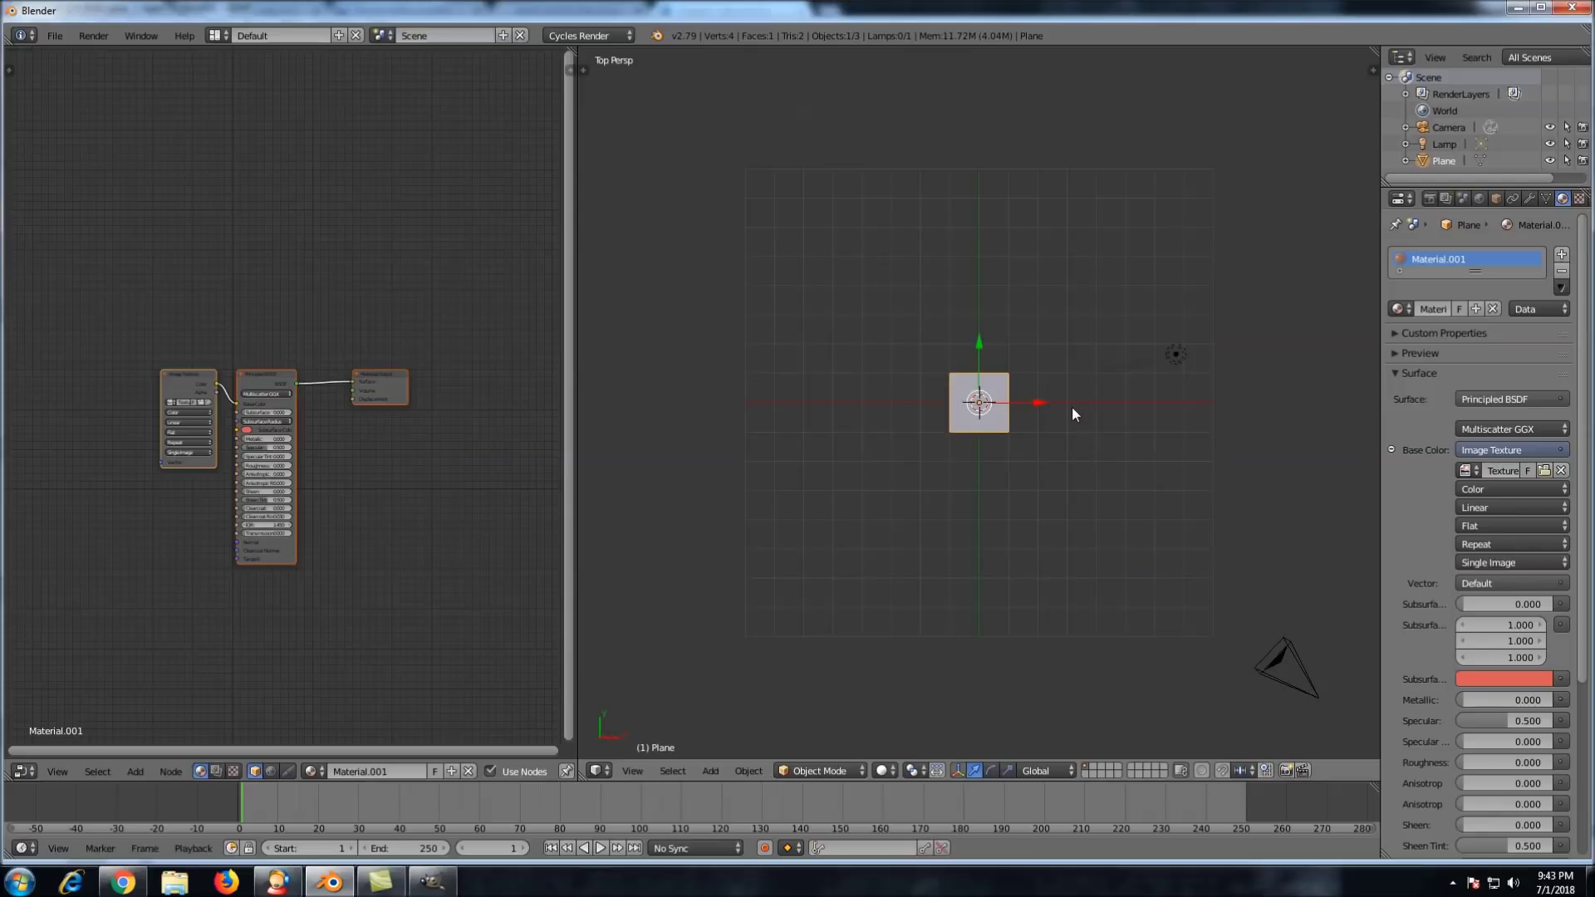
key(Tab)
scroll(1071, 407, up, 2)
key(u)
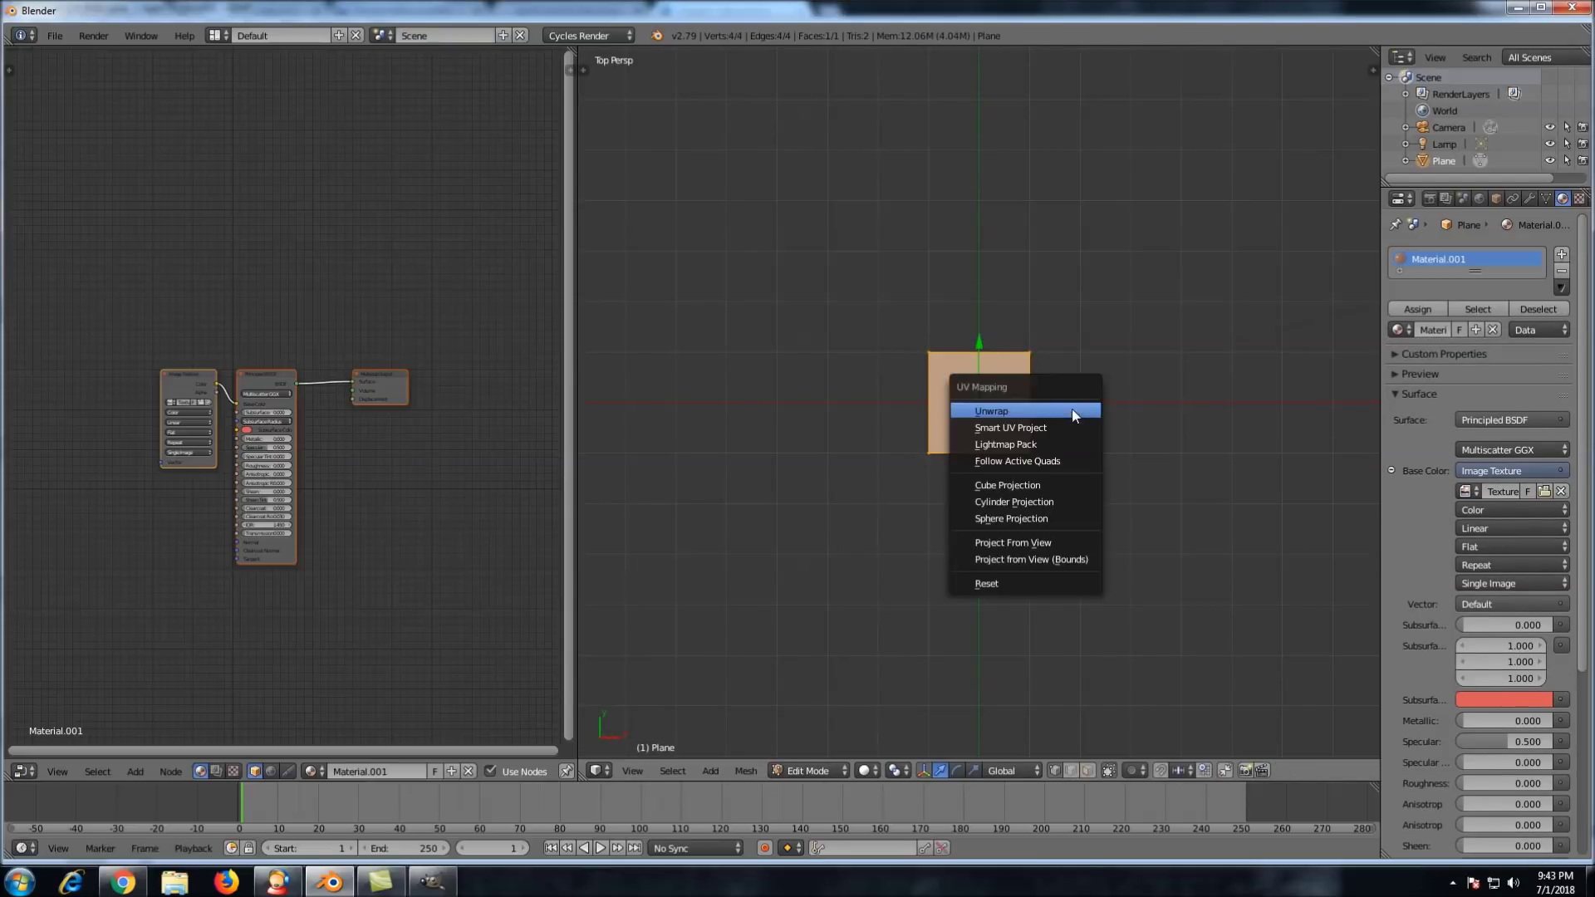
click(1071, 410)
key(Tab)
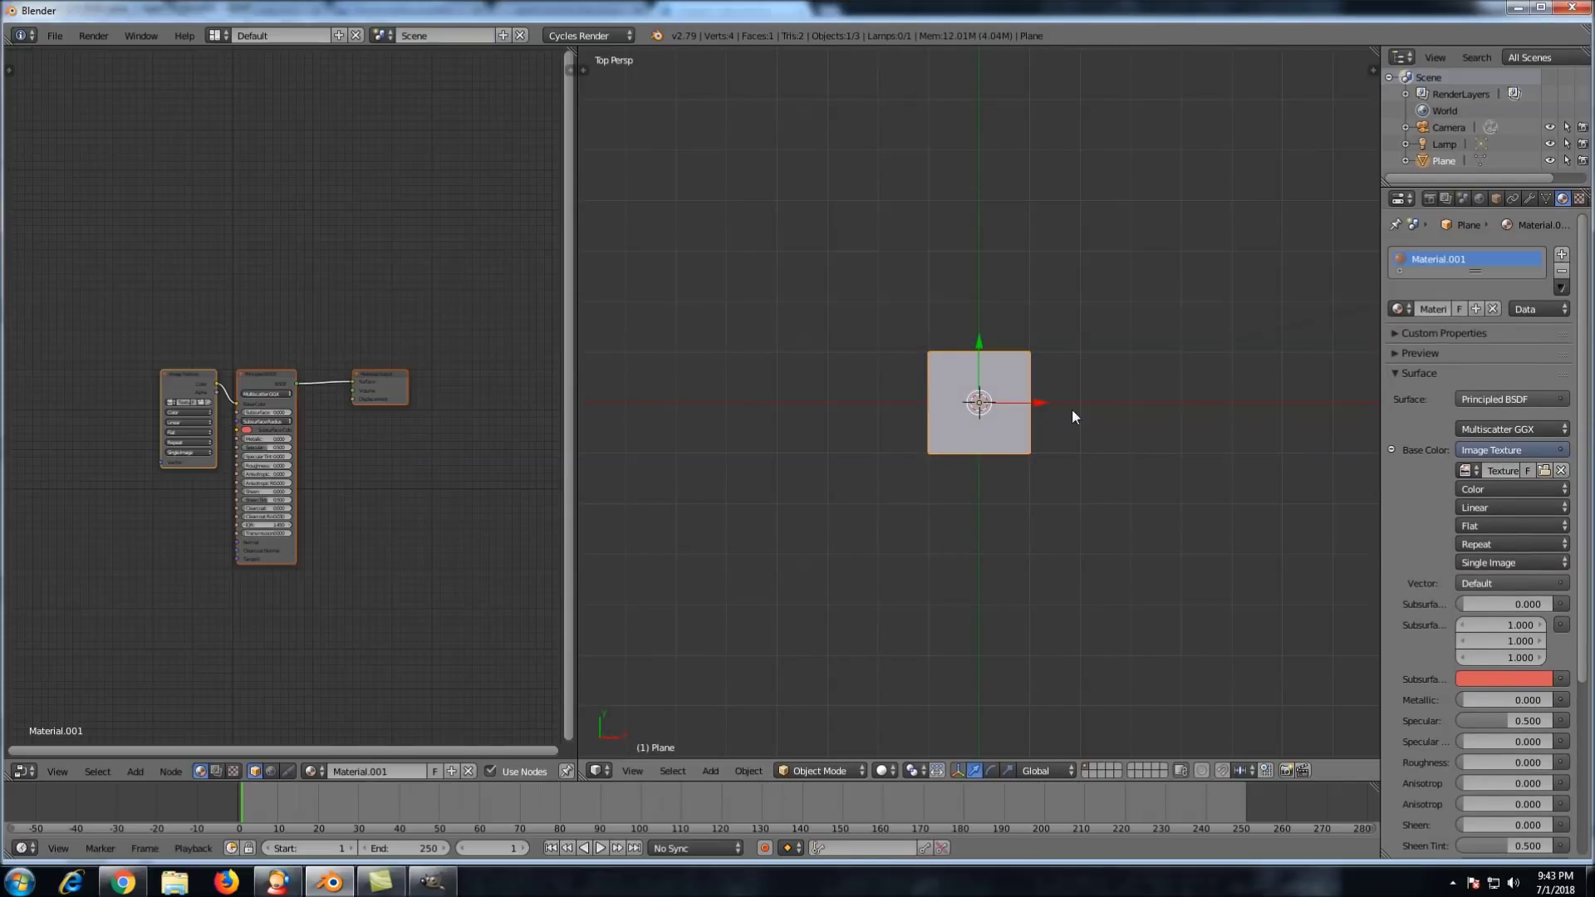
Set the viewport shading to Rendered to preview the brick plane
click(887, 770)
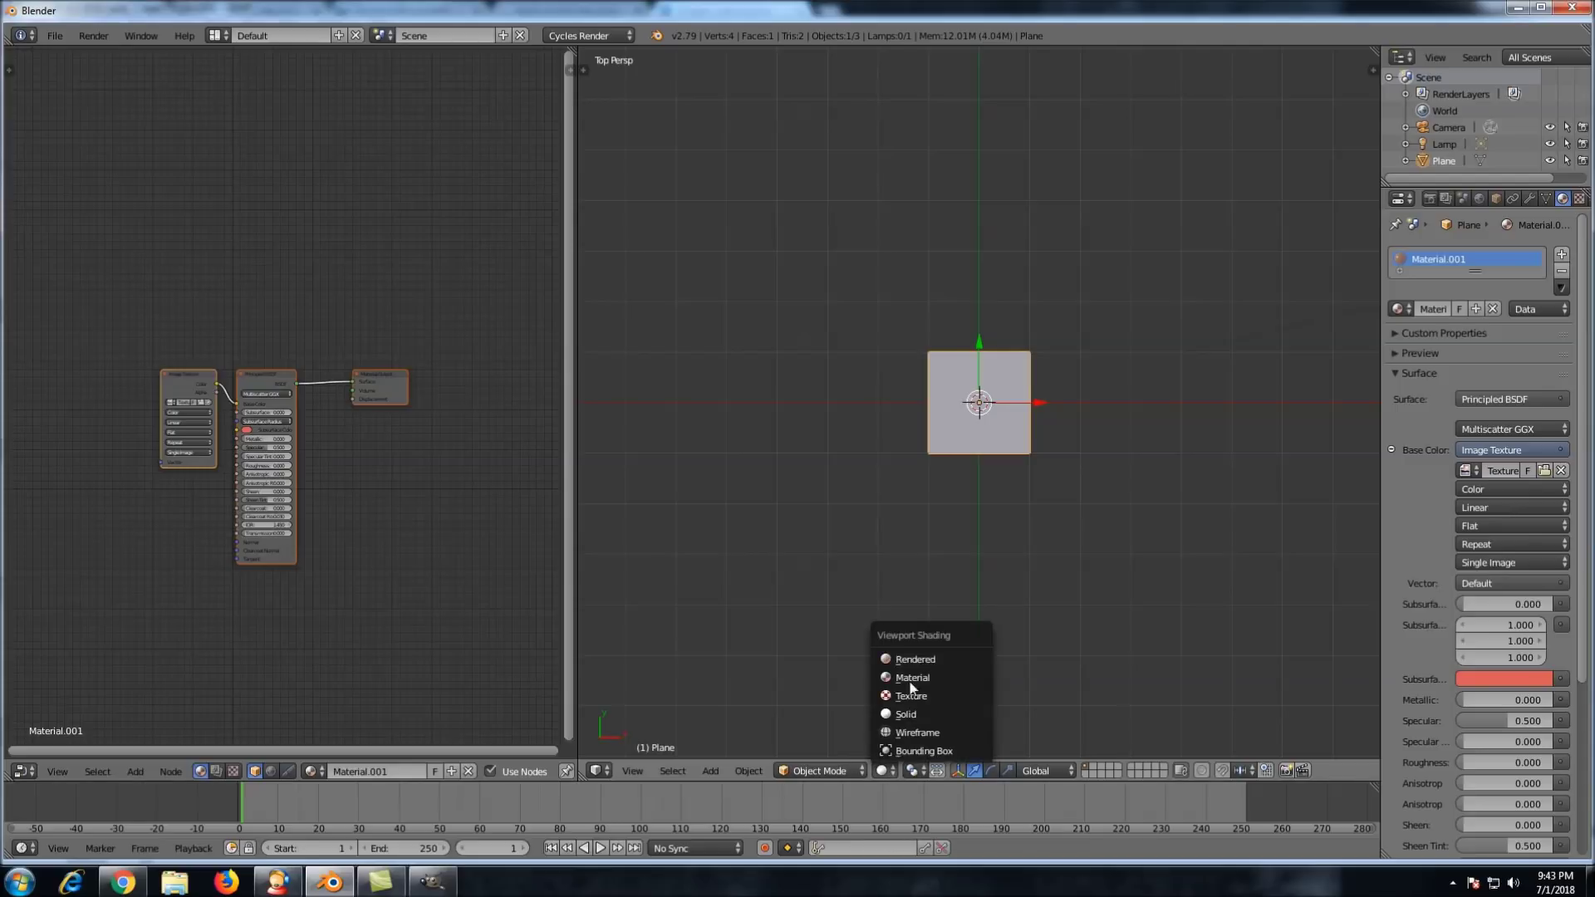
click(913, 659)
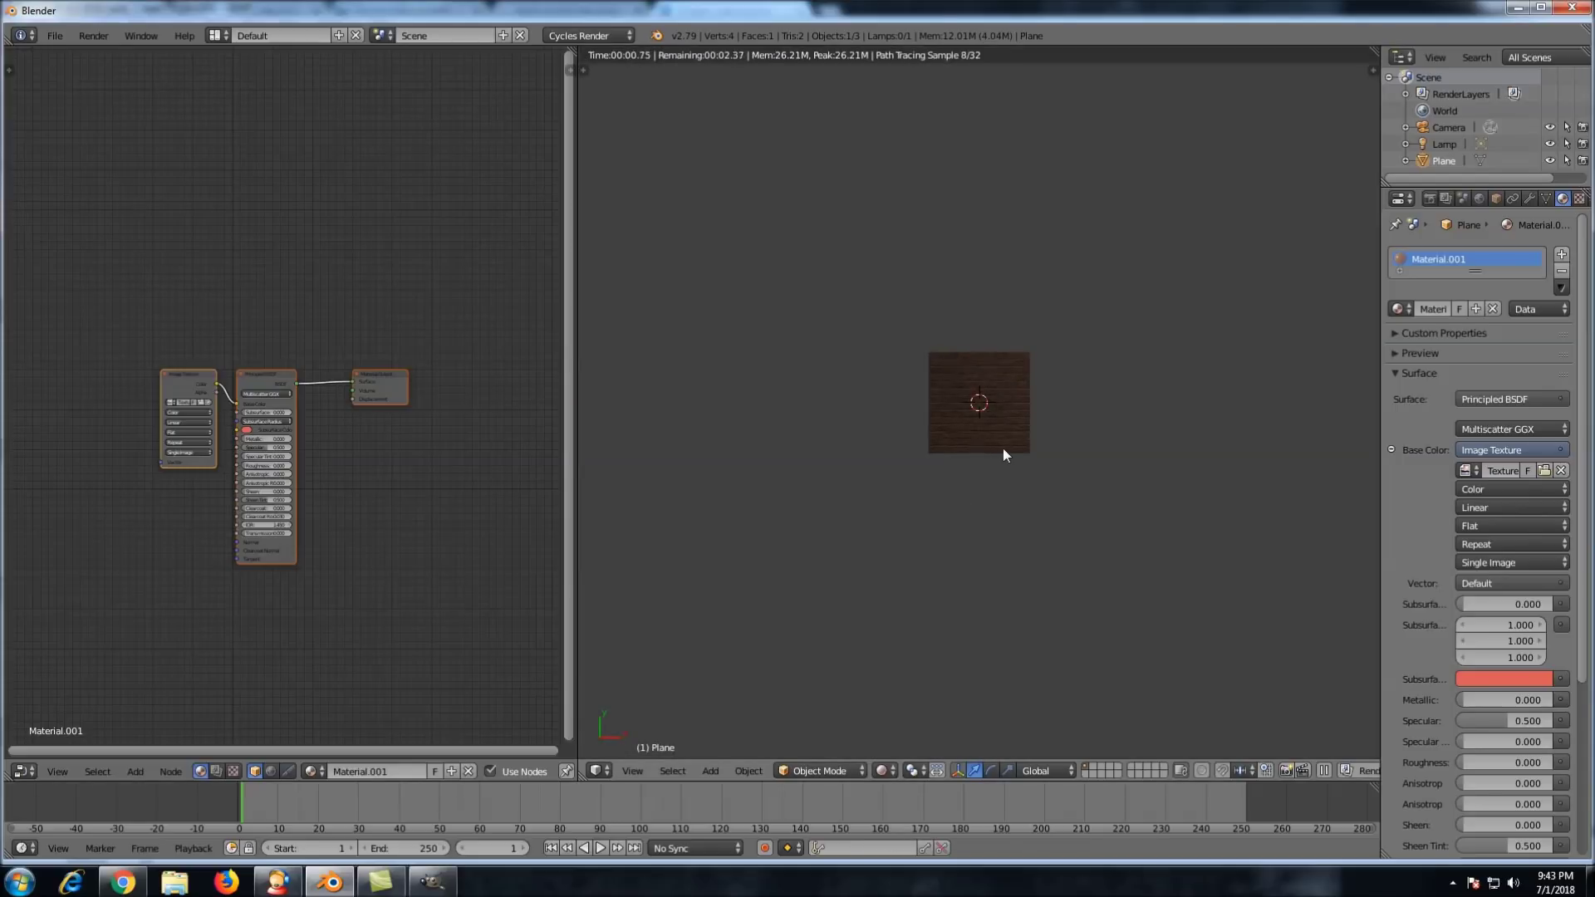
scroll(1003, 449, up, 5)
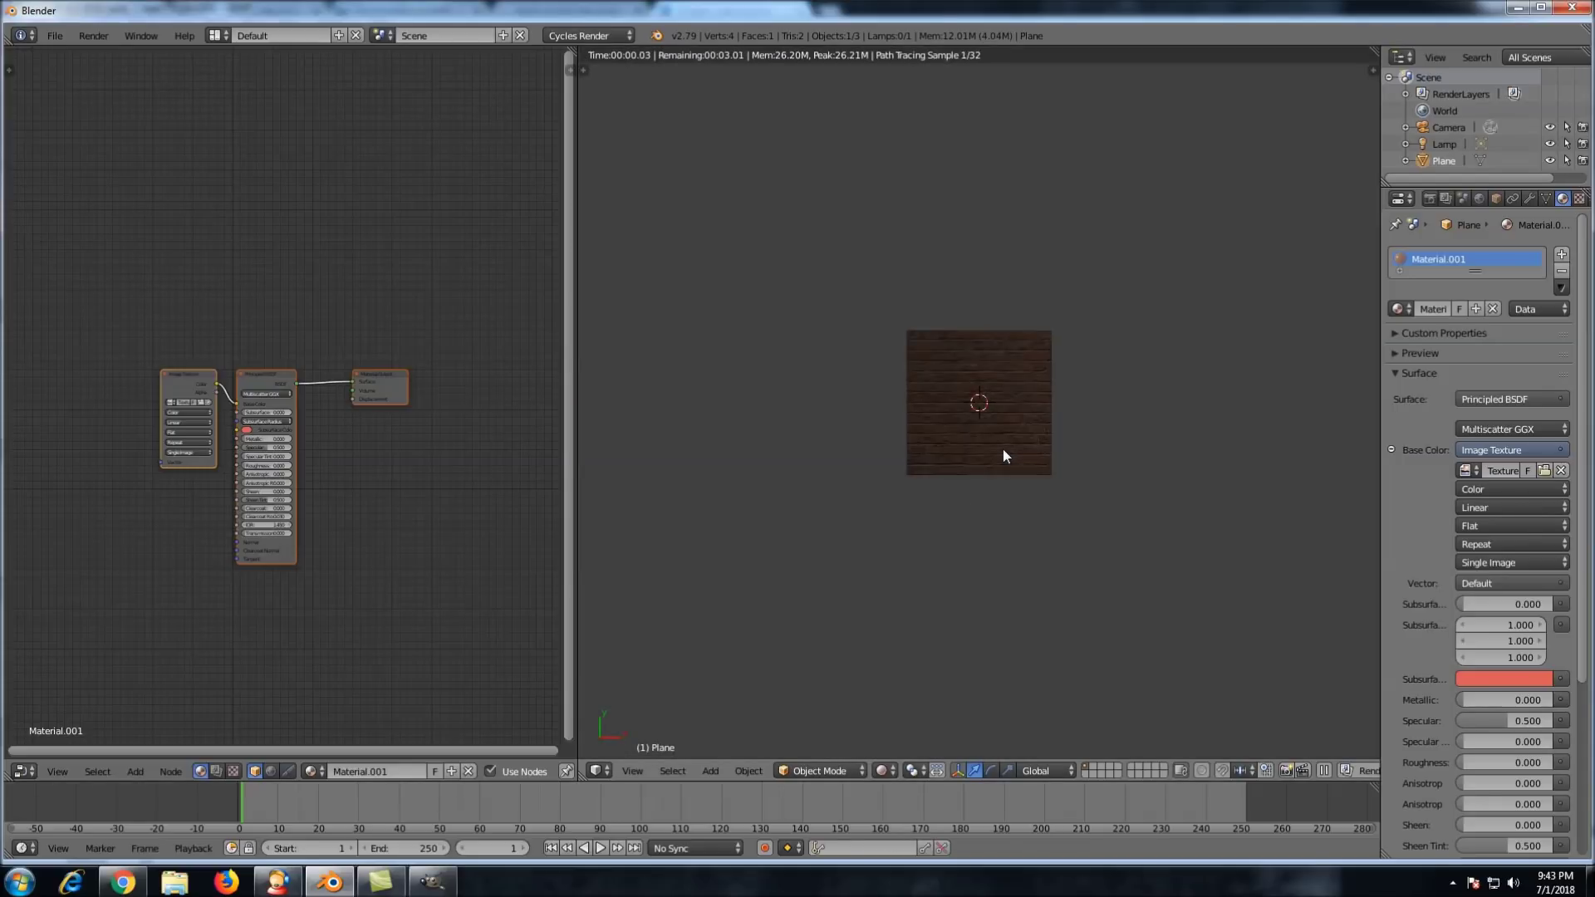
Make the lamp a node-based Sun with strength 3
click(1443, 146)
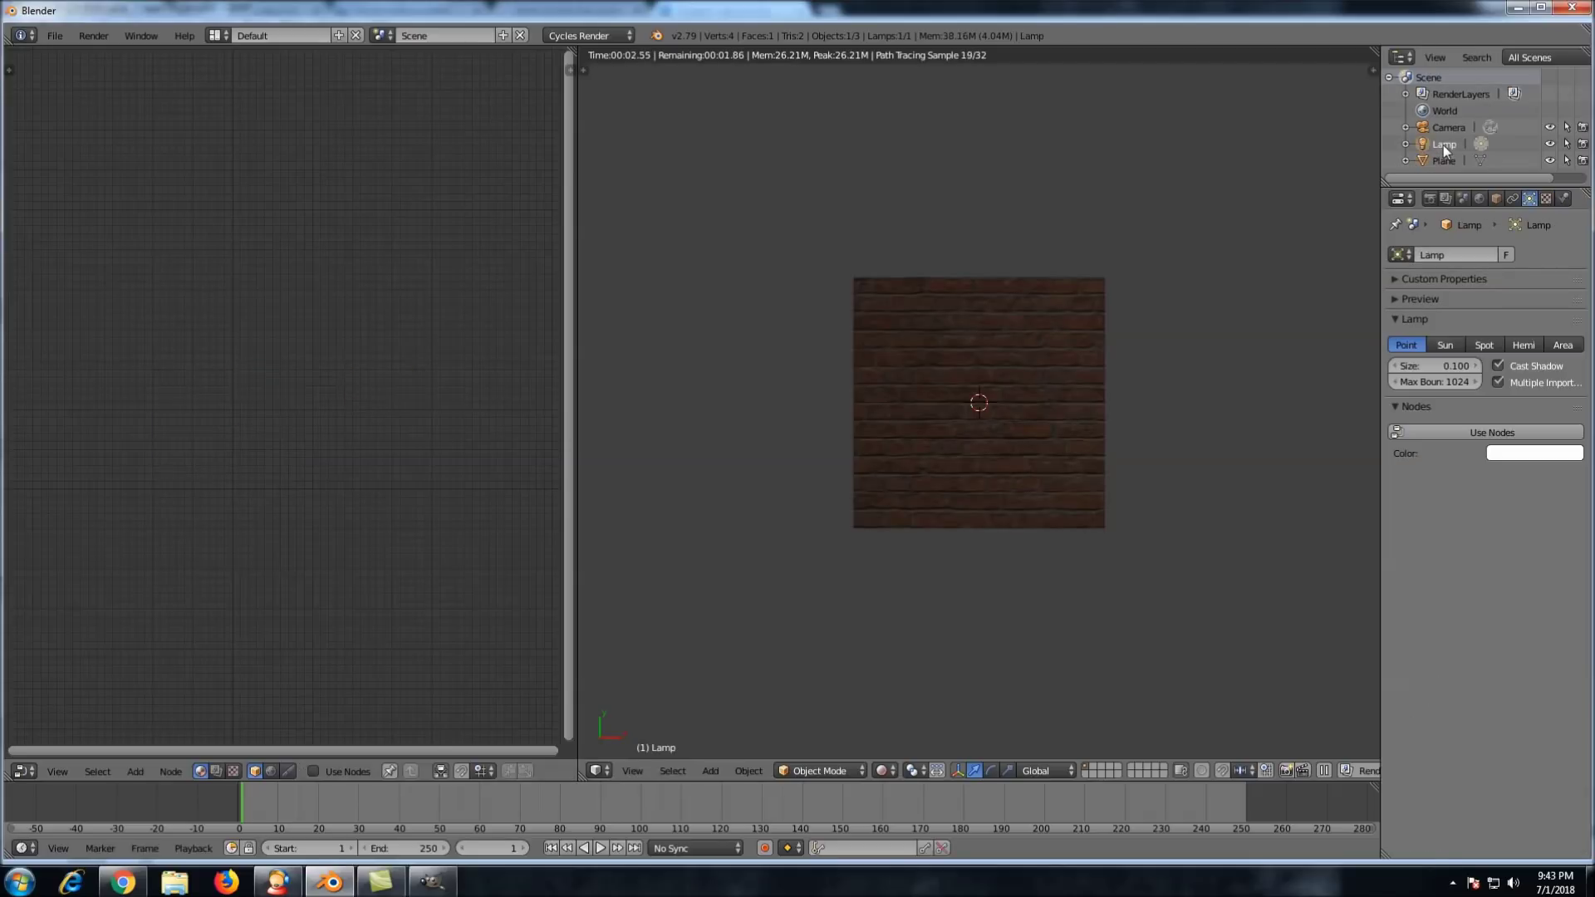
click(1468, 431)
click(1455, 345)
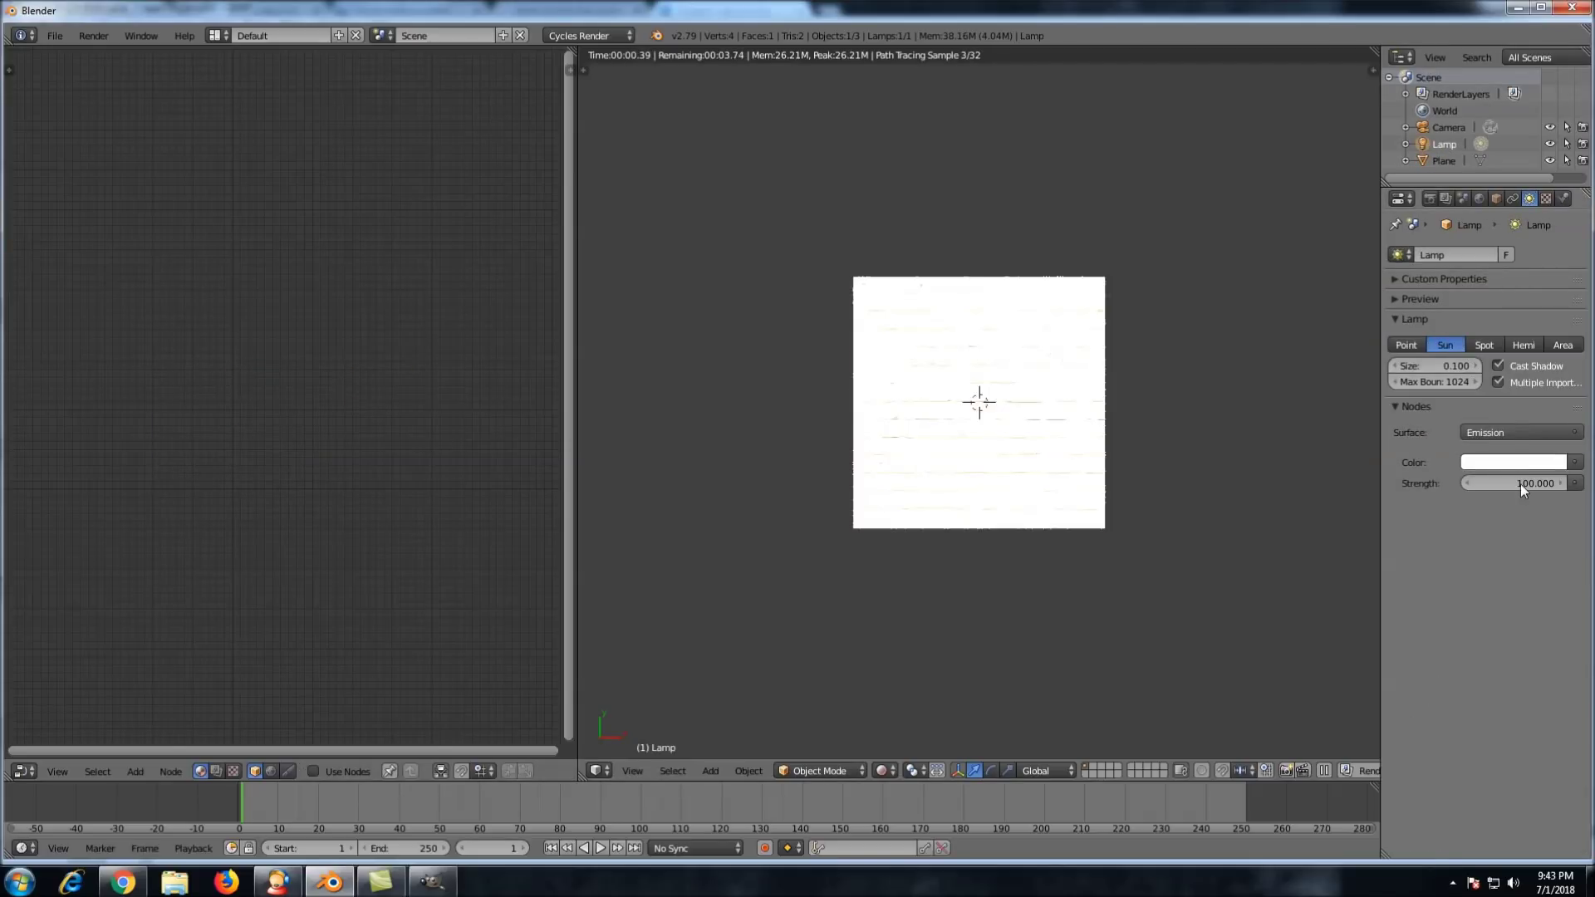
click(1520, 483)
text(3)
key(Return)
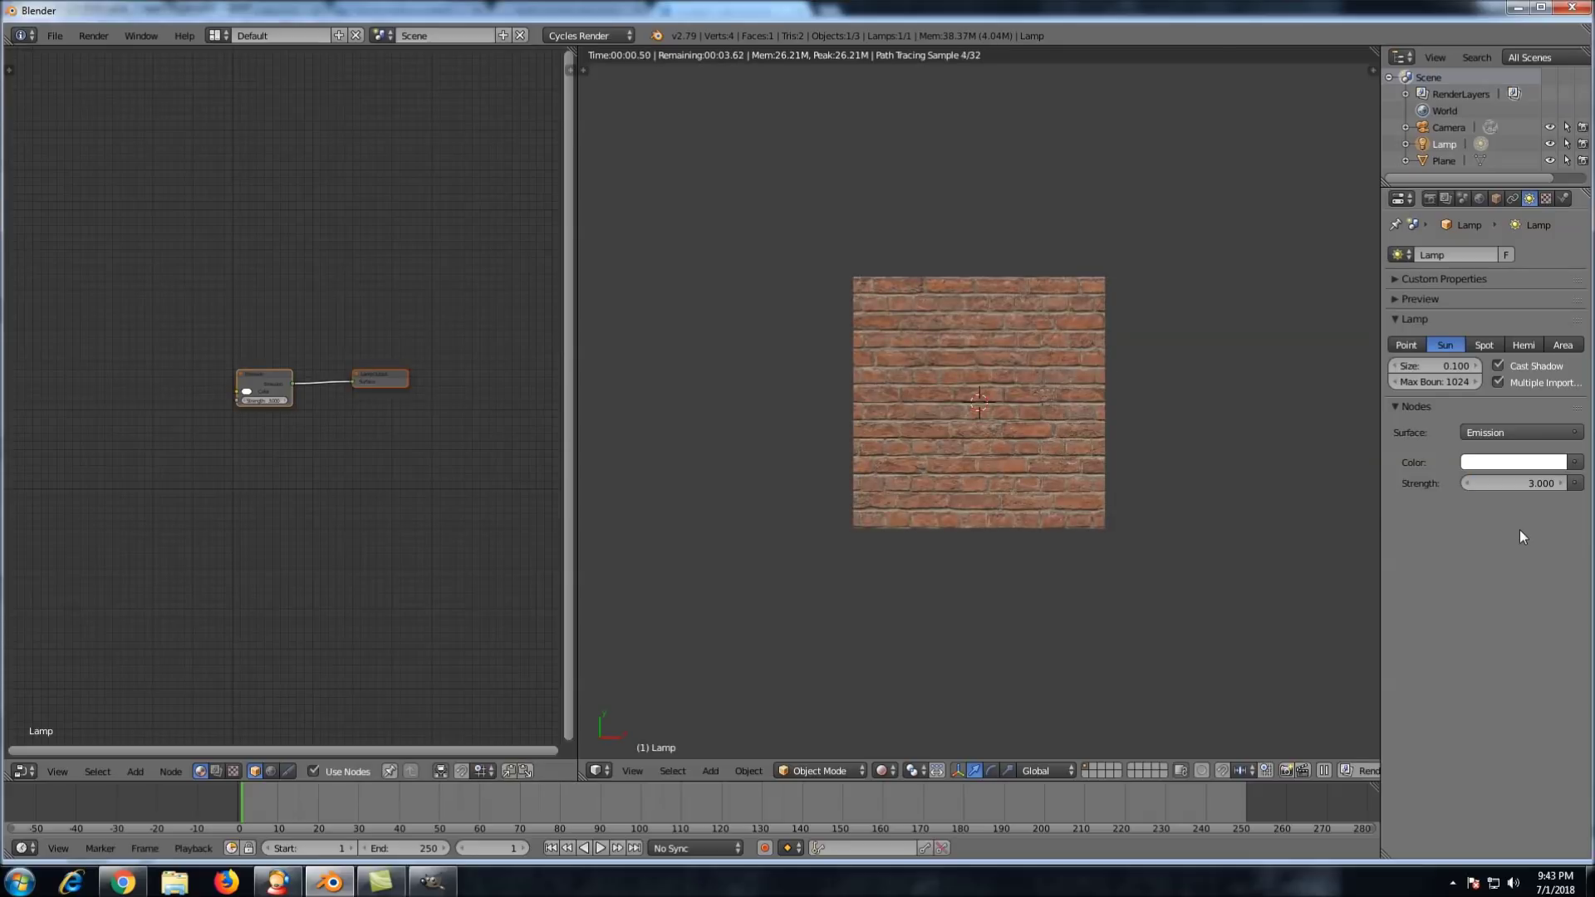
right_click(1007, 416)
scroll(1042, 394, up, 2)
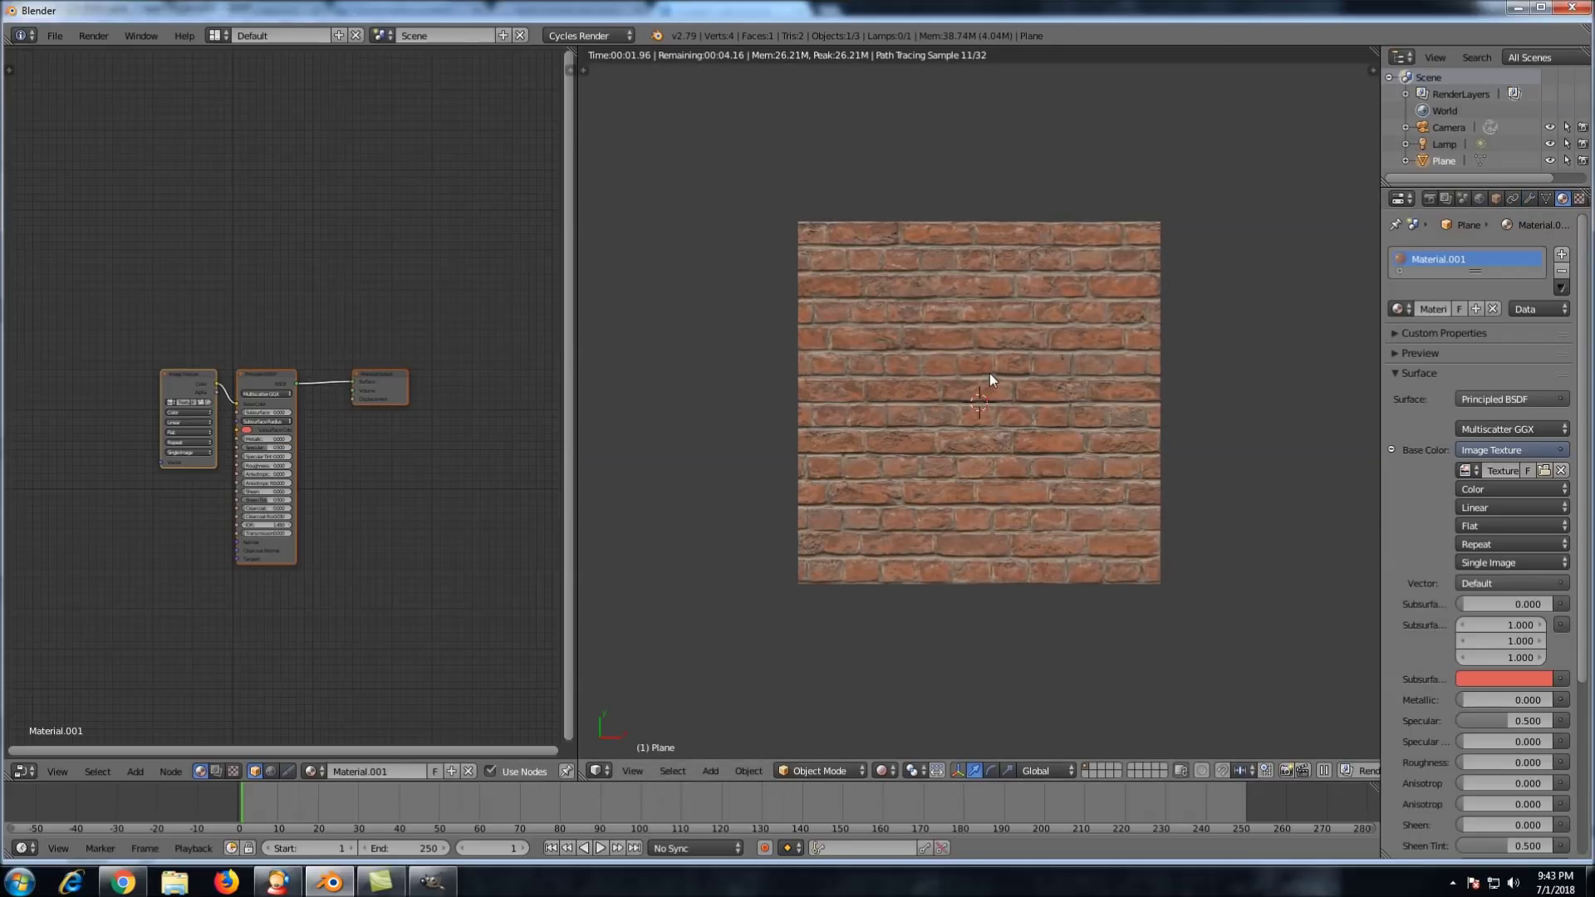
scroll(999, 386, down, 2)
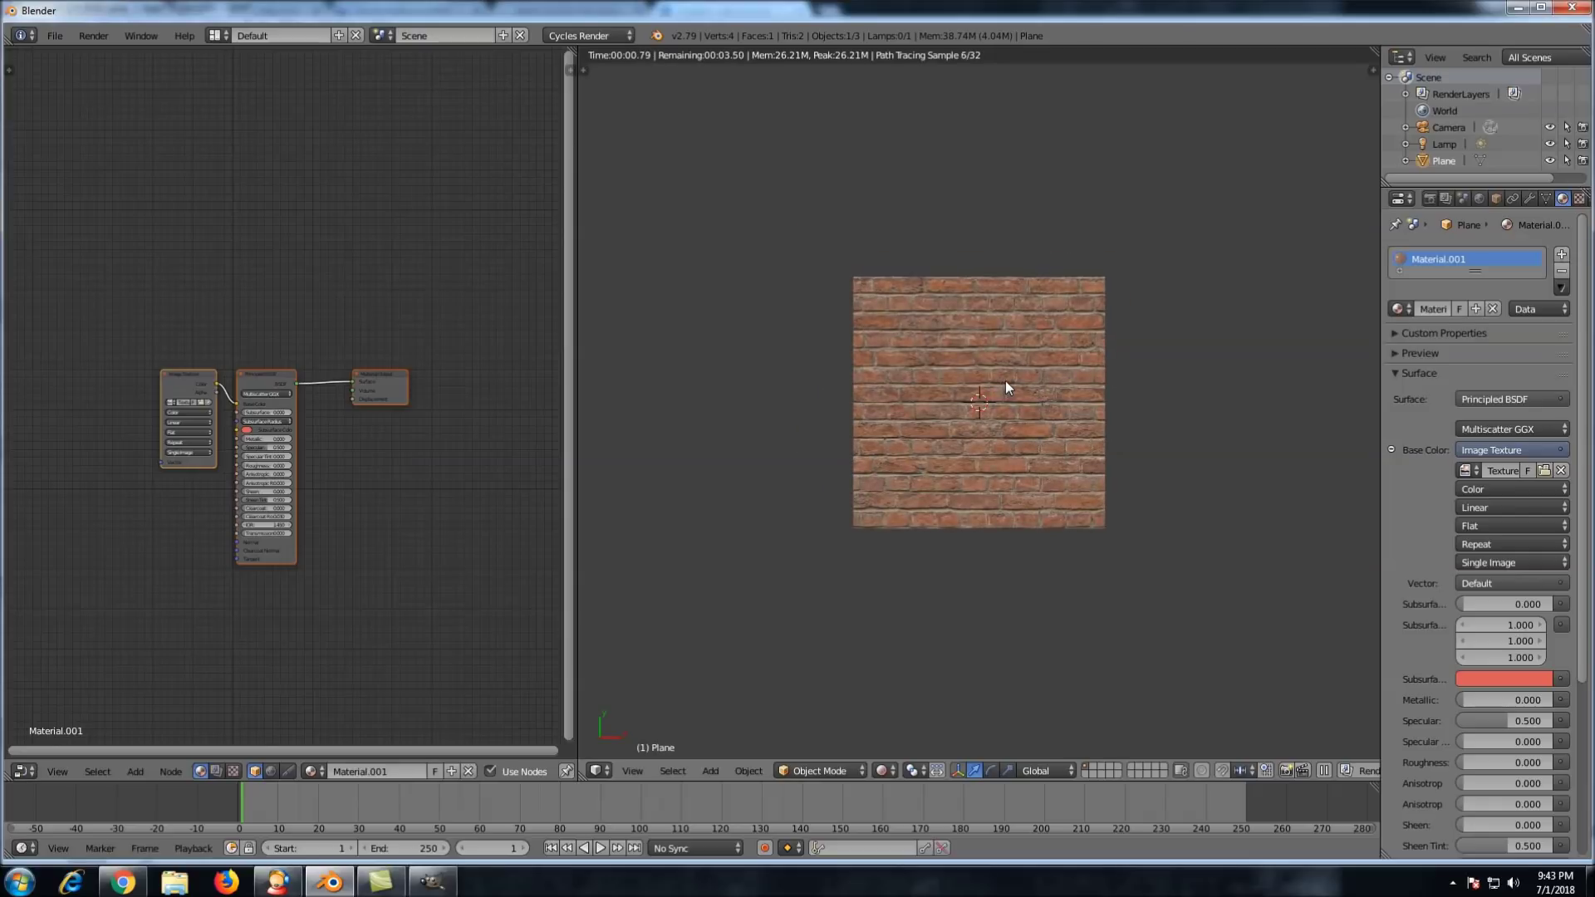
scroll(1085, 392, down, 2)
key(shift+d)
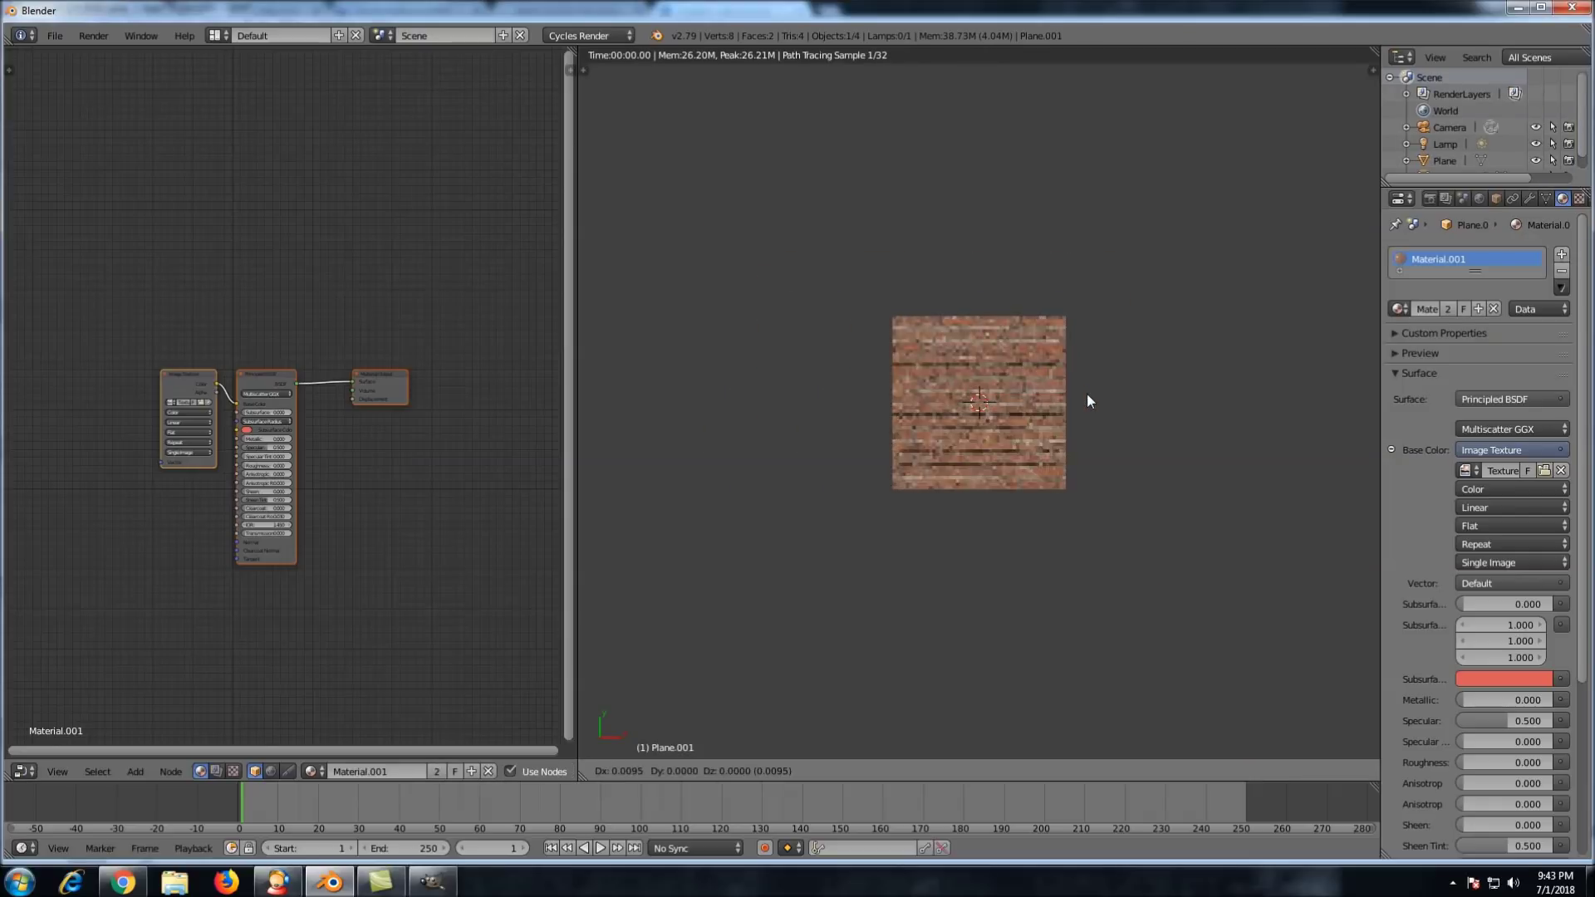
key(x)
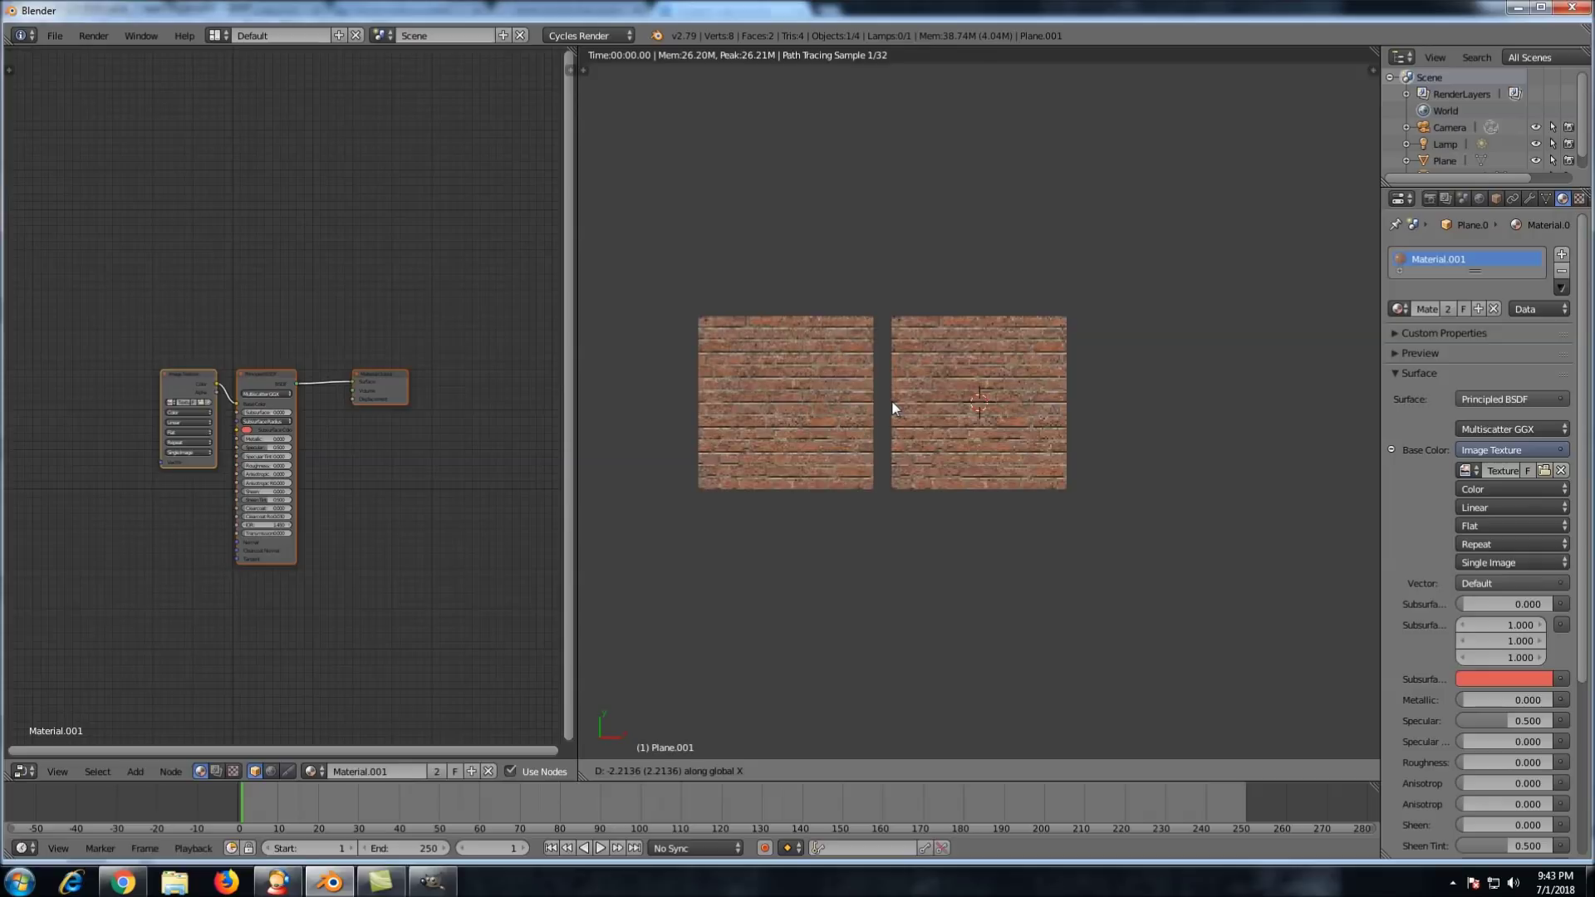
click(890, 400)
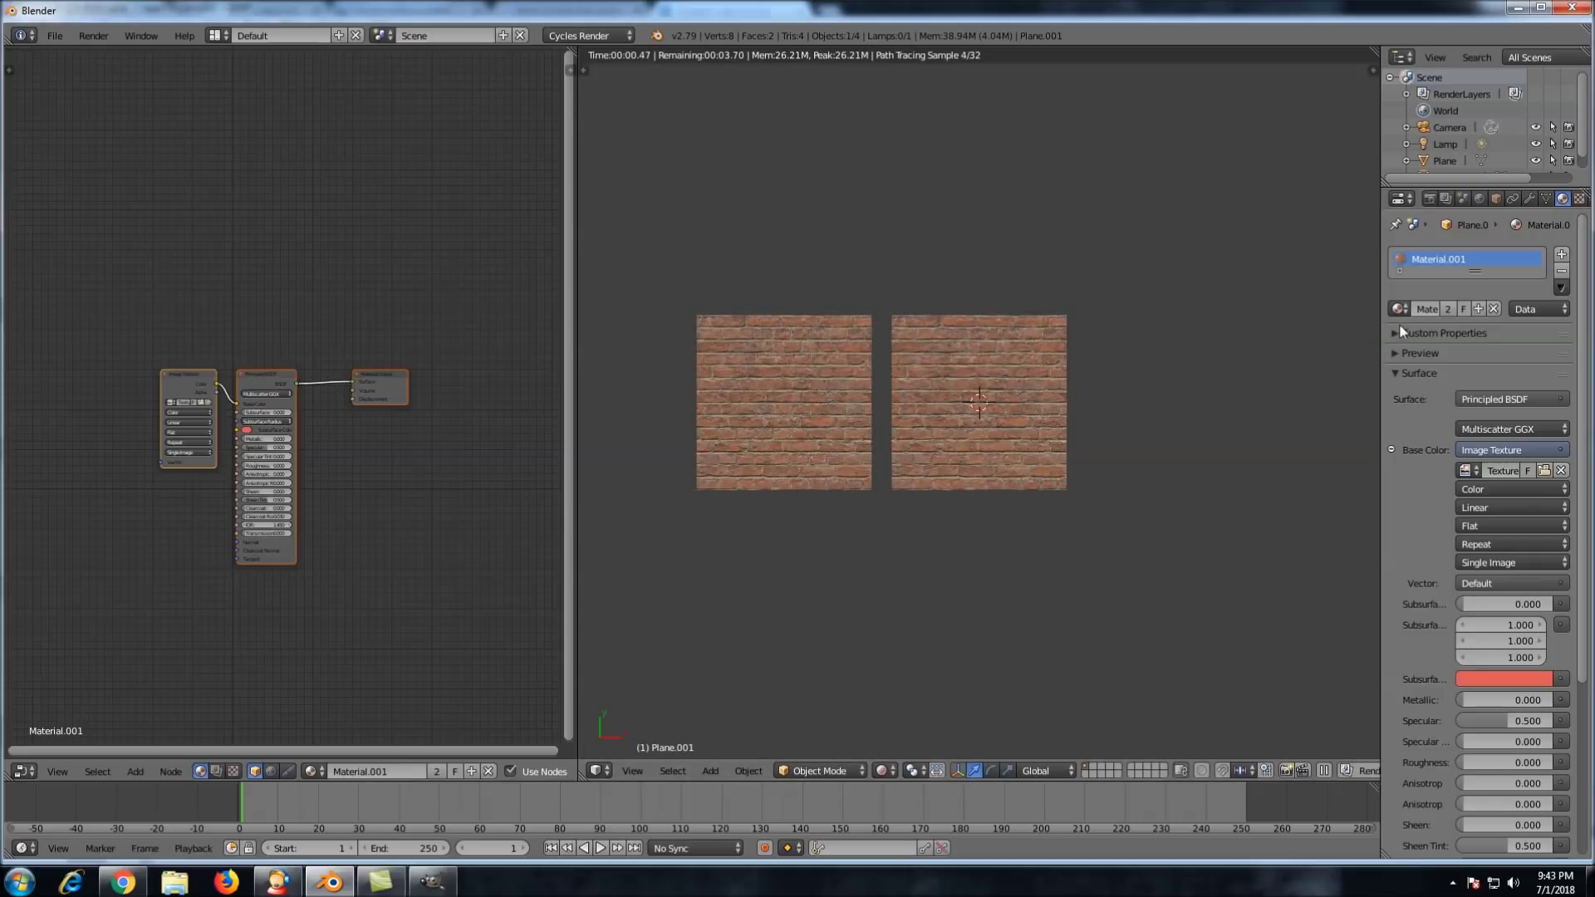
click(1447, 310)
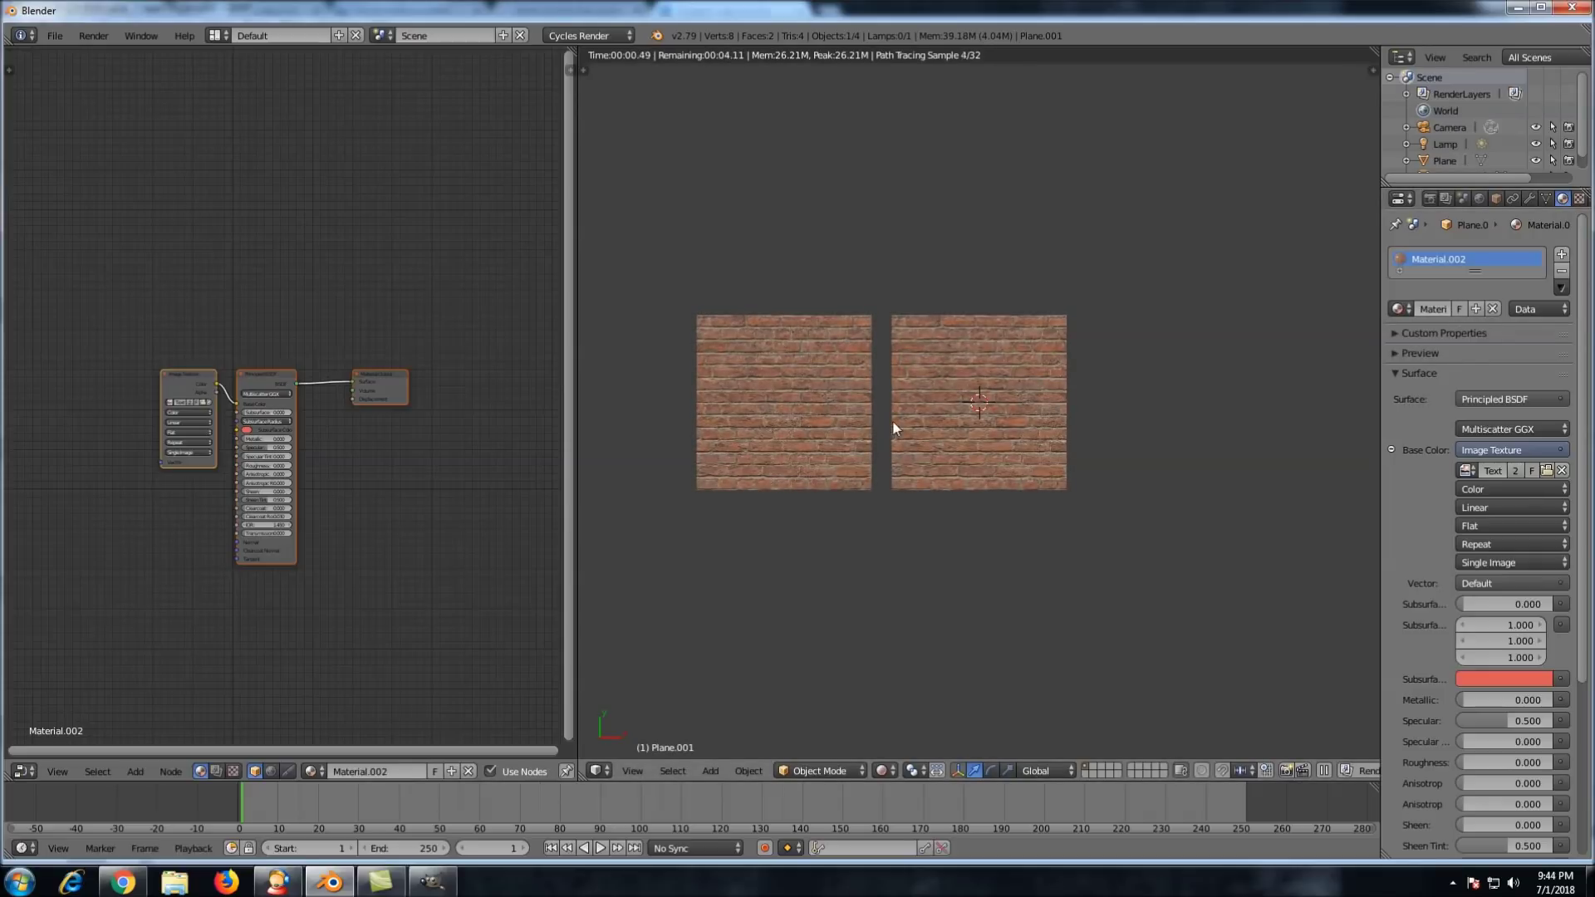
scroll(331, 495, up, 2)
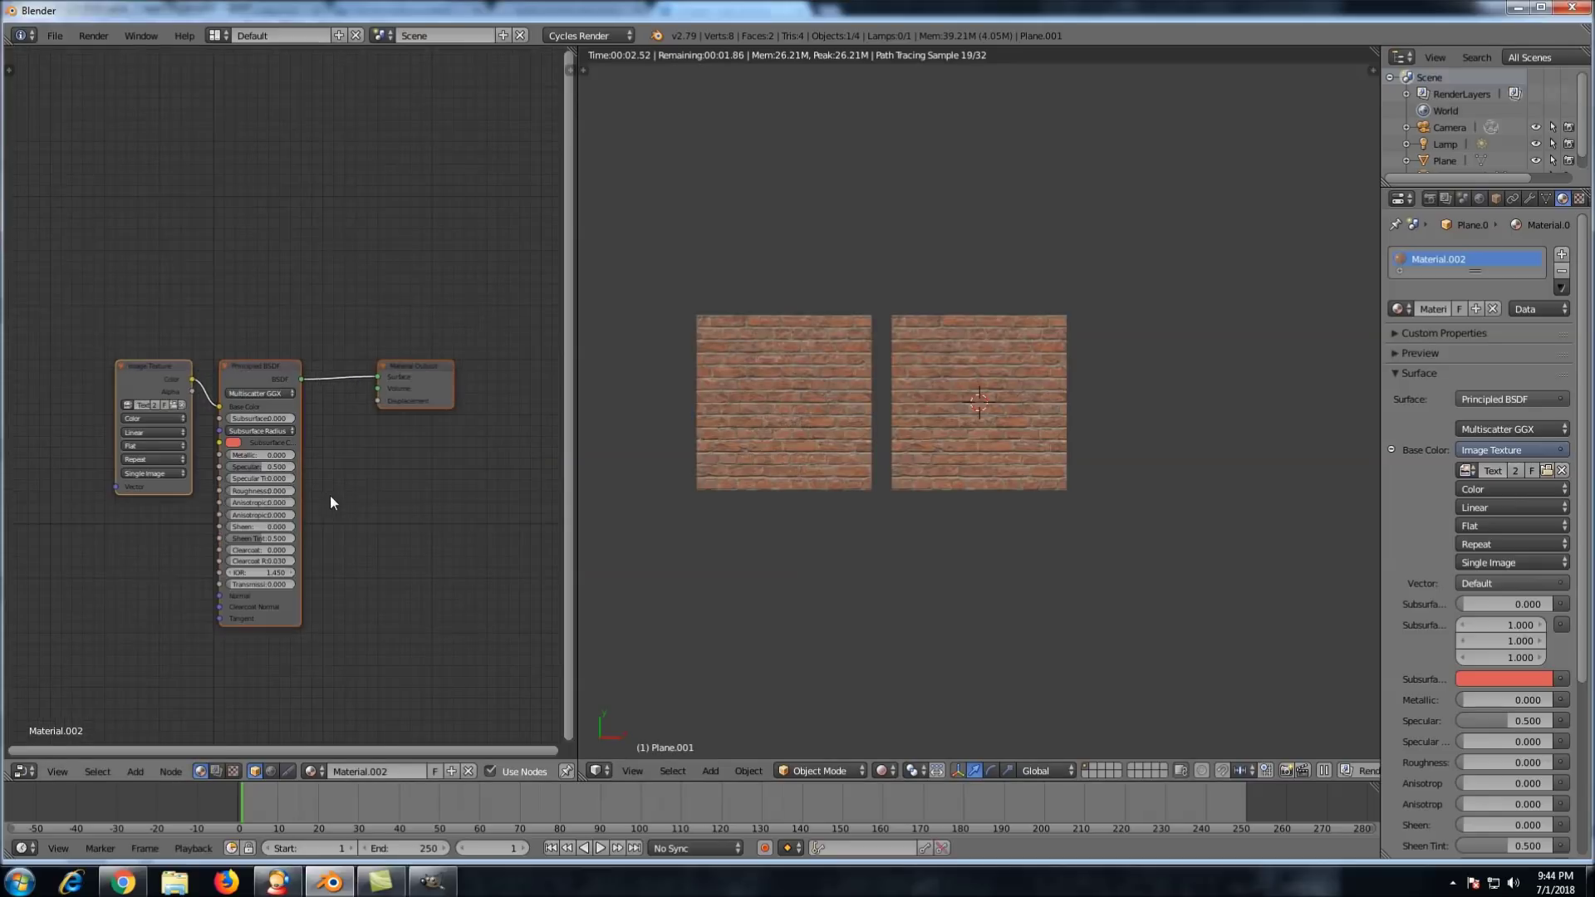
drag(266, 520, 475, 402)
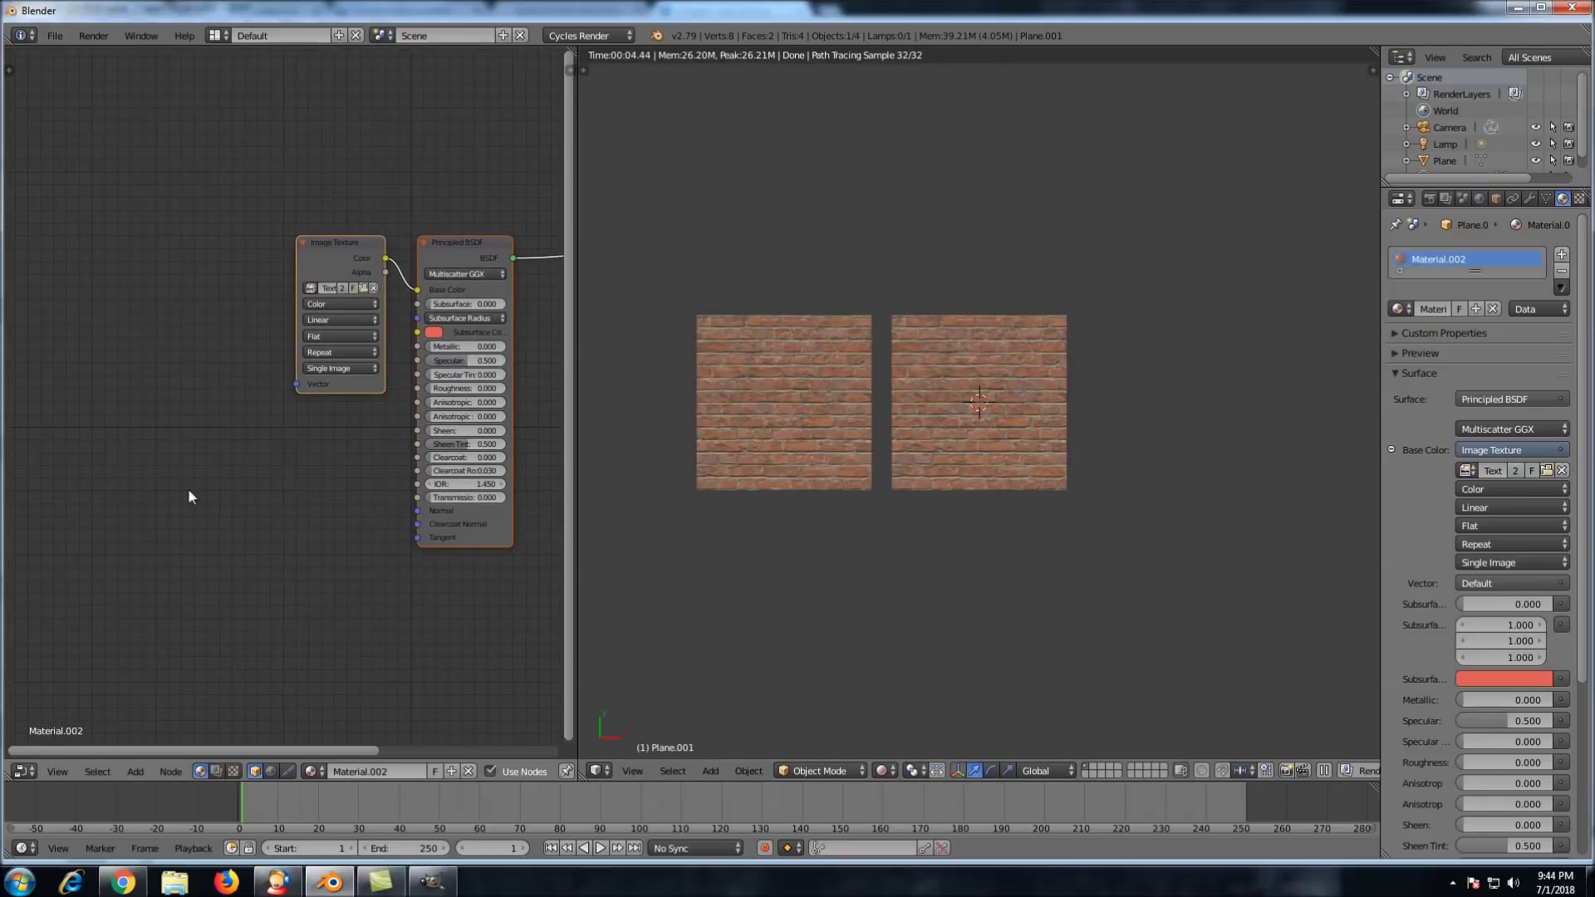
Add an Image Texture node below and load NormalMap2.png from the project's textures folder
key(shift+a)
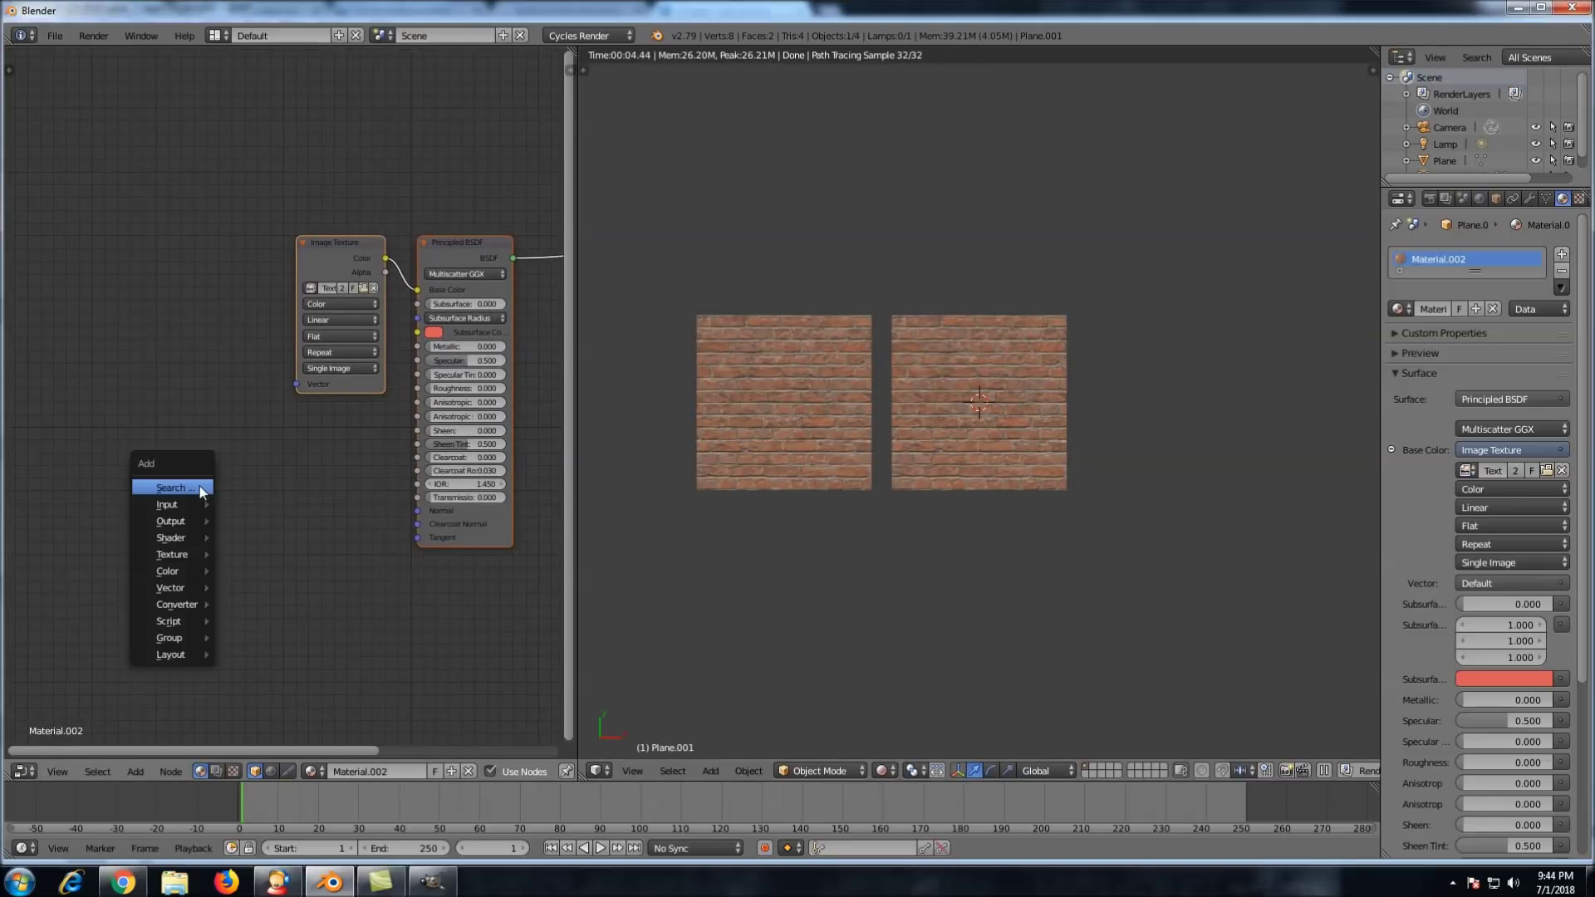
mouse_move(186, 556)
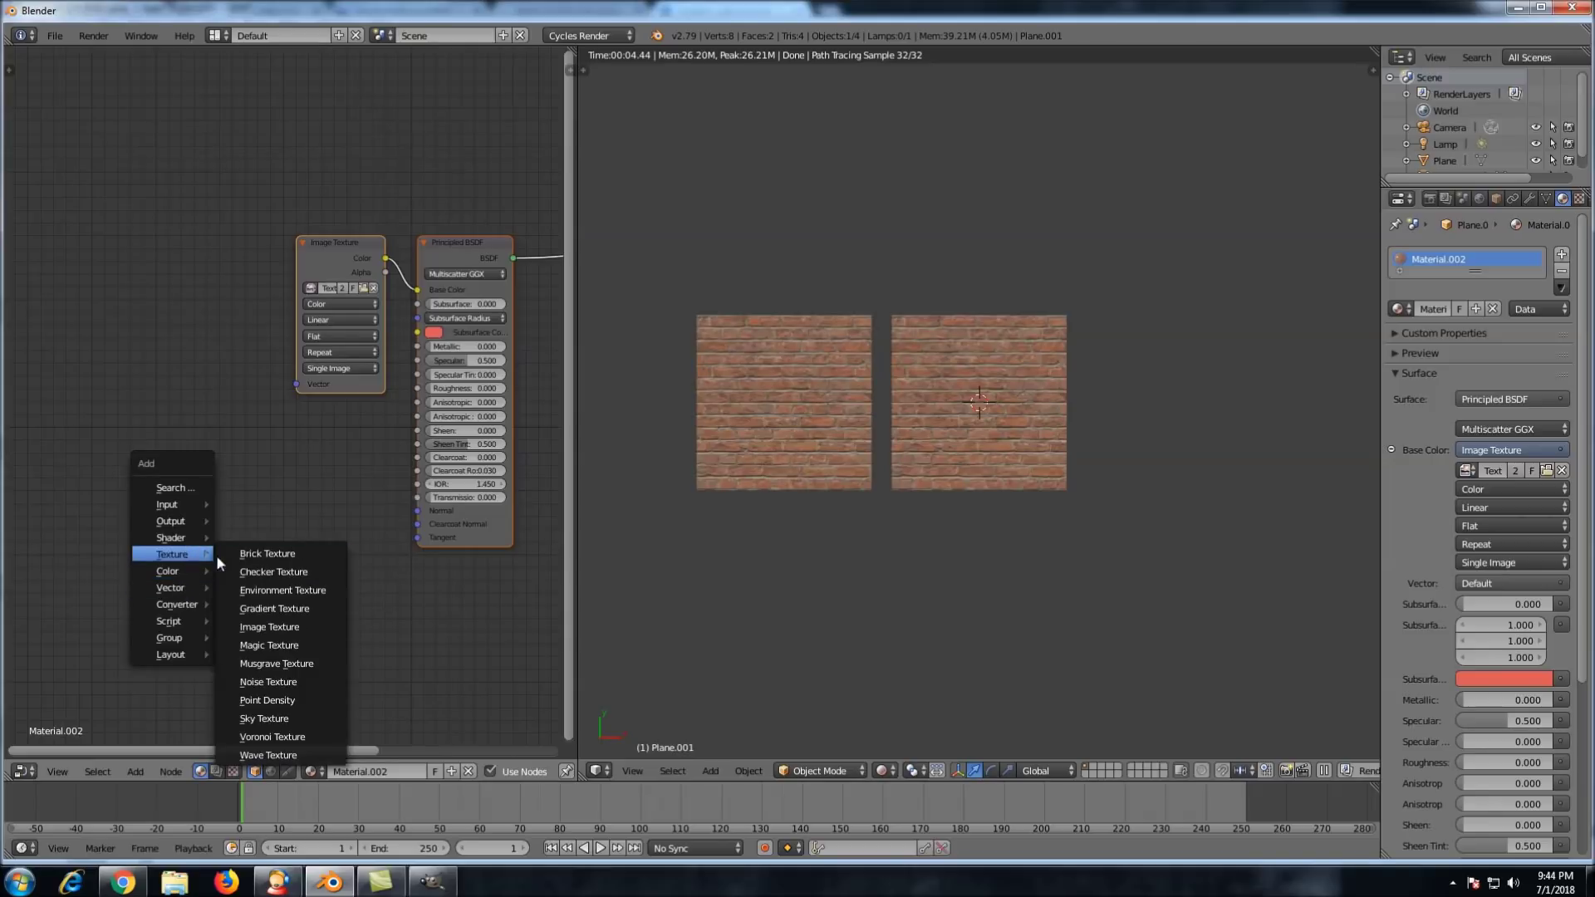
click(287, 630)
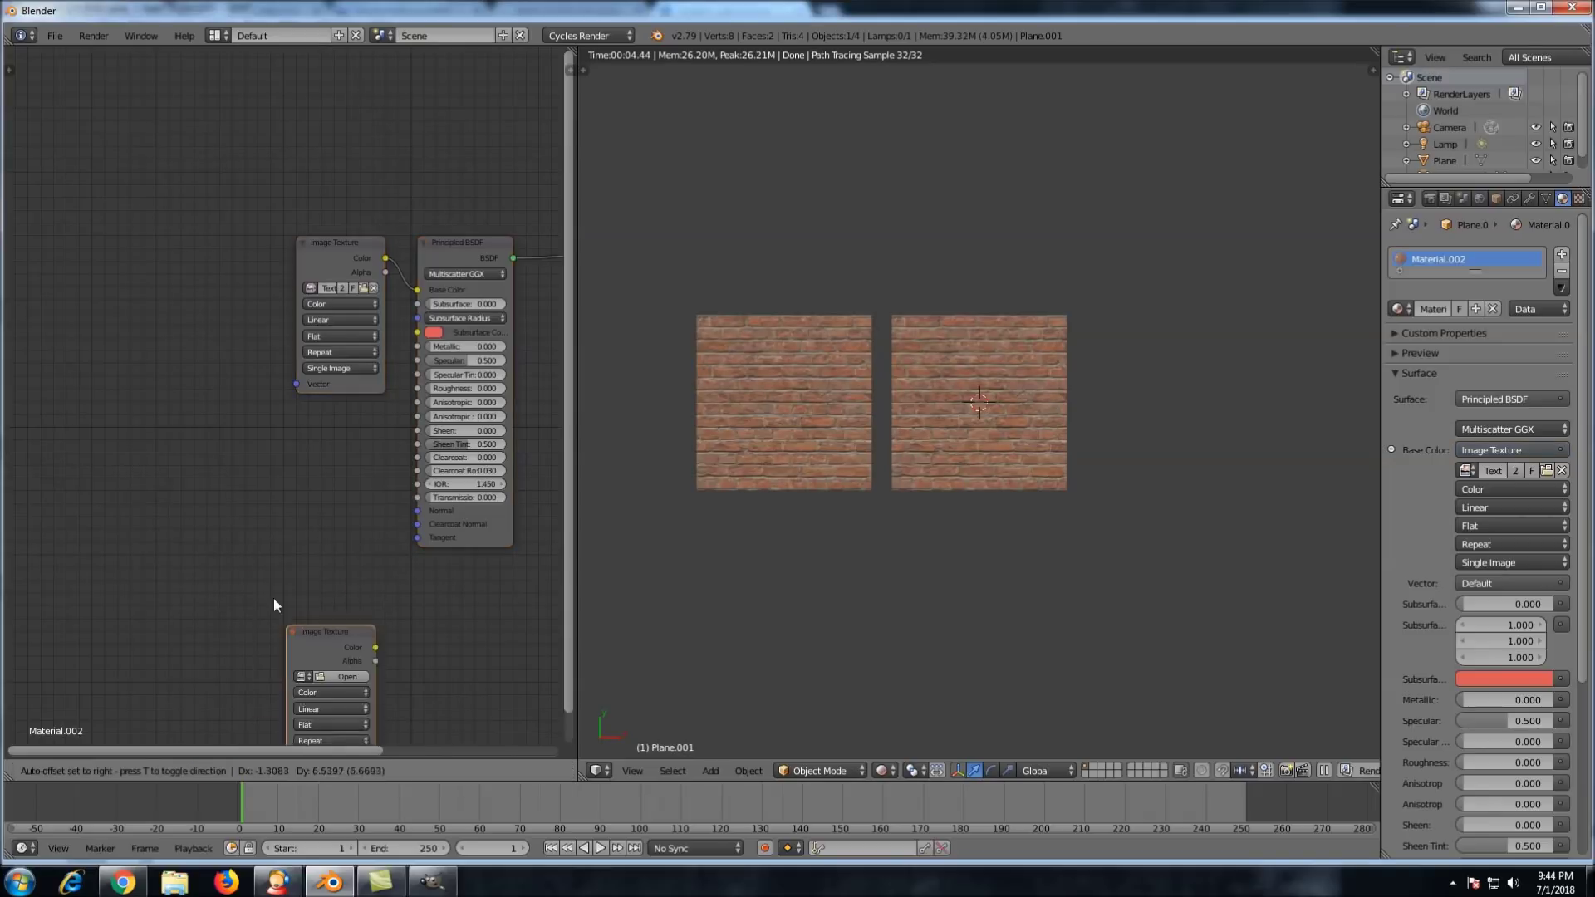
click(158, 464)
click(219, 506)
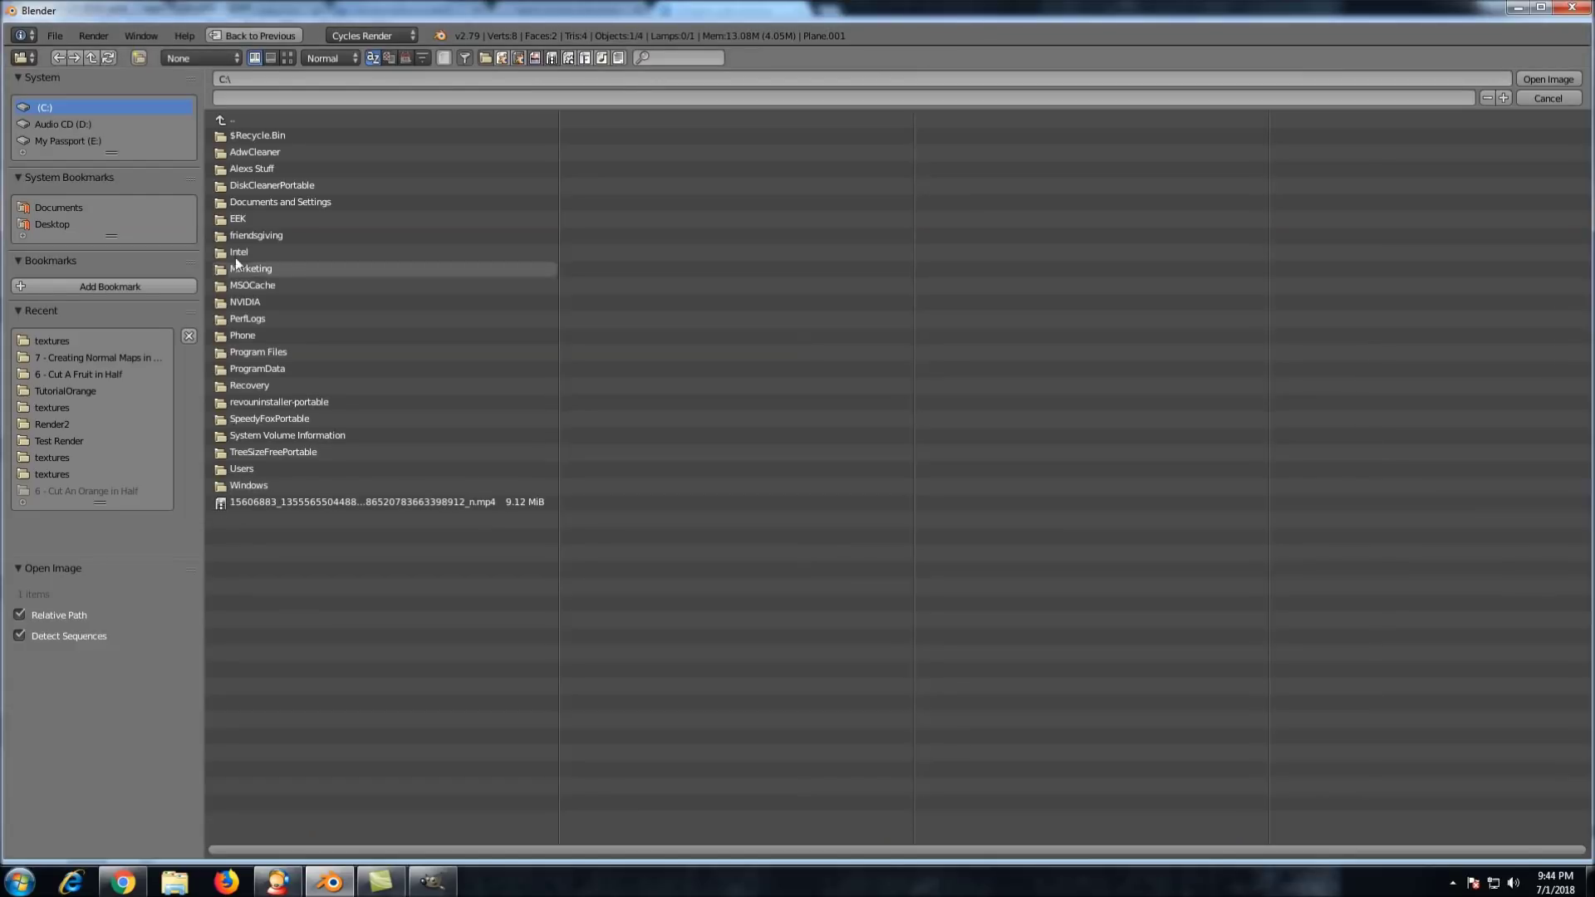
click(61, 357)
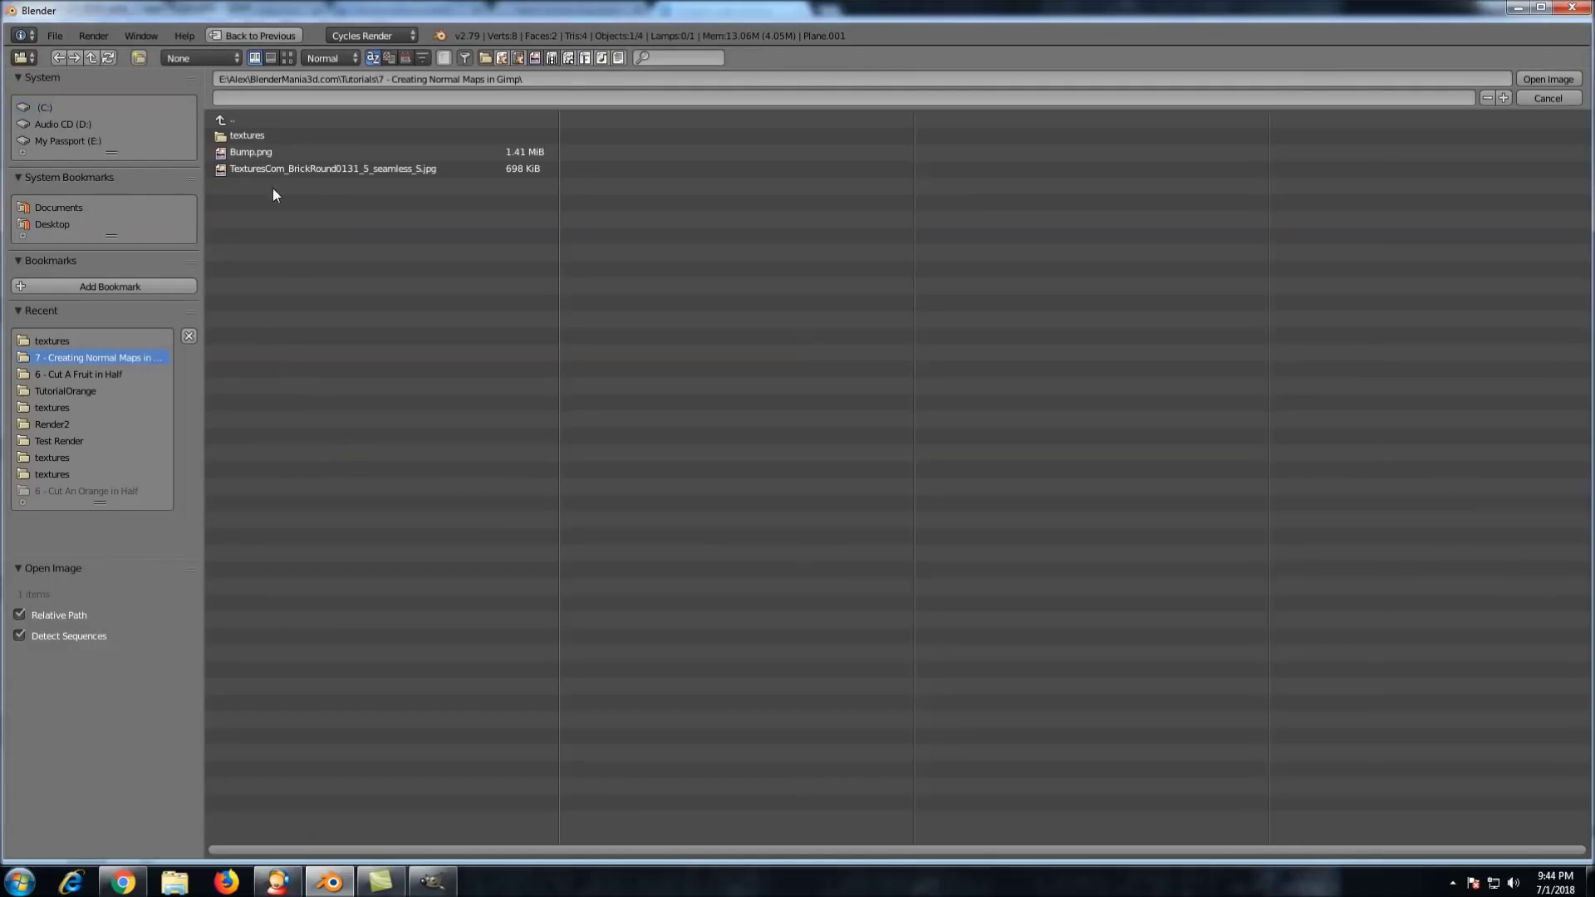
click(267, 136)
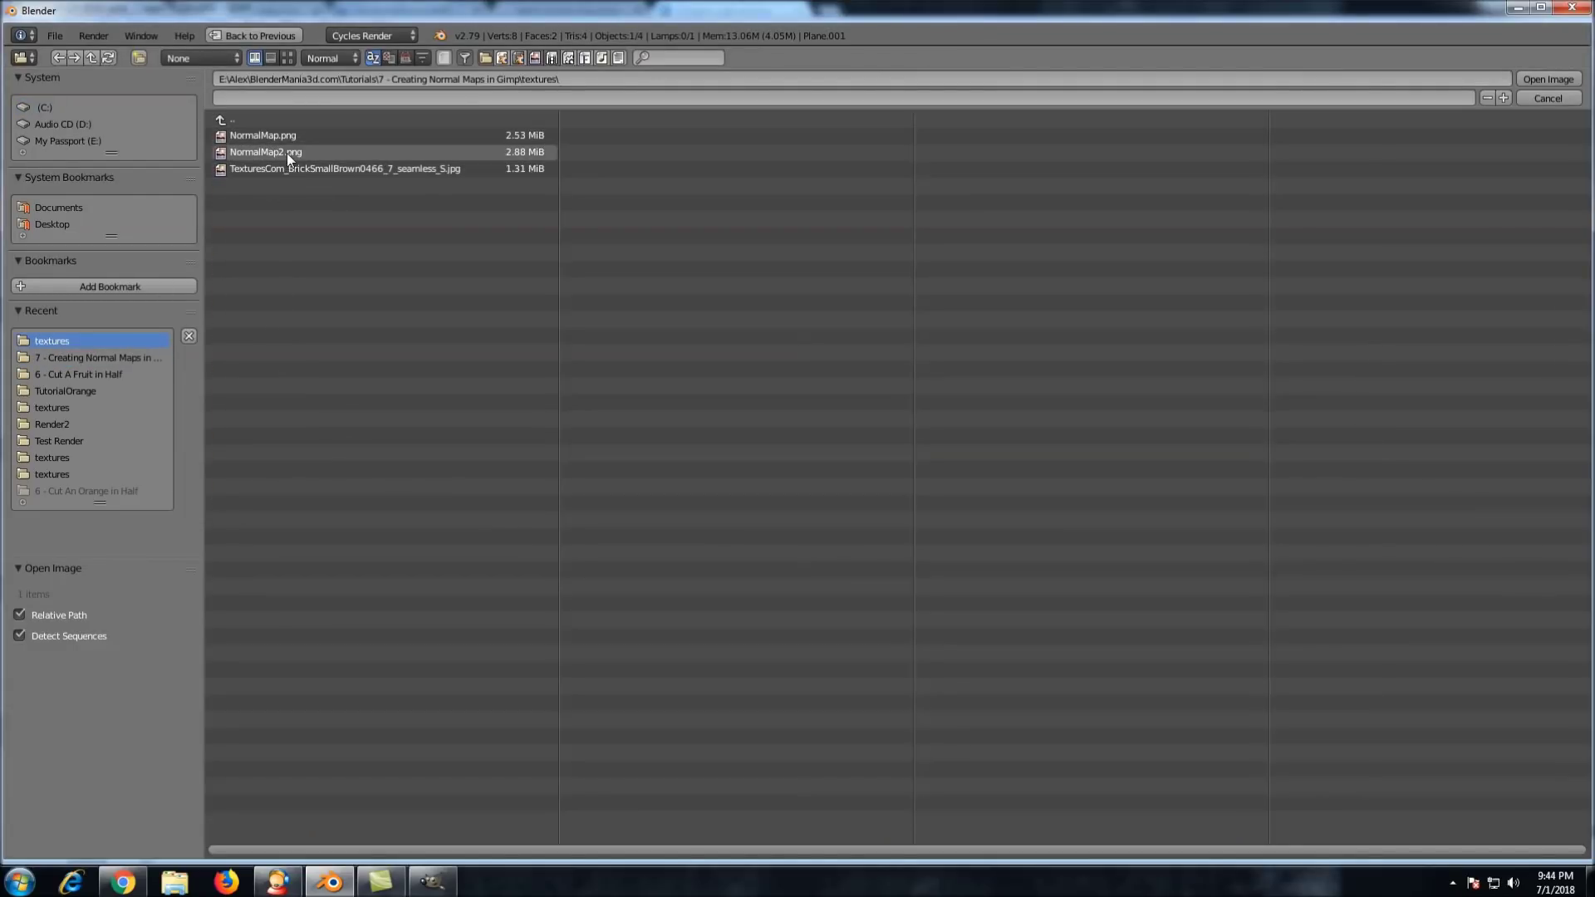
double_click(286, 152)
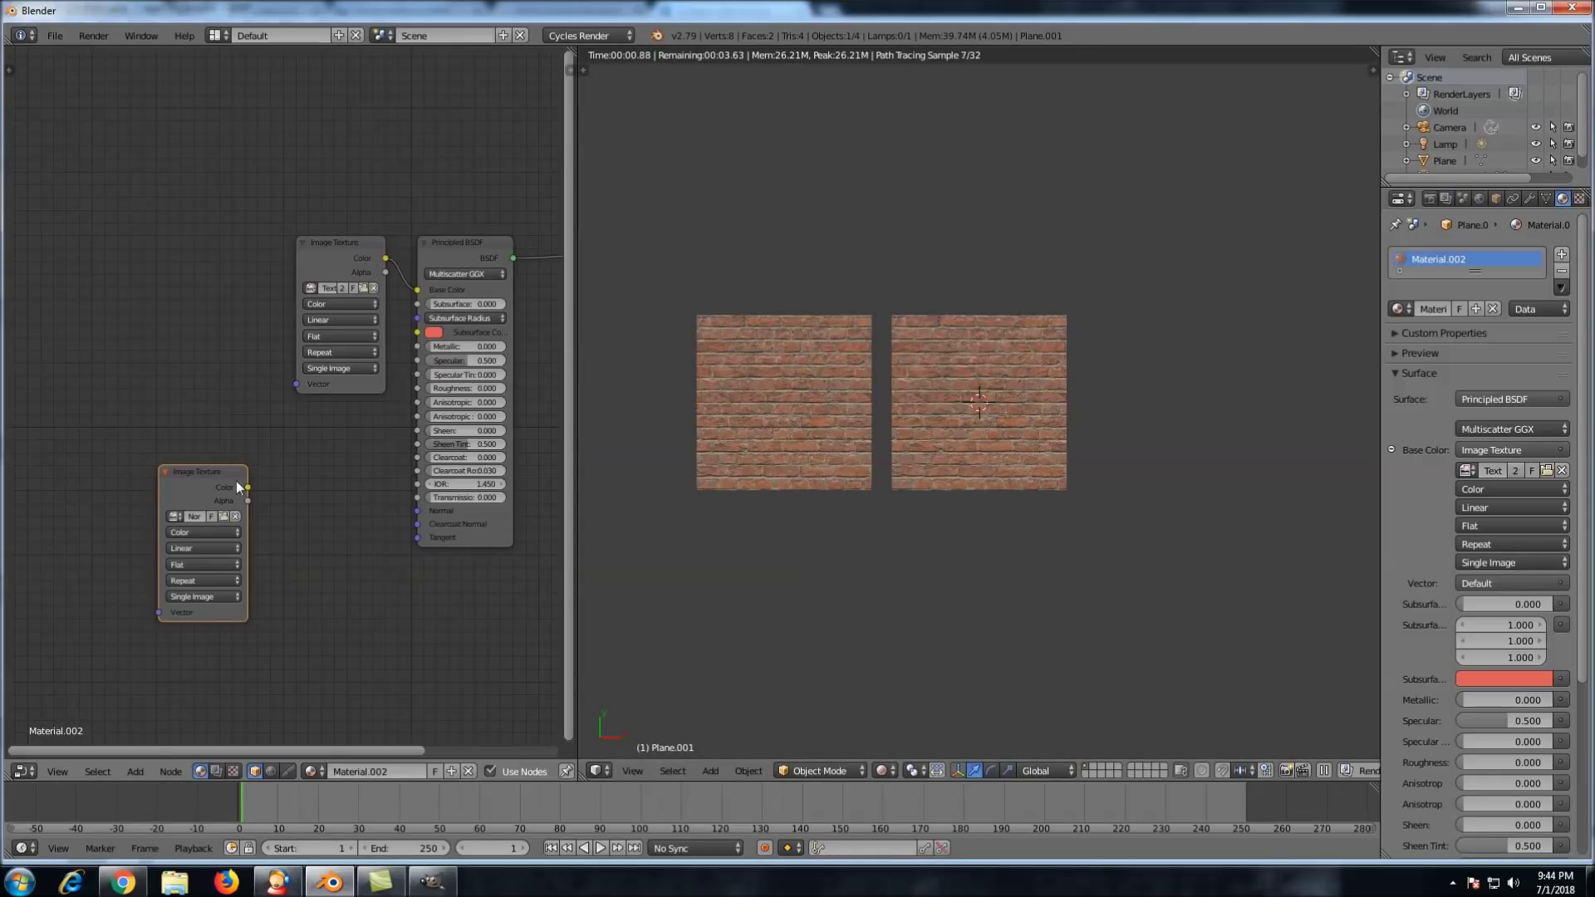
Set the image to Non-Color Data and link its Color to the Principled BSDF Normal input
click(192, 532)
click(196, 503)
drag(249, 488, 285, 489)
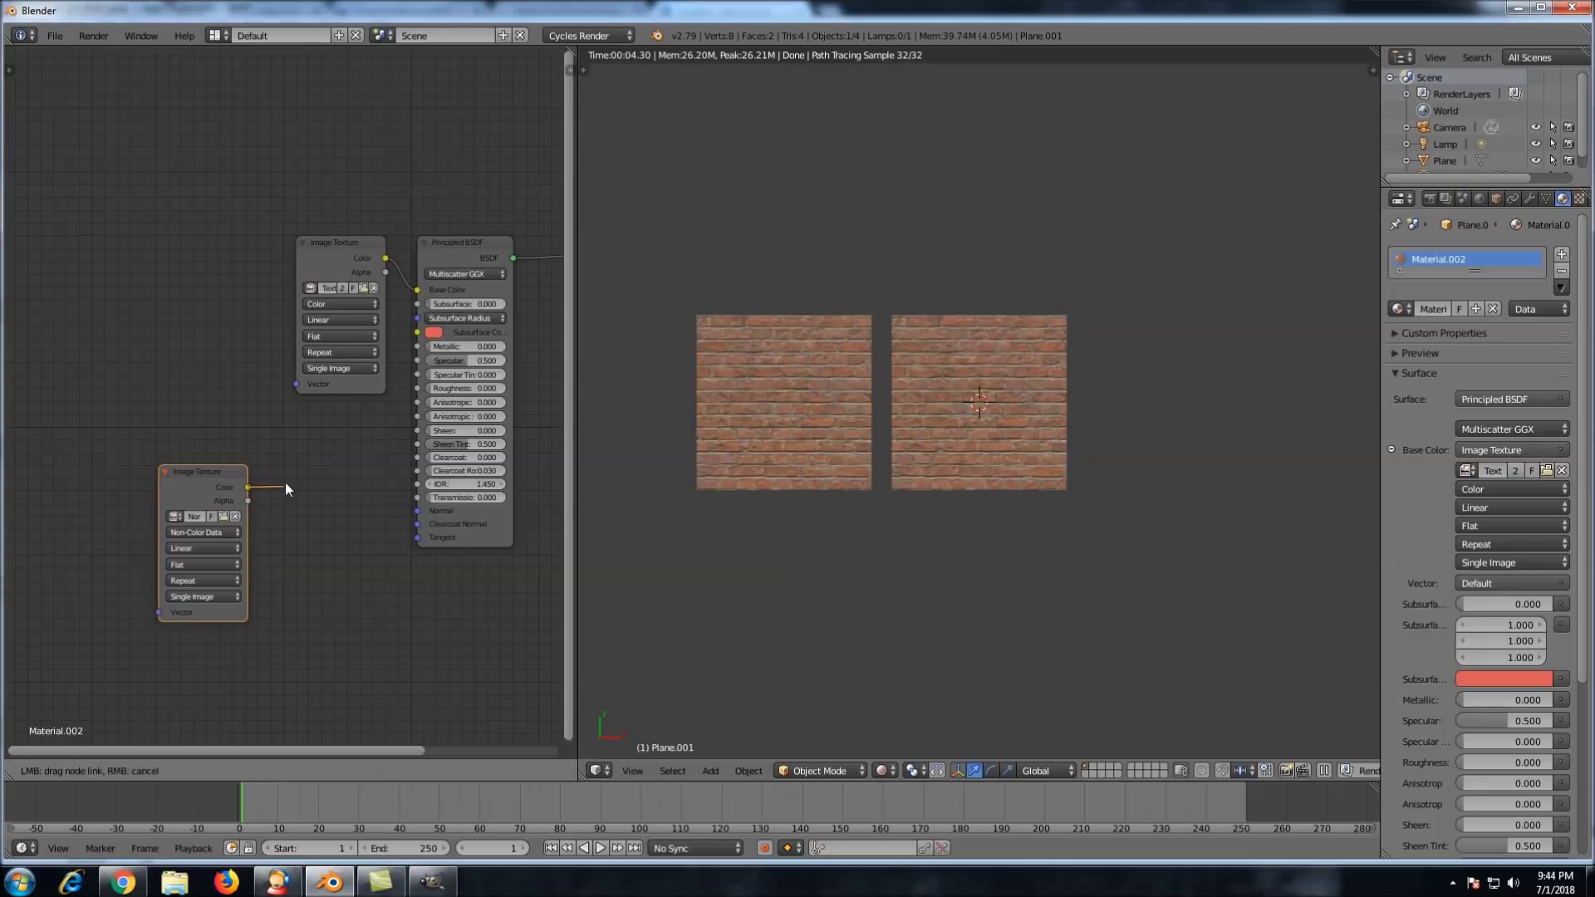
drag(382, 506, 415, 511)
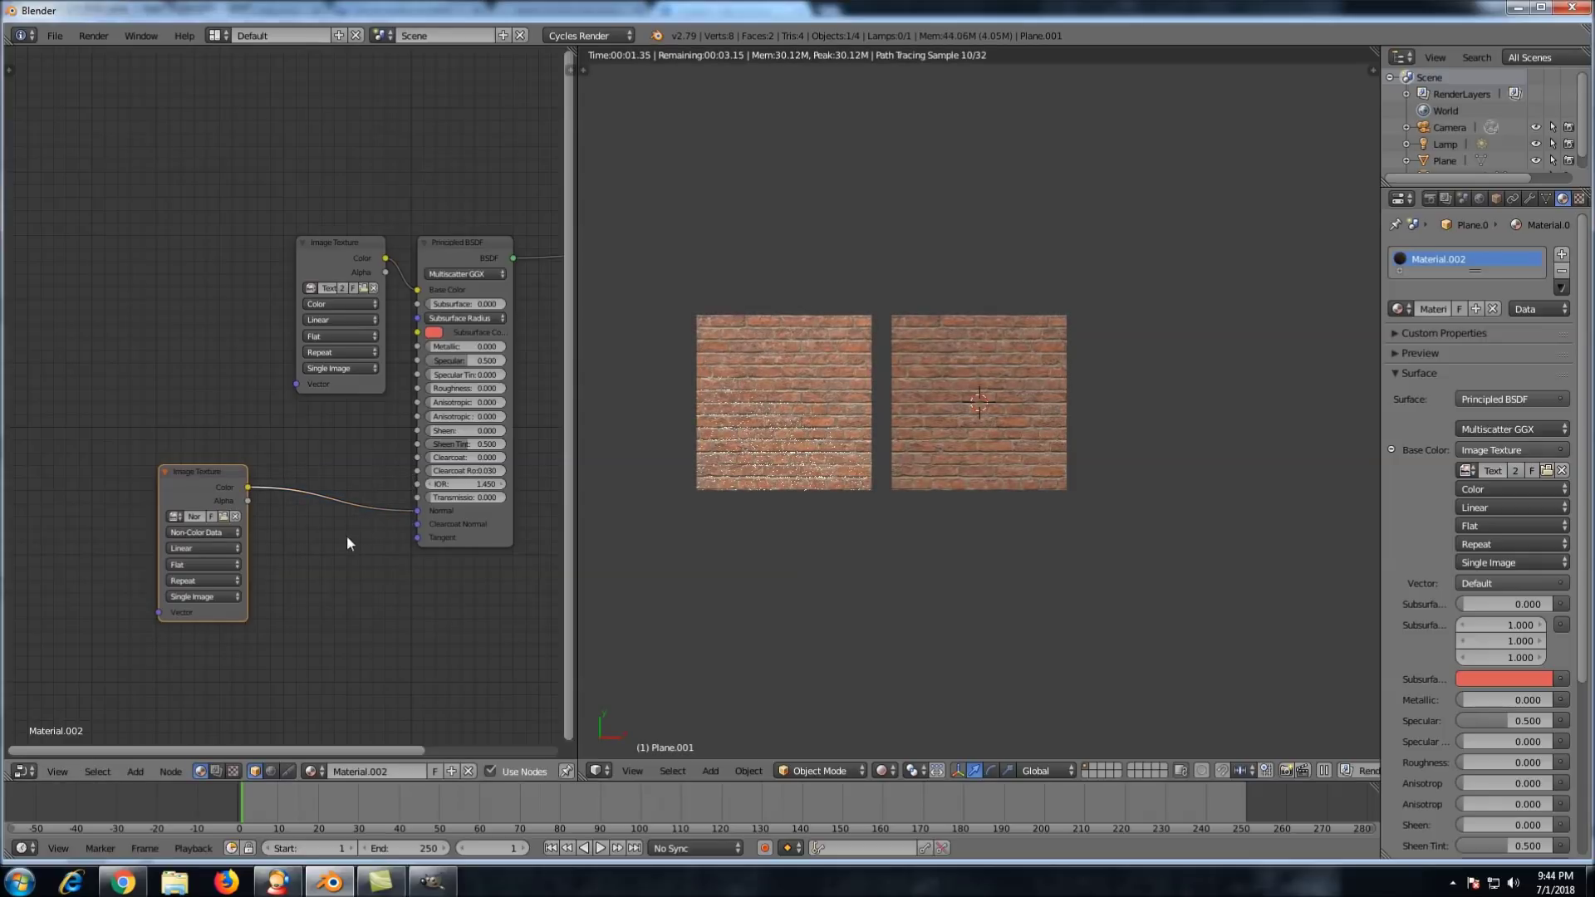
Insert a Vector > Normal Map node into the NormalMap2.png-to-BSDF Normal link
key(shift+a)
mouse_move(343, 544)
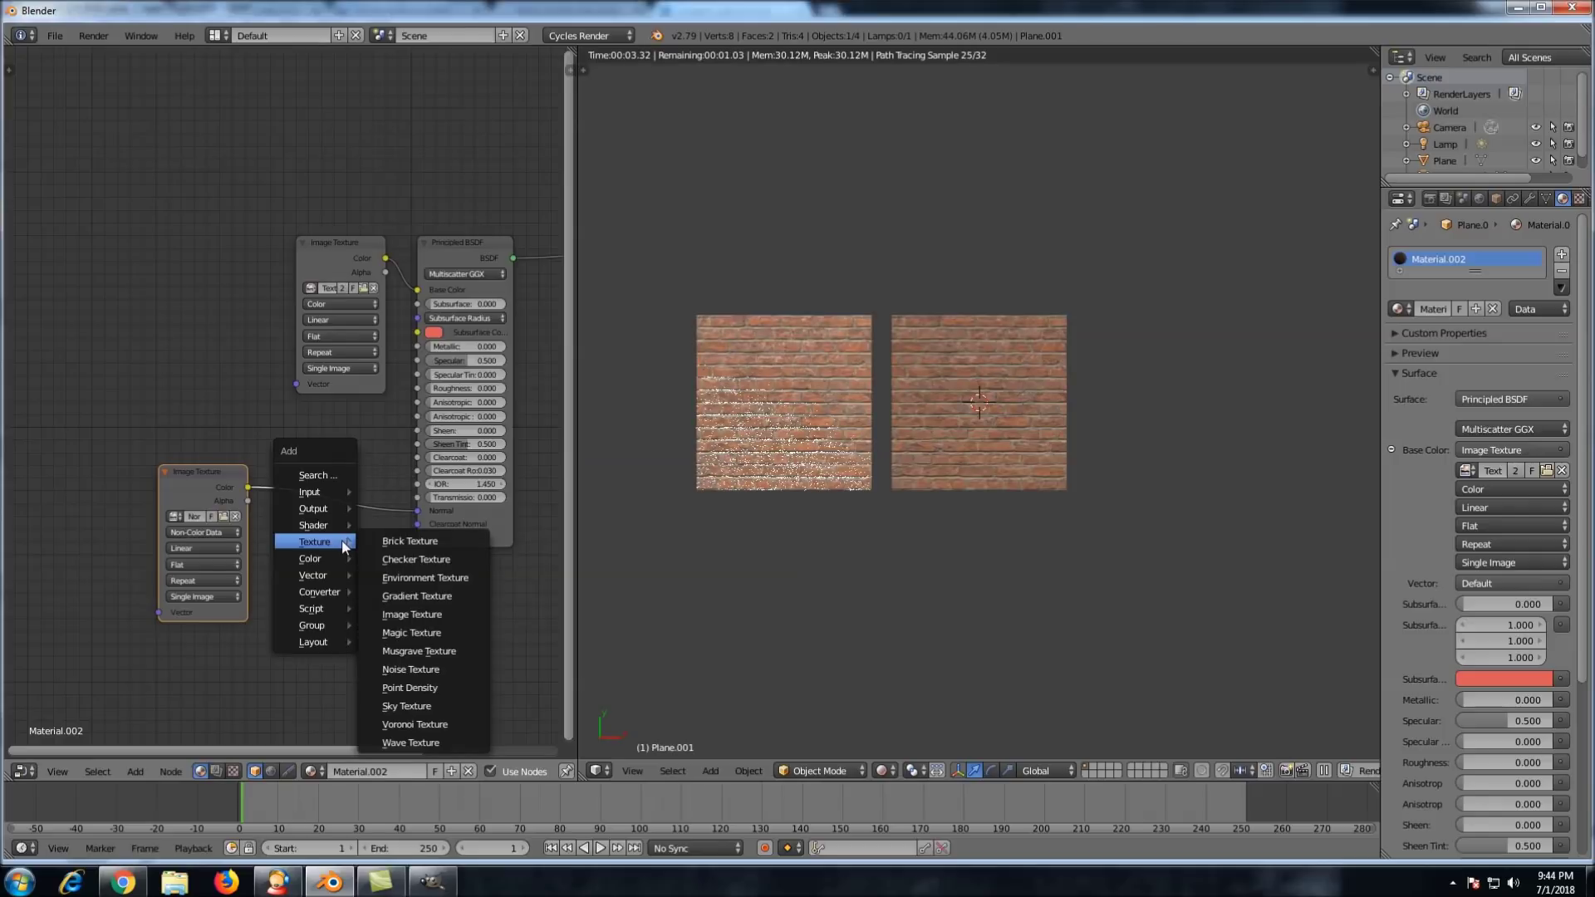
mouse_move(332, 575)
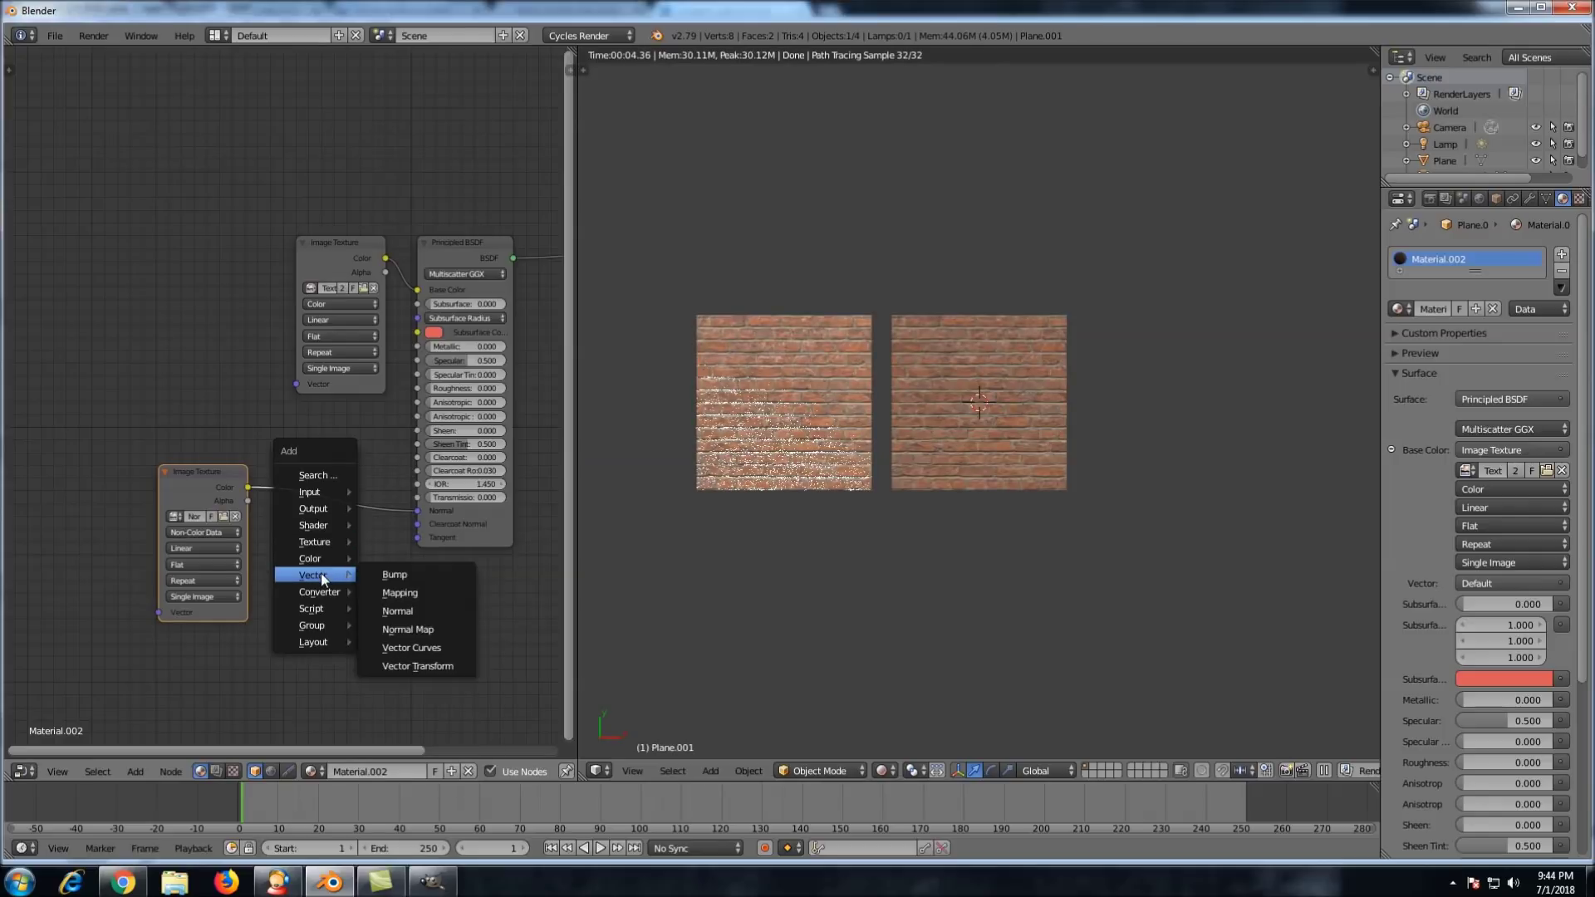
click(429, 633)
click(284, 475)
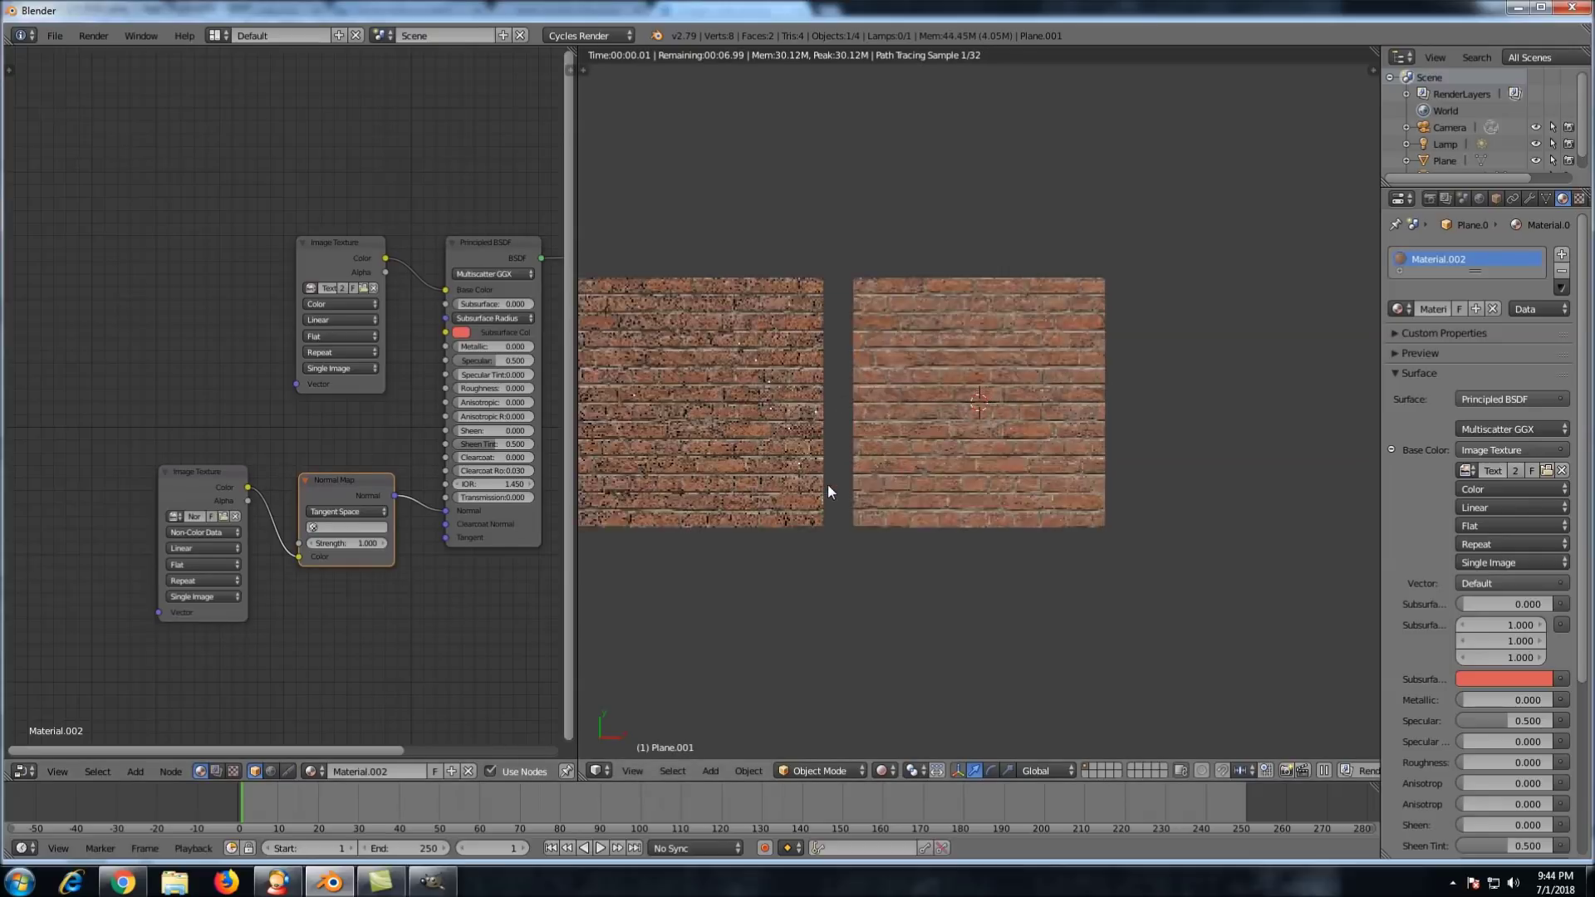
scroll(827, 485, up, 3)
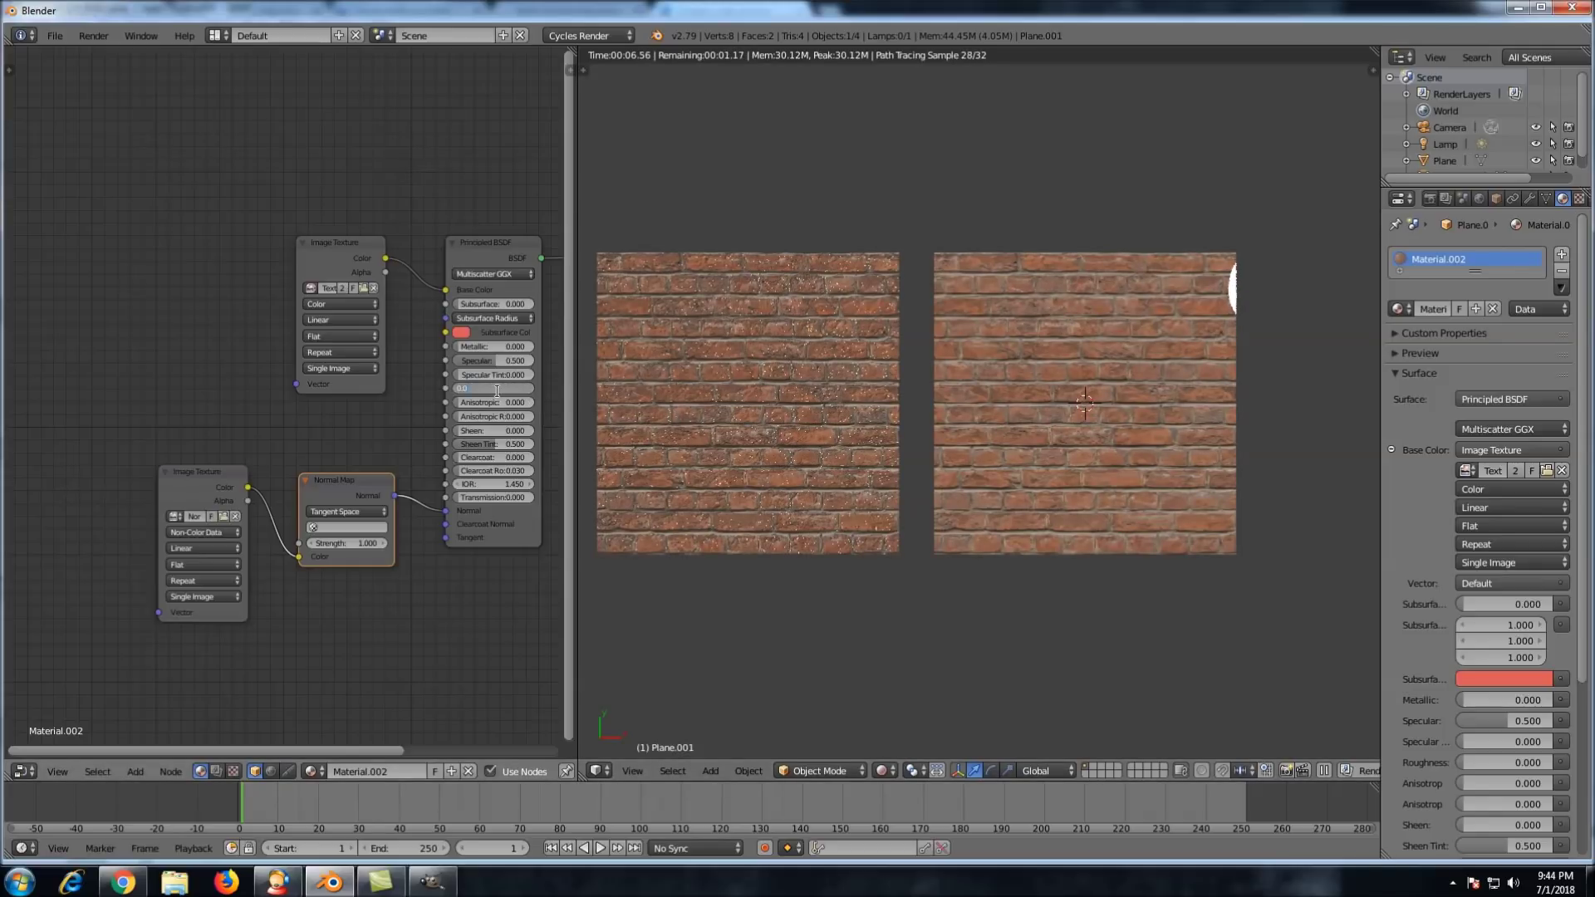
Set Roughness to 0.5 on the normal-mapped plane and the plain brick plane
text(0.5)
key(Return)
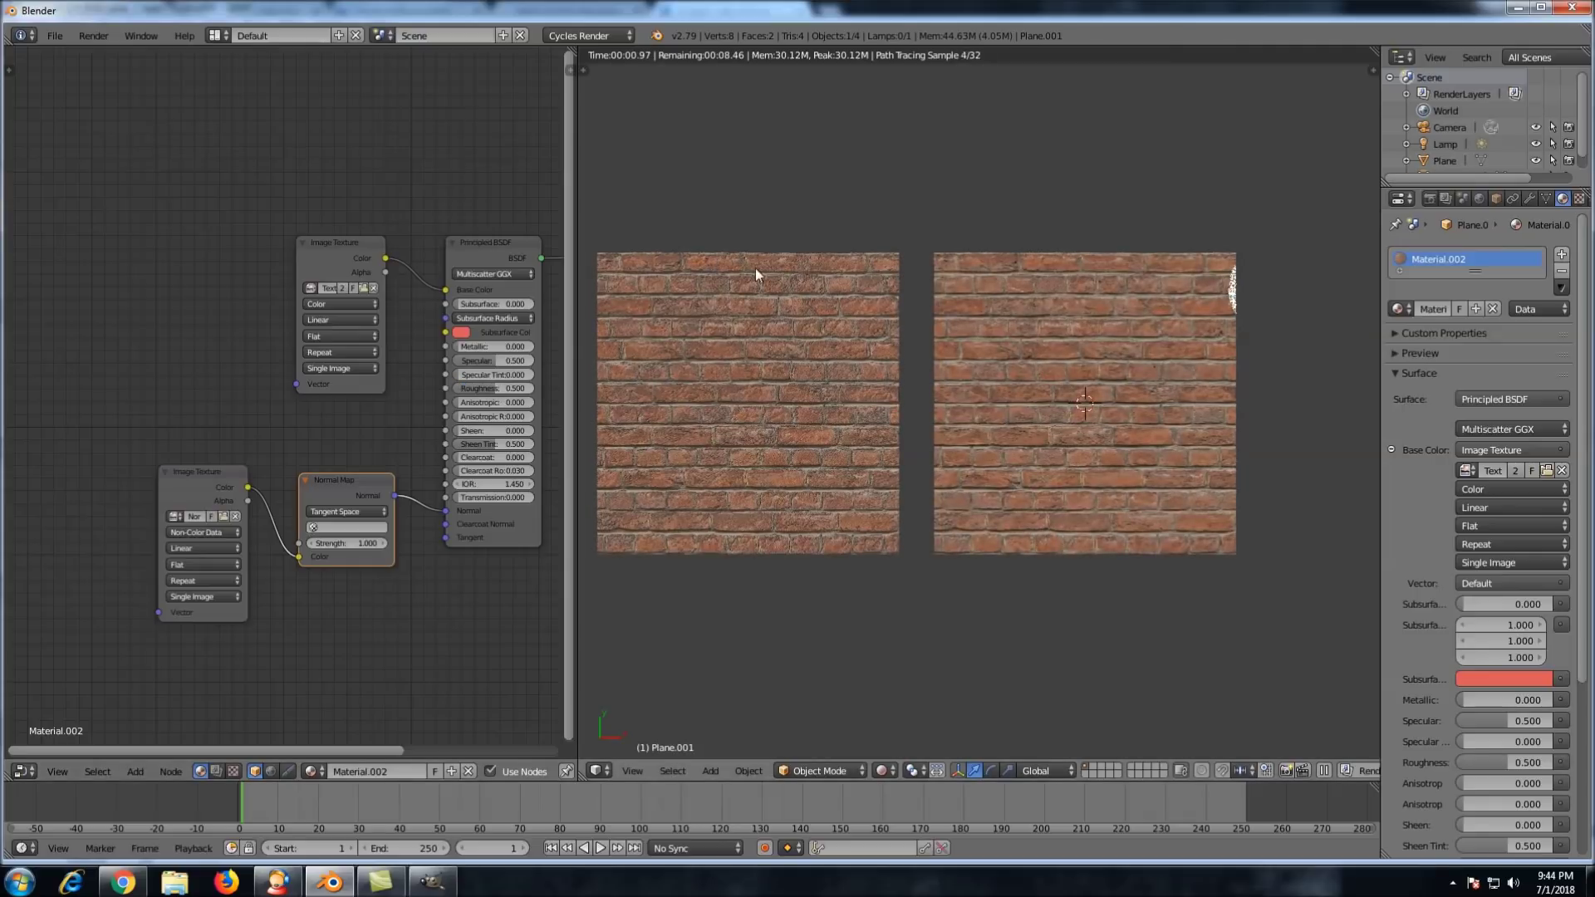
right_click(988, 372)
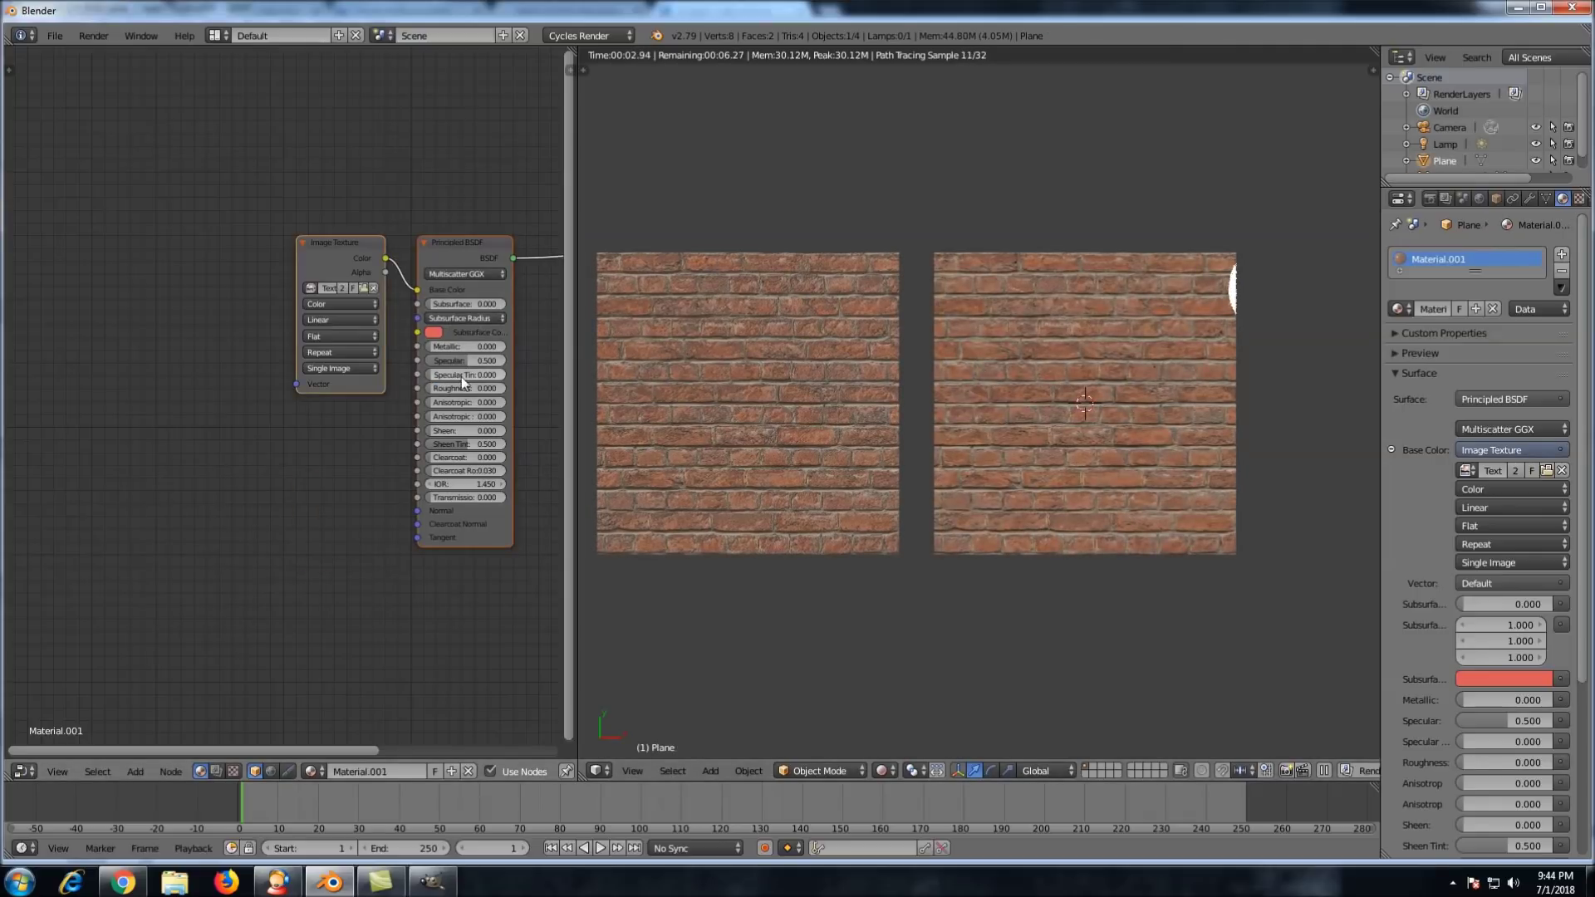
click(460, 387)
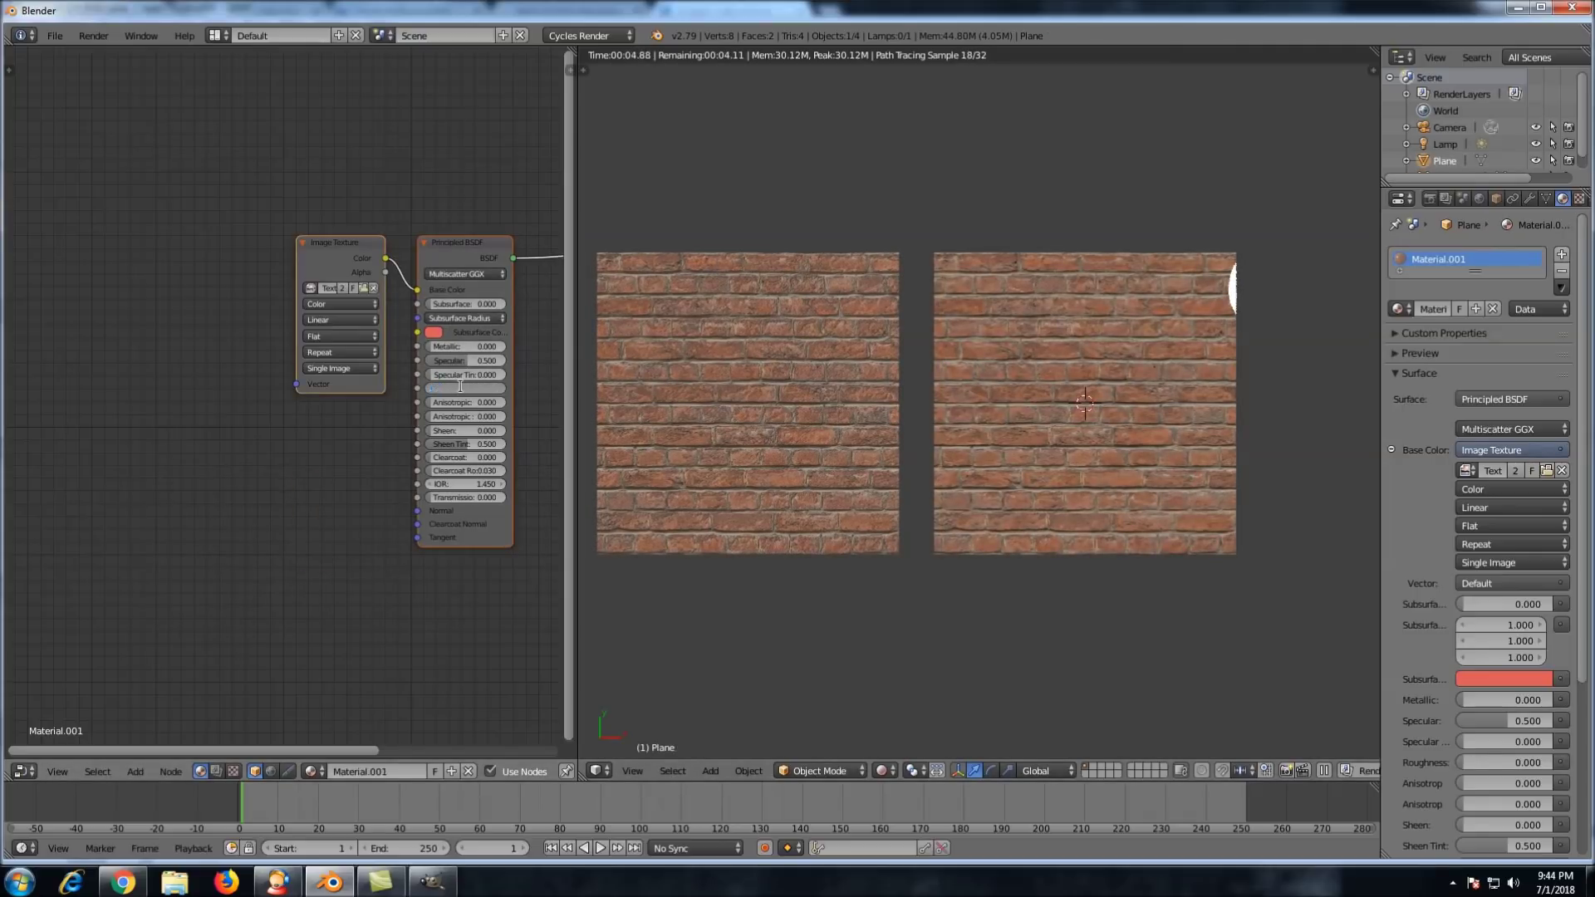
text(0.5)
key(Return)
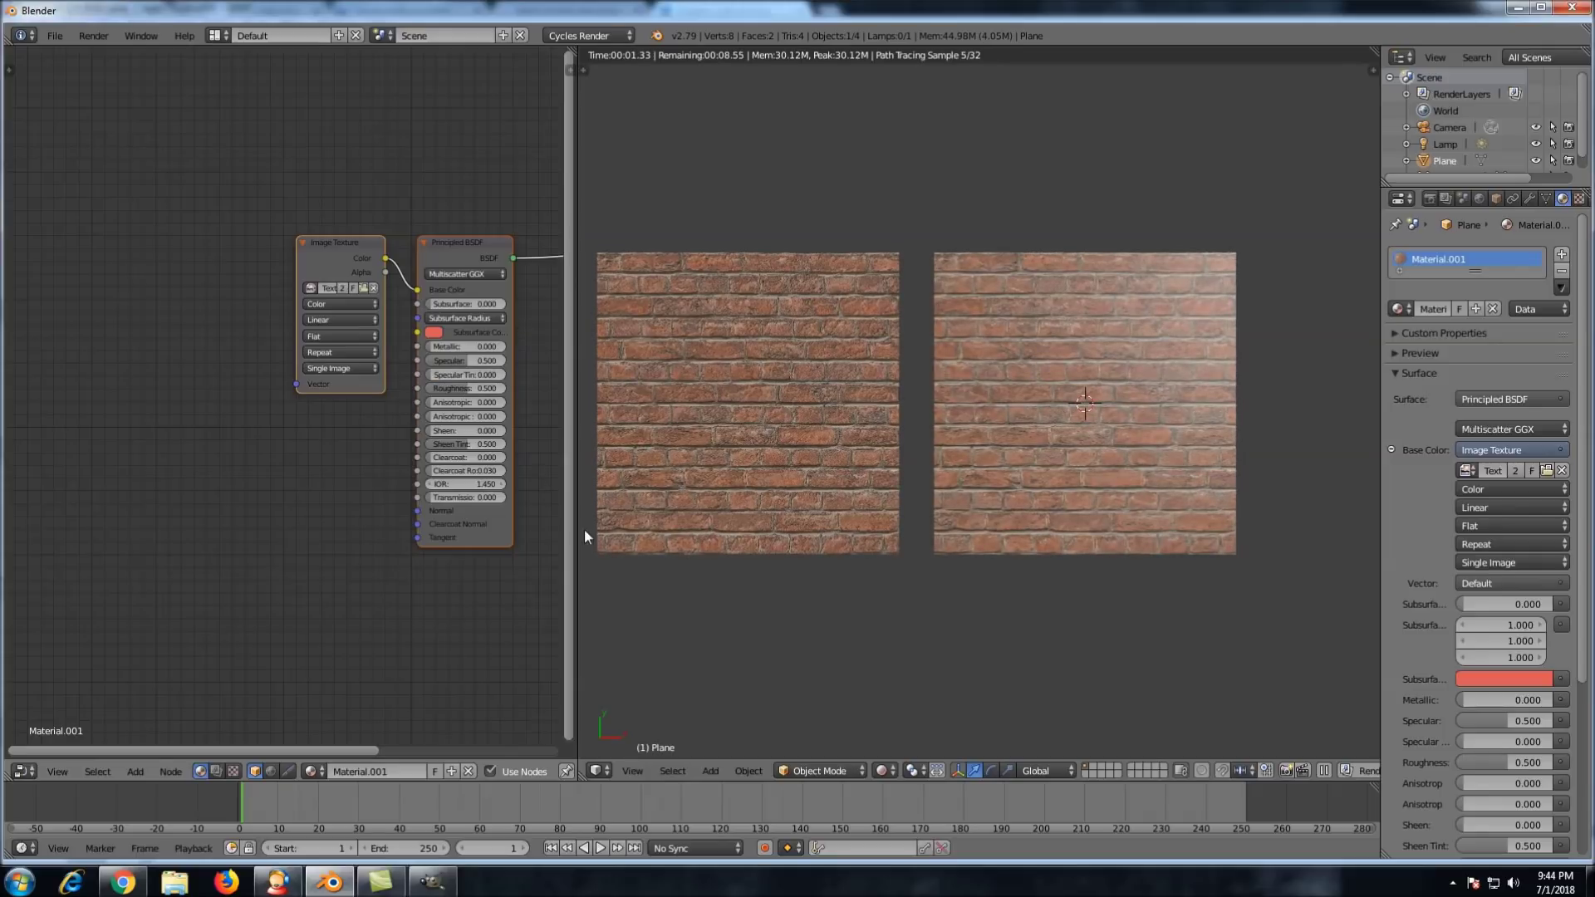
On the normal-mapped plane, try Normal Map strengths 4 and 16, then return it to 1.000
right_click(810, 365)
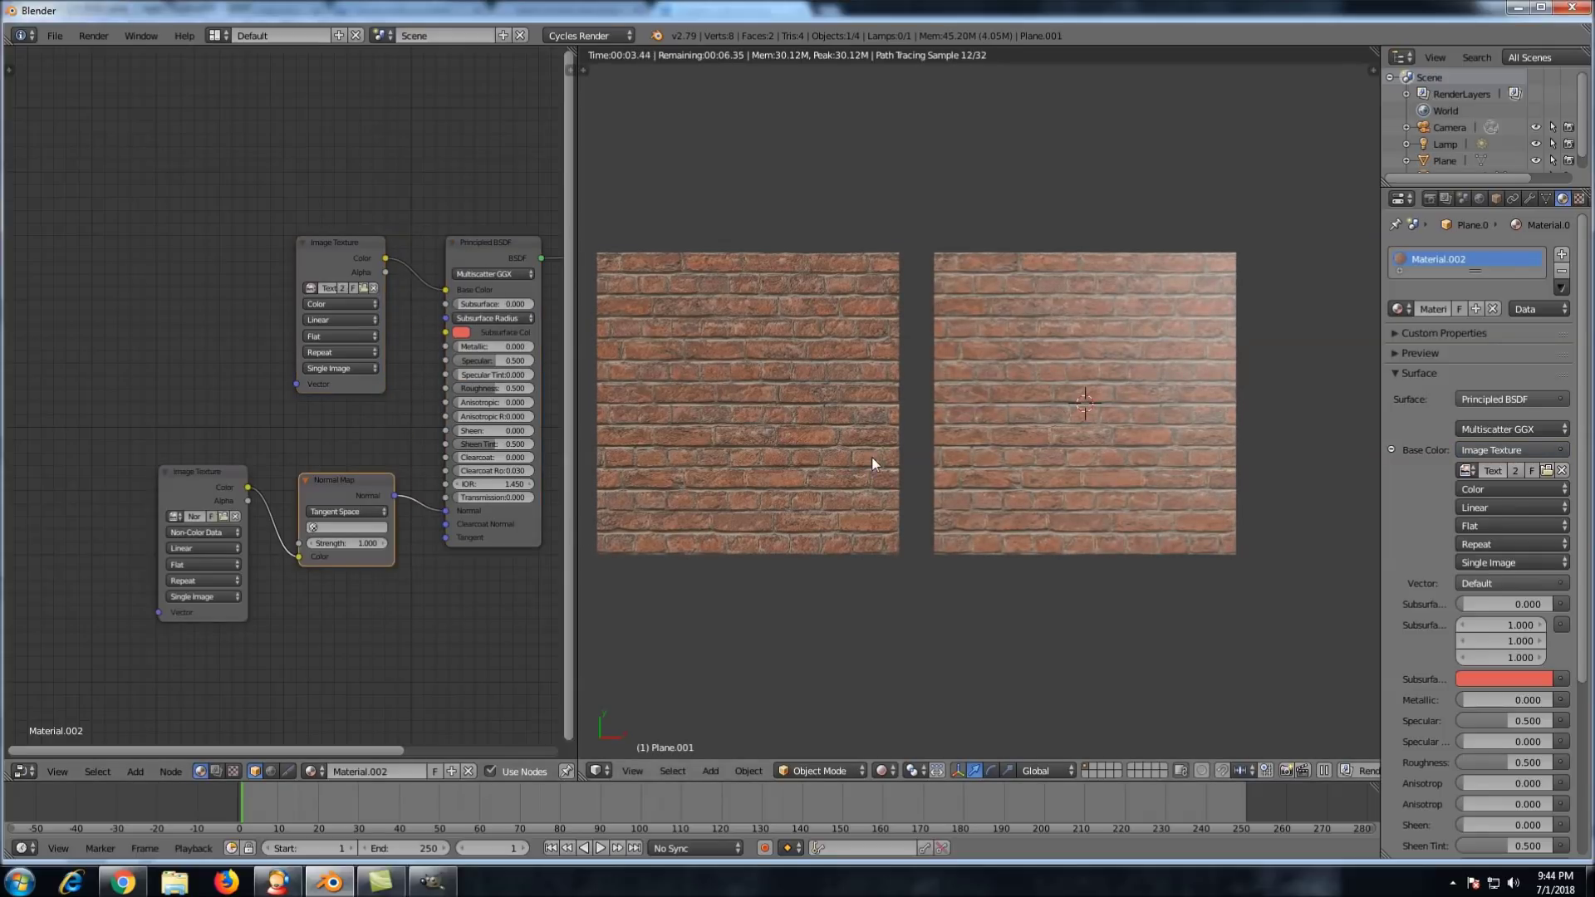
scroll(870, 456, up, 2)
drag(873, 457, 938, 454)
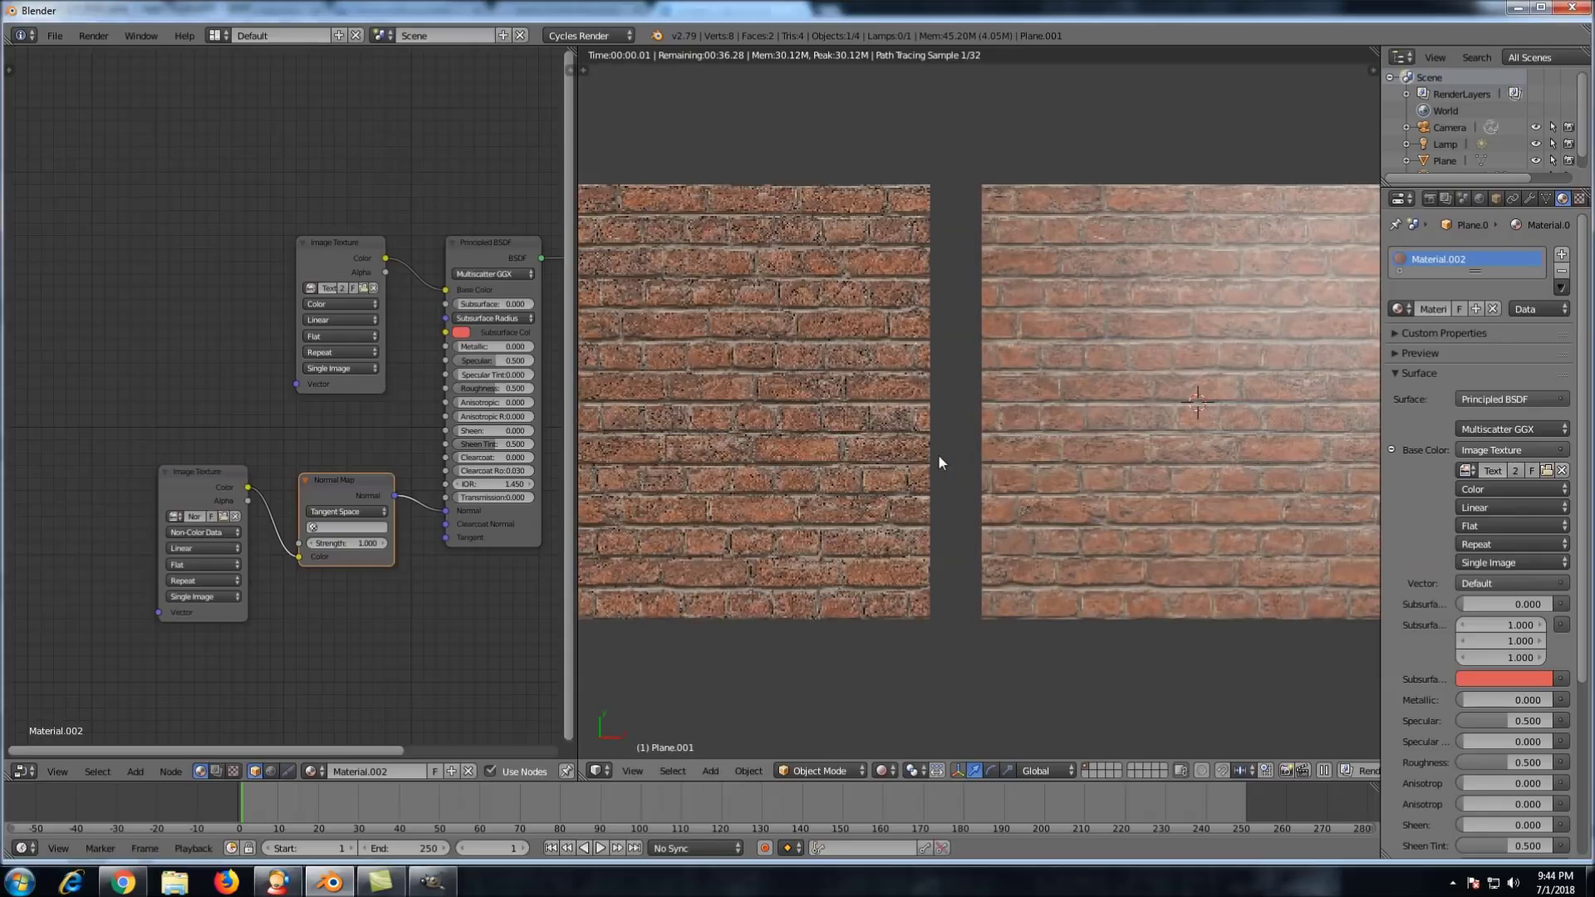
scroll(939, 457, down, 1)
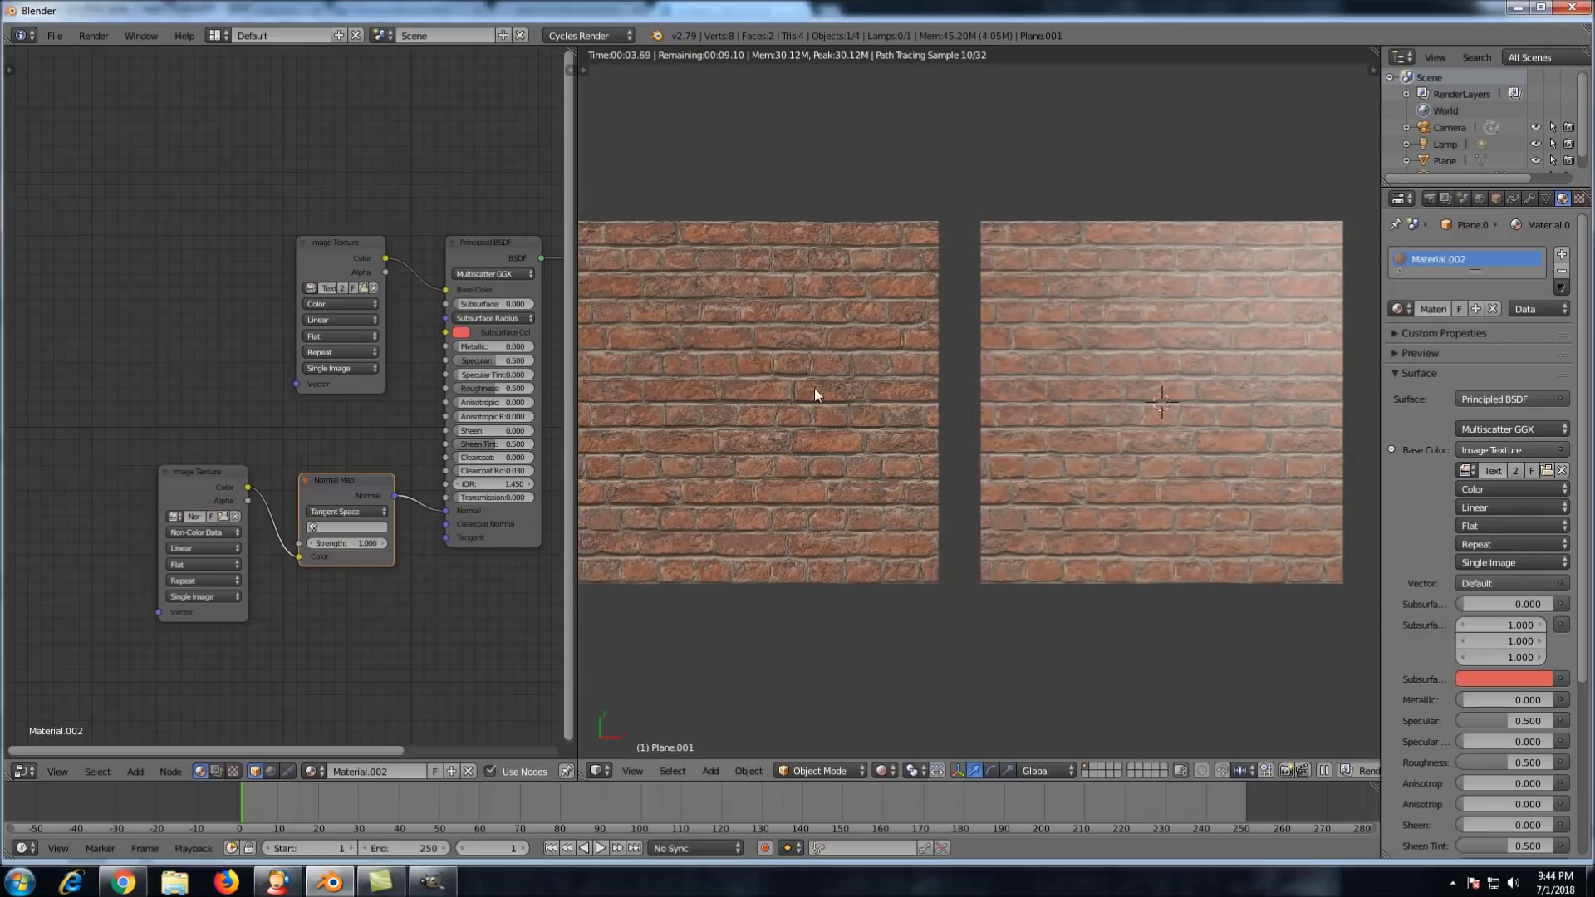
click(350, 544)
text(4)
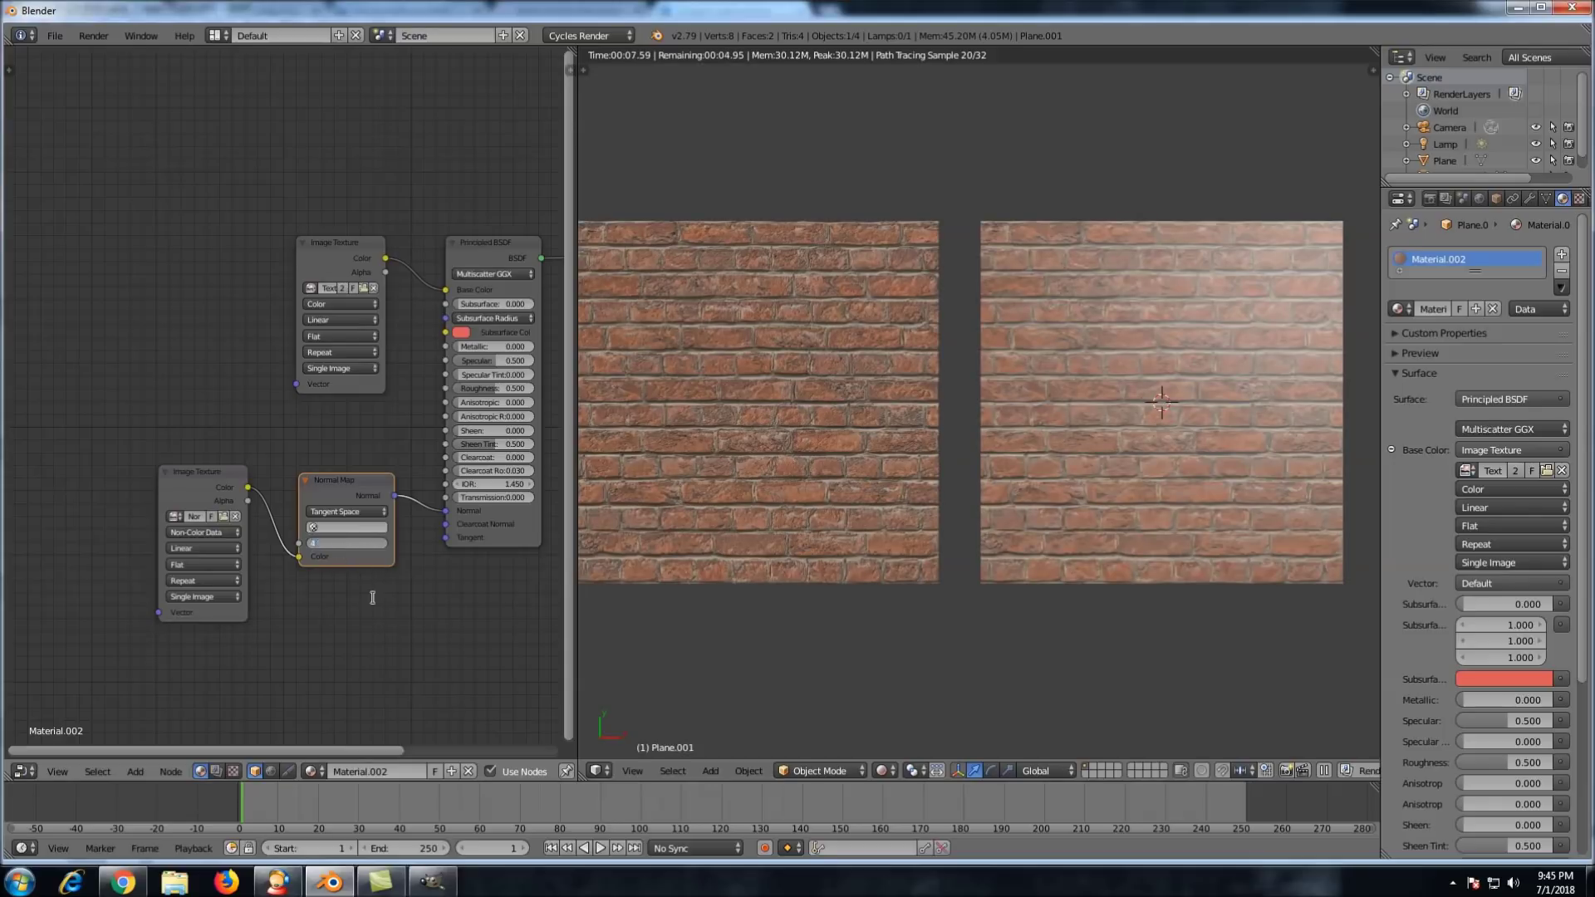
key(Return)
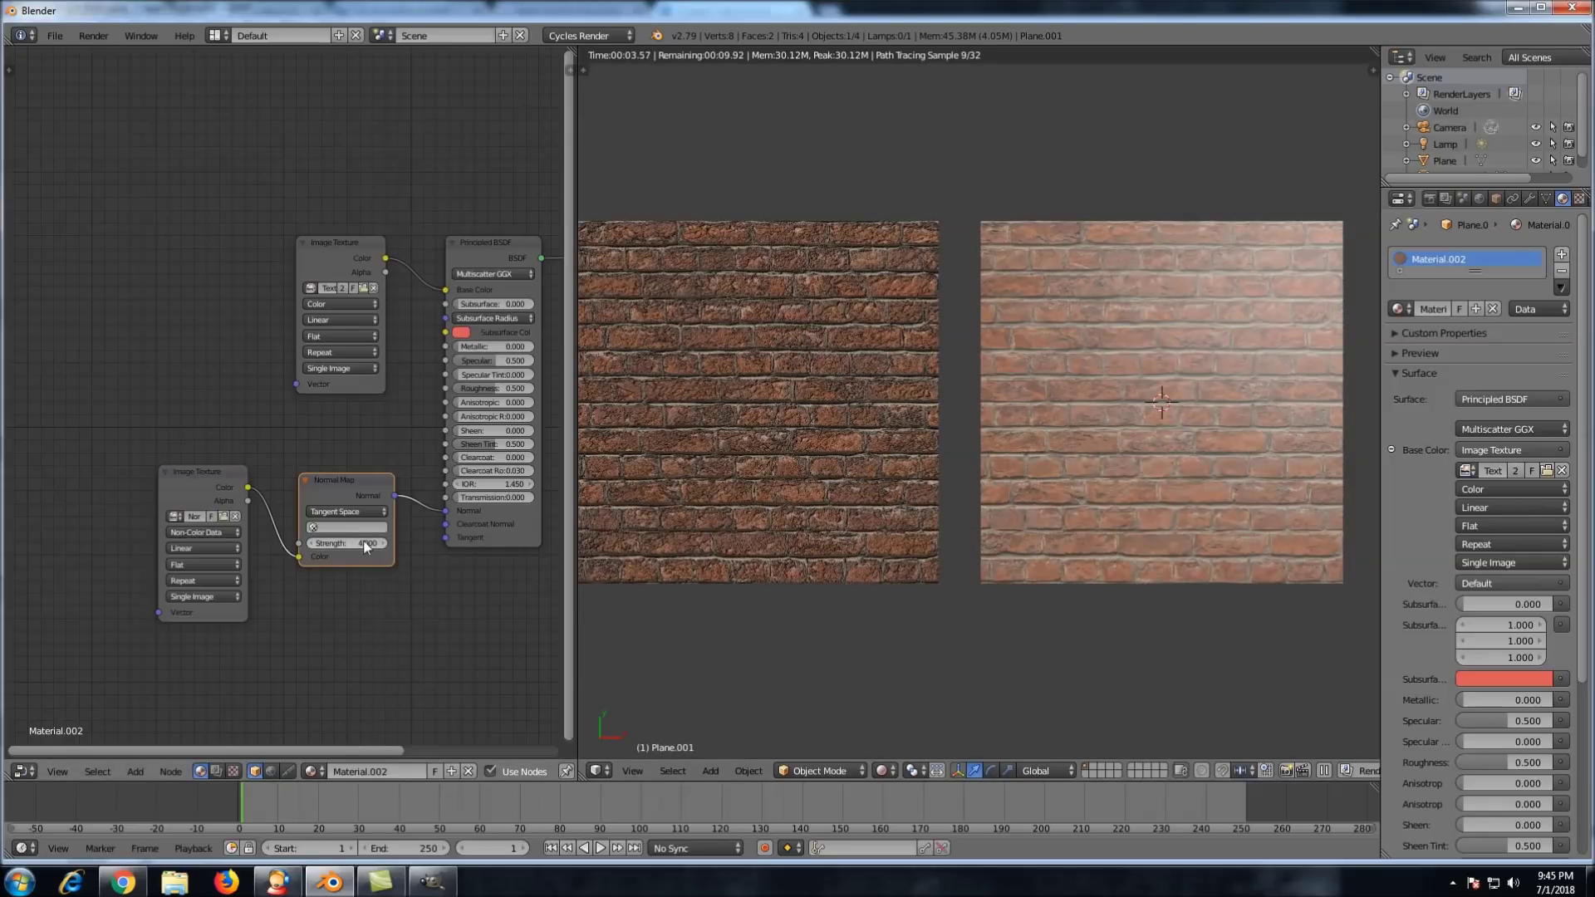
drag(352, 545, 279, 543)
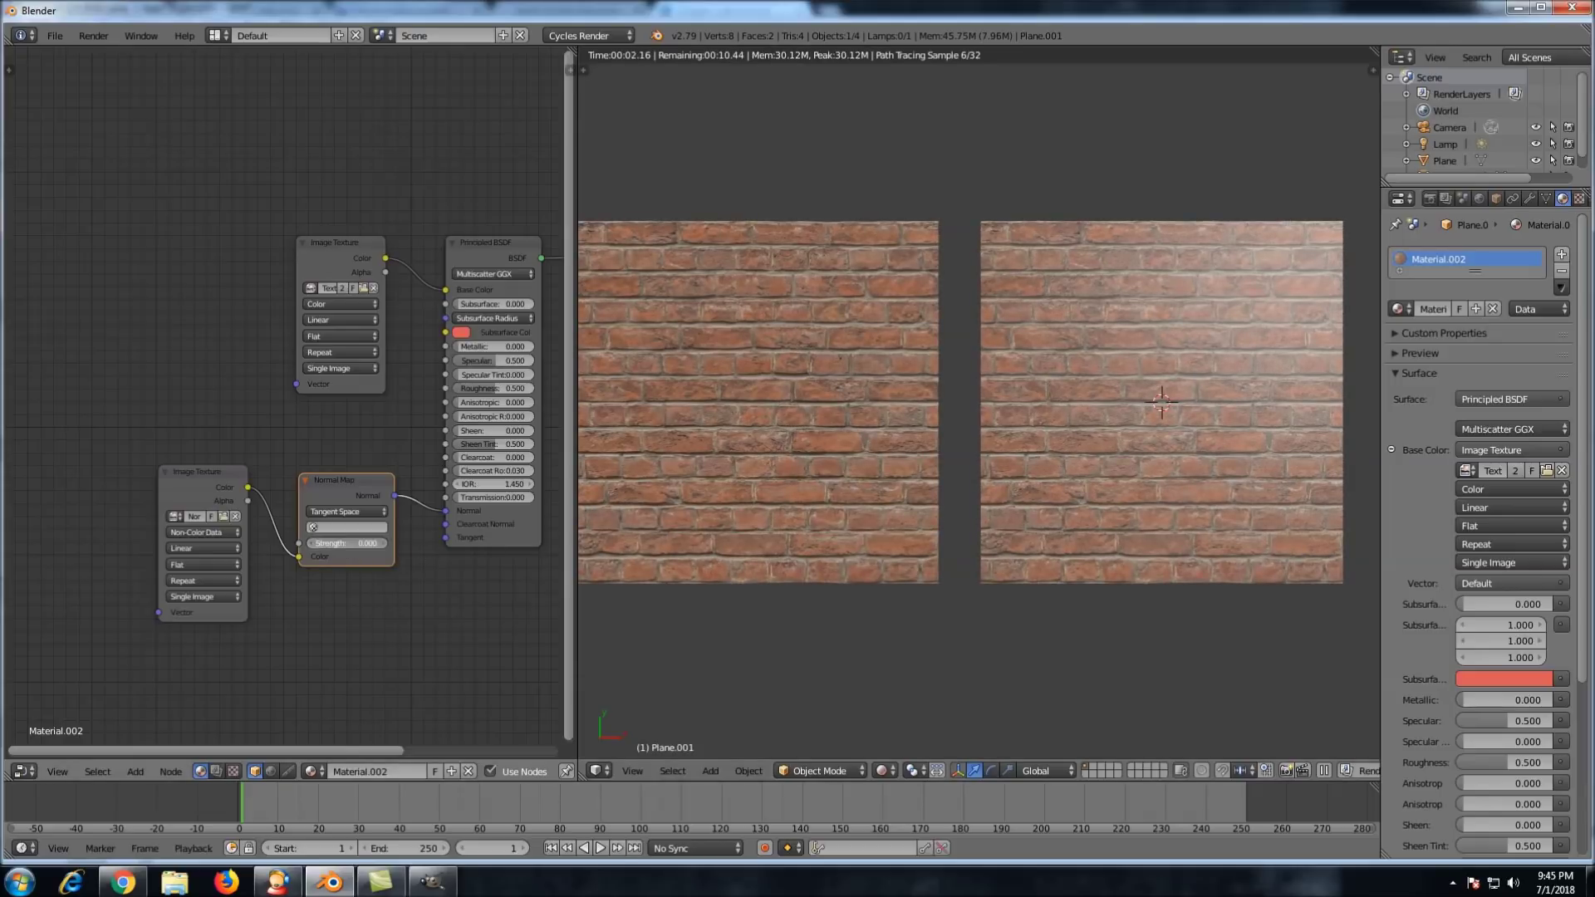
key(BackSpace)
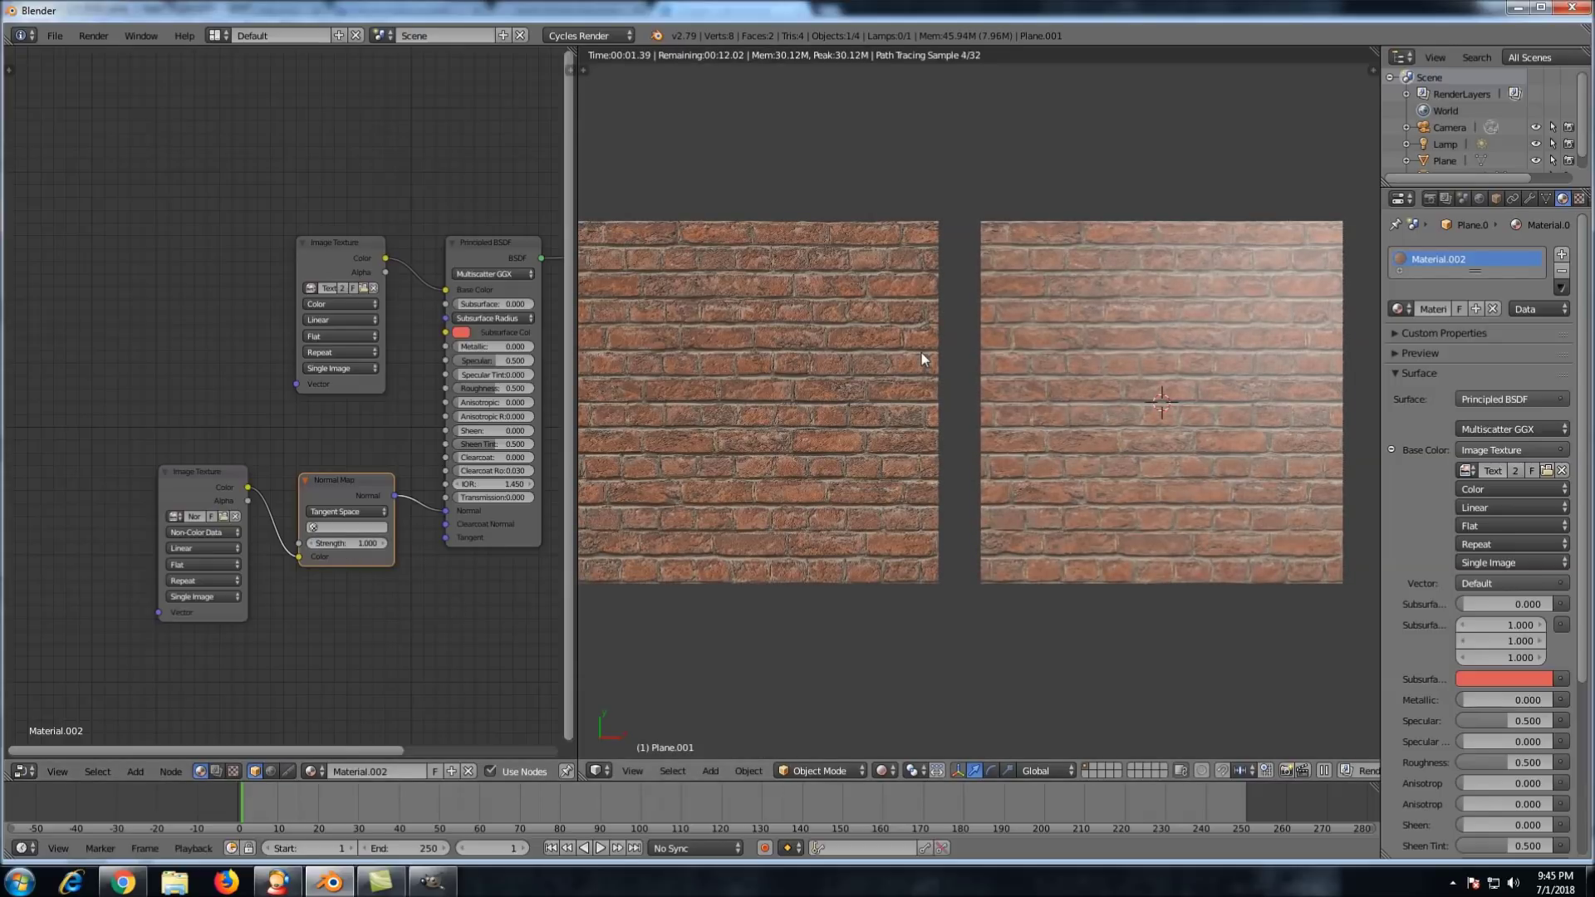